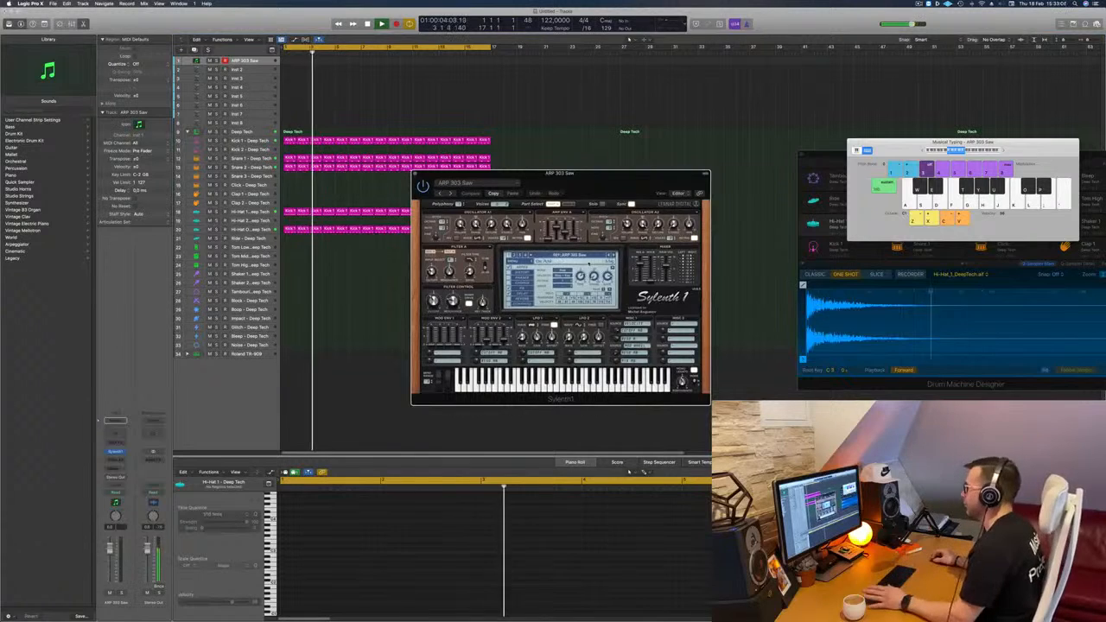
- Load the BS Big Bass preset in Sylenth1 and enlarge the height of its track in the arrangement
left_click(562, 255)
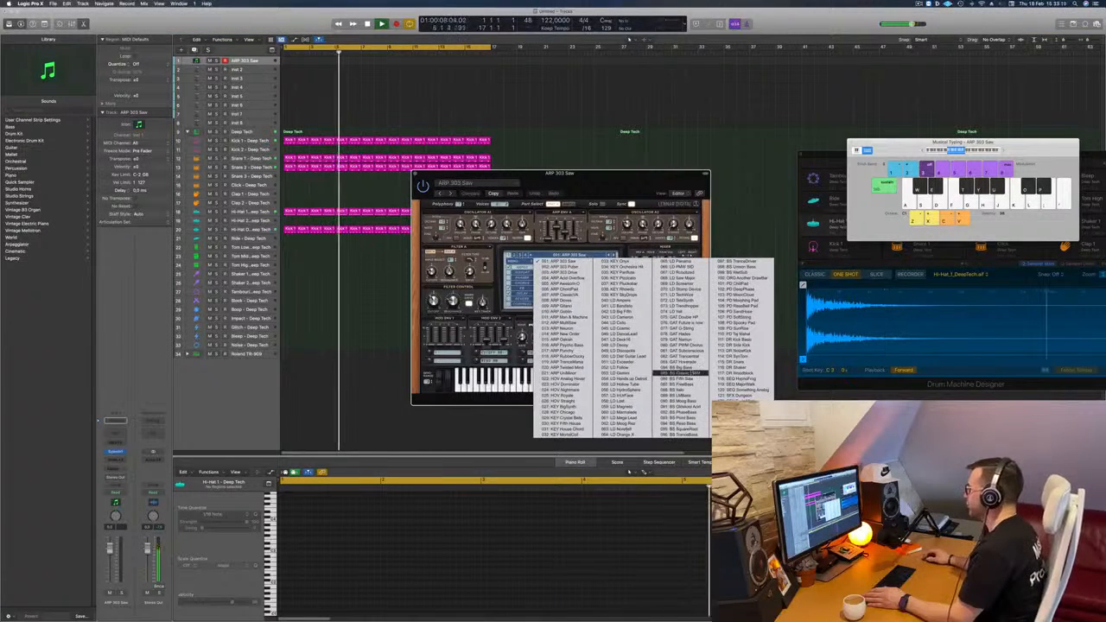
left_click(682, 369)
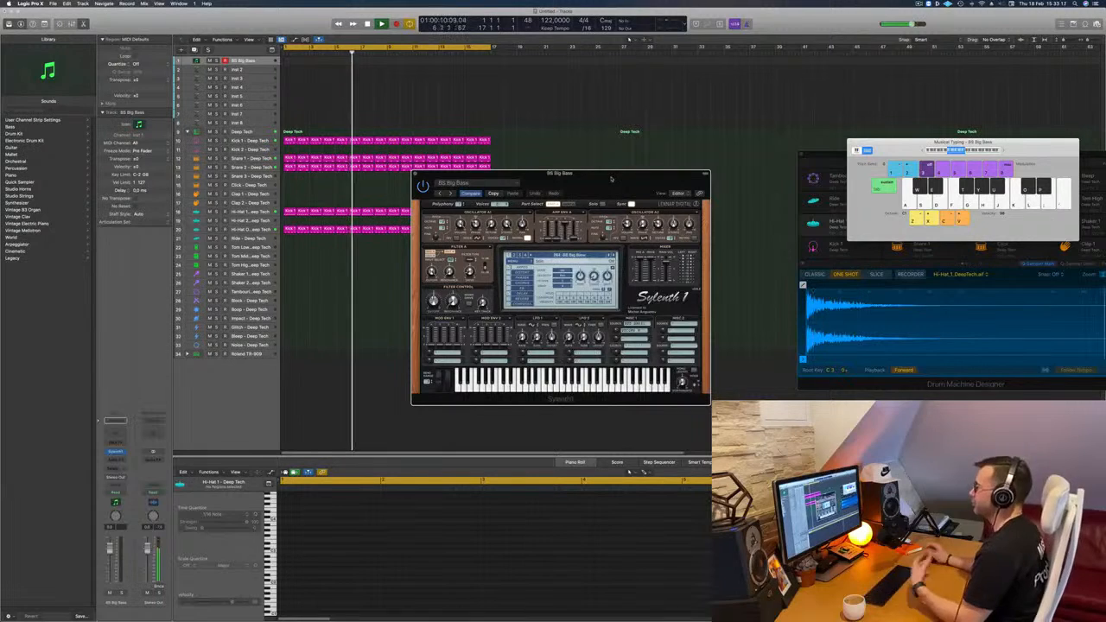
left_click_drag(973, 145, 906, 147)
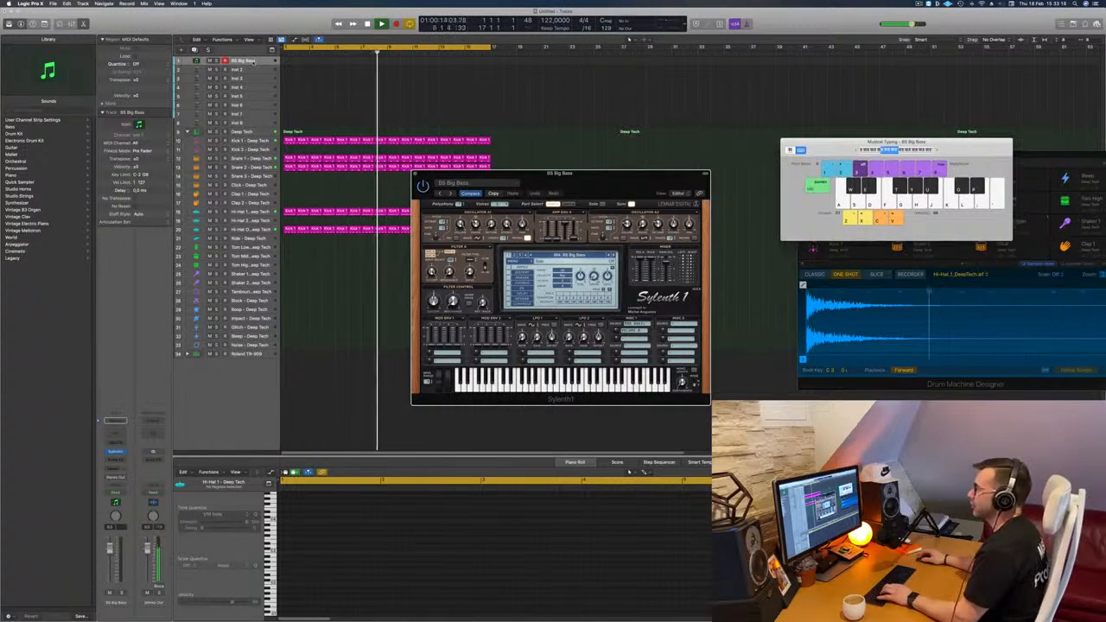
left_click(254, 63)
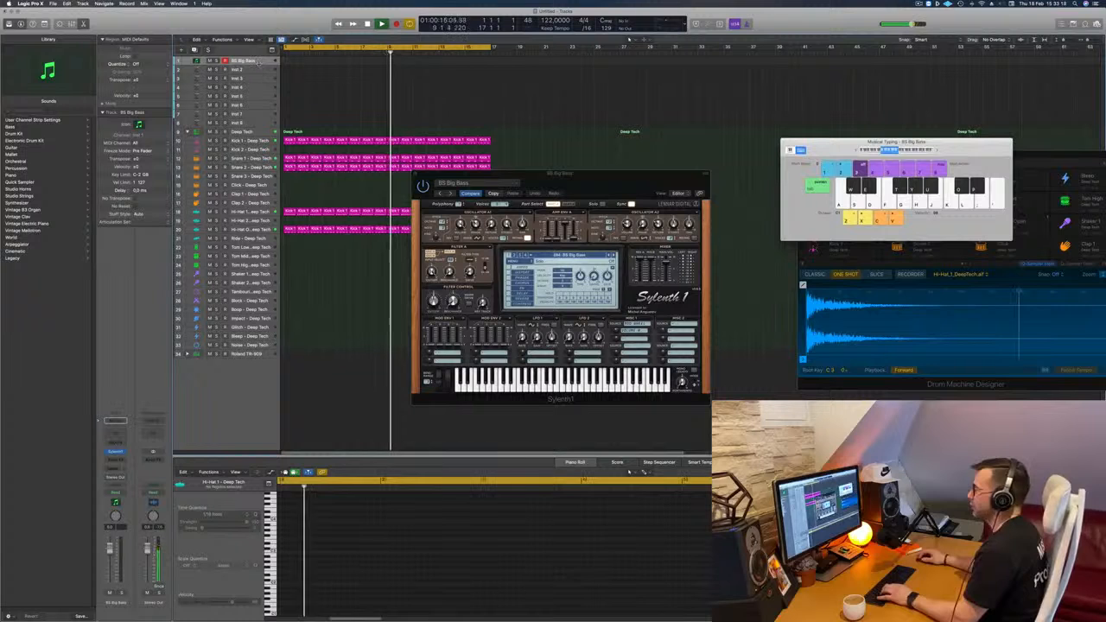
left_click_drag(259, 66, 260, 102)
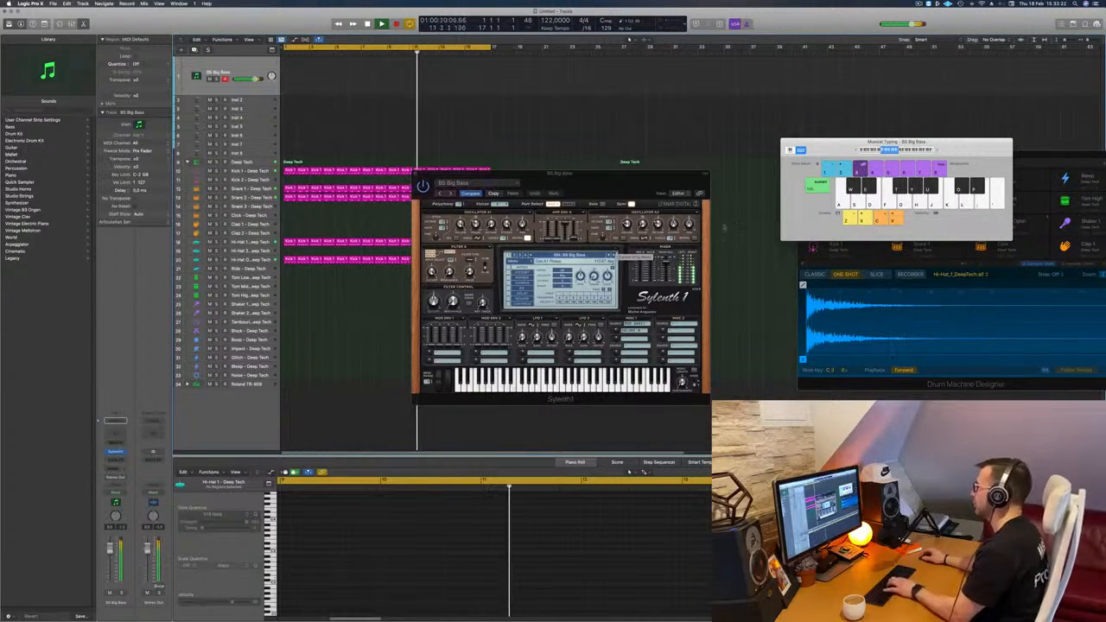
- Lower the bass channel's volume and step through the following bass presets to BS Fifth Saw
left_click(613, 256)
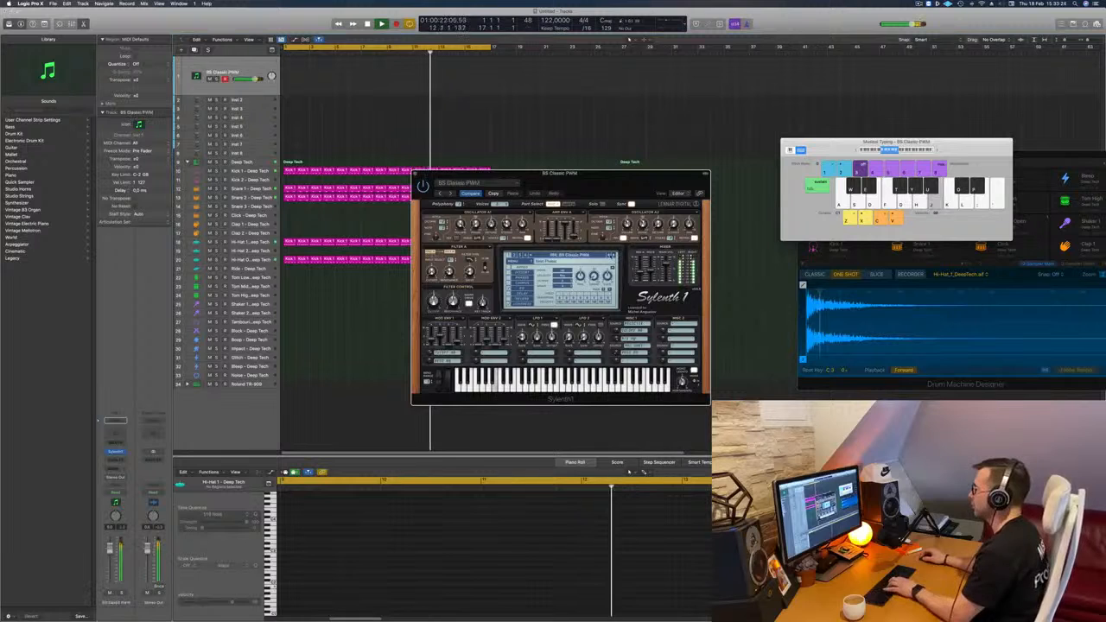
key("l")
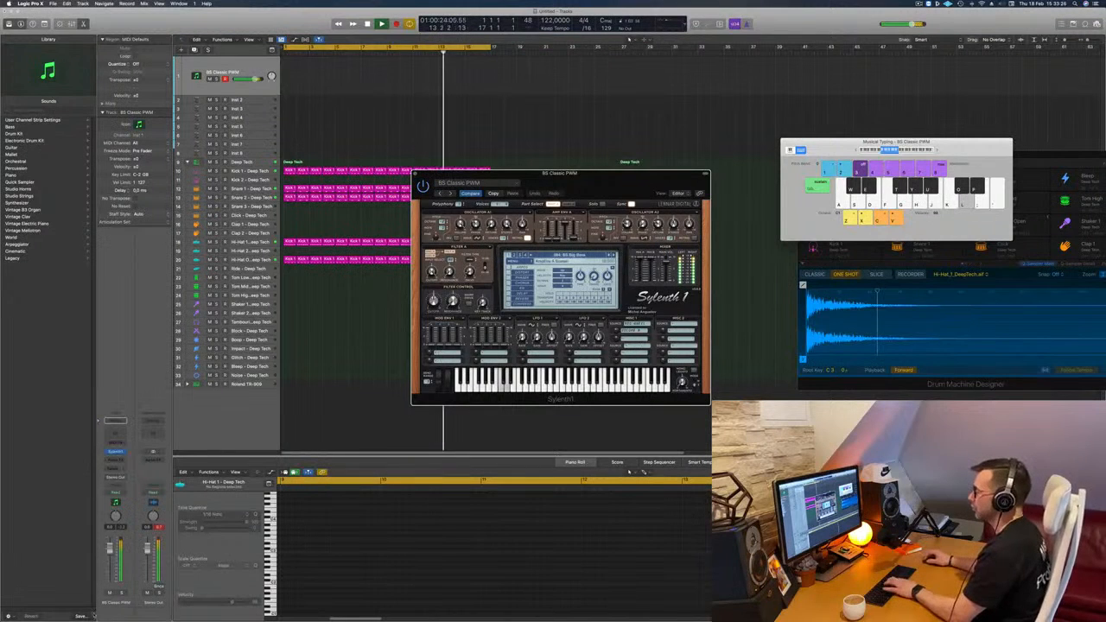
left_click_drag(110, 564, 110, 567)
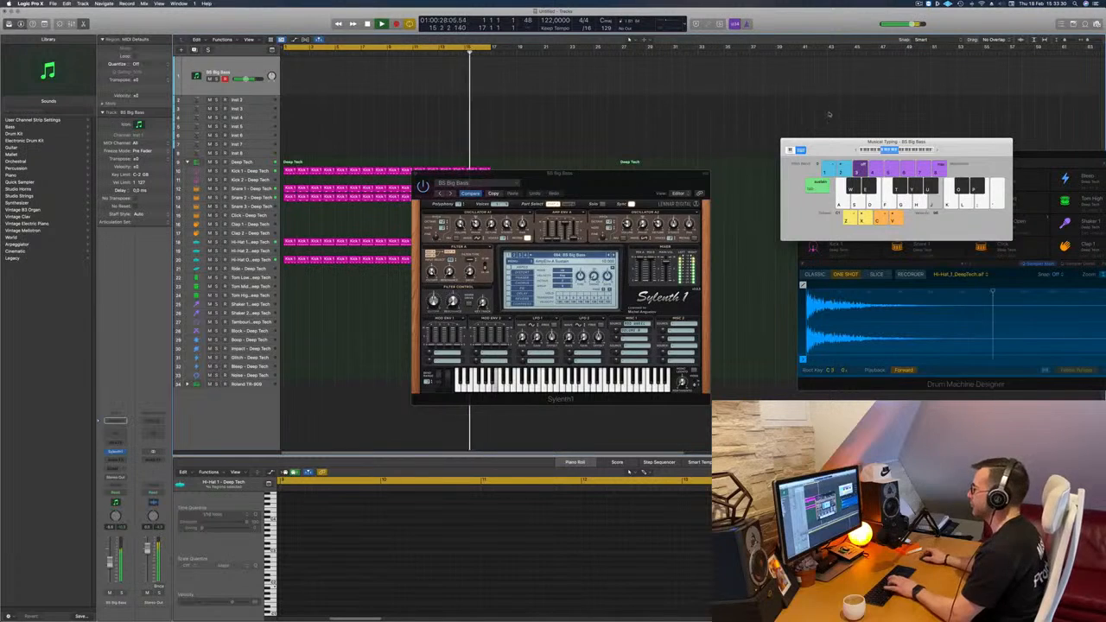
left_click(613, 255)
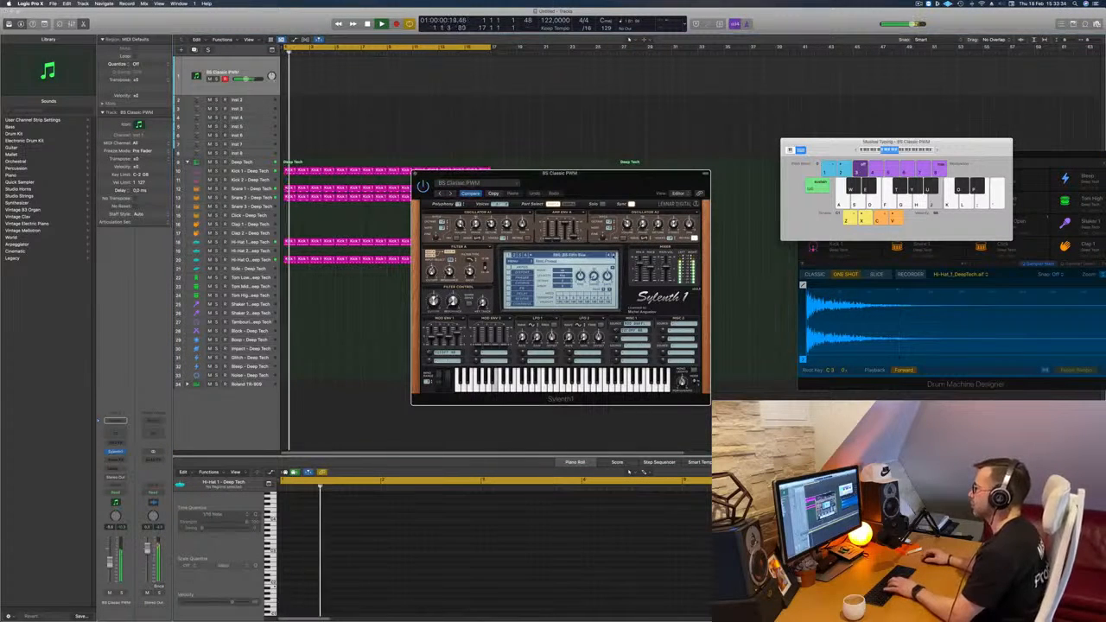
left_click(613, 256)
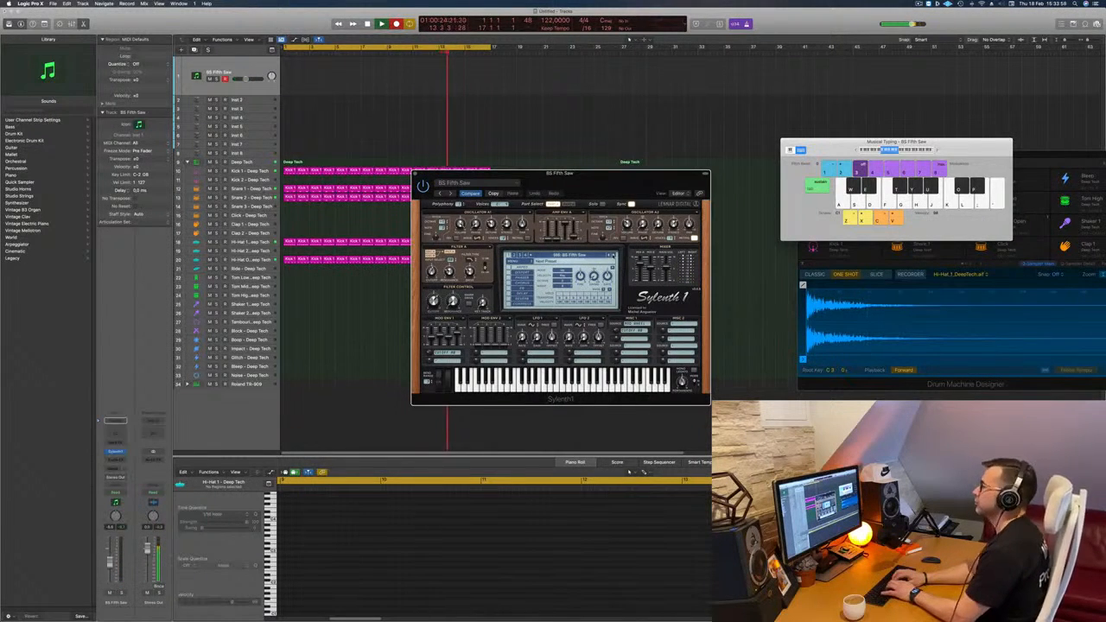
- Record a bass melody live with Musical Typing on the BS Fifth Saw track over the looping drums
key("j")
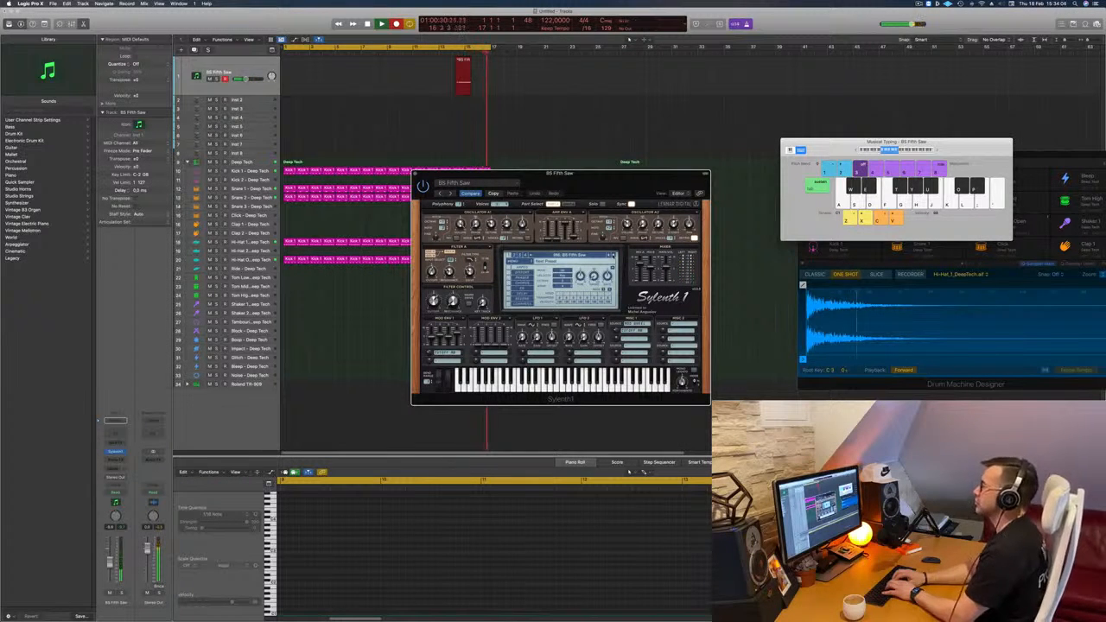
key("space")
key("j")
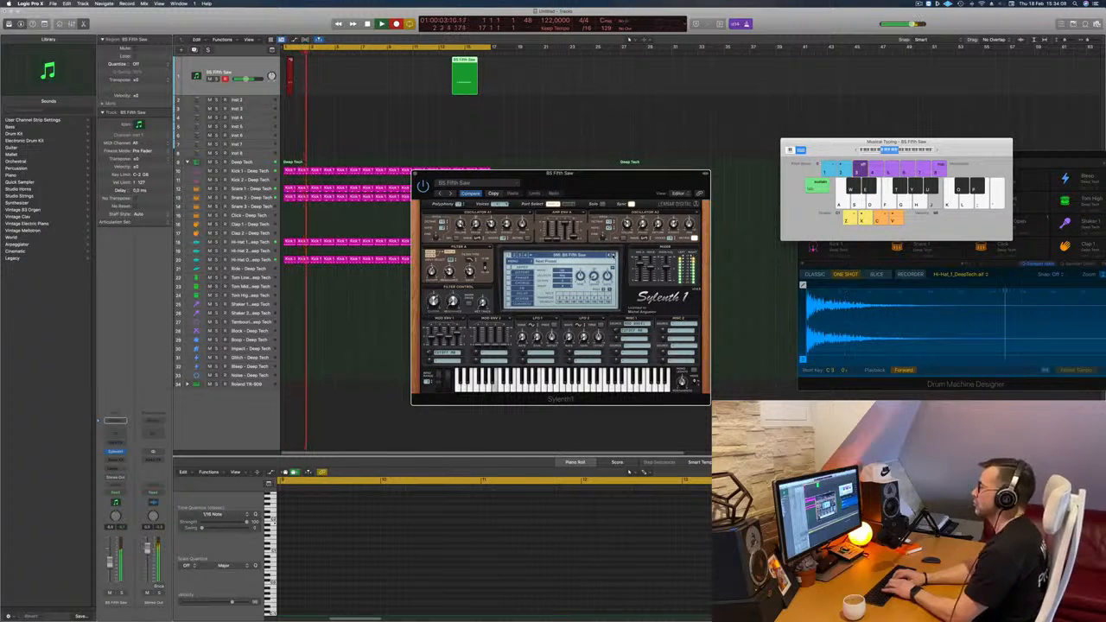
key("k")
key("h")
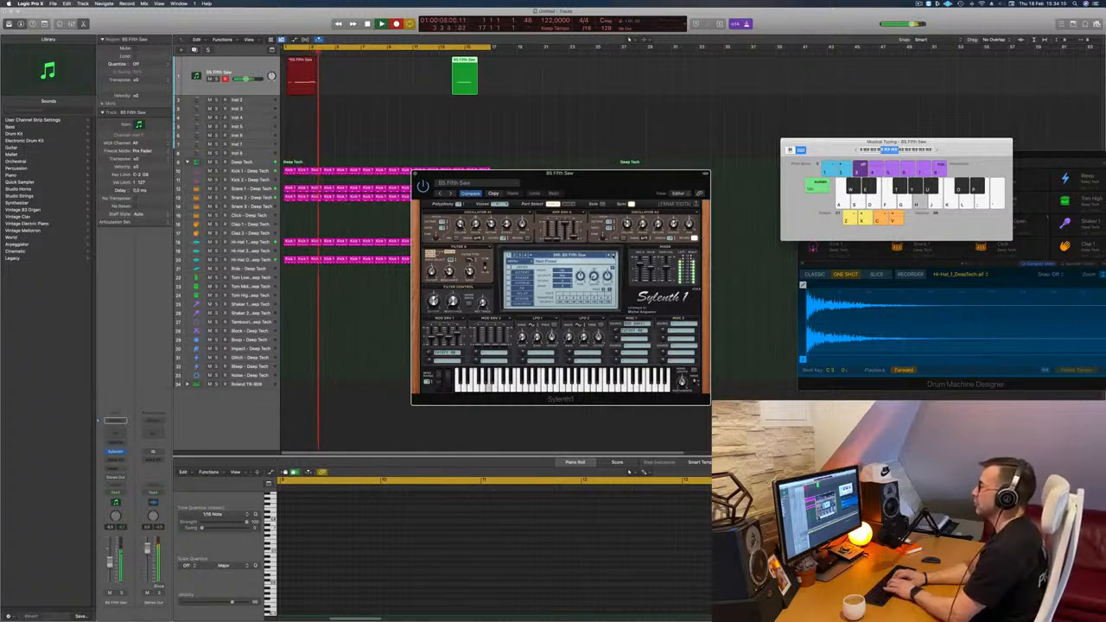
key("j")
key("semicolon")
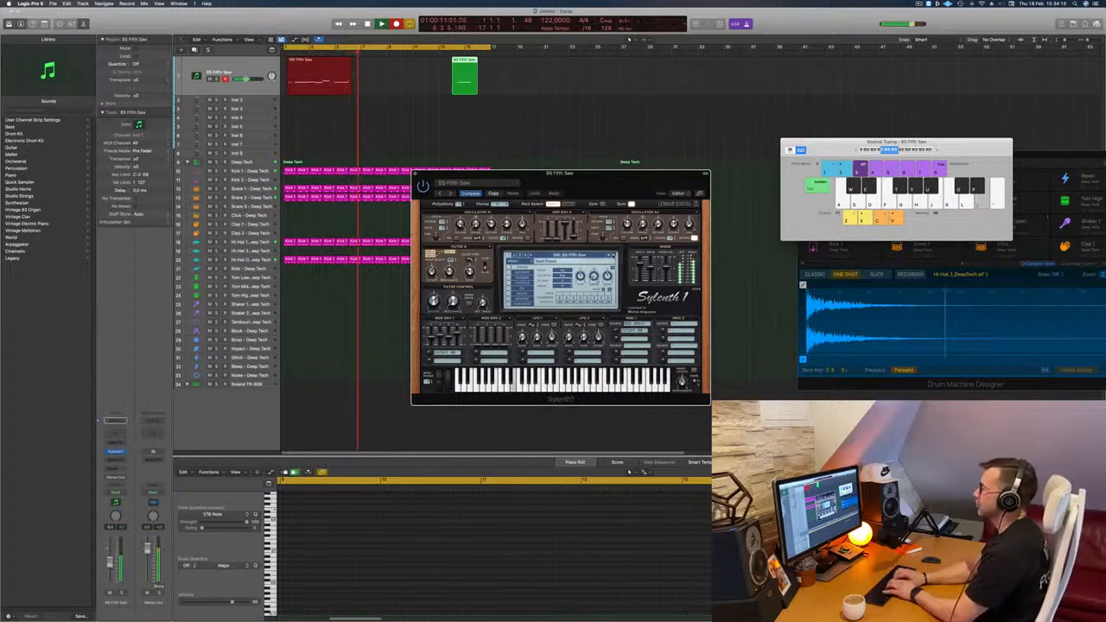
key("l")
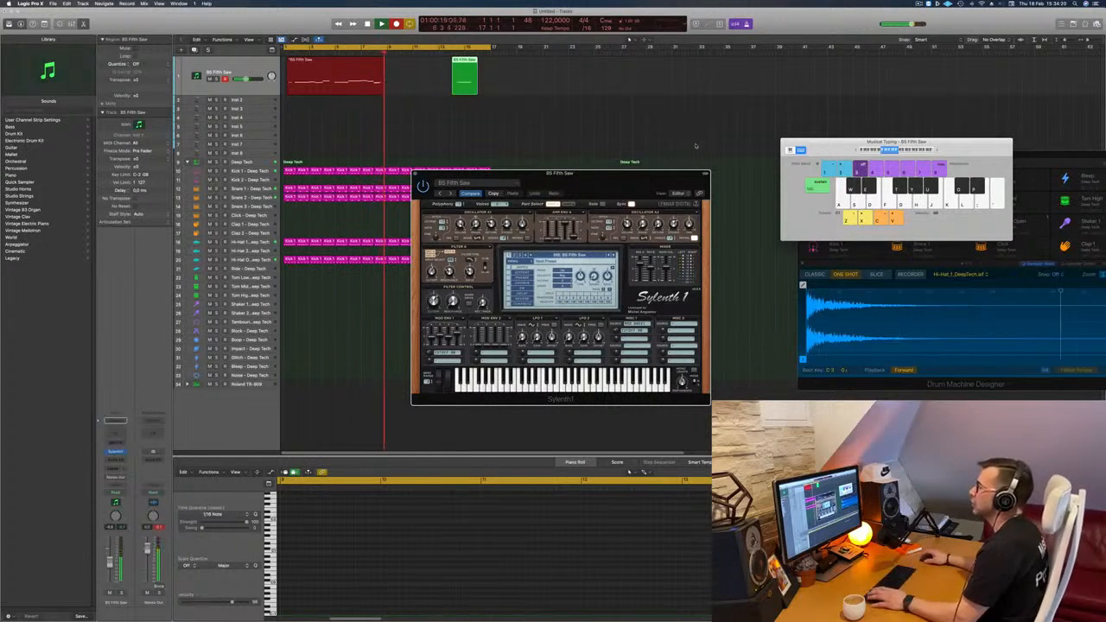
key("space")
- Split the long recorded bass region at bar 5 and delete the part before the cut
key("space")
left_click(389, 112)
left_click(334, 66, "super")
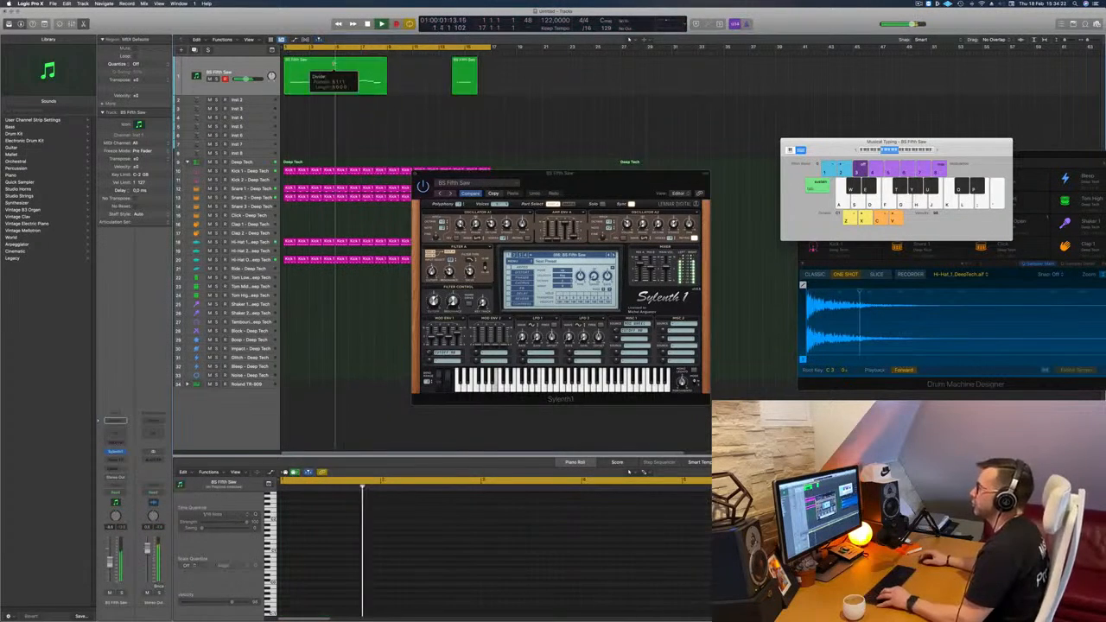
key("space")
left_click(312, 71)
key("Delete")
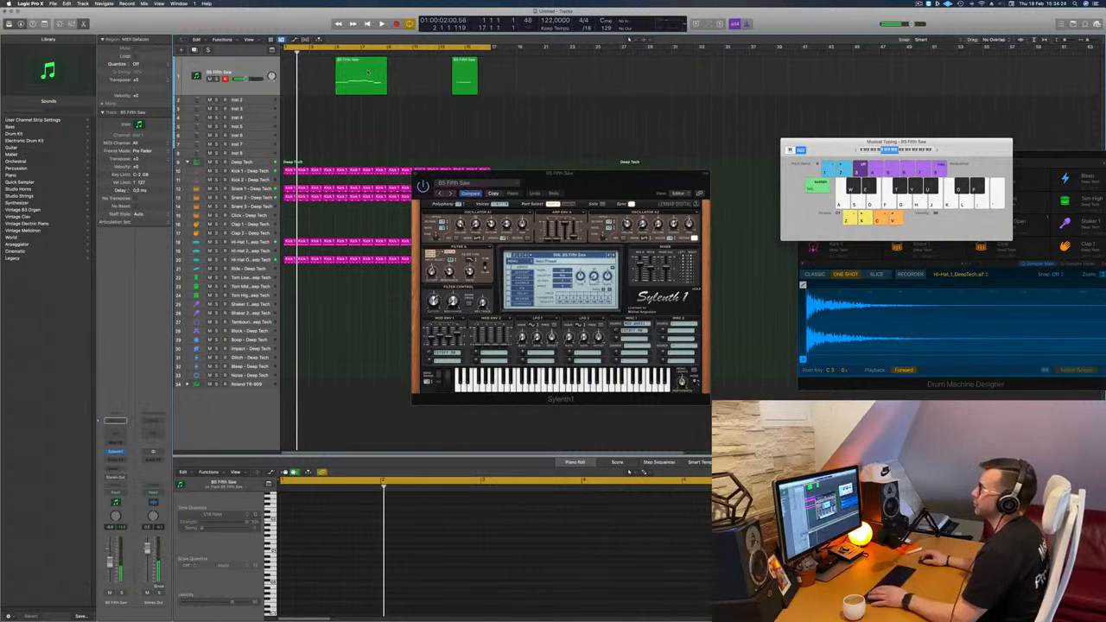
- Move the remaining part of the split bass region to bar 1 and quantize all its notes to 1/16
left_click_drag(369, 73, 319, 73)
key("space")
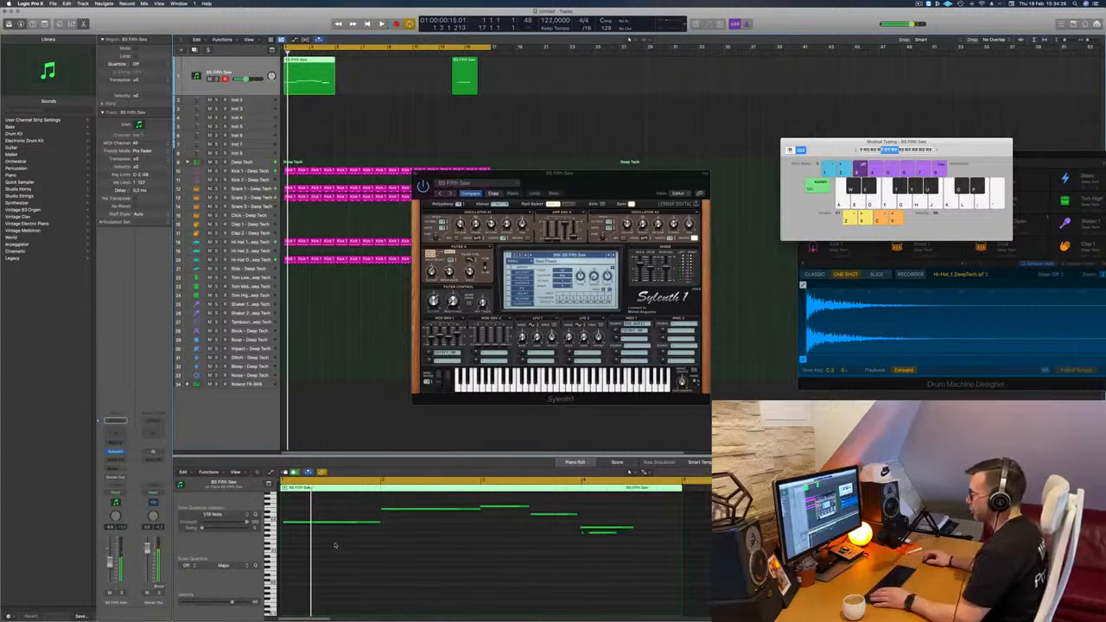
left_click(345, 544)
key("super+a")
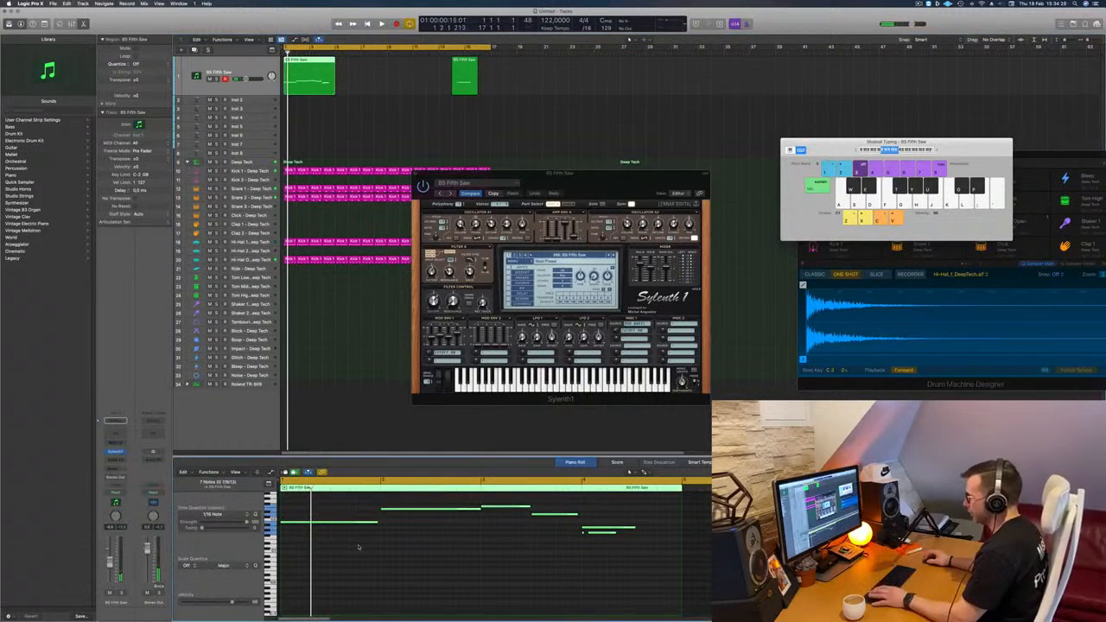
- Play back the bass line and remove the short stray notes beneath the last note at bar 4
key("space")
left_click(361, 546)
scroll(439, 547, "left", 1)
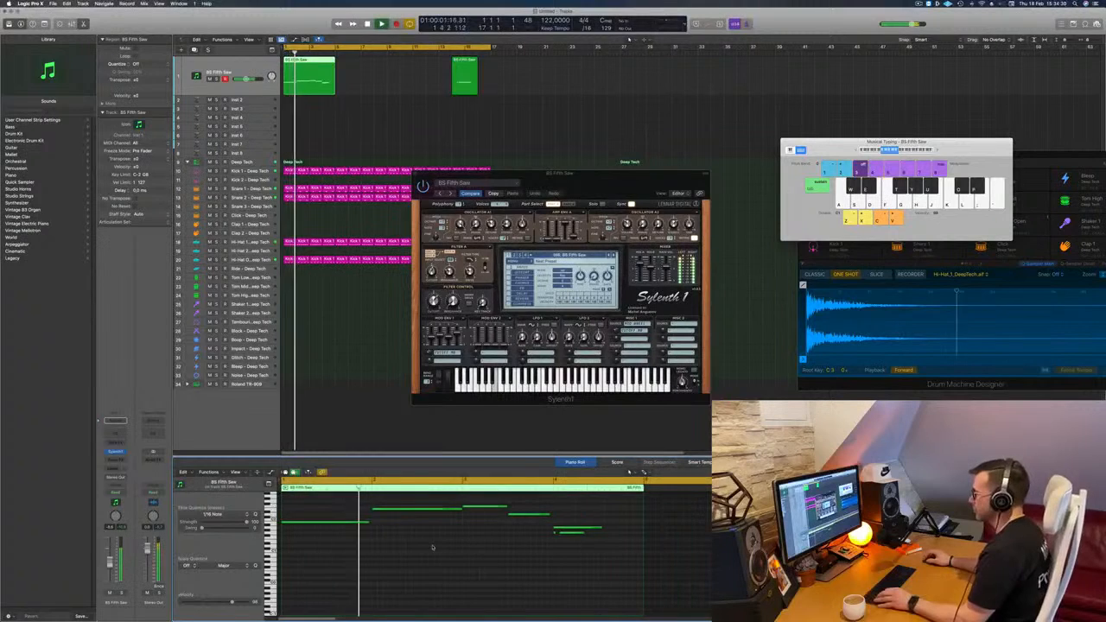
scroll(429, 547, "left", 4)
scroll(345, 534, "right", 2)
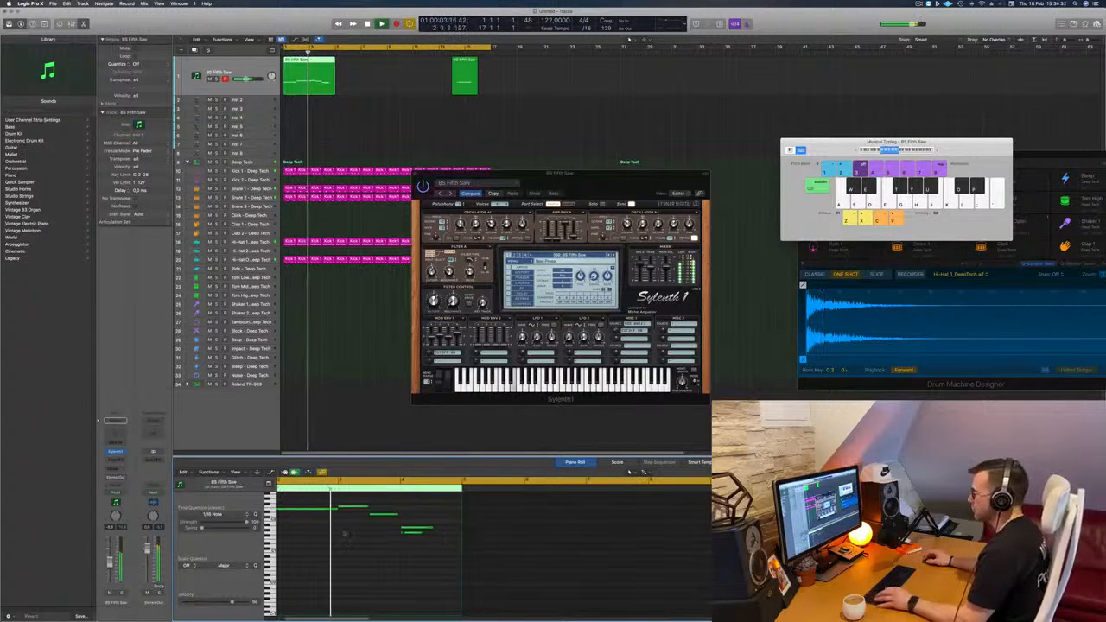
scroll(345, 534, "right", 2)
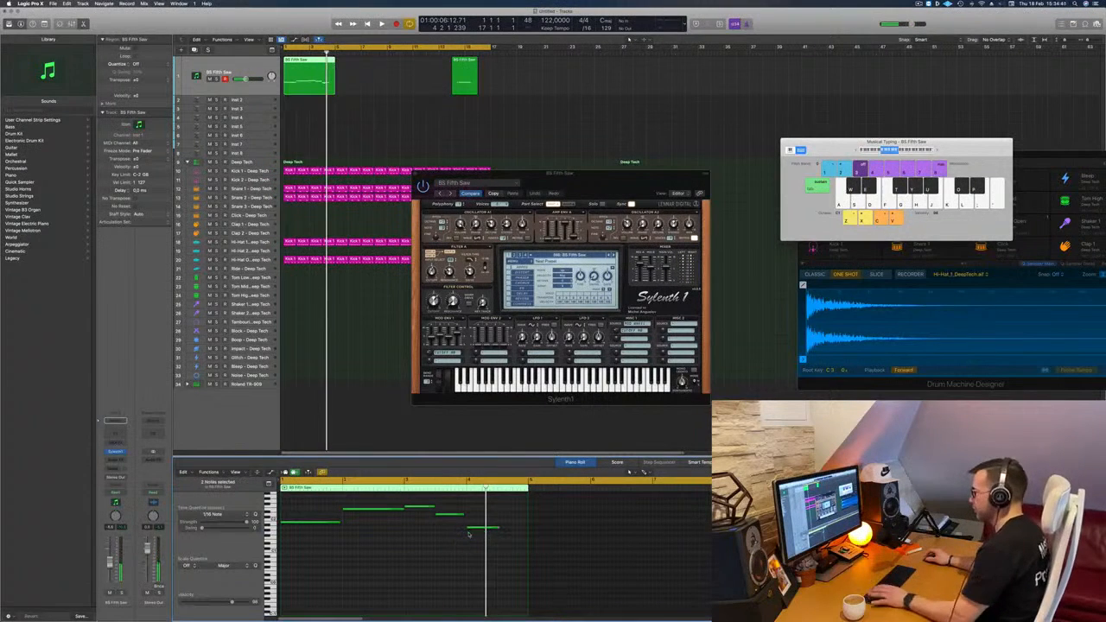
mouse_move(578, 177)
left_mouse_down()
mouse_move(647, 159)
mouse_move(517, 155)
mouse_move(585, 157)
left_mouse_up()
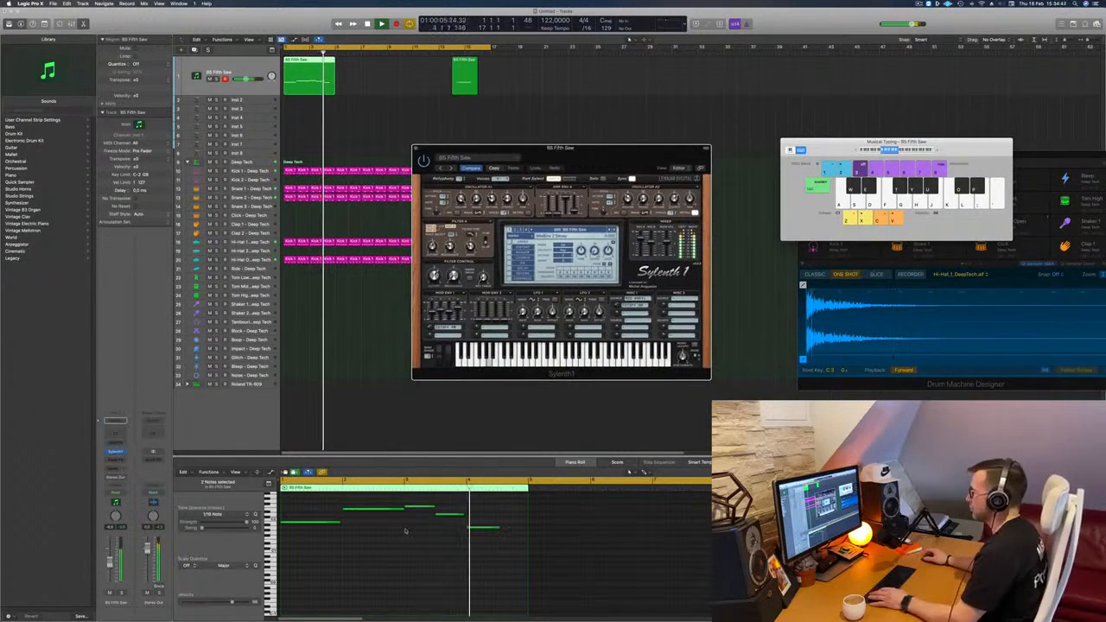
- Try different pitches for the last note at bar 4 and extend it to the end of the region
left_click(478, 529)
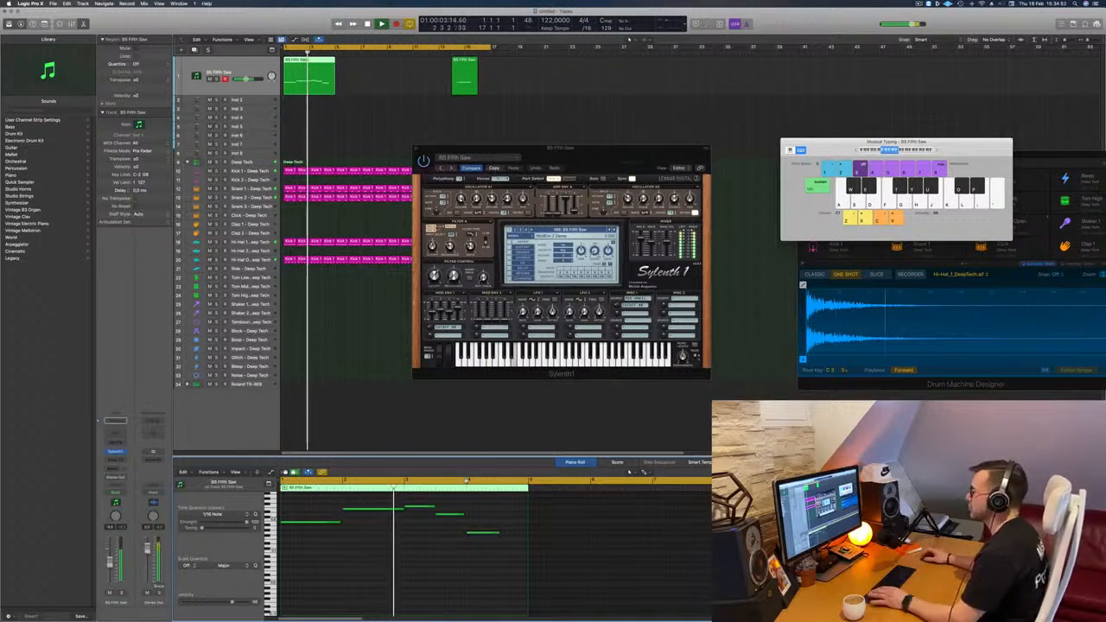
left_click(487, 534)
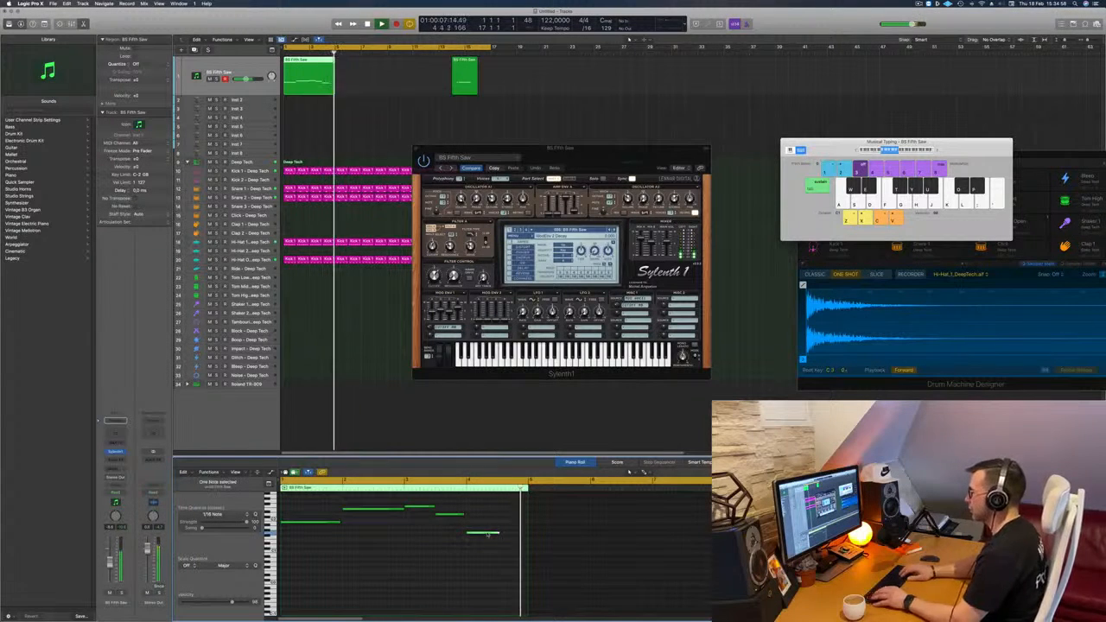
key("alt+Up")
key("alt+Up")
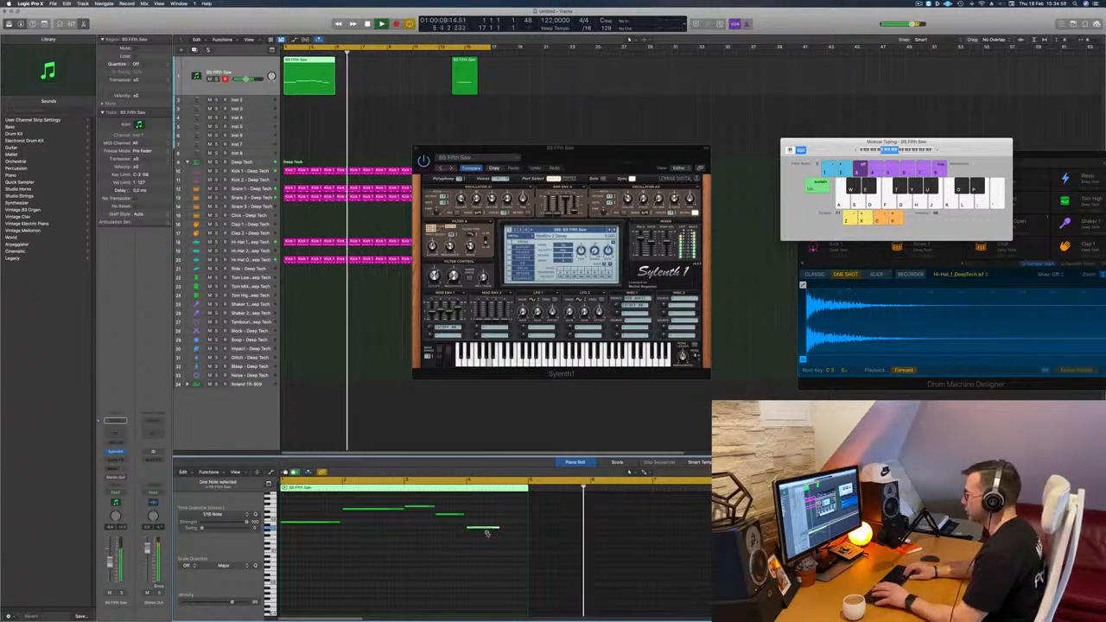
key("Return")
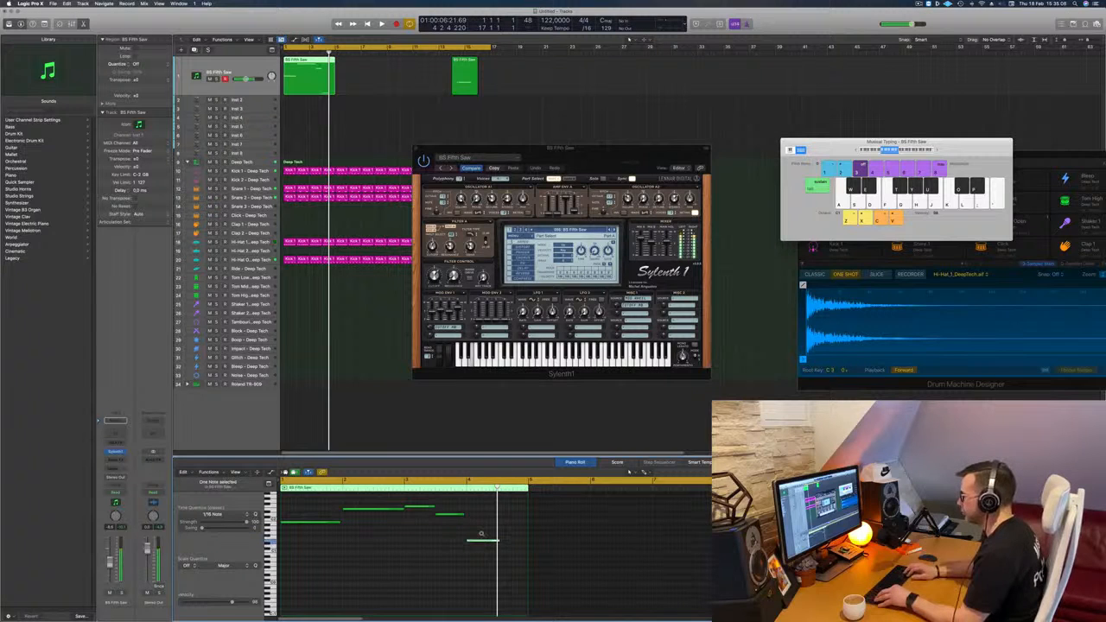
key("space")
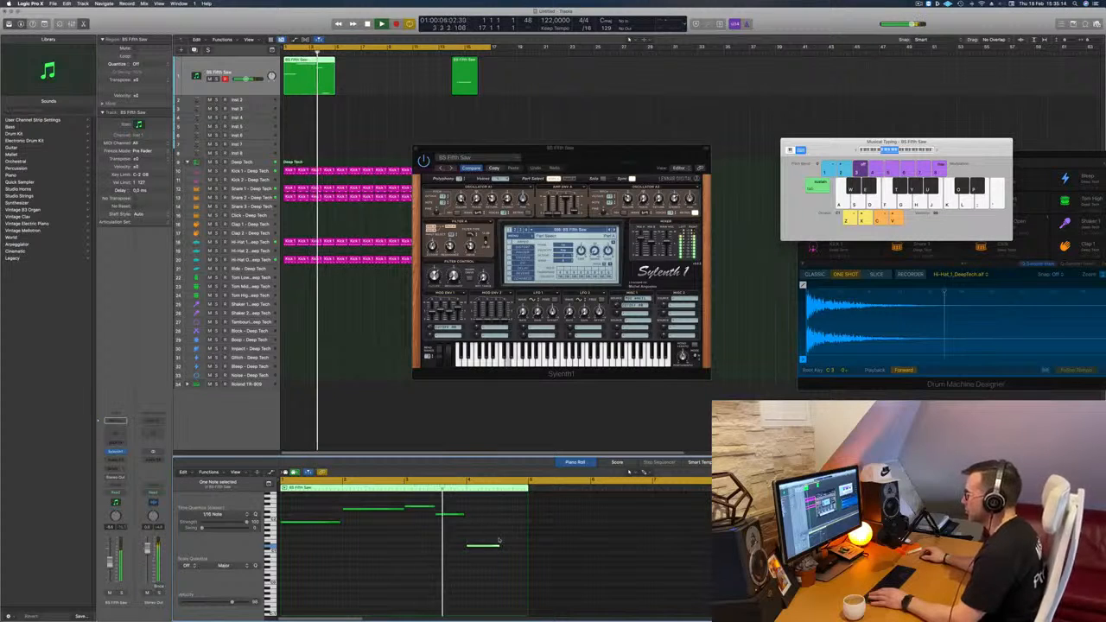
left_click_drag(493, 544, 524, 523)
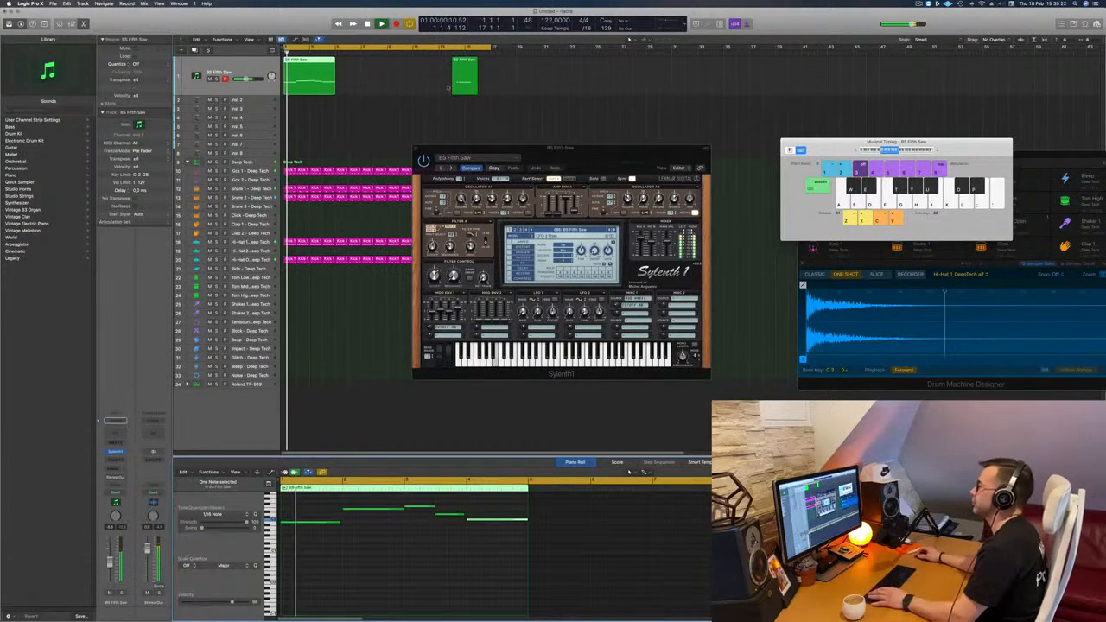
- Delete the leftover short region near bar 14 and raise the last bass note to the pitch of the bar 2 note
left_click(455, 85)
key("Delete")
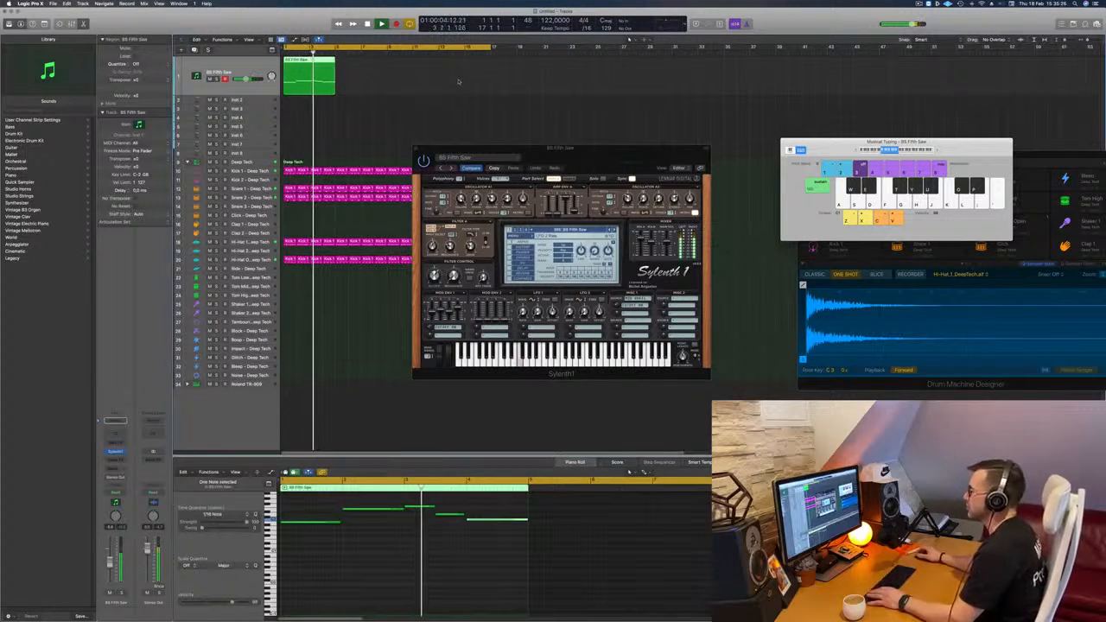
left_click_drag(569, 145, 602, 86)
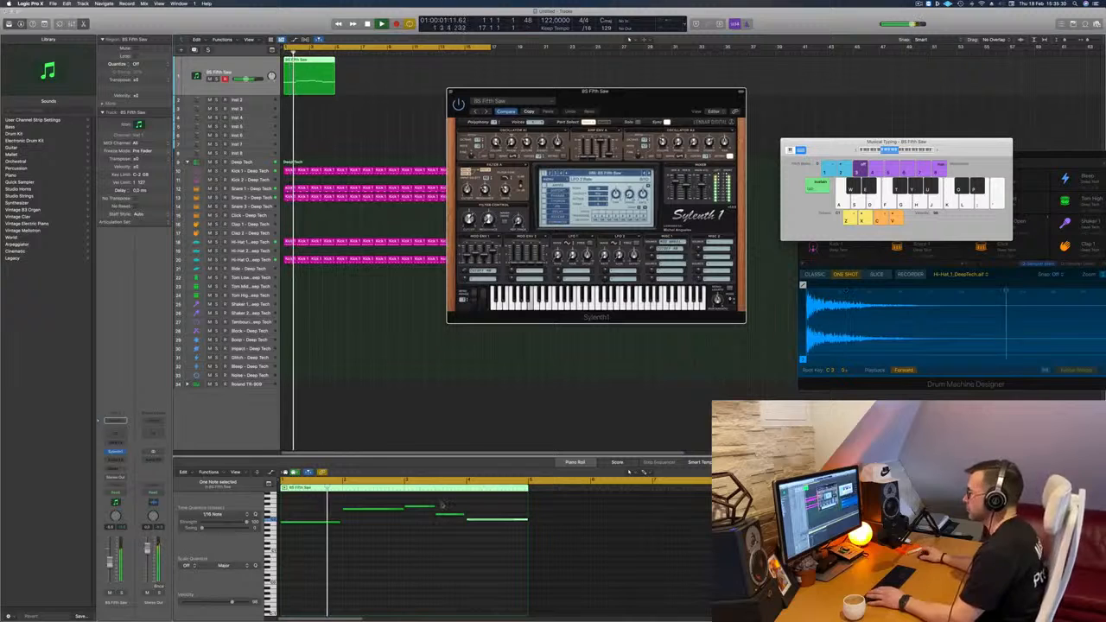
left_click(487, 509)
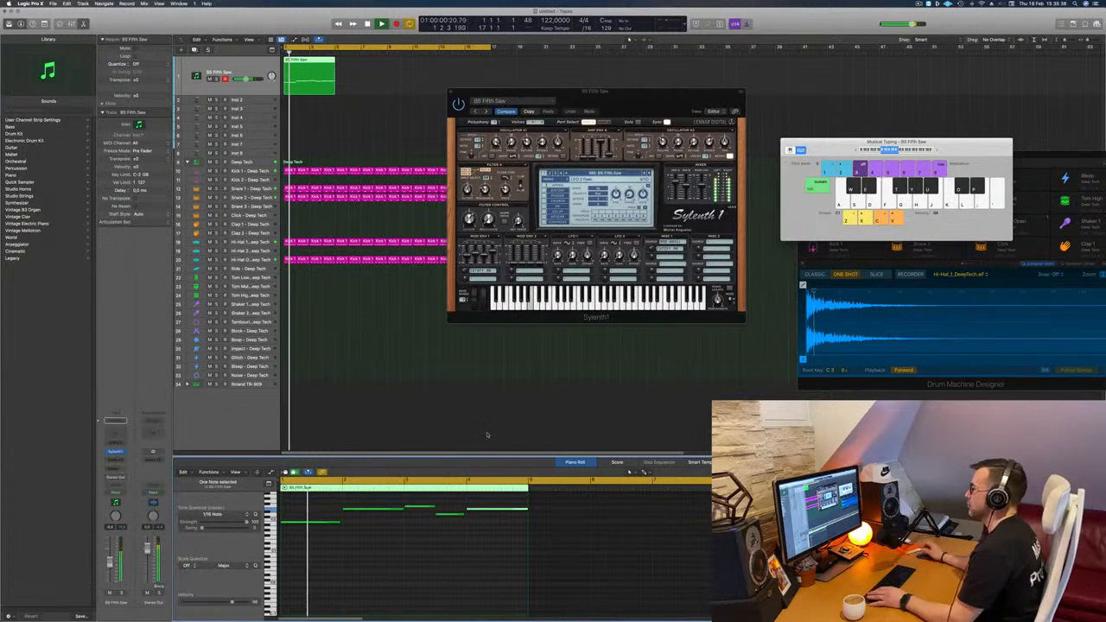
- Adjust the Sylenth1 filter cutoff and lengthen the note before bar 4 so it reaches bar 4
left_click_drag(641, 116, 665, 120)
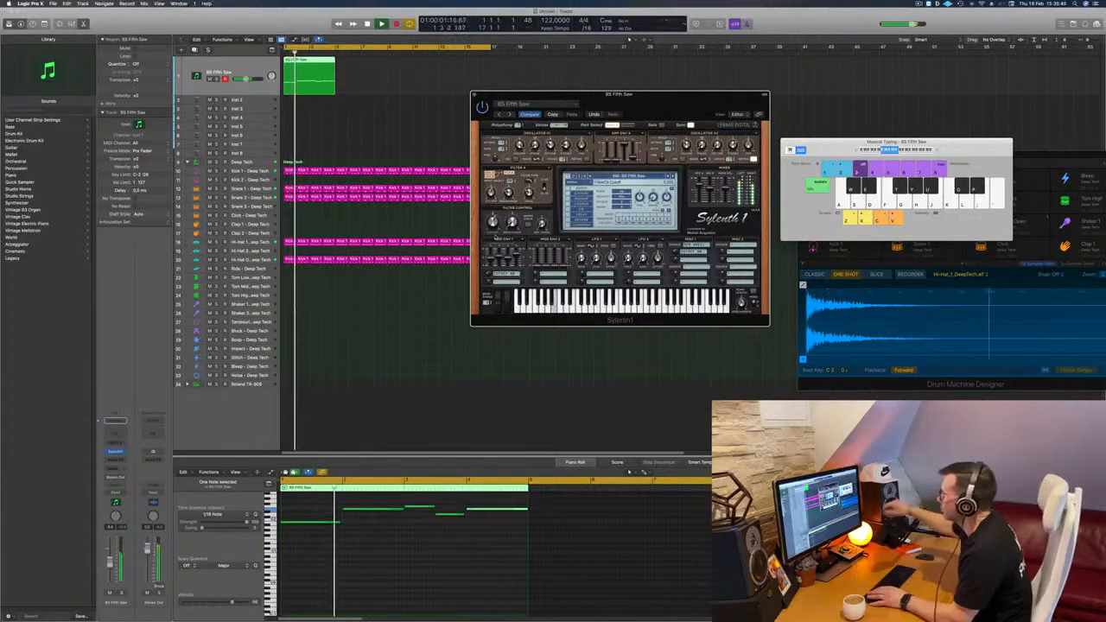
left_click_drag(642, 104, 554, 109)
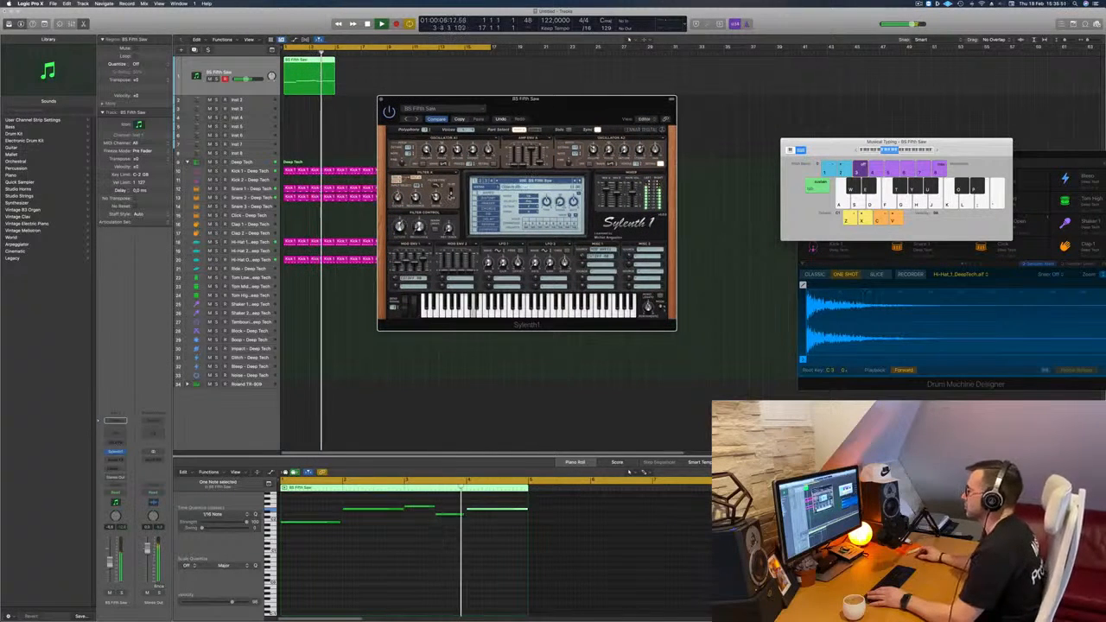
left_click(464, 515)
key("space")
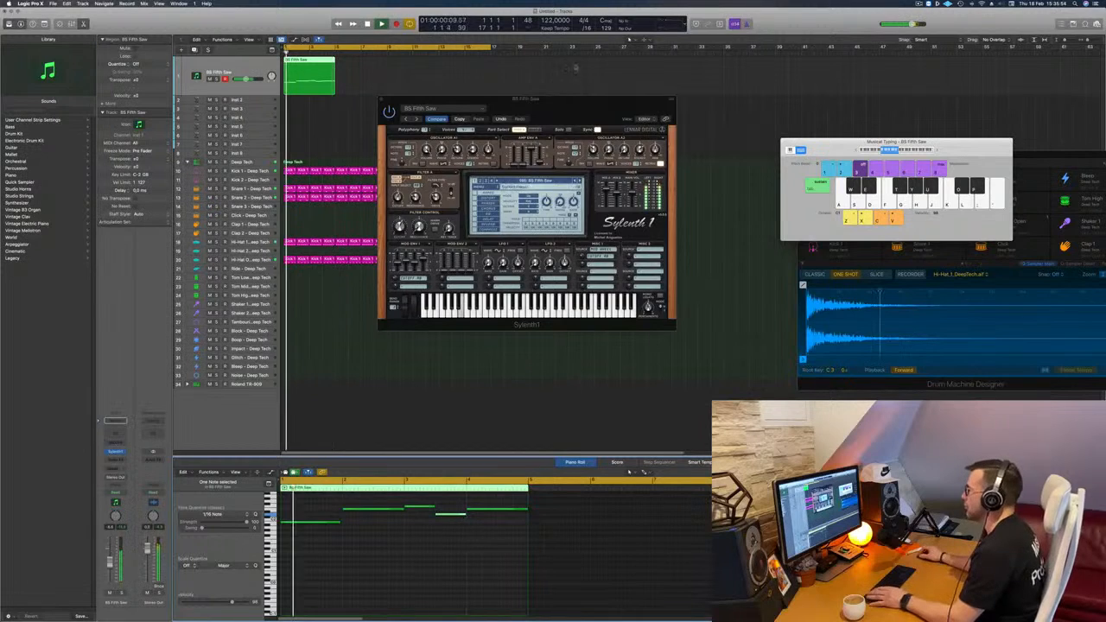
- Play back the bass line and slightly lower the channel volume of the BS Fifth Saw track
left_click_drag(569, 103, 589, 146)
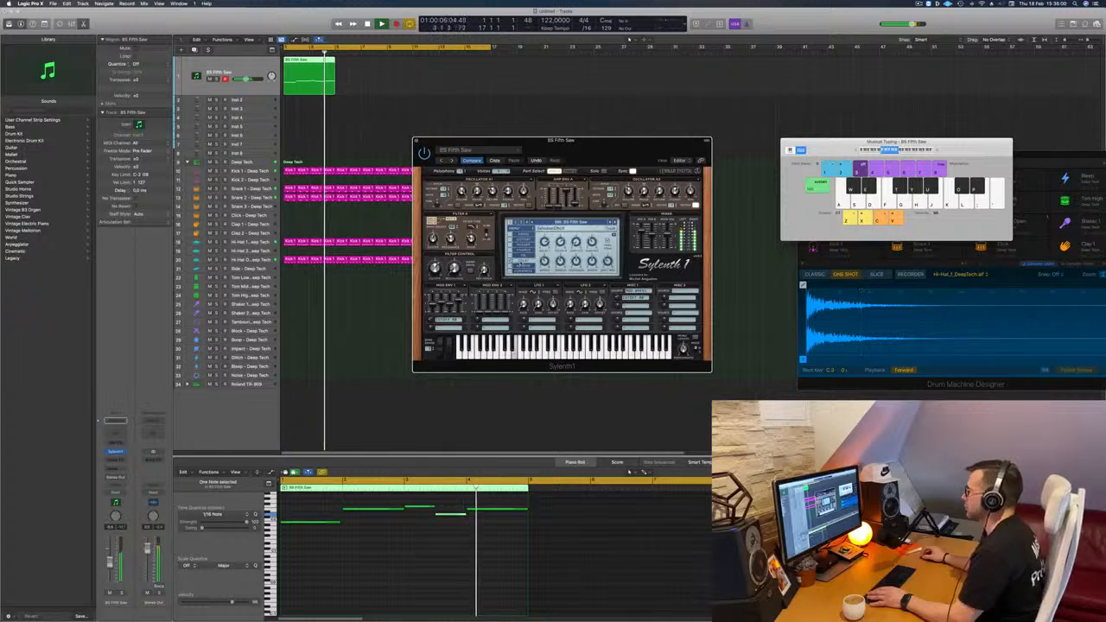
left_click_drag(587, 149, 620, 150)
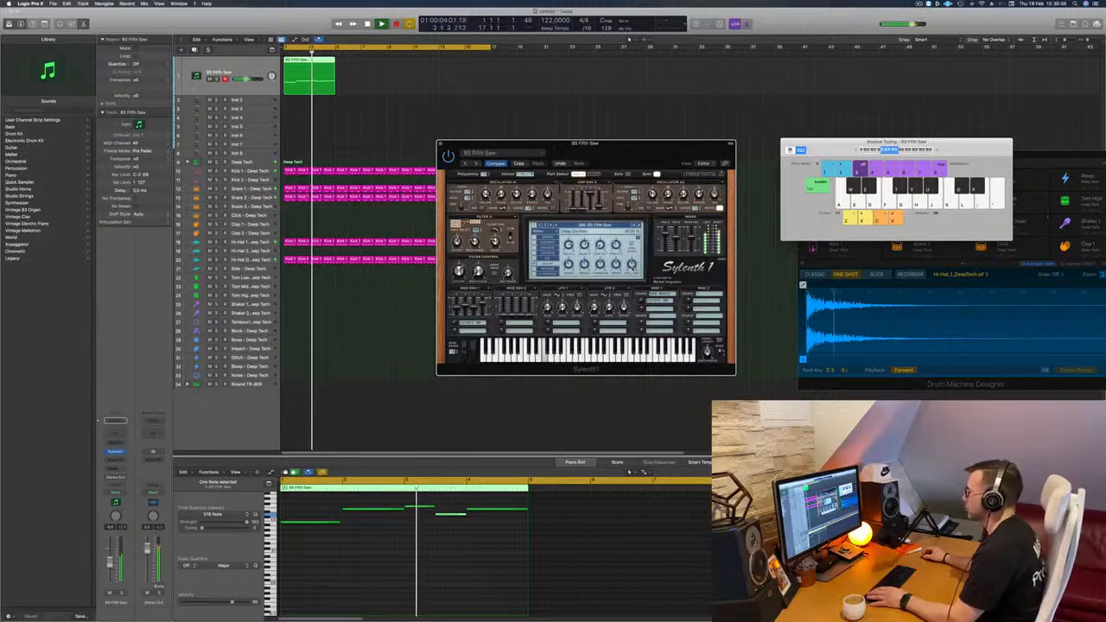
mouse_move(655, 150)
left_mouse_down()
mouse_move(664, 149)
mouse_move(650, 148)
left_mouse_up()
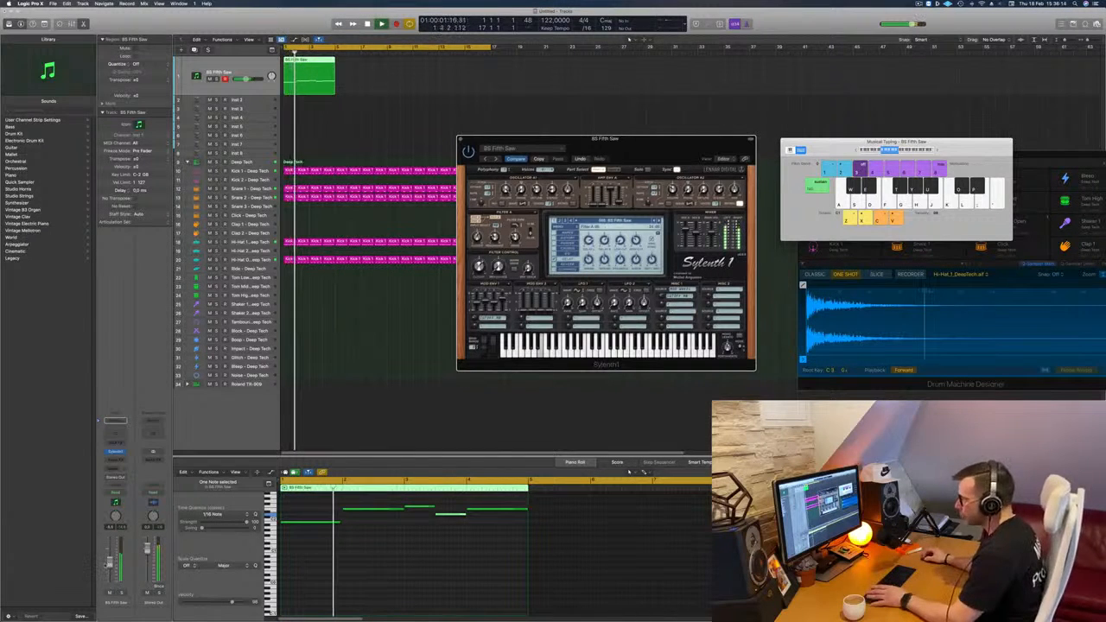
left_click_drag(109, 562, 110, 566)
left_click_drag(648, 151, 589, 157)
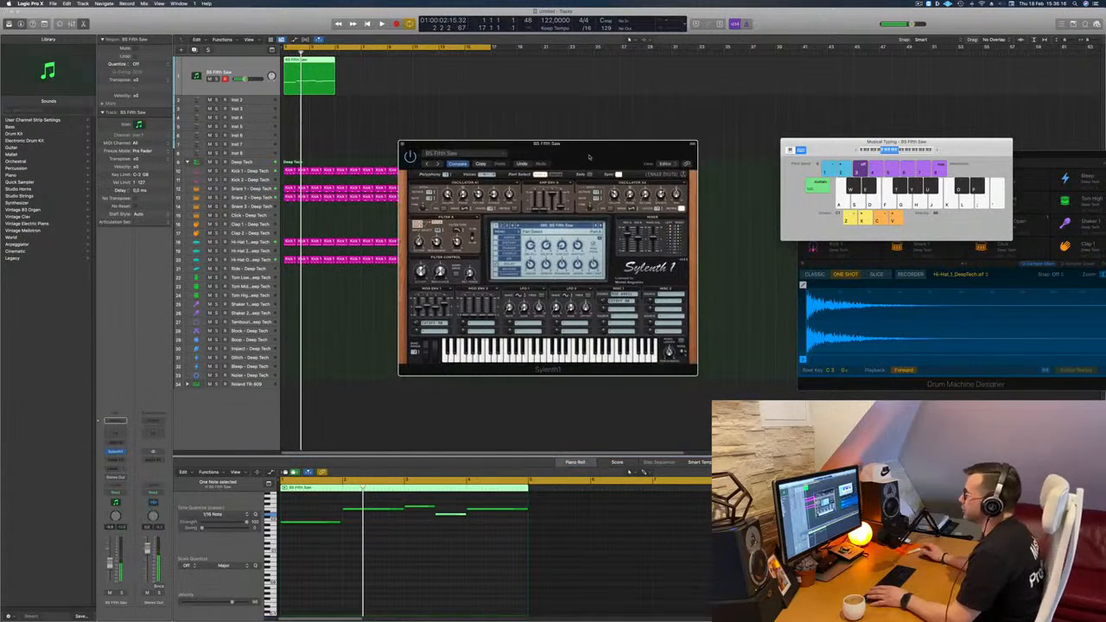
key("space")
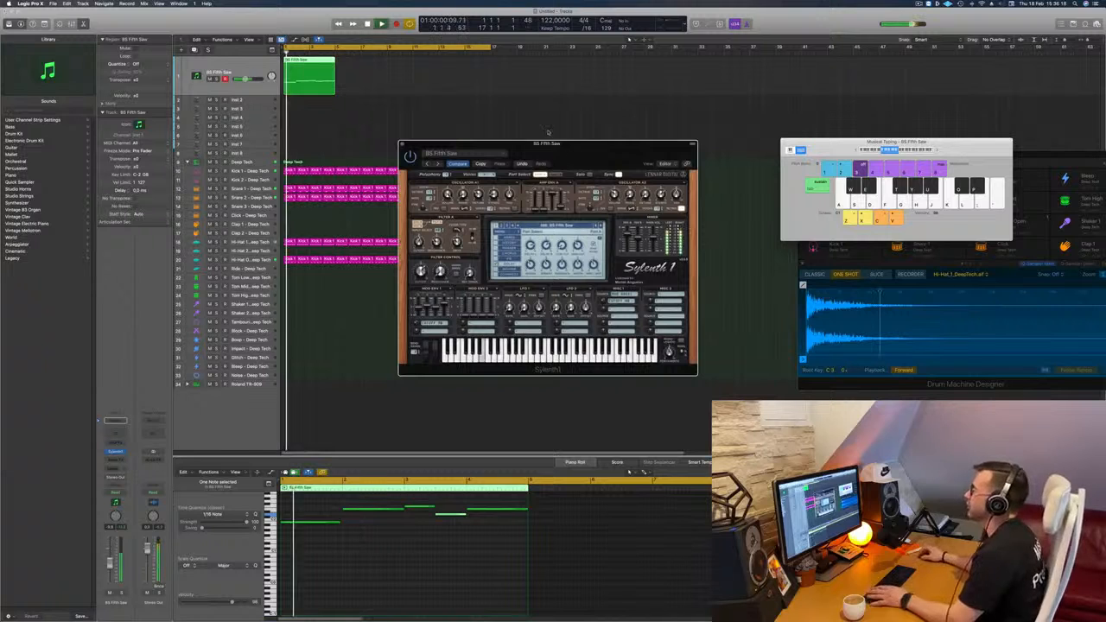
- Copy the four-bar bass region along its track until it fills the loop to bar 17, and play from the start
mouse_move(322, 70)
left_mouse_down()
mouse_move(375, 69)
mouse_move(312, 81)
left_mouse_up()
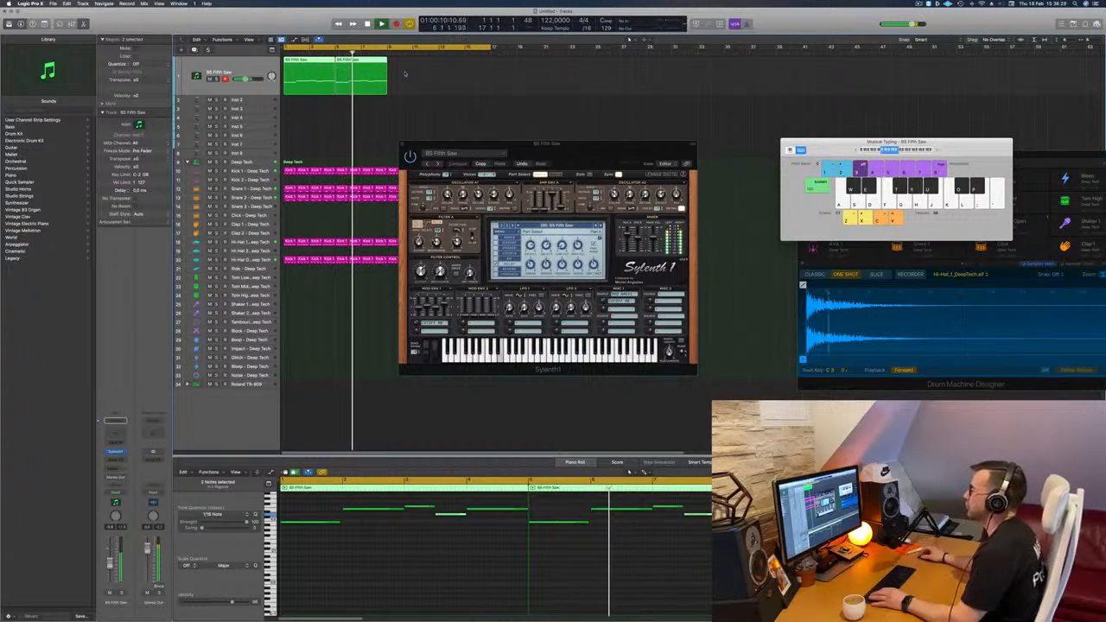
left_click_drag(361, 69, 467, 69)
left_click_drag(561, 145, 611, 135)
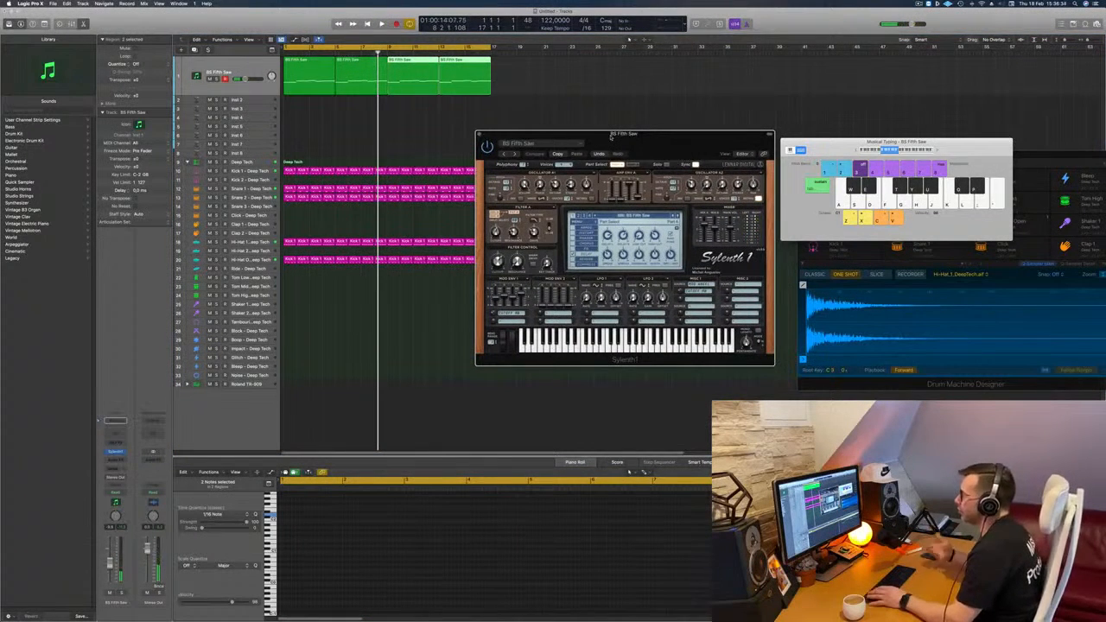
key("Return")
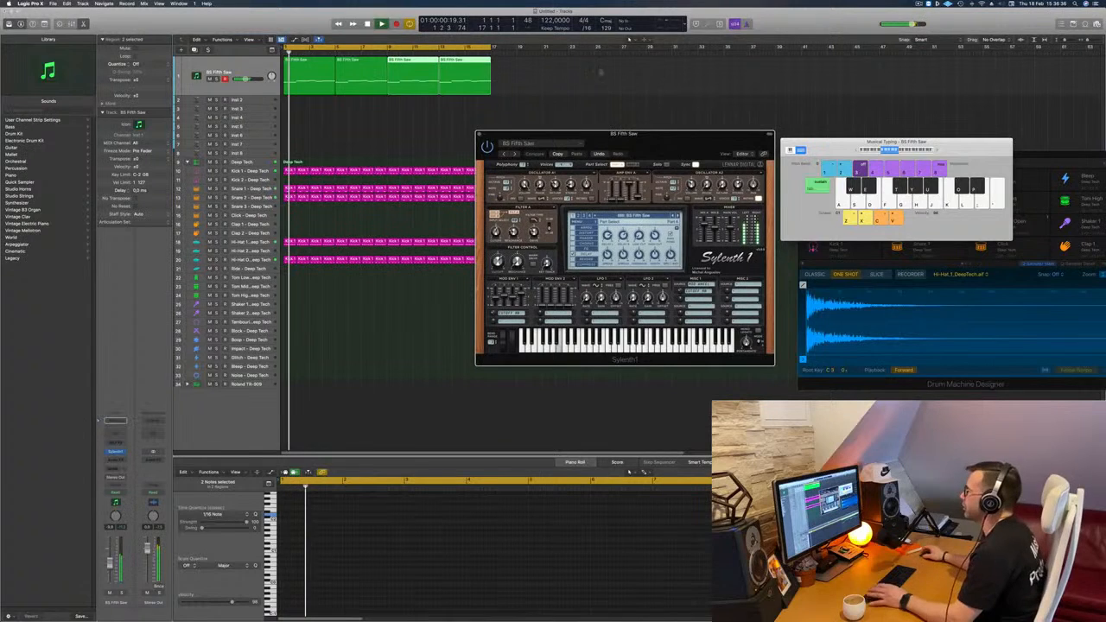
left_click_drag(685, 141, 629, 139)
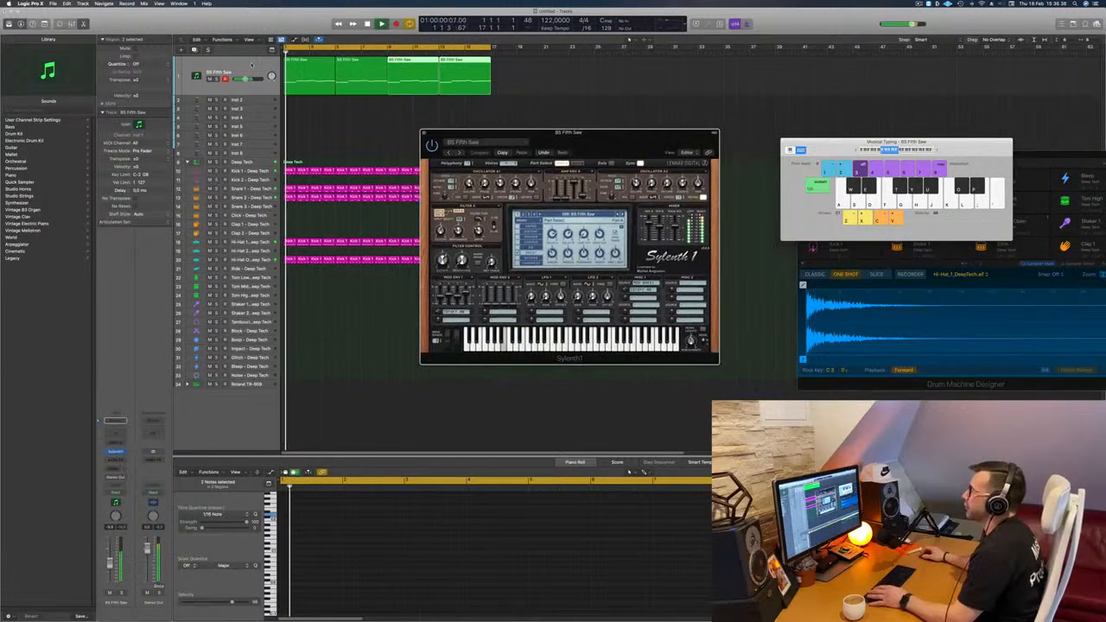
- Duplicate the BS Fifth Saw track with its Sylenth1 instrument and copy all four bass regions onto the new track
left_click(252, 64)
key("super+d")
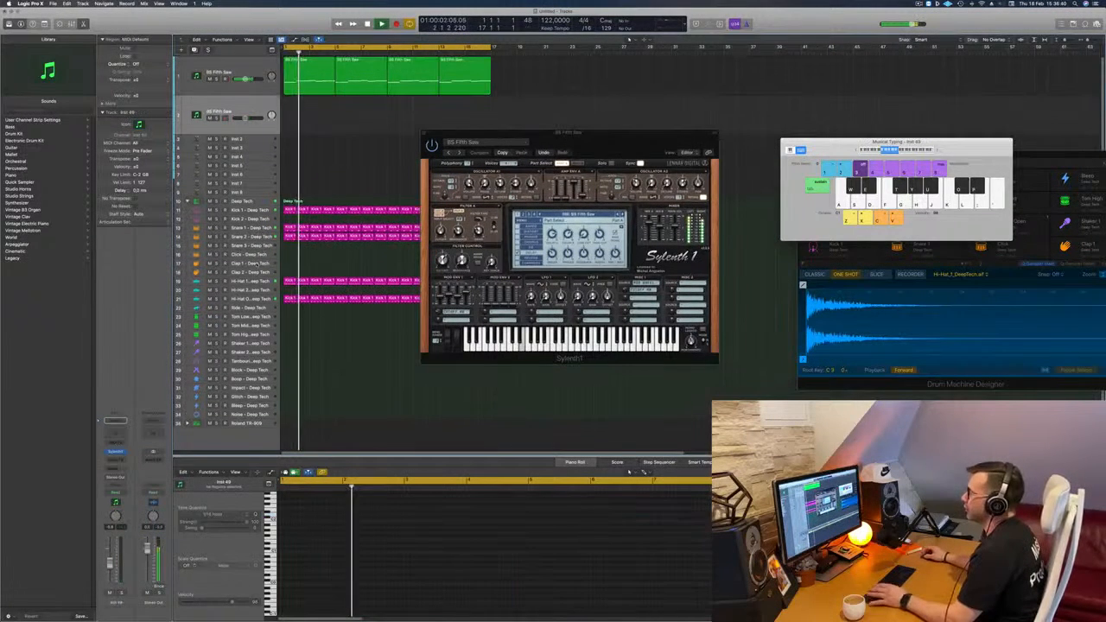
left_click(231, 282)
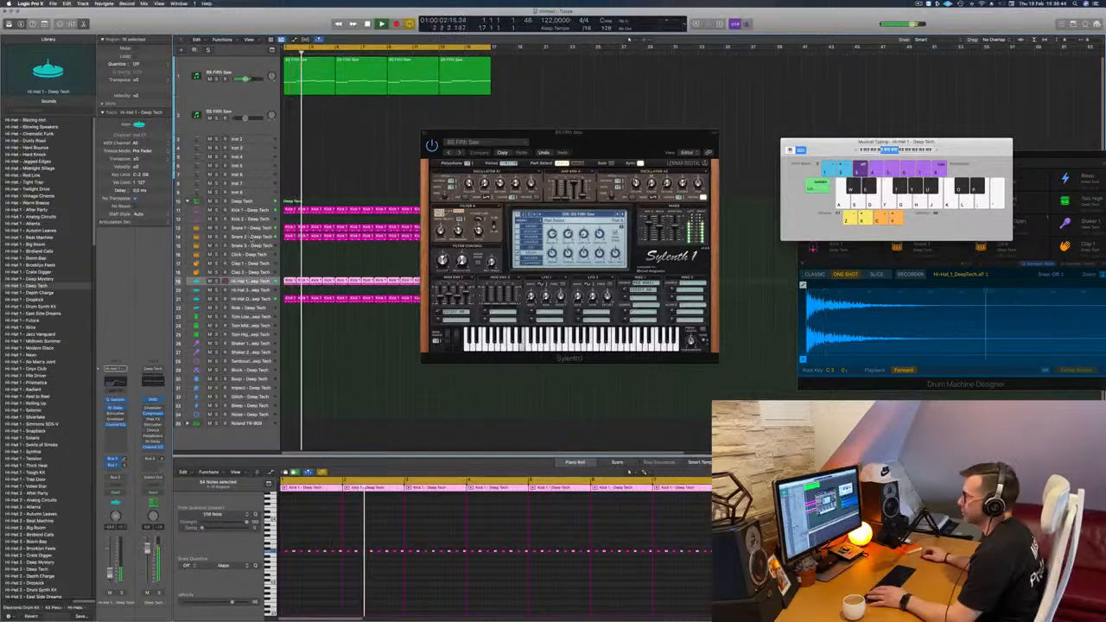
left_click(255, 299)
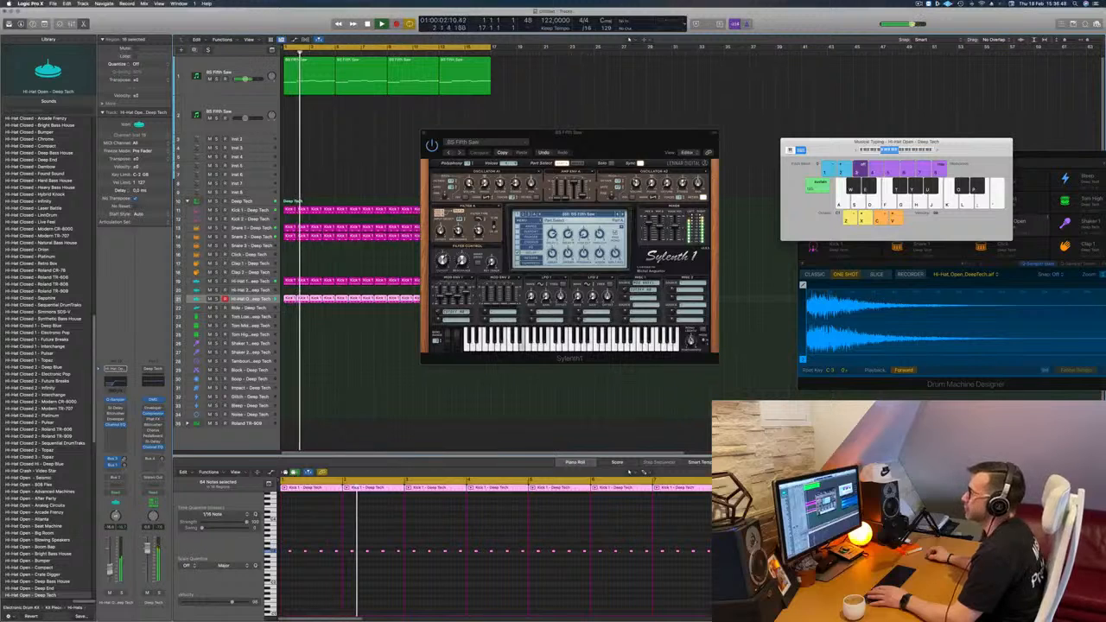
left_click_drag(617, 135, 665, 109)
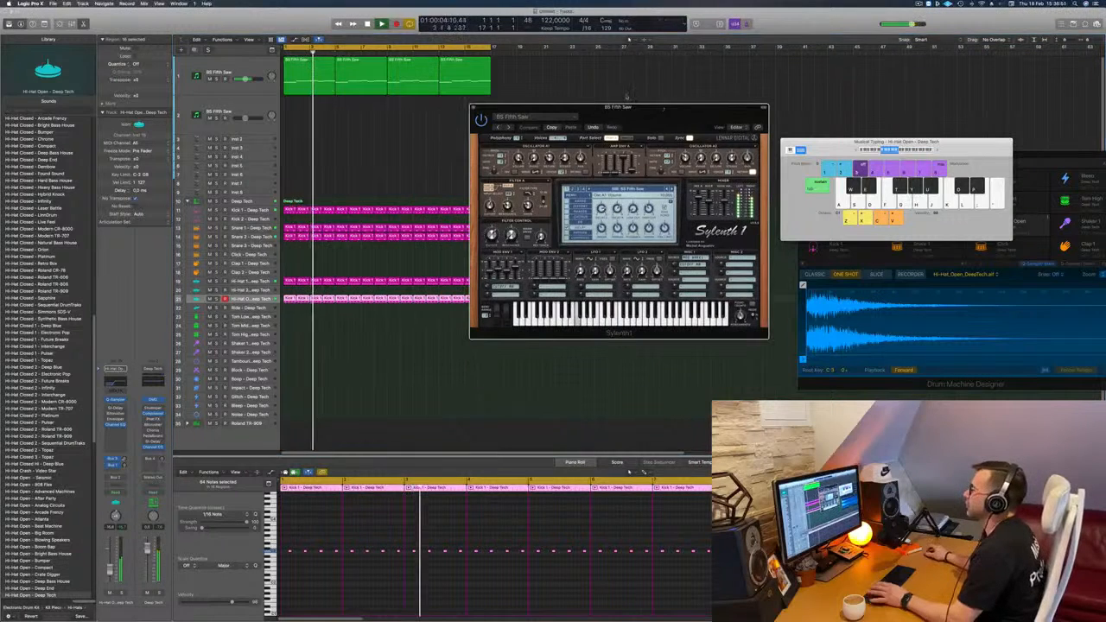
left_click_drag(531, 57, 309, 121)
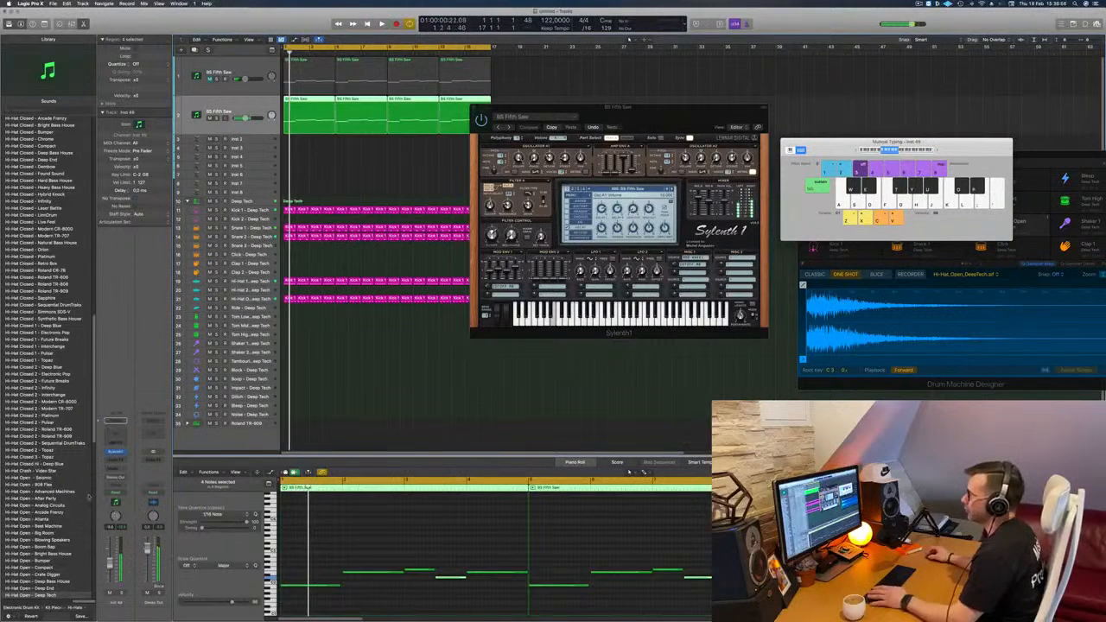
- Open the duplicate track's Sylenth1 and arrange its window beside the original track's Sylenth1
left_click(117, 452)
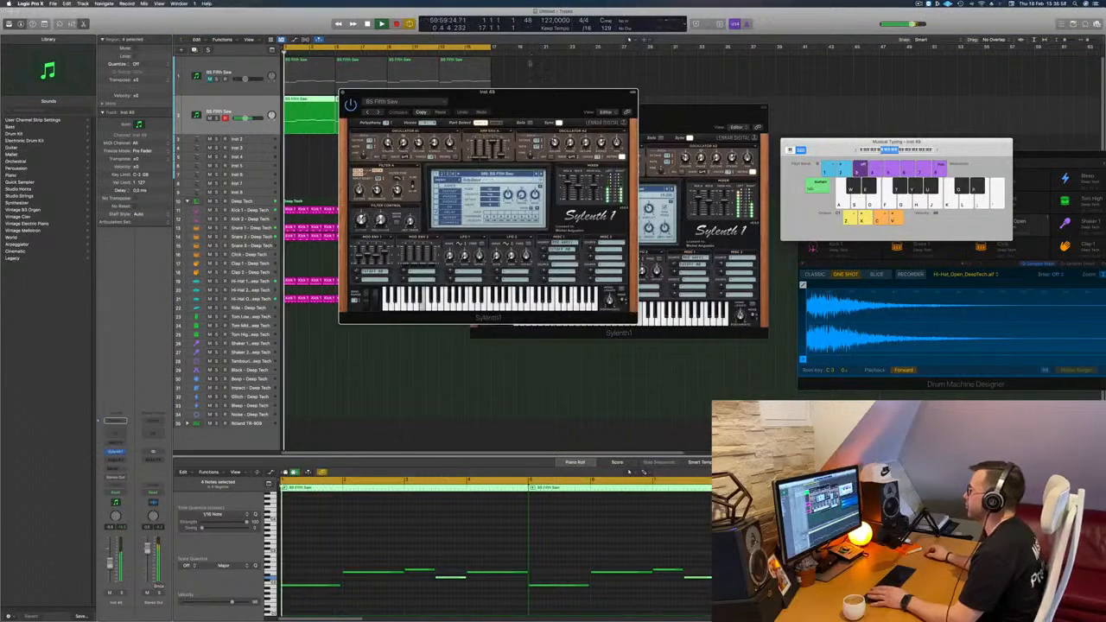
left_click_drag(529, 97, 925, 102)
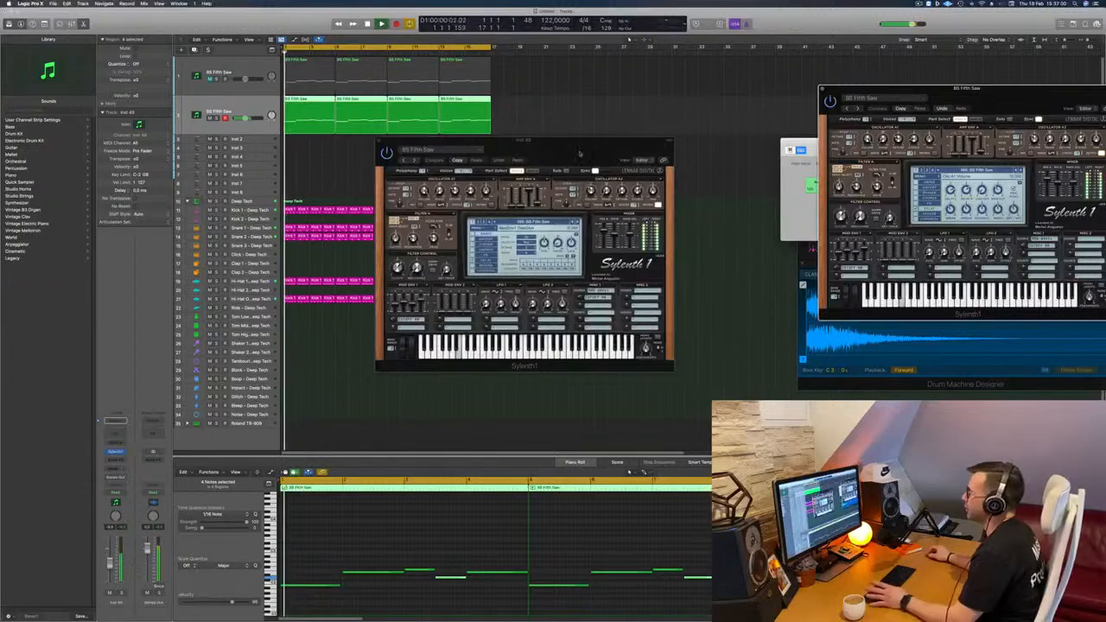
left_click_drag(579, 153, 683, 116)
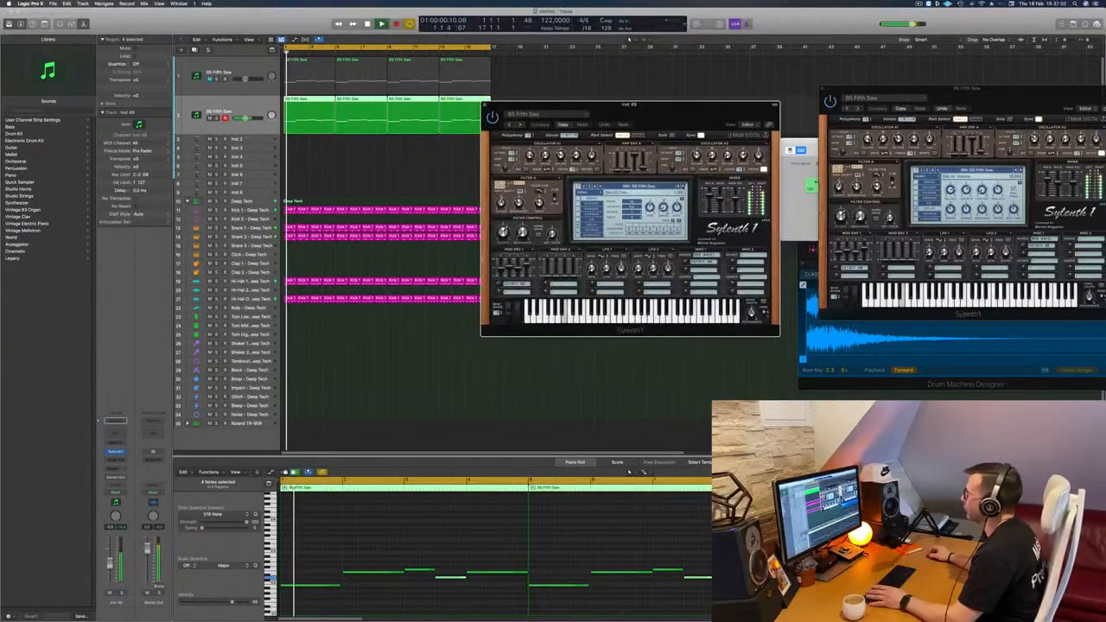
- Audition successive Sylenth1 presets on the duplicate track, from BS FreeBass through BS Oldskool Acid to BS Point Bass
left_click(683, 187)
left_click(684, 186)
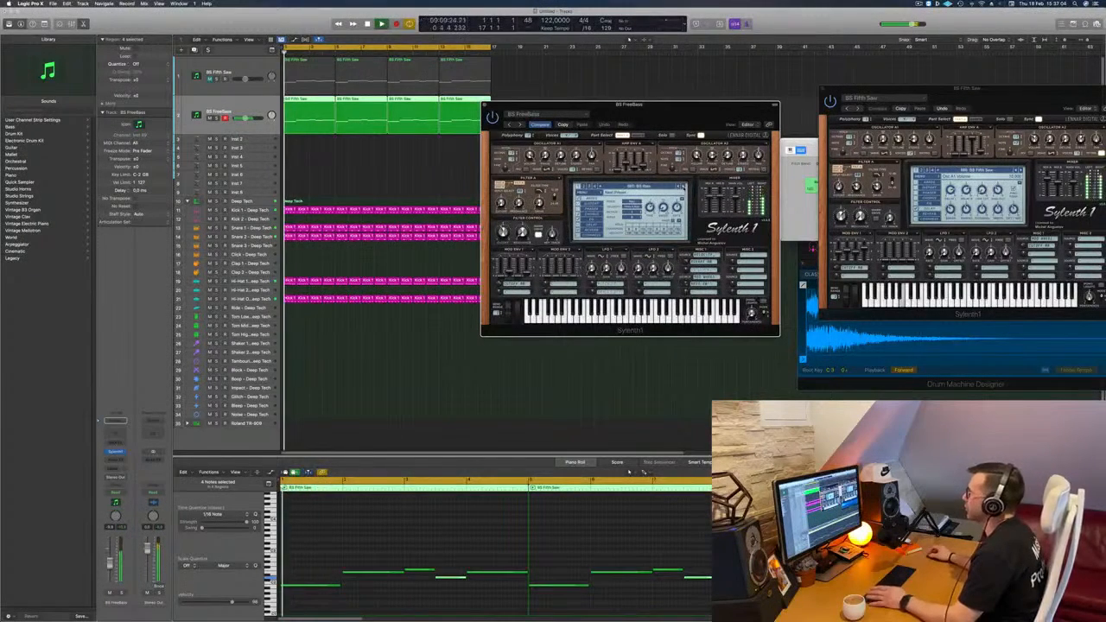
left_click_drag(691, 107, 658, 143)
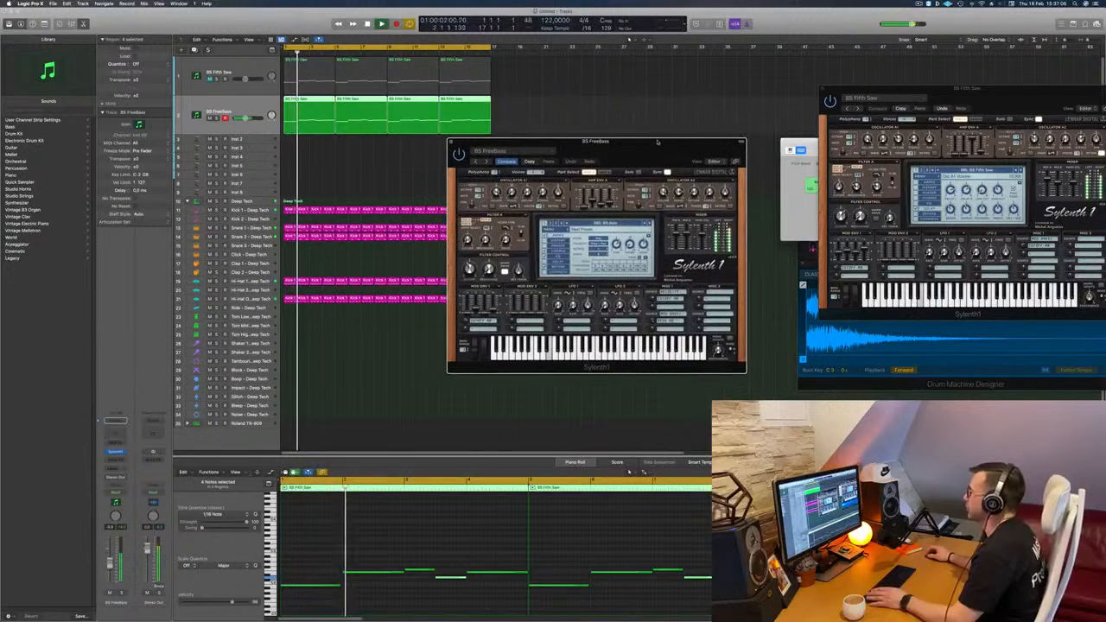
left_click(646, 225)
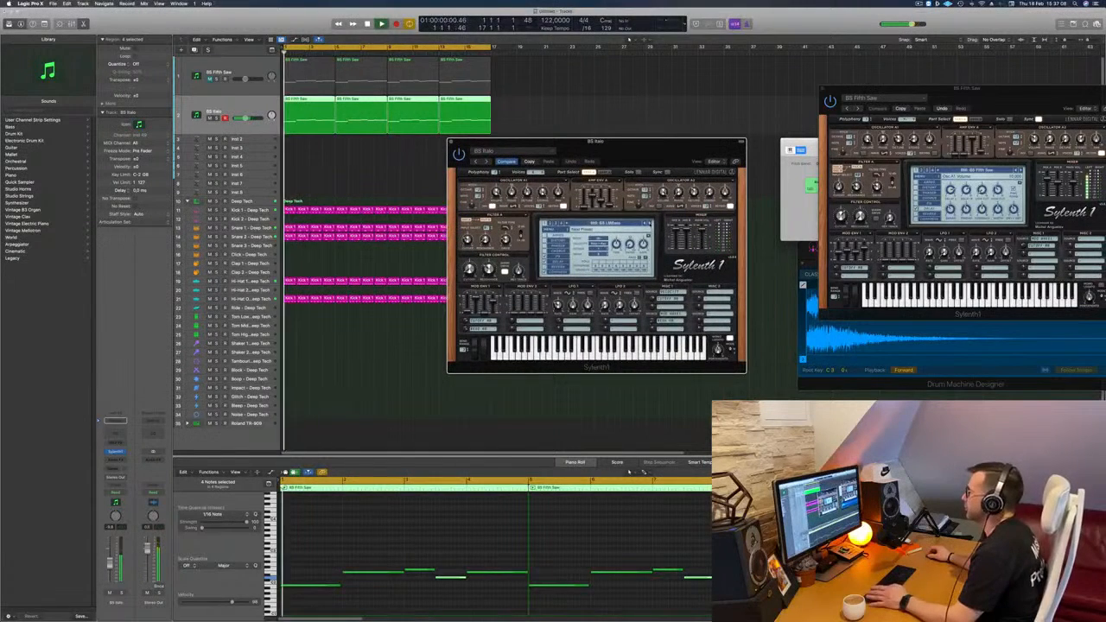
left_click(647, 225)
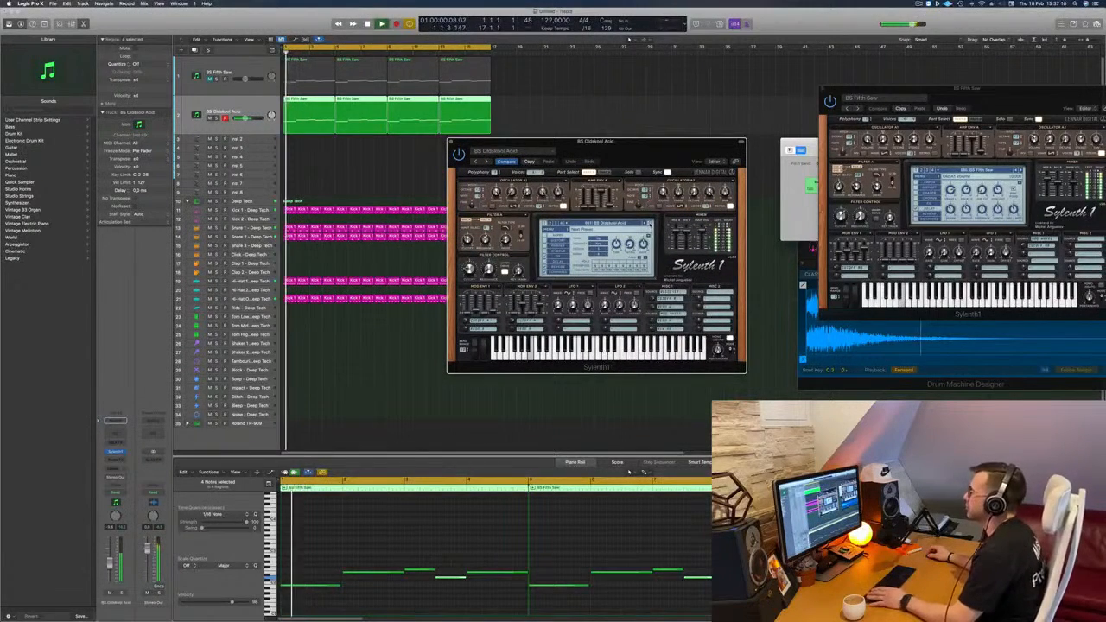
left_click(646, 224)
left_click(647, 225)
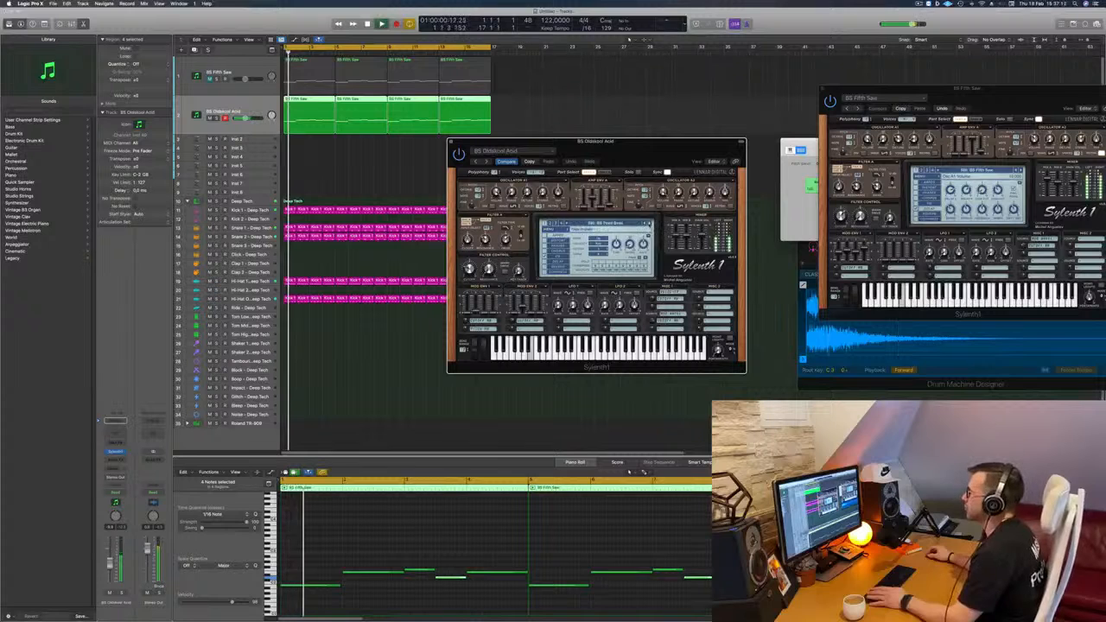
- Load the ARP sound bank in the duplicate track's Sylenth1 and choose the preset BASS - Acid Bass
left_click(549, 229)
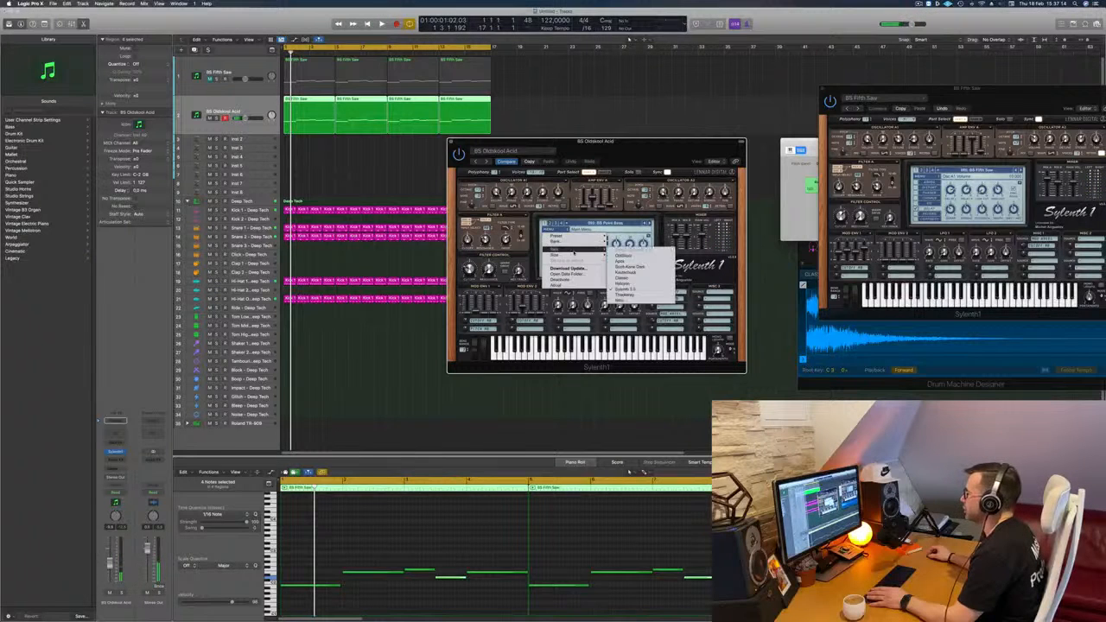
mouse_move(580, 243)
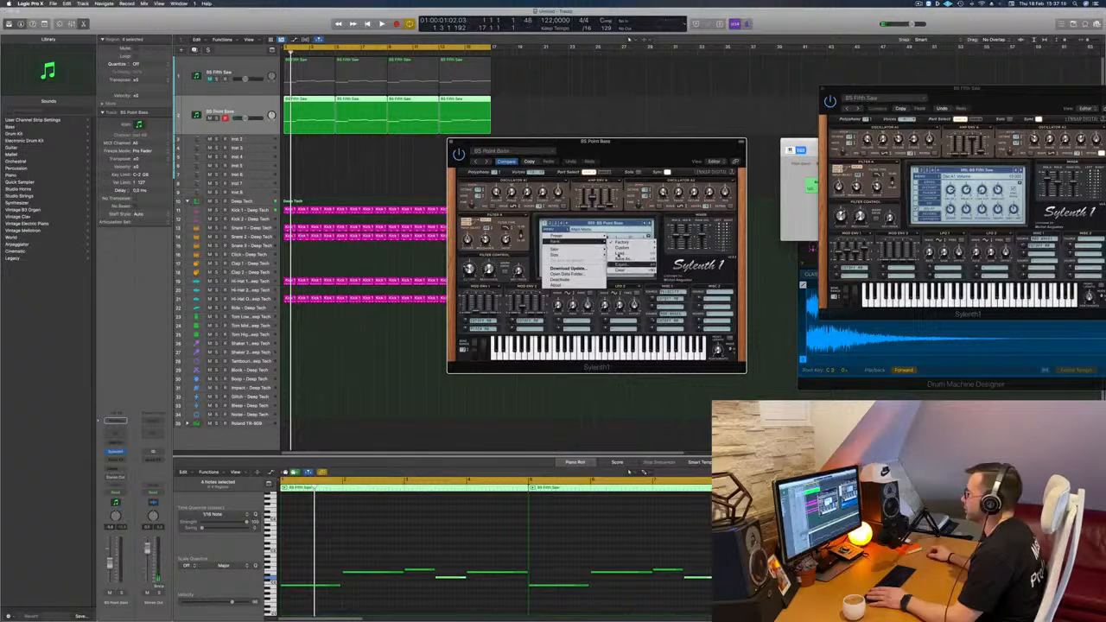
mouse_move(622, 243)
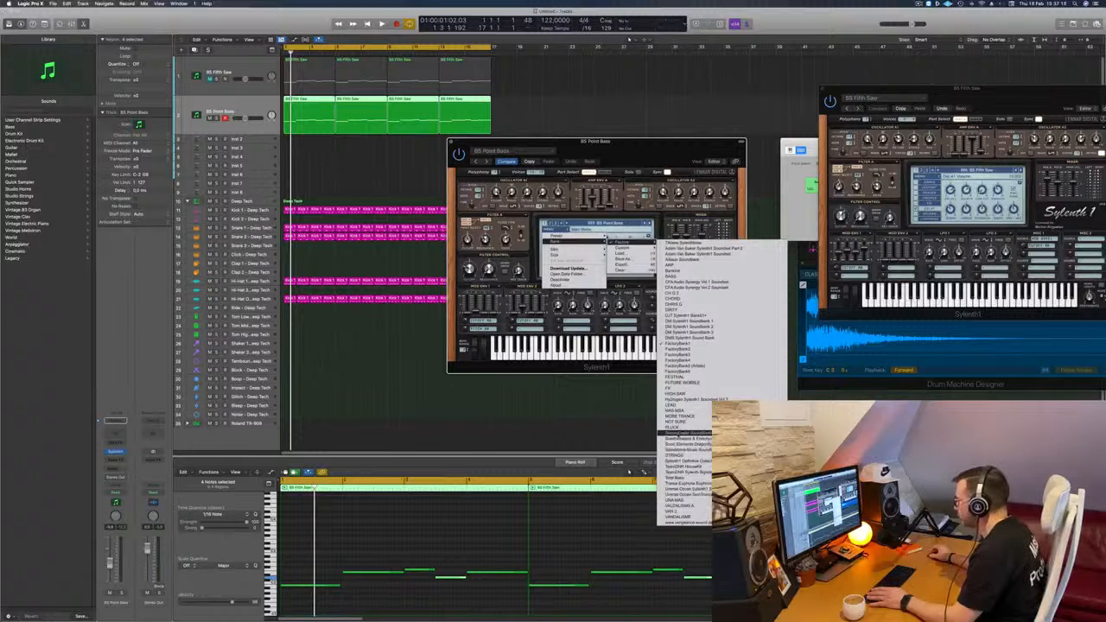
left_click(672, 264)
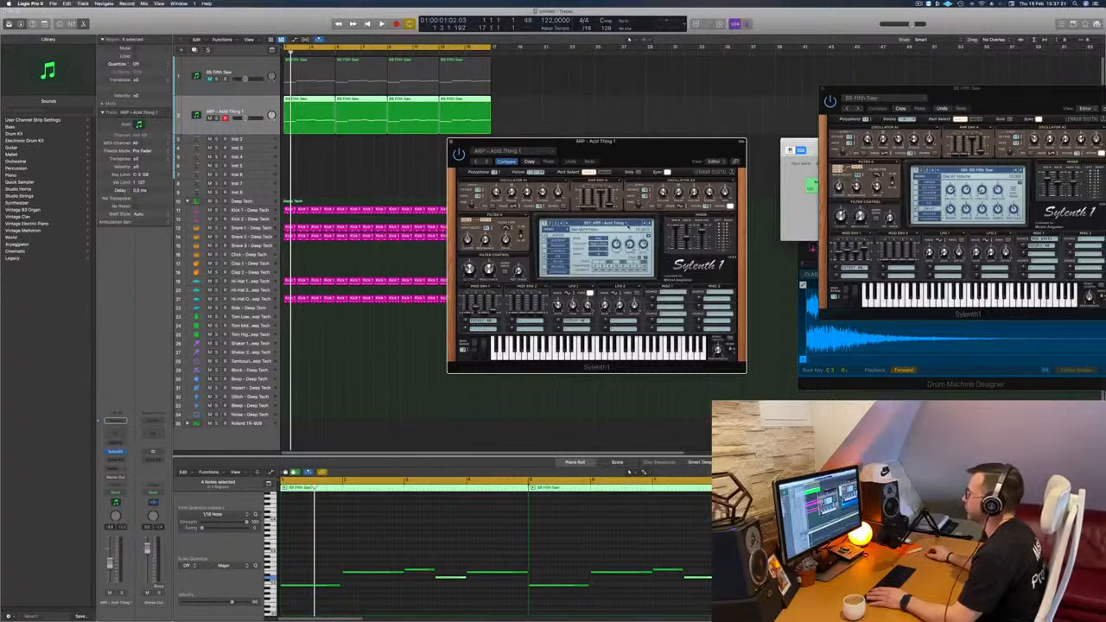
left_click(605, 224)
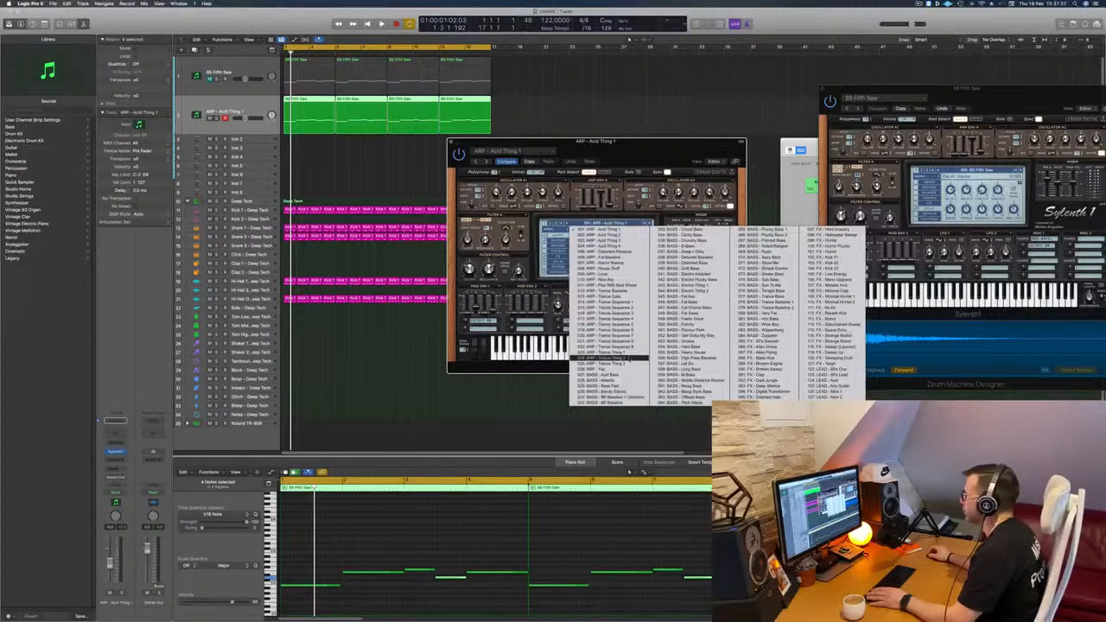
left_click(627, 377)
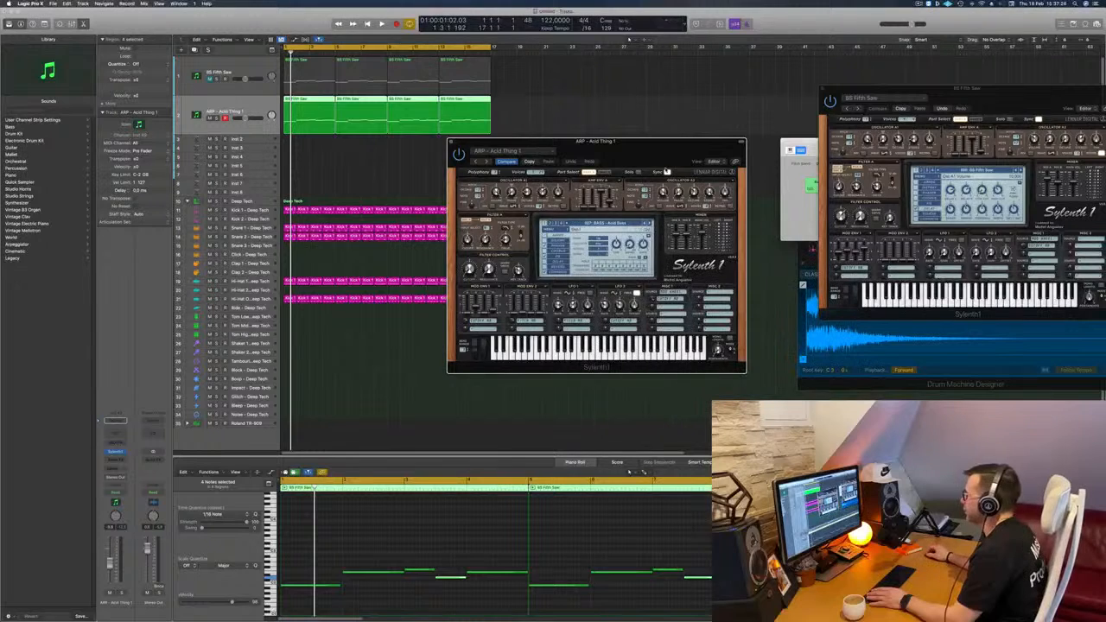
left_click_drag(656, 156, 711, 157)
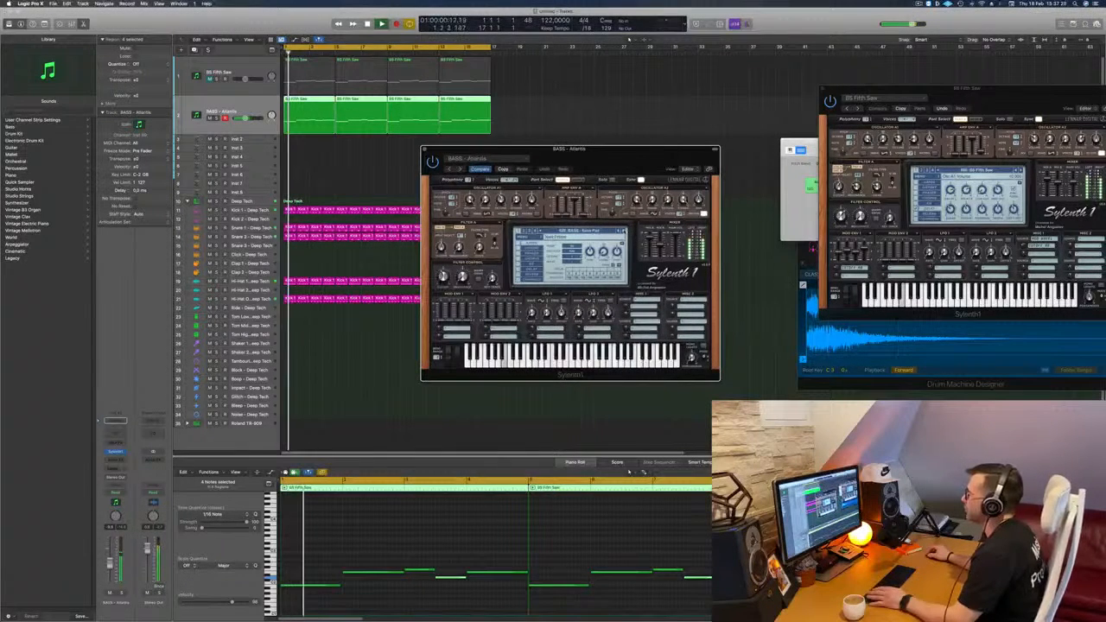
- Step through the ARP bank's bass presets on the duplicate track, settle on BASS - DnB Bass and close its Sylenth1
left_click(623, 231)
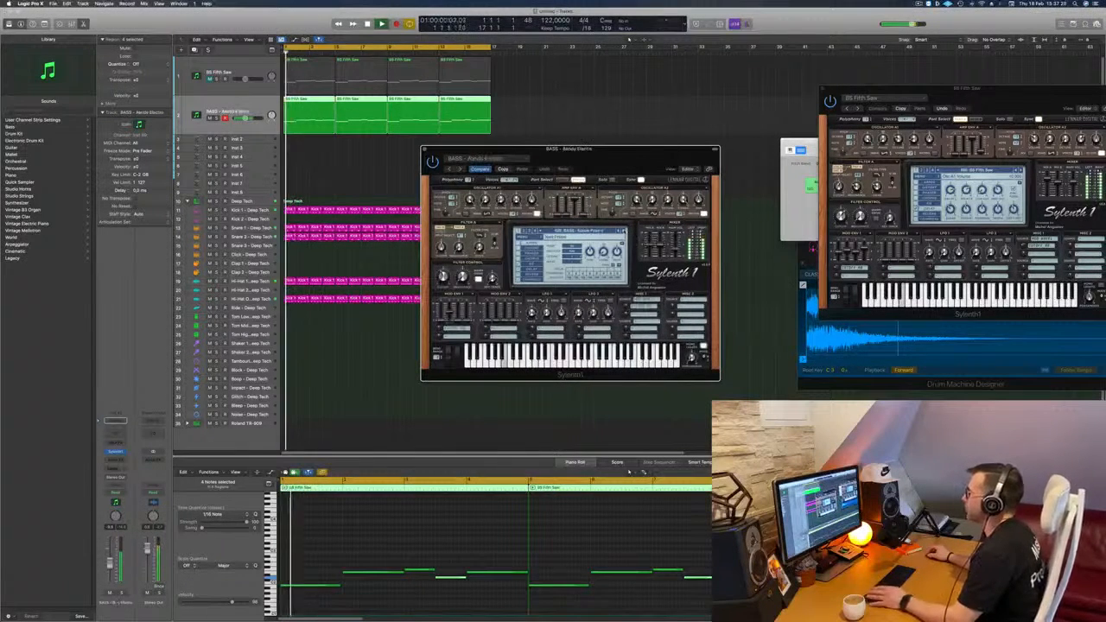
left_click(623, 232)
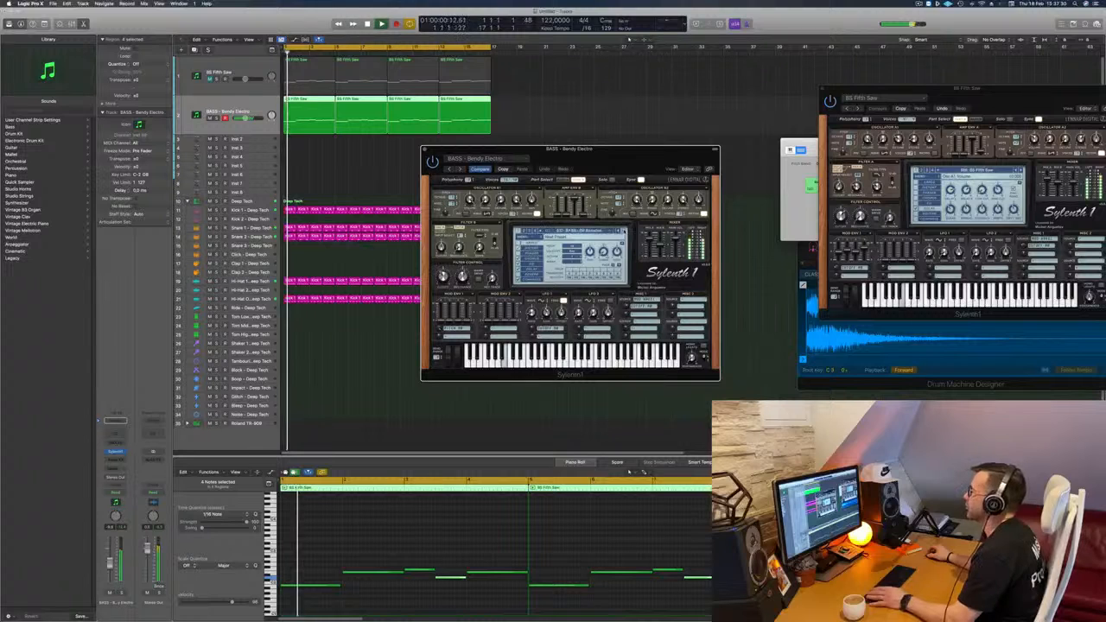
left_click(623, 231)
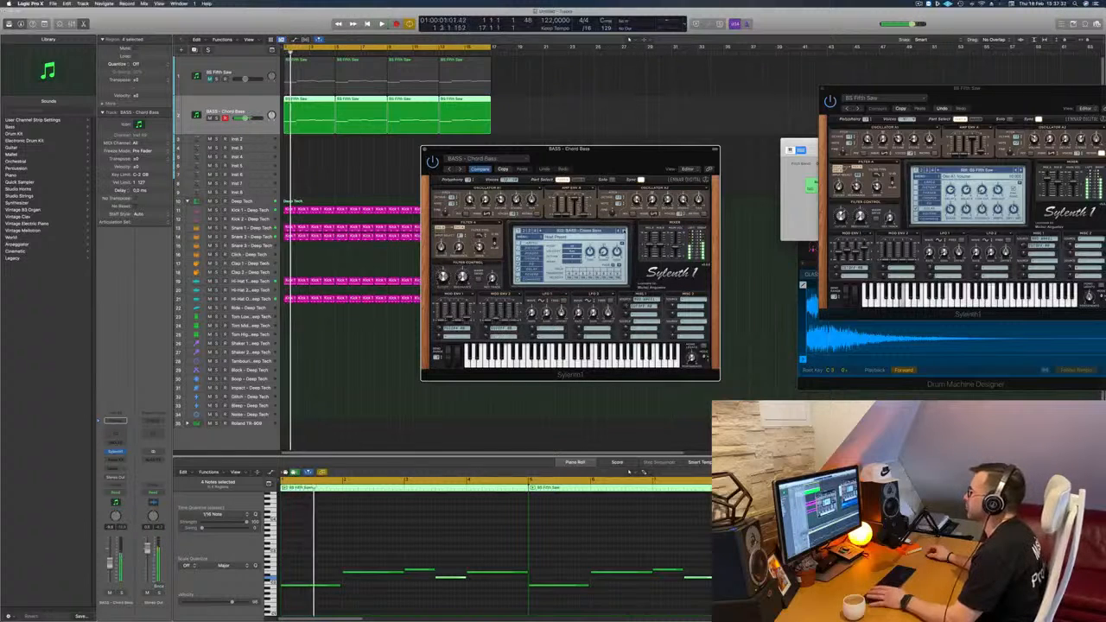
left_click(624, 232)
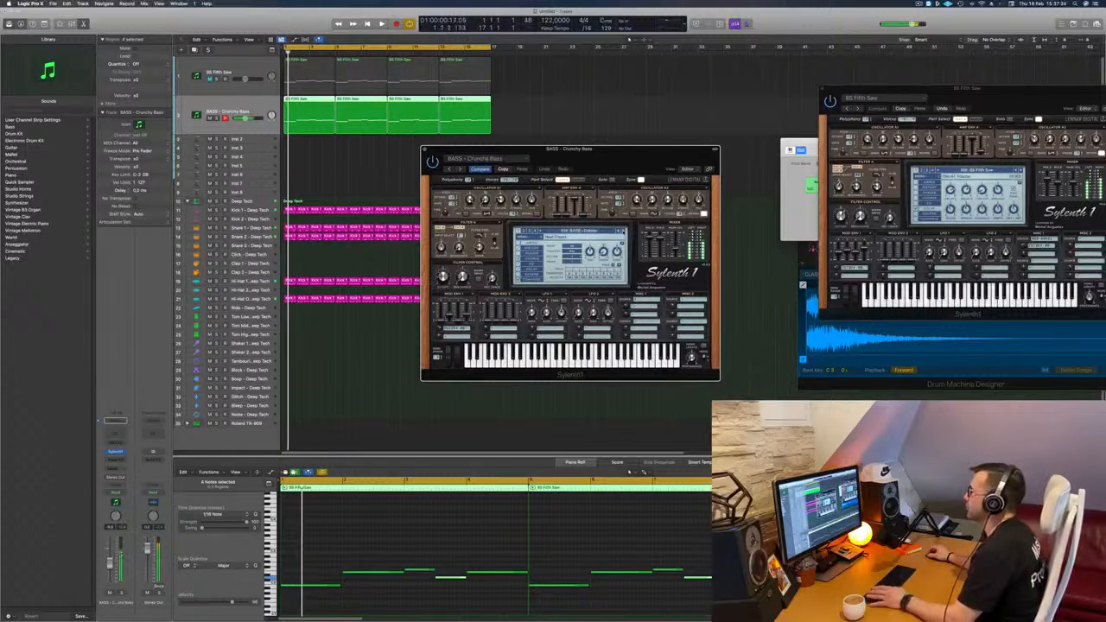
left_click(624, 232)
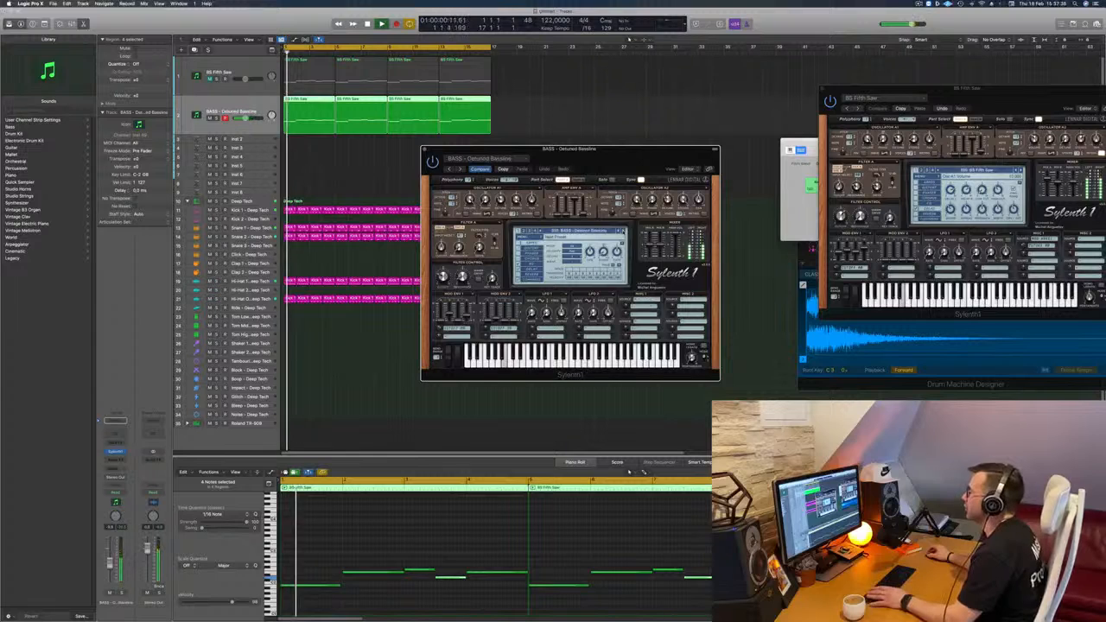
key("space")
key("space")
key("space")
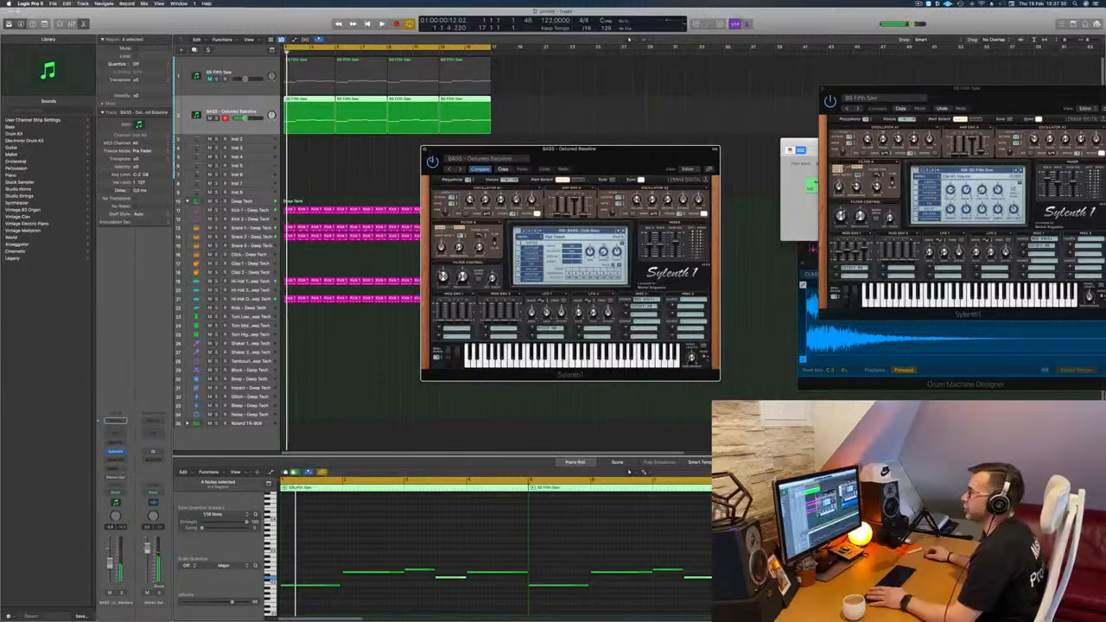
key("super+w")
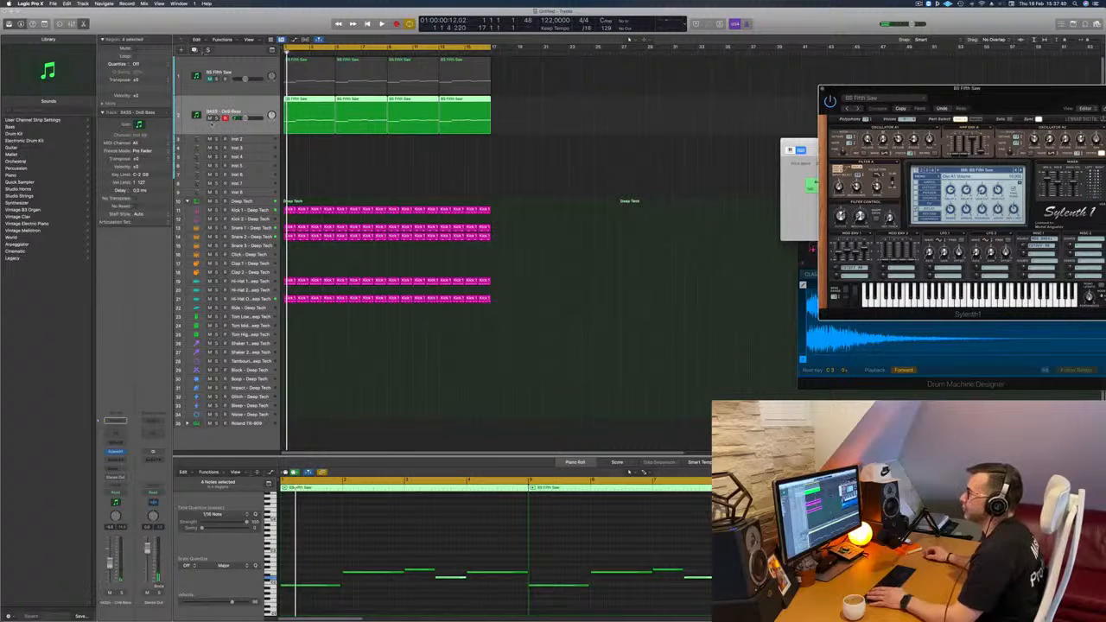
- Mute the BASS - DnB Bass track, unmute BS Fifth Saw and start playback
left_click(209, 118)
left_click(209, 79)
key("space")
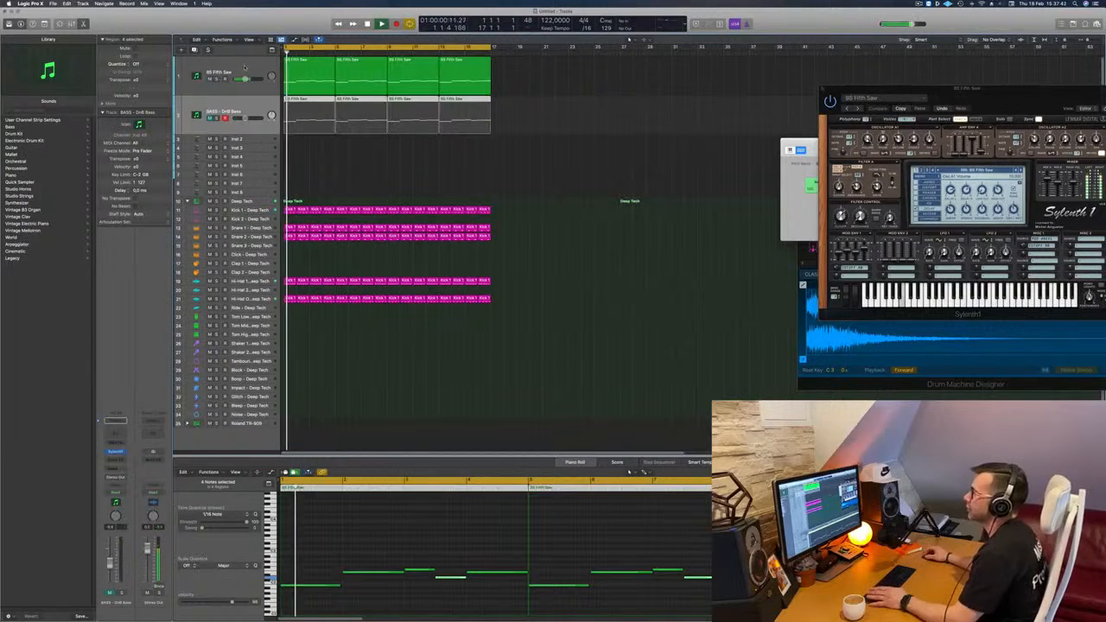
- Select the BS Fifth Saw track, reopen its Sylenth1 and place the window over the arrangement
left_click(245, 68)
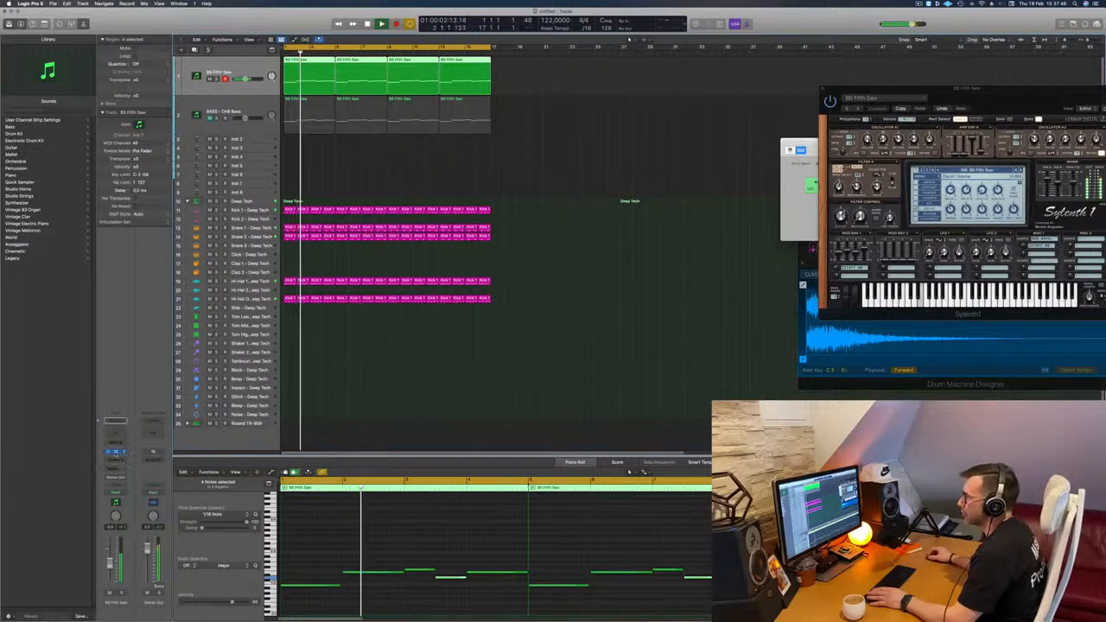
left_click(115, 452)
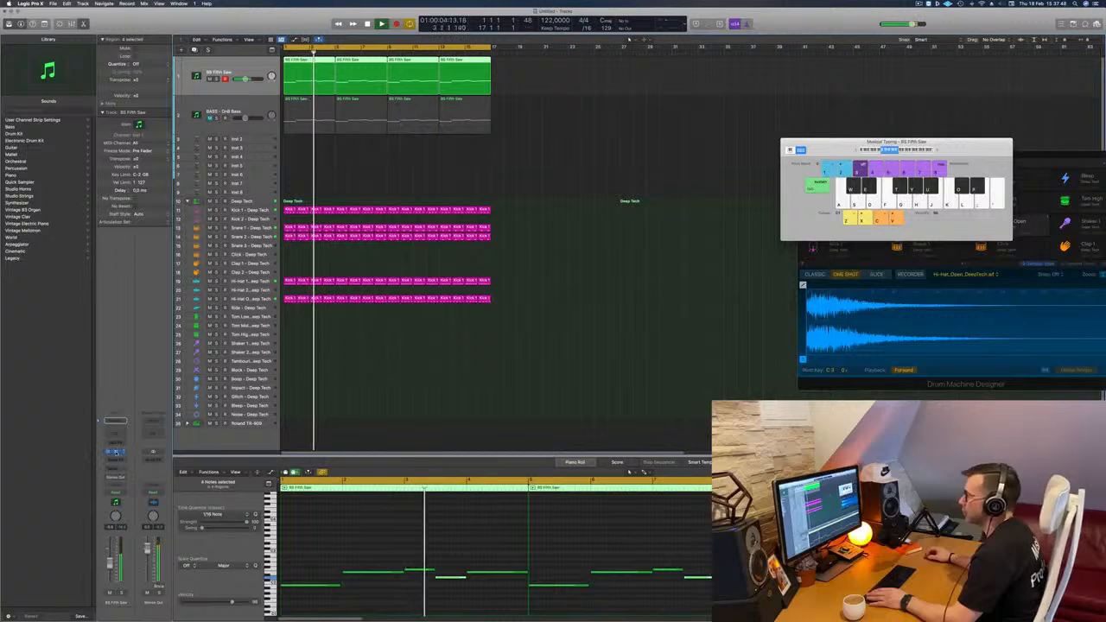
left_click(116, 452)
left_click_drag(997, 95, 572, 153)
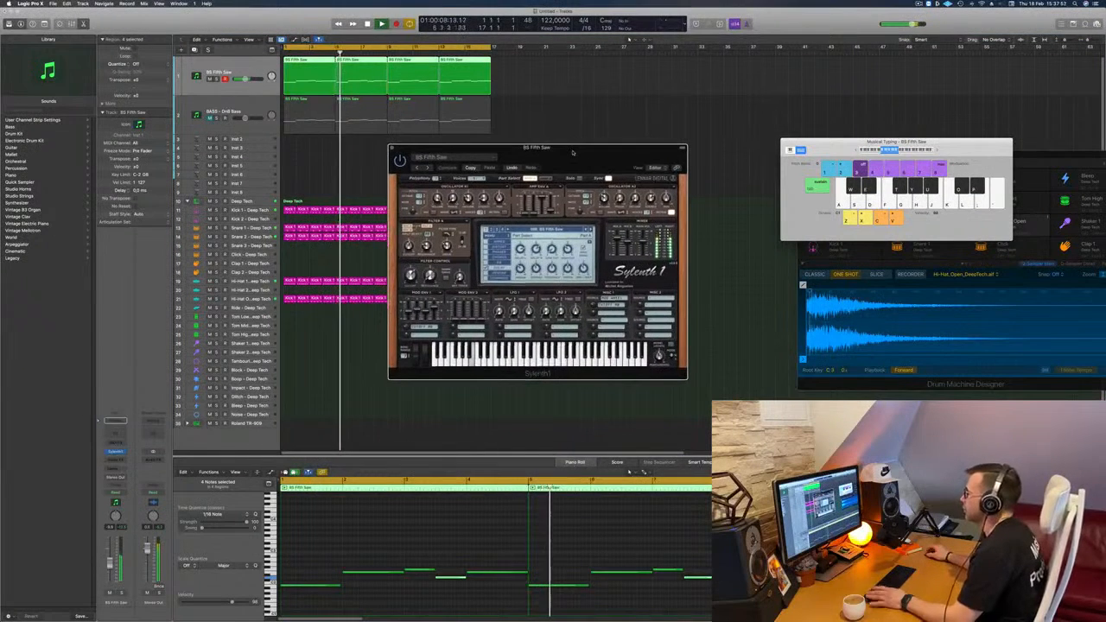
- Audition the BS Fifth Saw sound against the drums, repeatedly restarting the loop from the beginning, and close Sylenth1
key("Return")
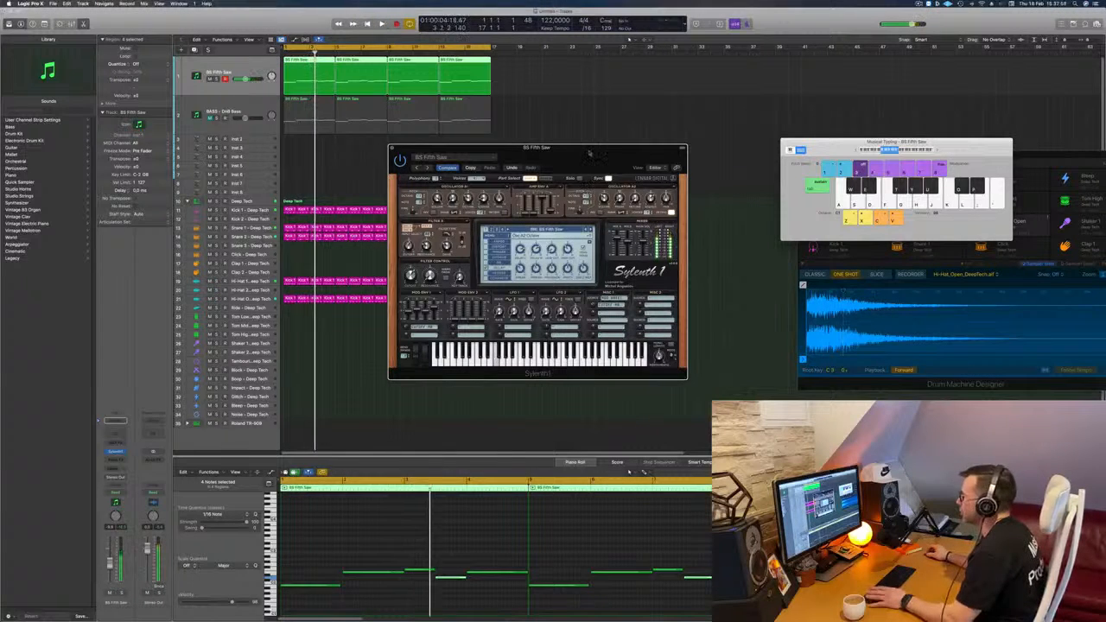
key("Return")
left_click_drag(591, 154, 592, 154)
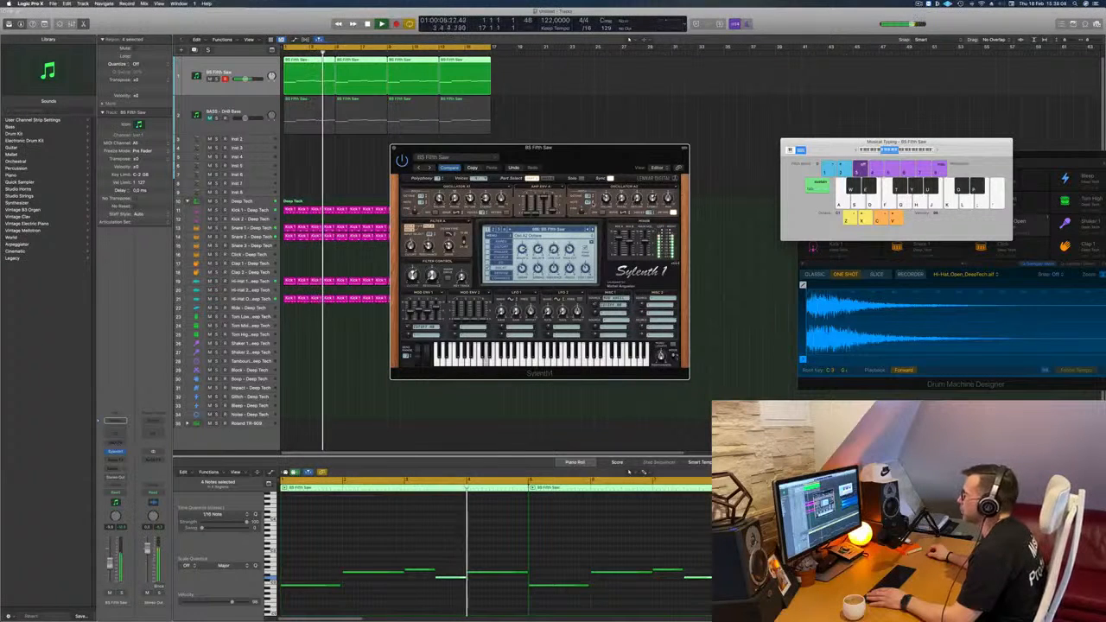
key("Return")
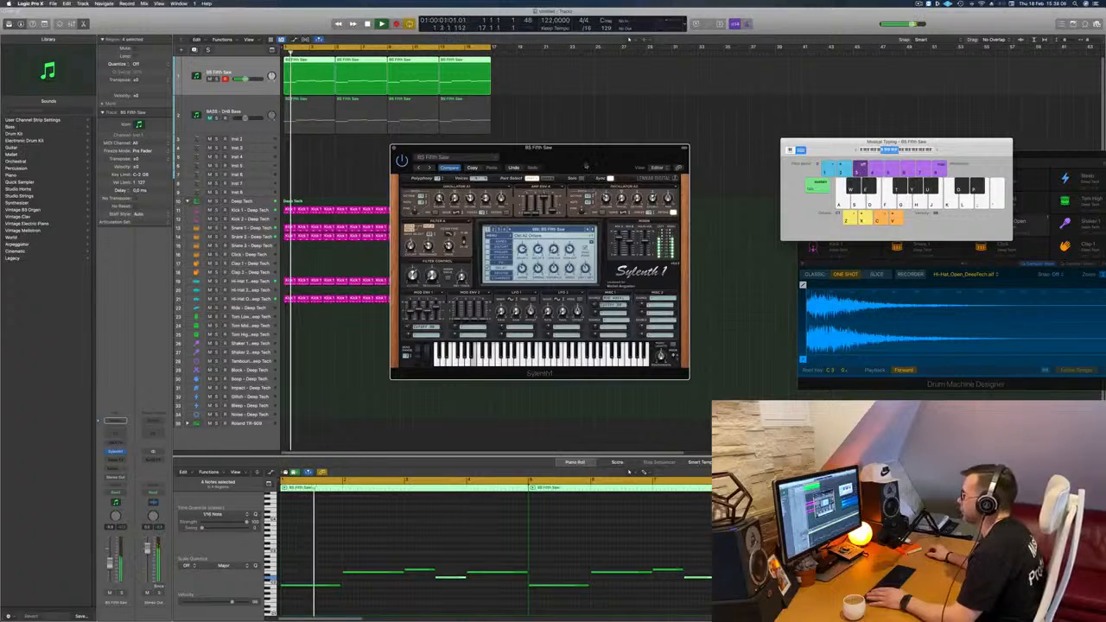
left_click_drag(585, 166, 573, 185)
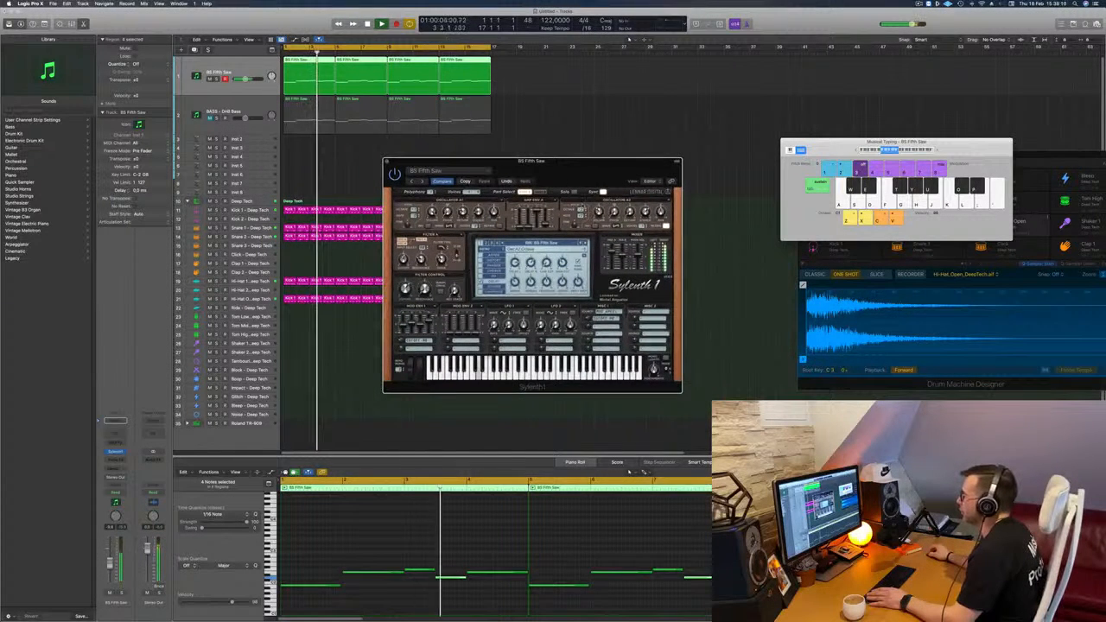
key("Return")
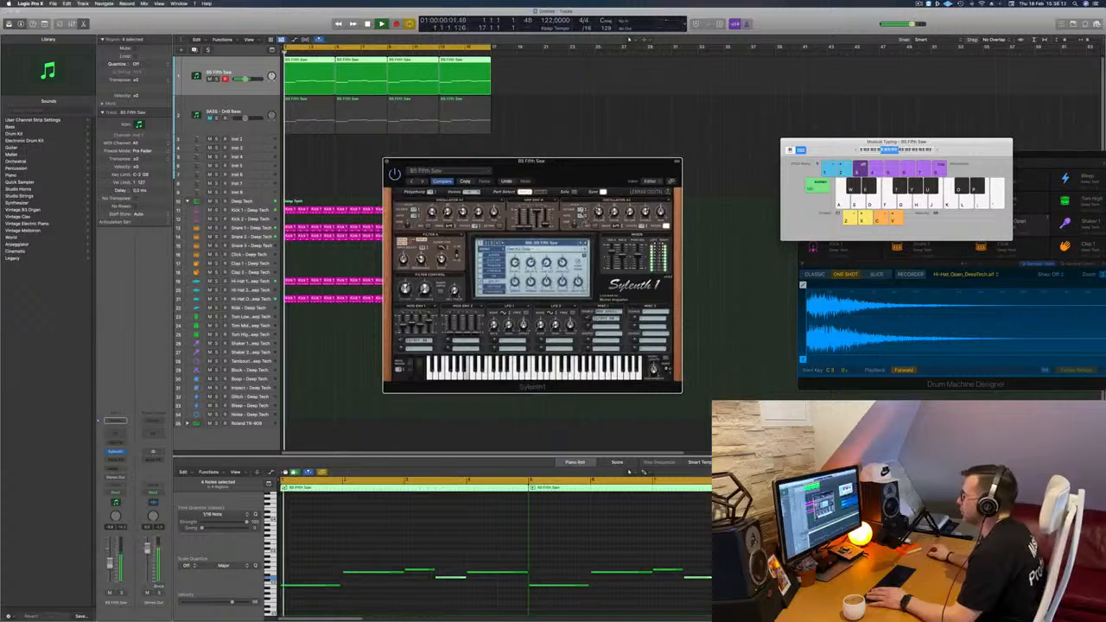
left_click_drag(579, 179, 624, 169)
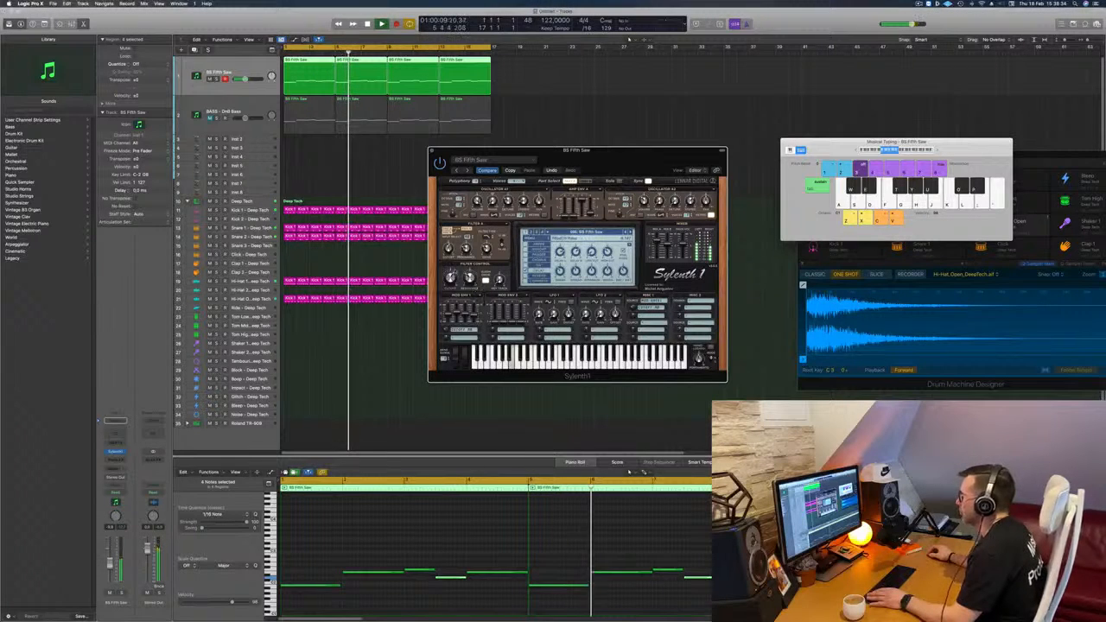
key("Return")
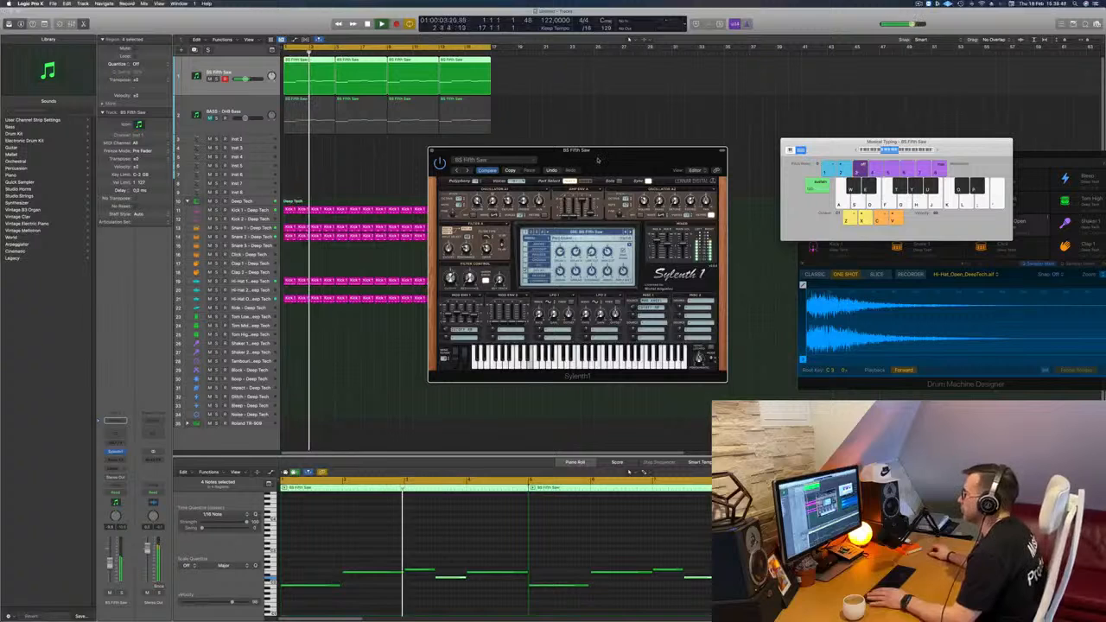
left_click_drag(570, 161, 590, 159)
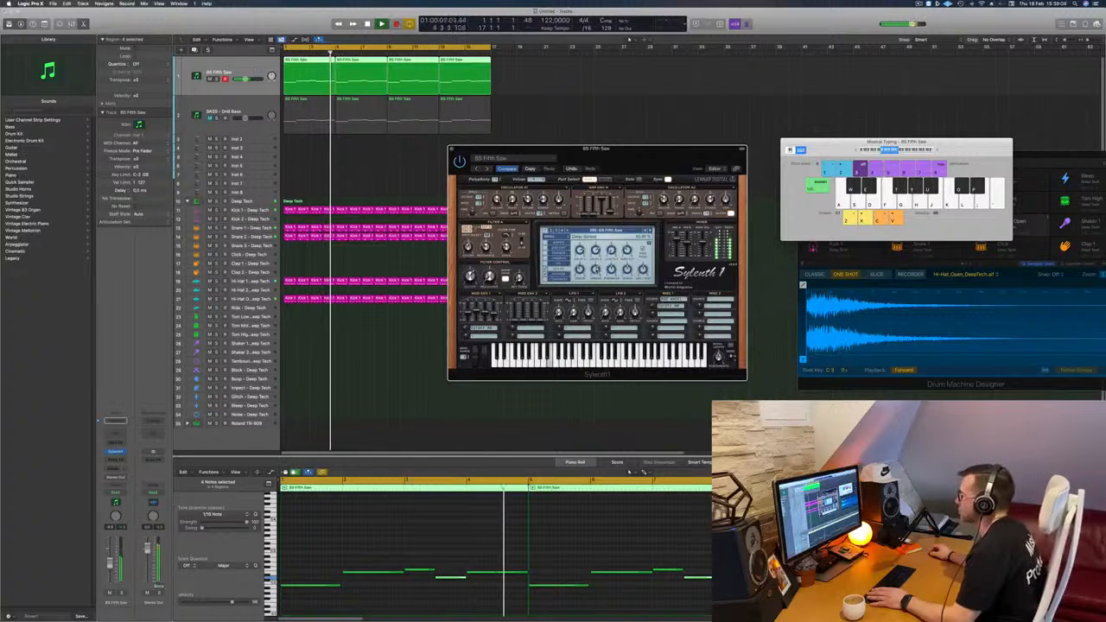
left_click_drag(623, 148, 642, 148)
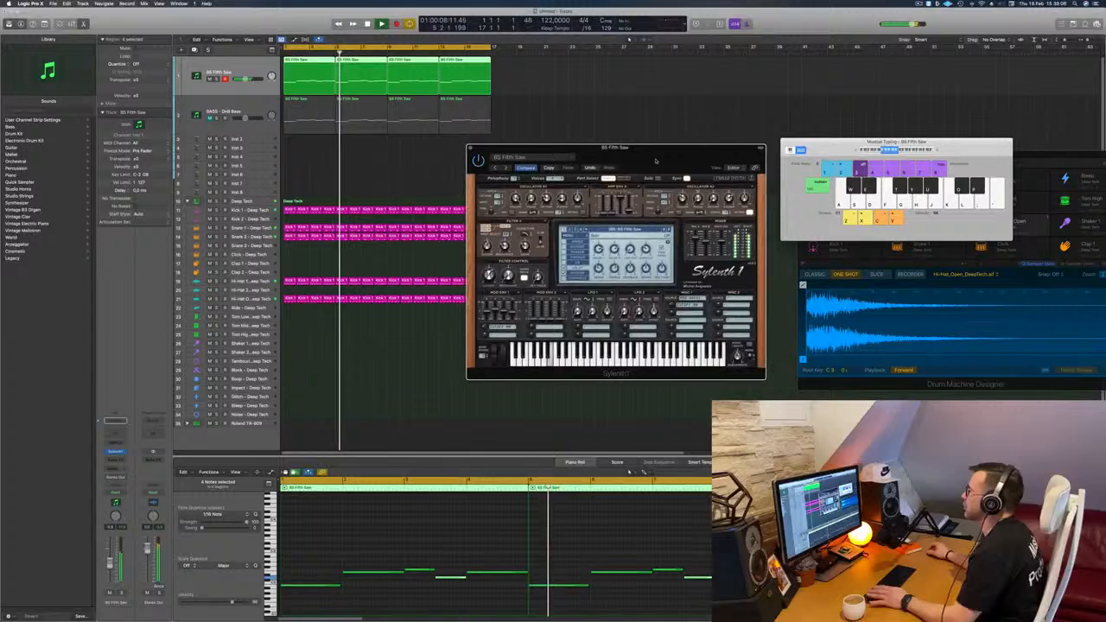
left_click(470, 148)
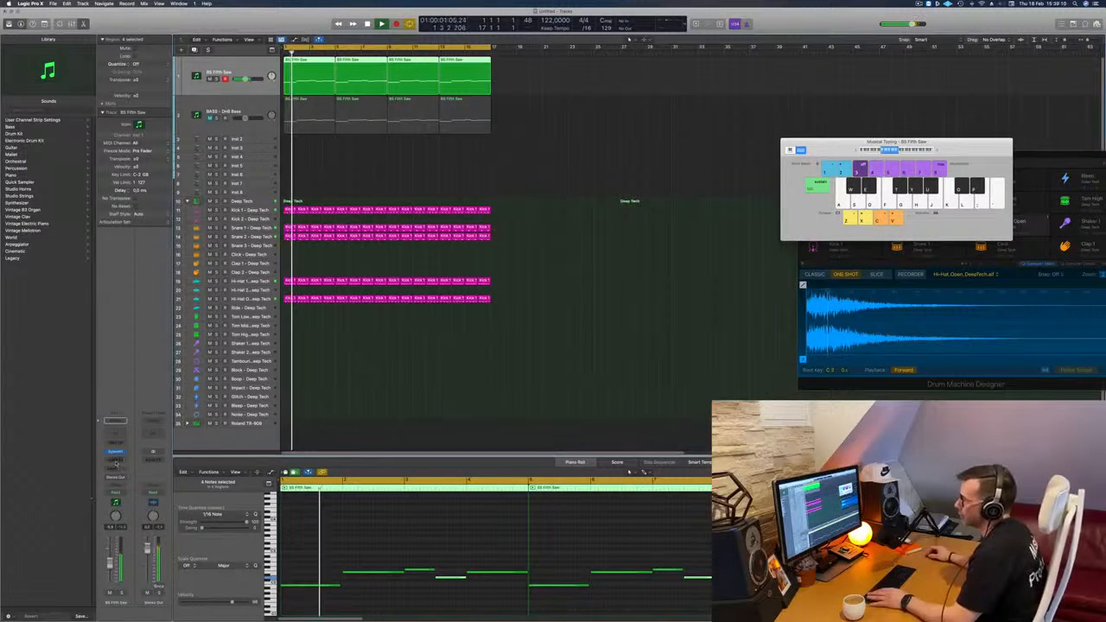
- Insert a stereo Compressor after Sylenth1 on the BS Fifth Saw track and set its side chain to an instrument channel
left_click(115, 460)
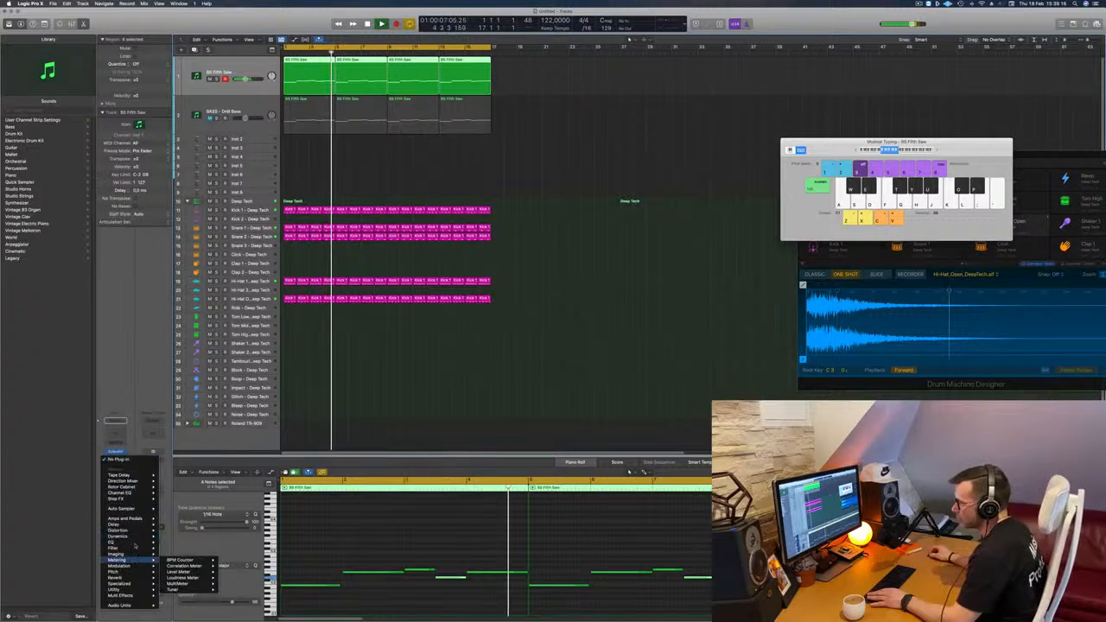
mouse_move(118, 536)
mouse_move(179, 542)
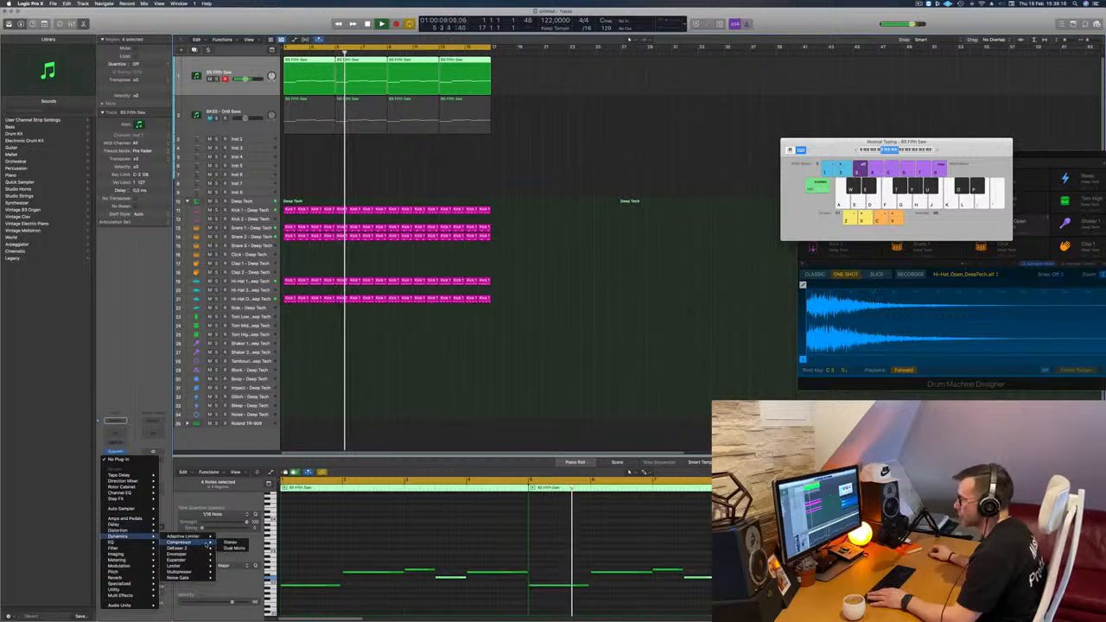
left_click(229, 543)
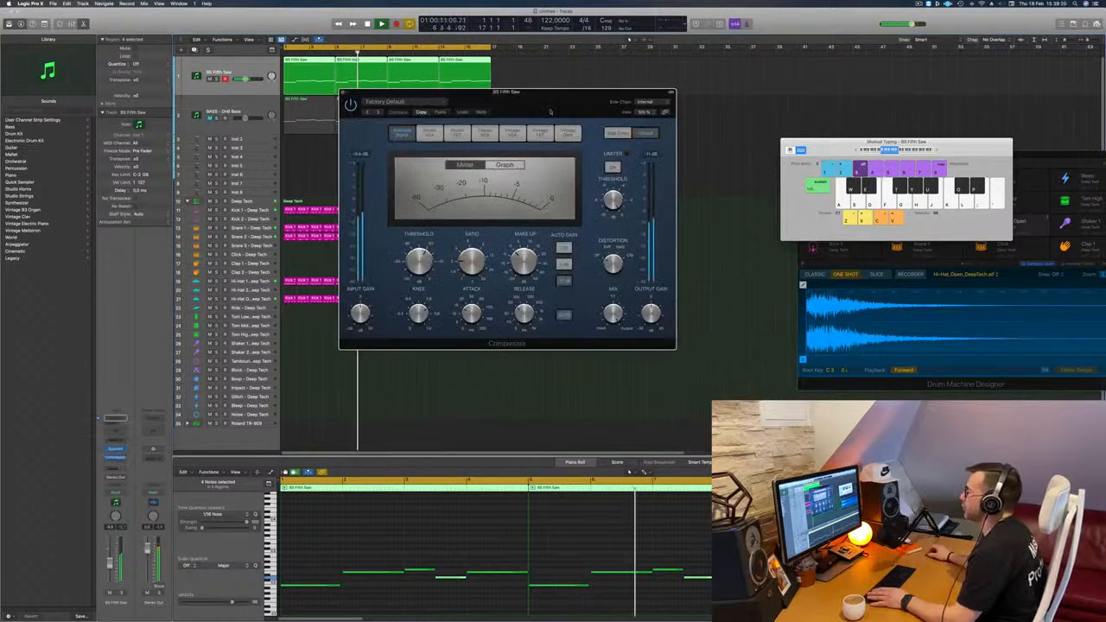
left_click(629, 102)
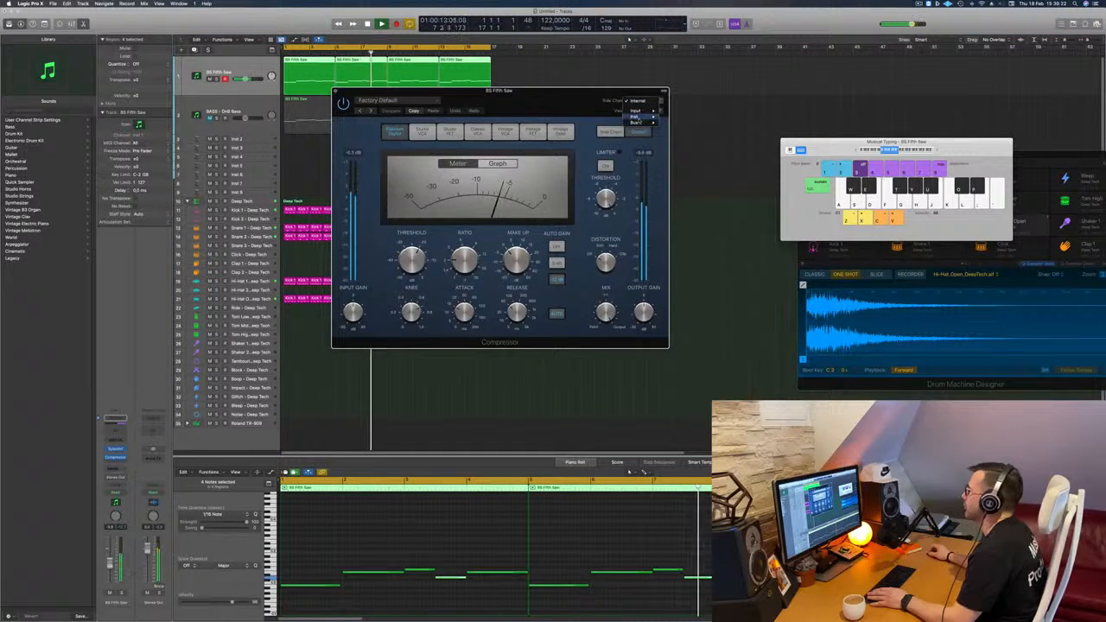
mouse_move(635, 115)
left_click(683, 159)
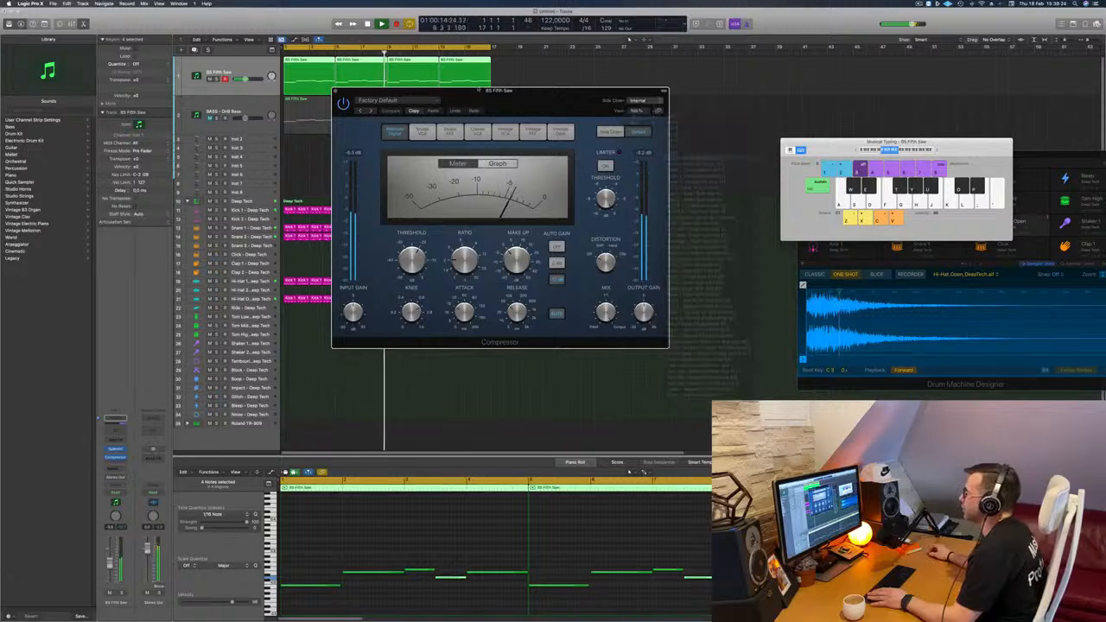
- Replay the bass from the start, compare it with the Compressor bypassed and active, and close the Compressor window
left_click_drag(484, 91, 602, 106)
key("Return")
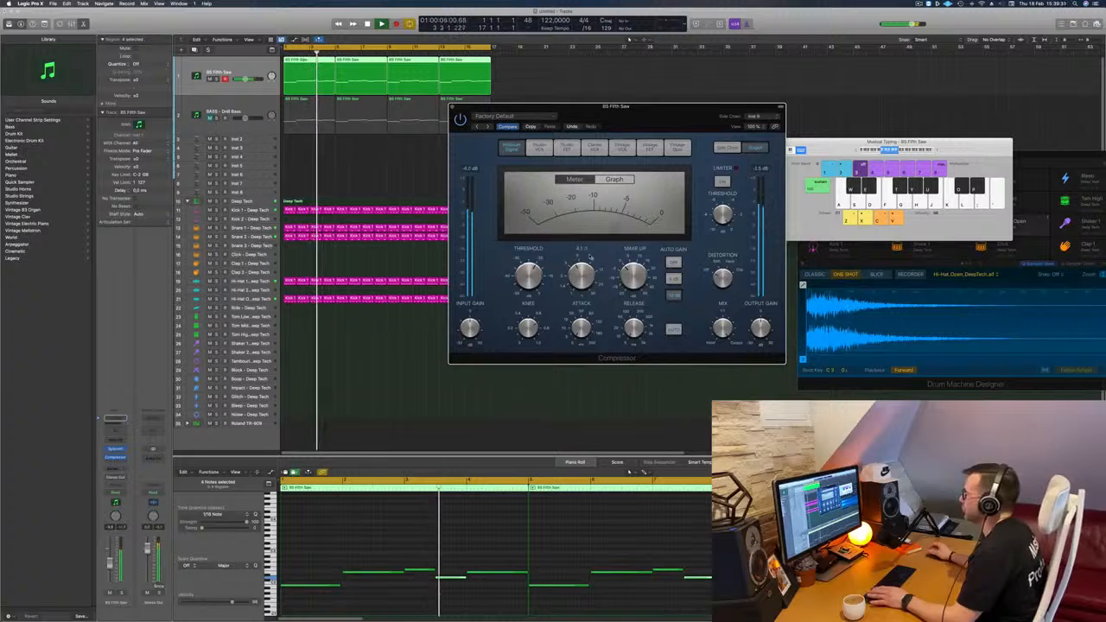
key("Return")
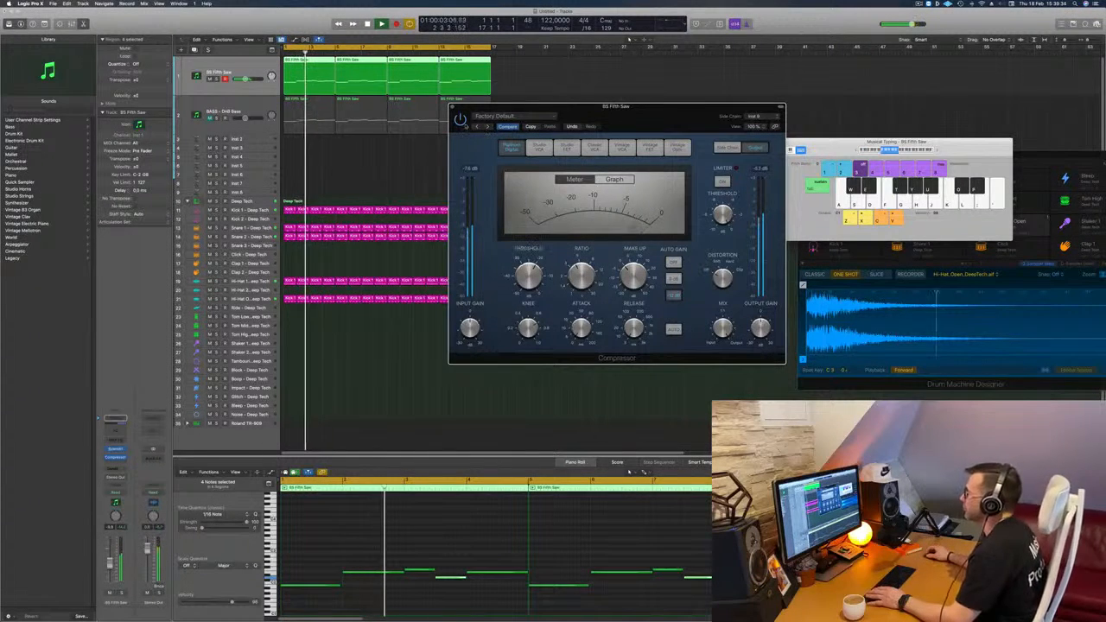
left_click(459, 119)
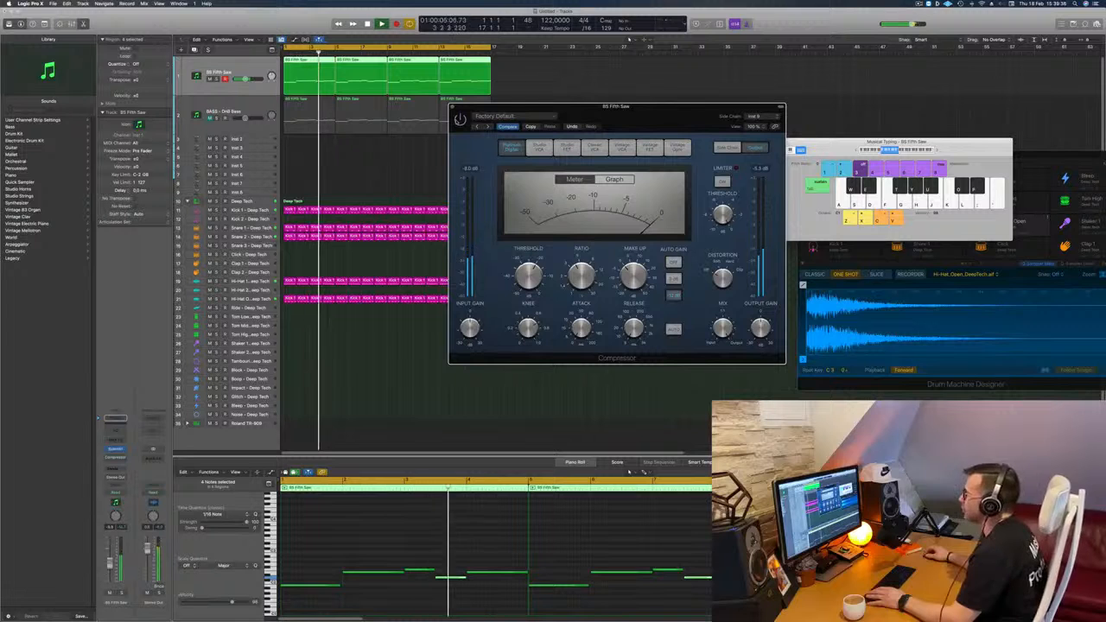
left_click_drag(626, 108, 616, 119)
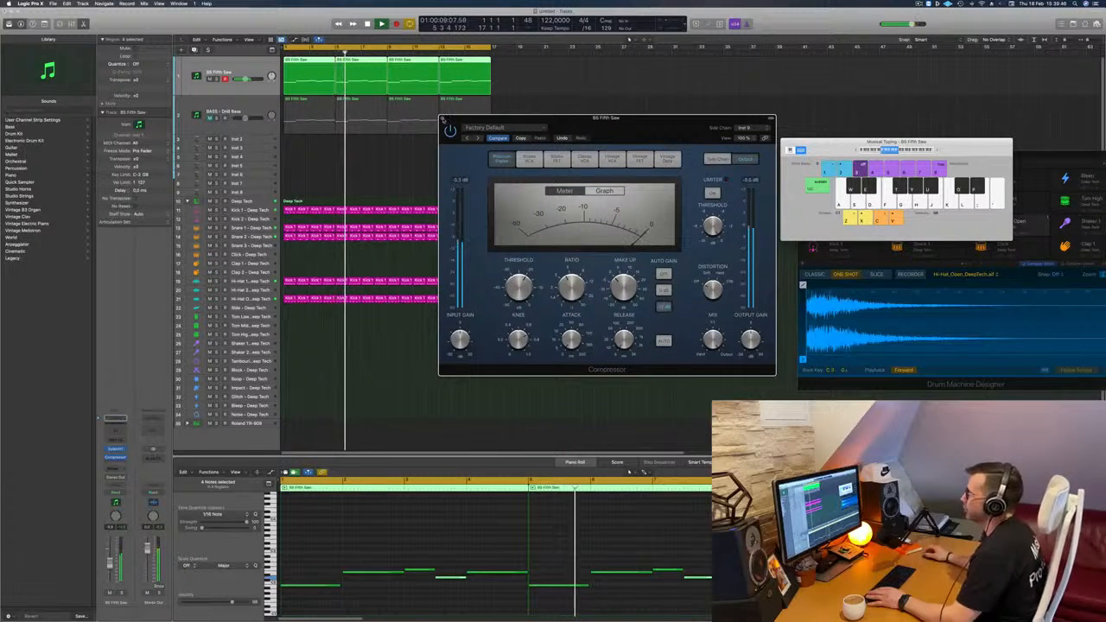
left_click(443, 120)
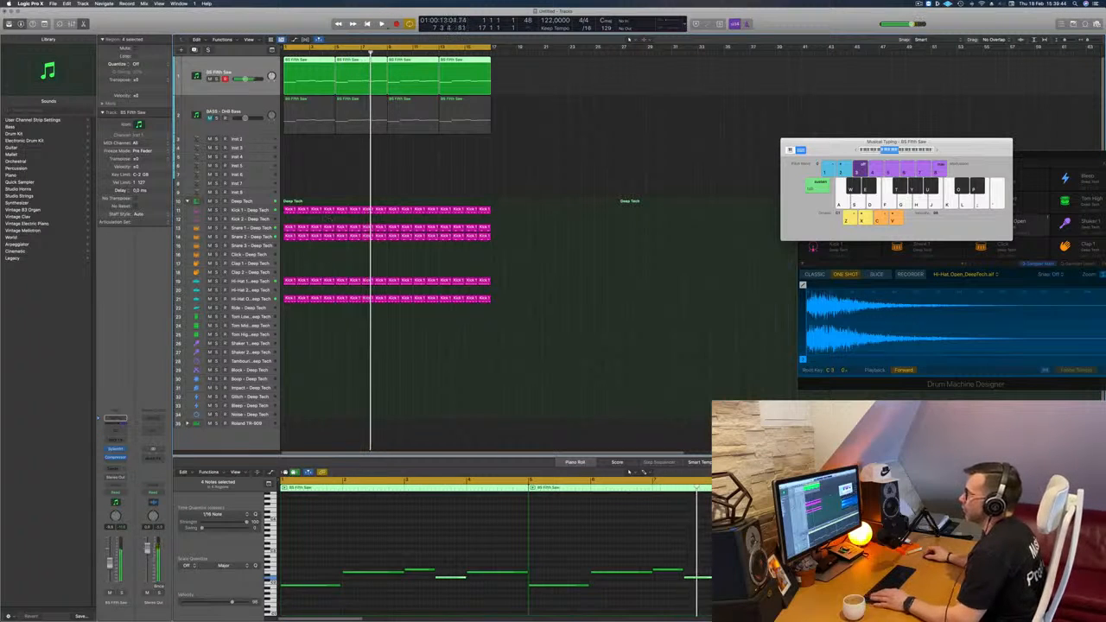
- Copy the first one-bar region of the open hi-hat track onto the Tom Low - Deep Tech track at bar 1
key("Return")
left_click(290, 300)
left_click_drag(289, 300, 290, 342)
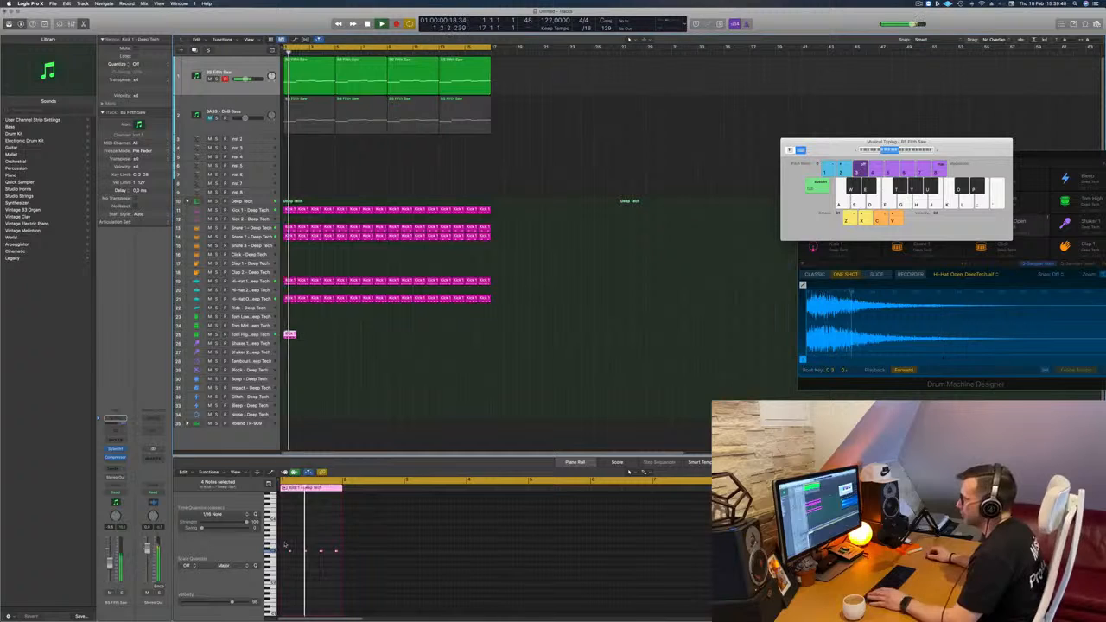
key("space")
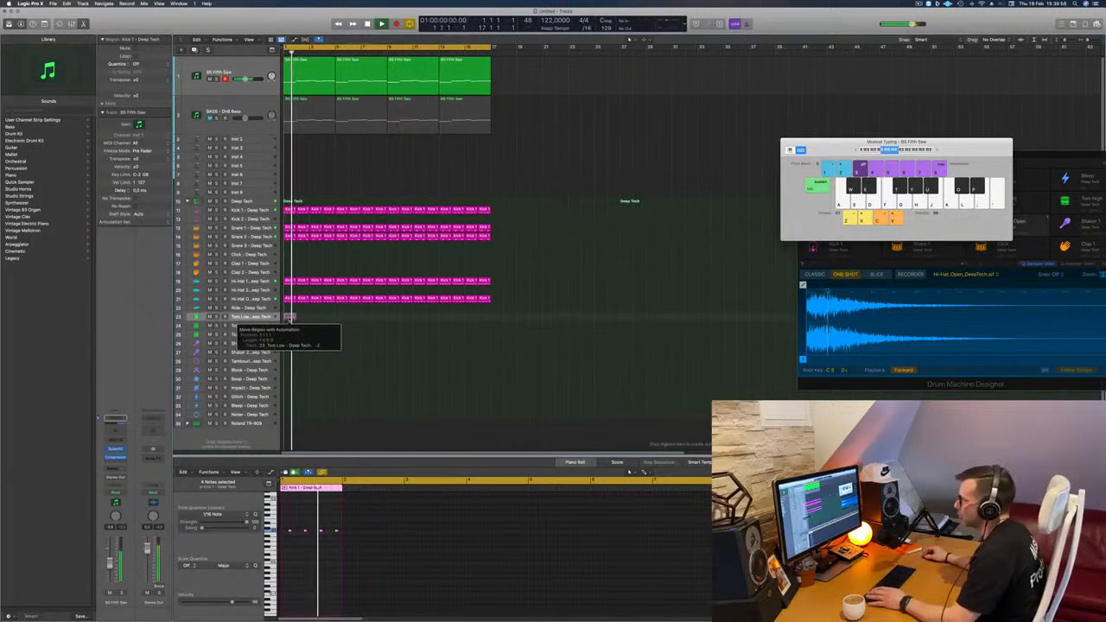
left_click_drag(289, 318, 290, 317)
- Select the Tom Low - Deep Tech track and raise its send level to Bus 1
left_click(251, 317)
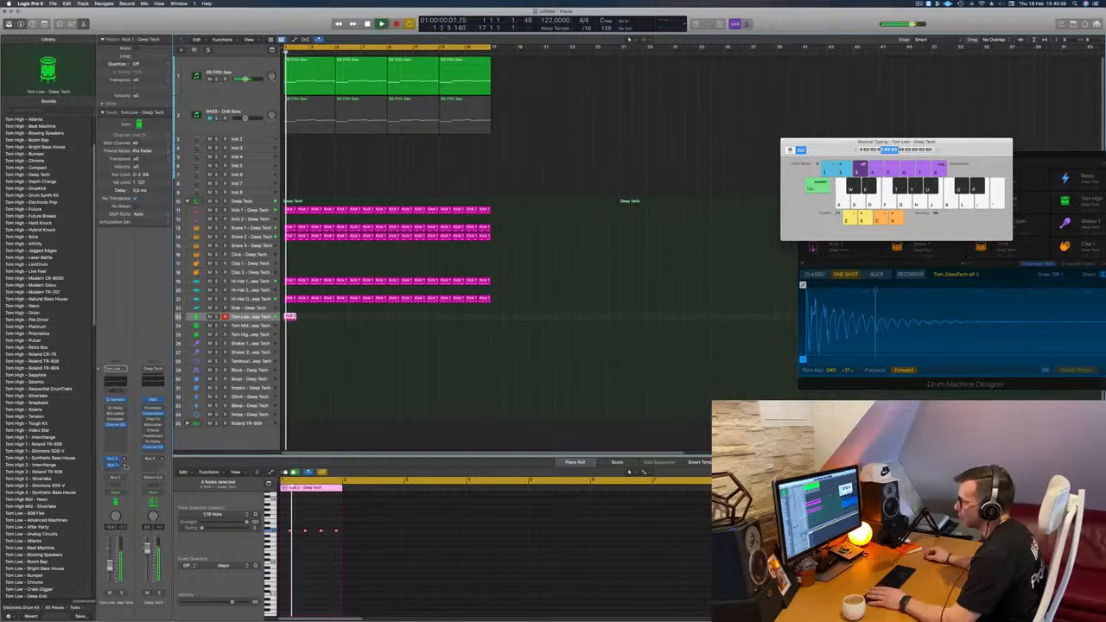
left_click_drag(126, 465, 129, 433)
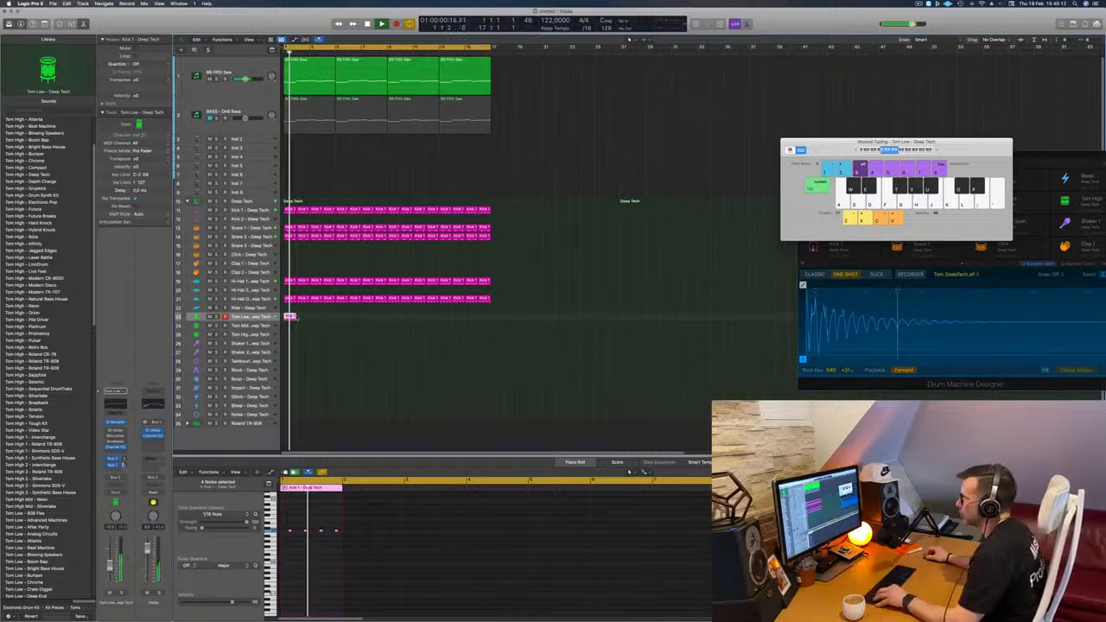
- Repeat the one-bar region on the Tom Low - Deep Tech track back to back up to bar 17
left_click_drag(295, 318, 307, 318)
left_click_drag(314, 321, 488, 321)
key("super+z")
- Select the BS Fifth Saw track and listen to the loop from the start
left_click(207, 88)
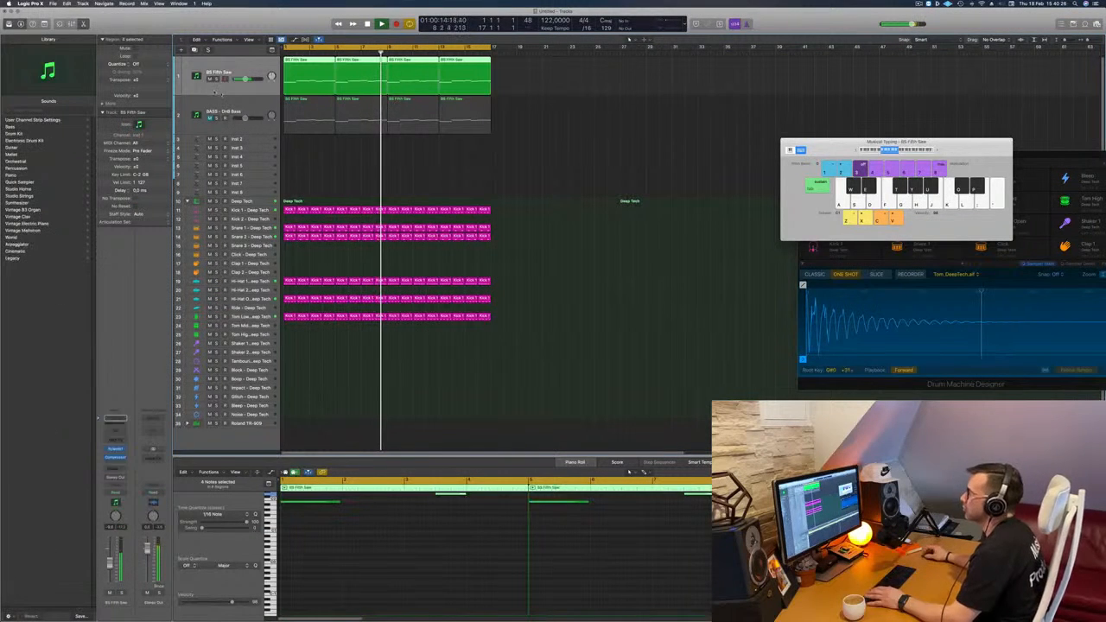
key("Return")
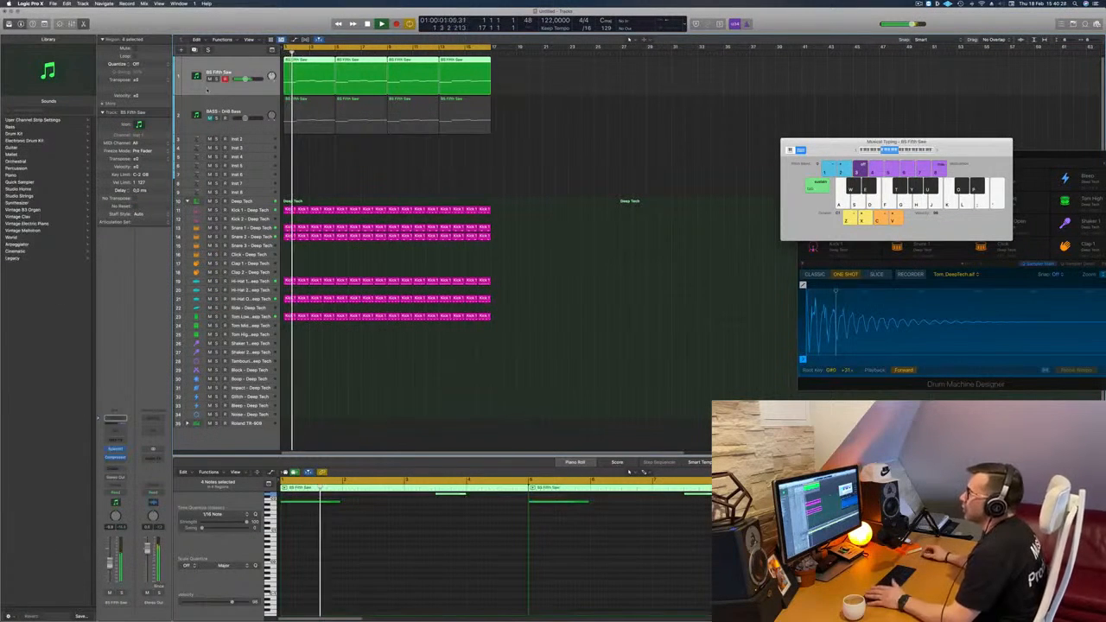
key("Return")
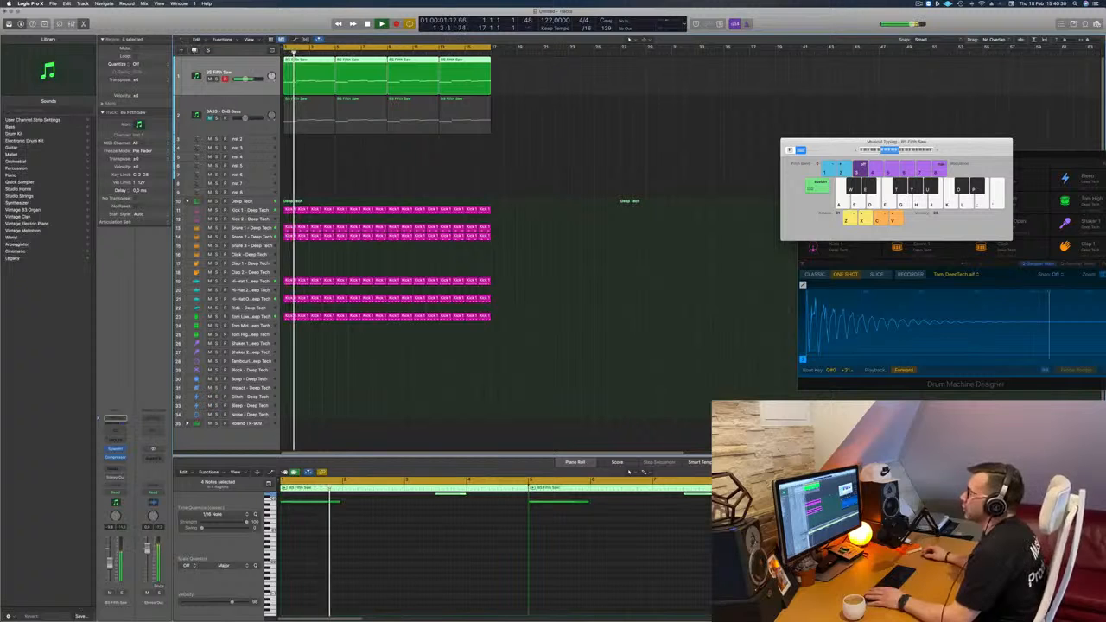
- Select the BASS - DnB Bass track, restart playback from the beginning and open its Sylenth1 plug-in
left_click(245, 108)
key("Return")
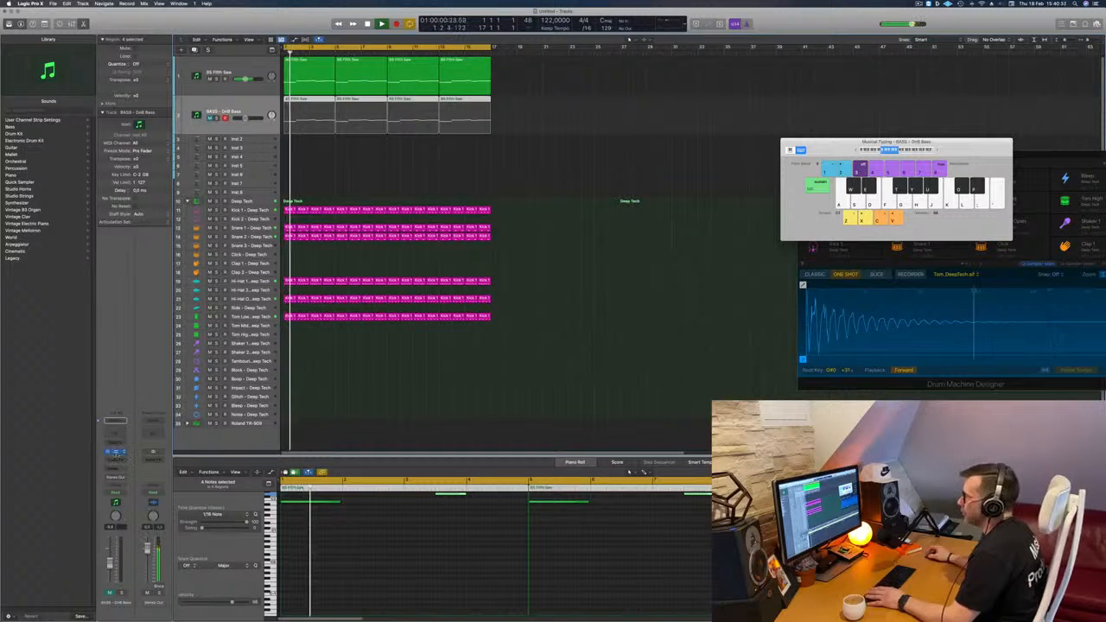
left_click(115, 452)
left_click_drag(564, 150, 551, 151)
left_click(490, 159)
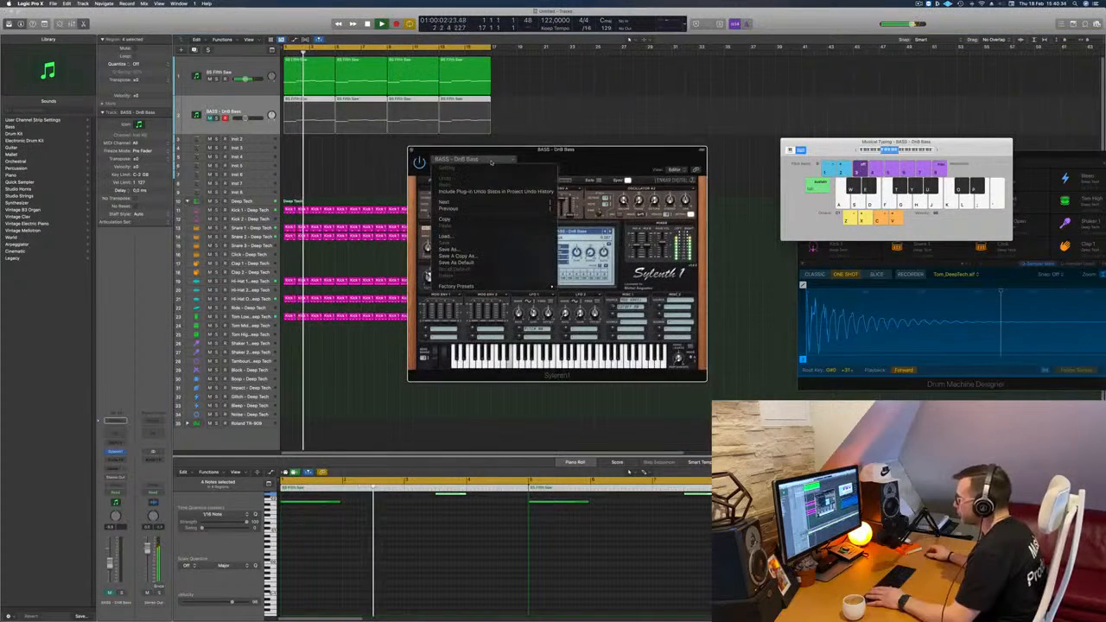
left_click(590, 153)
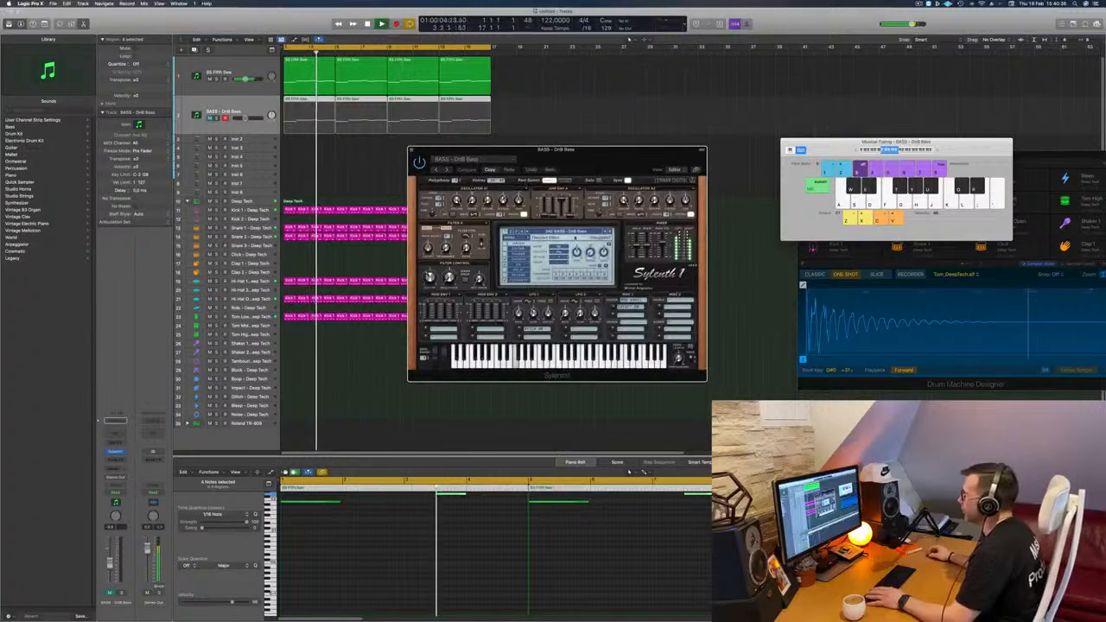
- Try the Sylenth1 presets BASS - Electro Addicted and LEAD - Growling on the second synth track
left_click(576, 231)
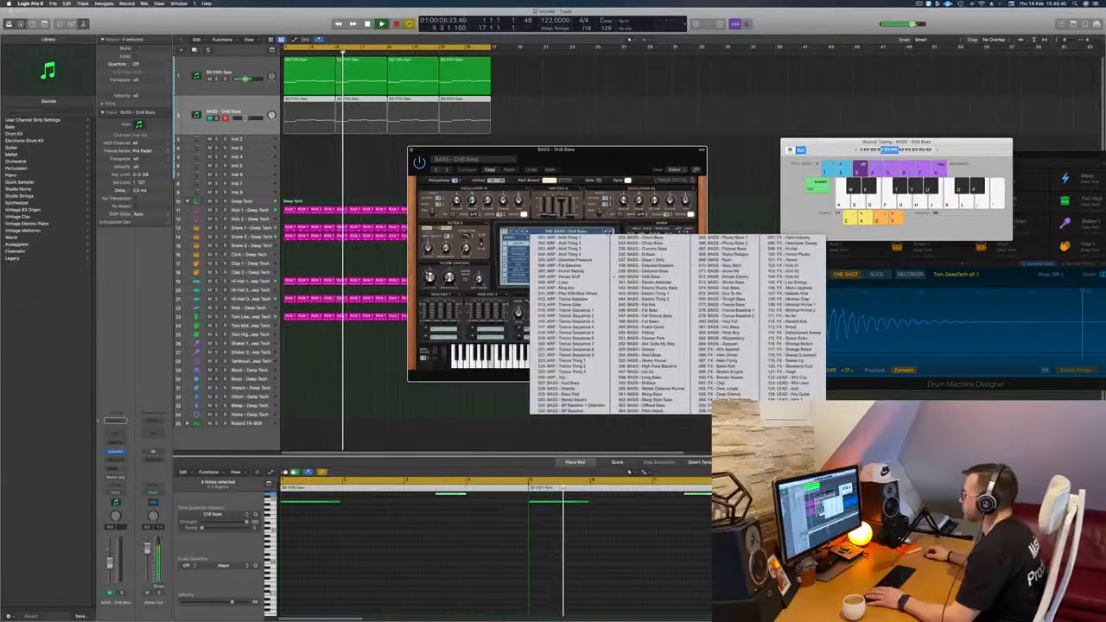
left_click(726, 304)
left_click(574, 232)
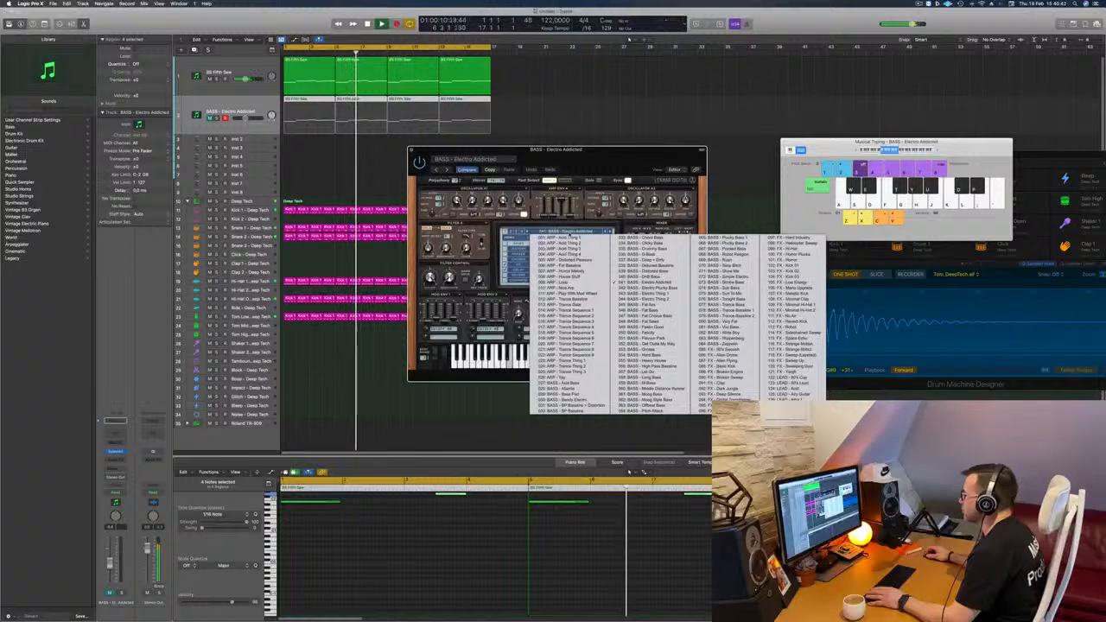
left_click(511, 232)
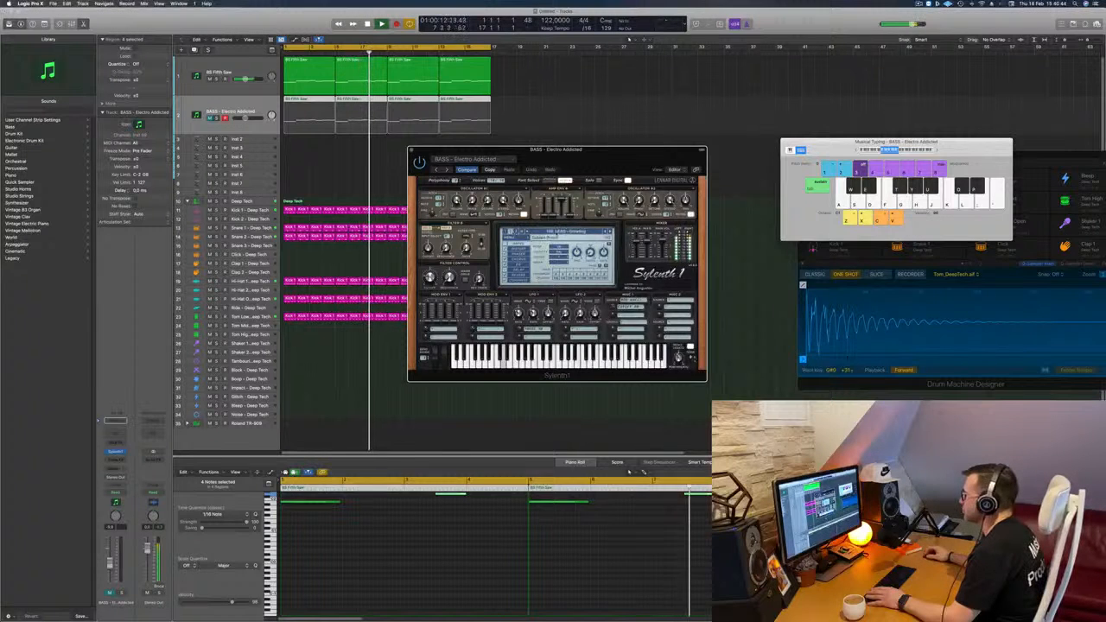
- Load the preset PAD - Anjuna Pad in Sylenth1 on the second synth track
left_click(558, 232)
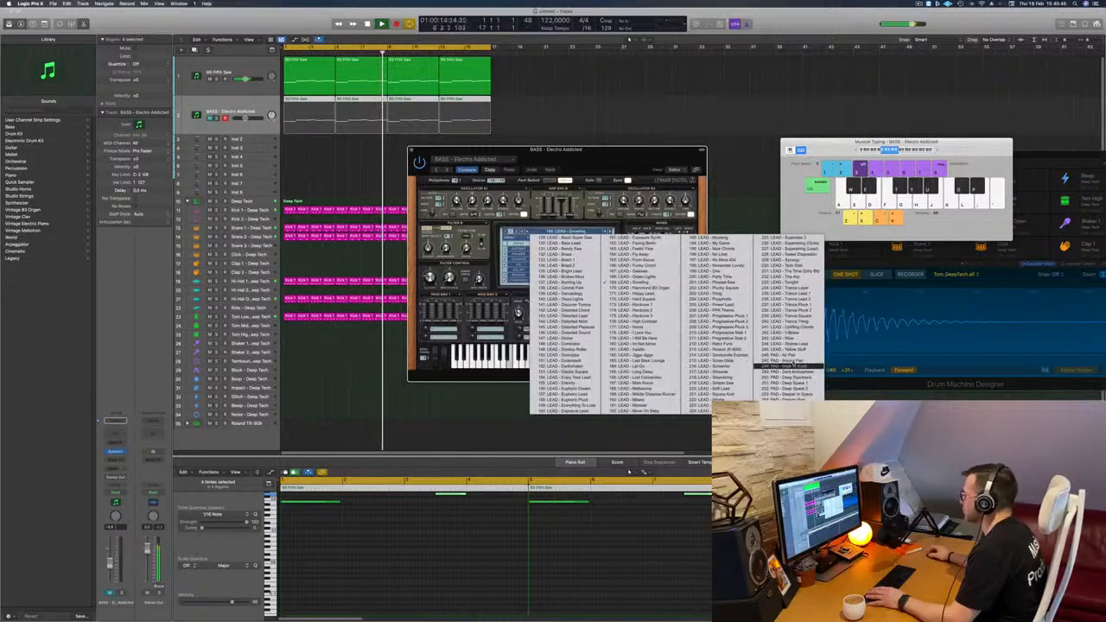
left_click(778, 361)
mouse_move(602, 150)
left_mouse_down()
mouse_move(680, 139)
mouse_move(605, 157)
left_mouse_up()
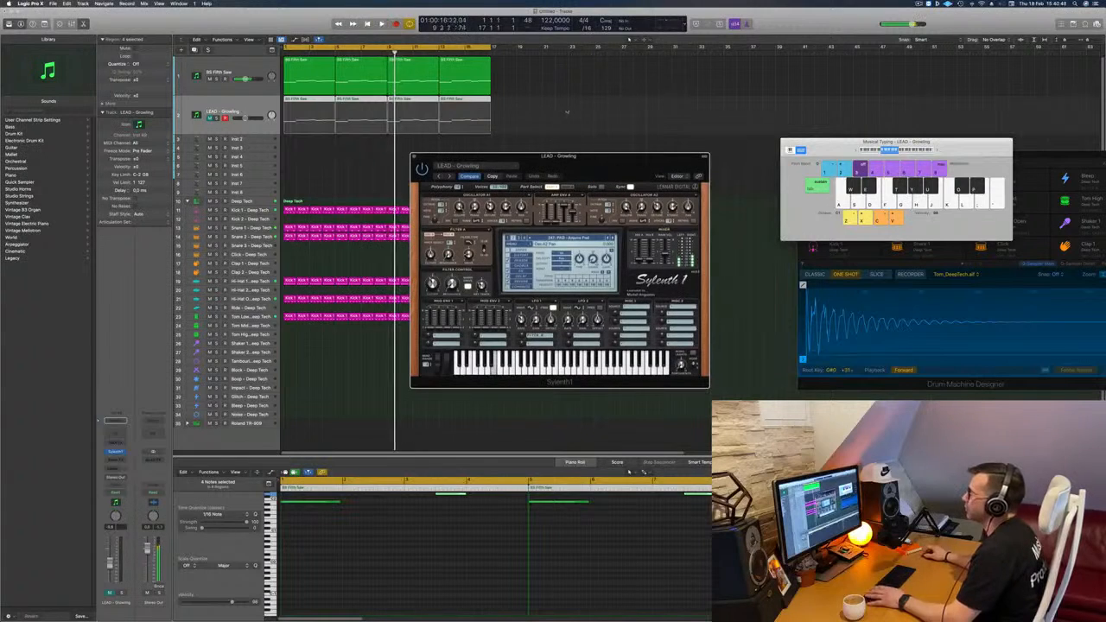
- Delete all four copied bass regions from the PAD - Anjuna Pad track
key("Return")
left_click_drag(541, 110, 299, 125)
key("Delete")
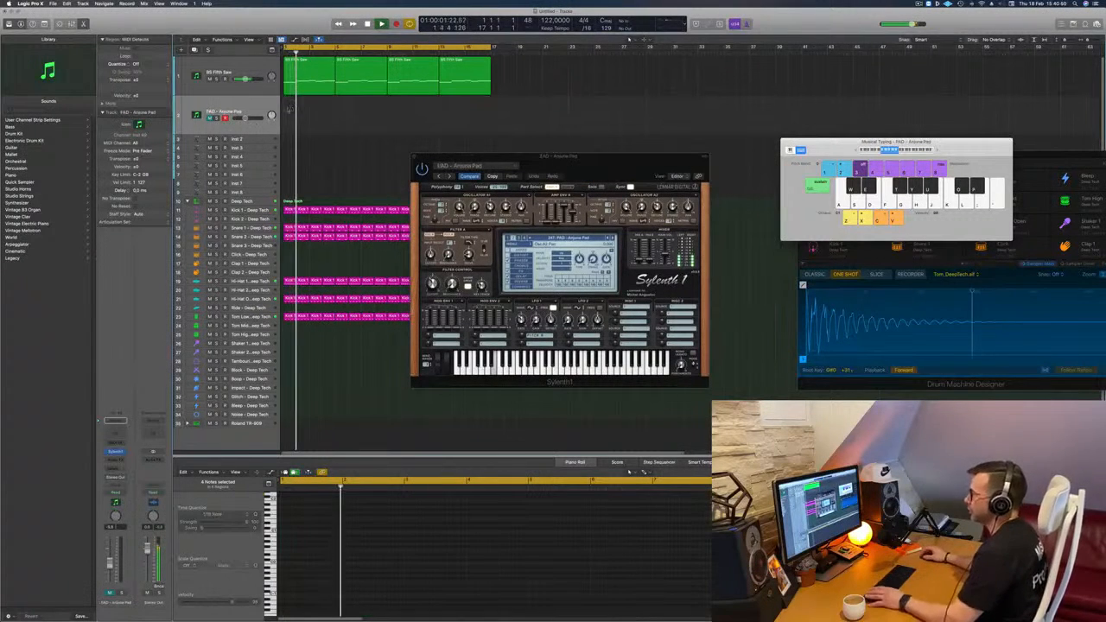
- Replay the loop from the start and rehearse a melody with the unmuted Anjuna Pad sound using Musical Typing
key("Return")
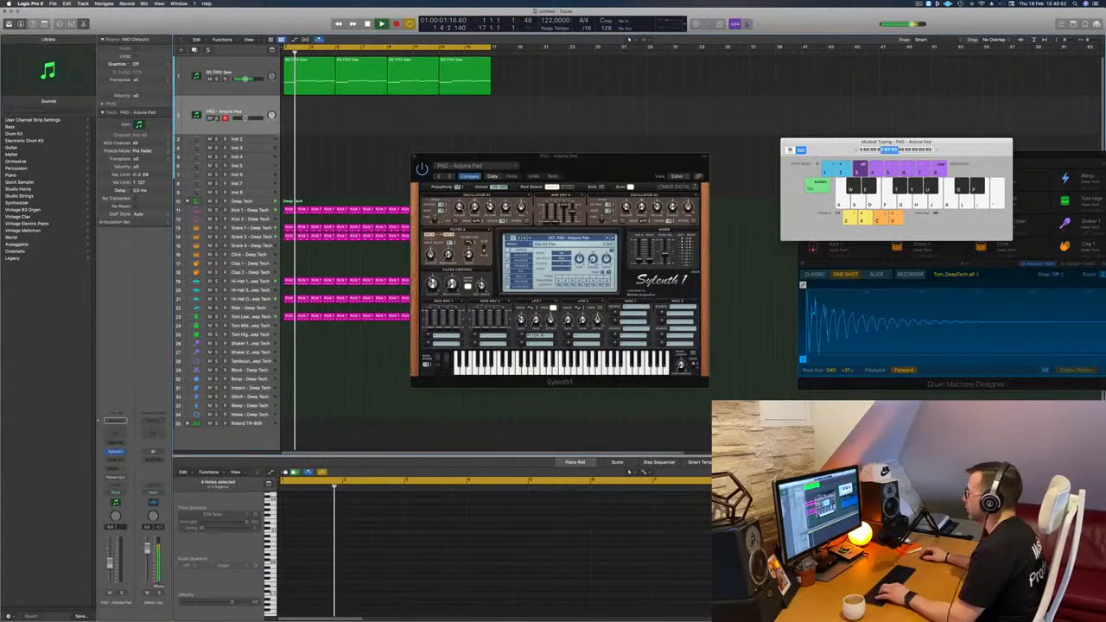
key("k")
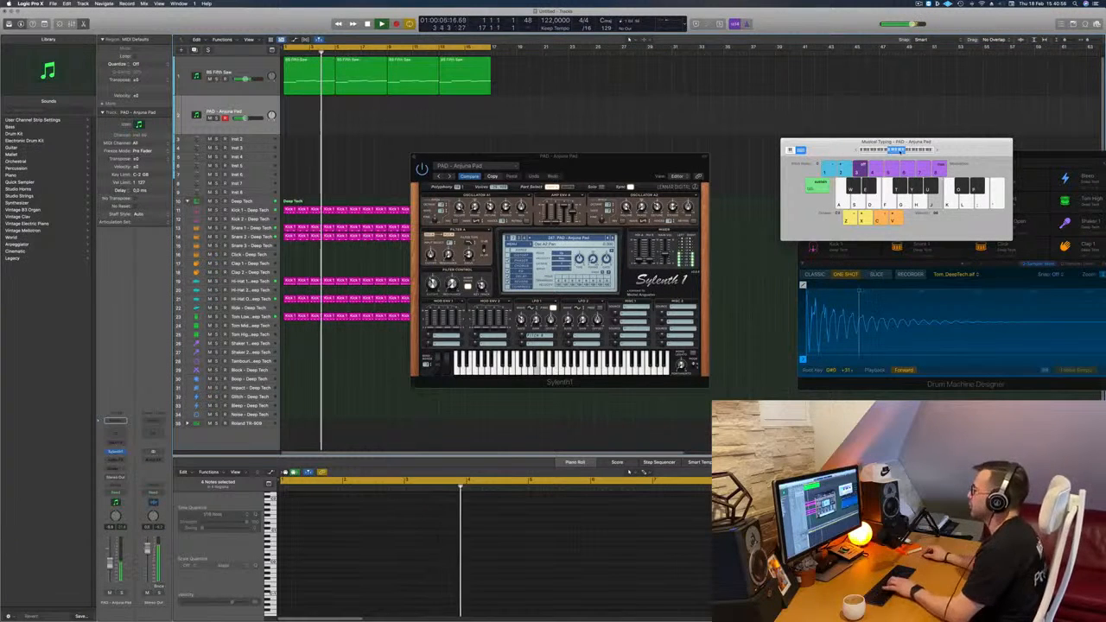
left_click_drag(592, 165, 538, 179)
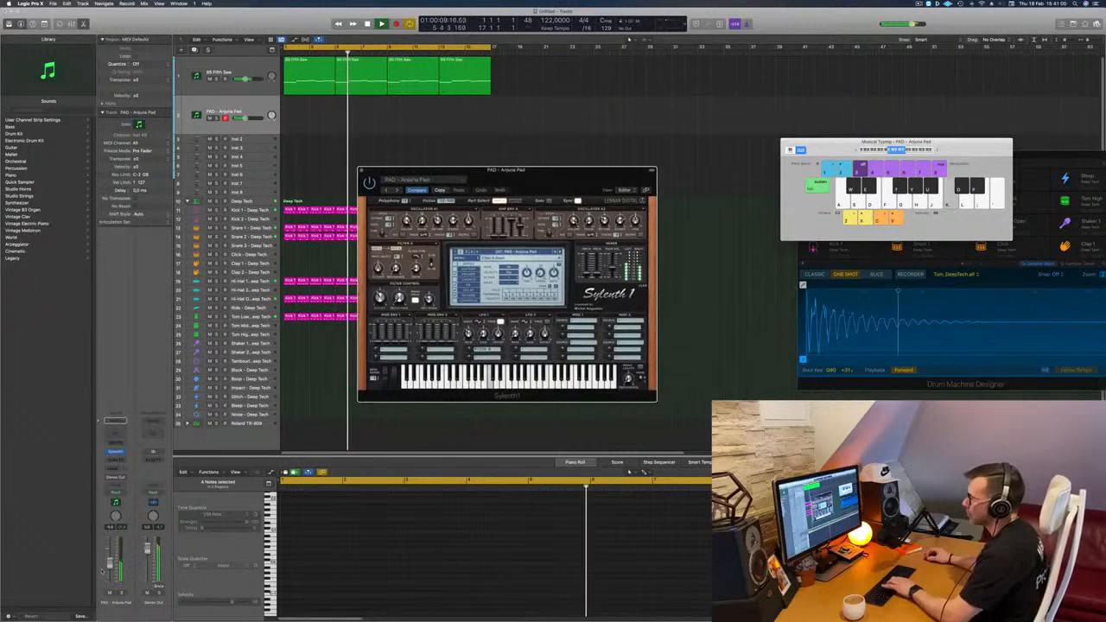
left_click(304, 367)
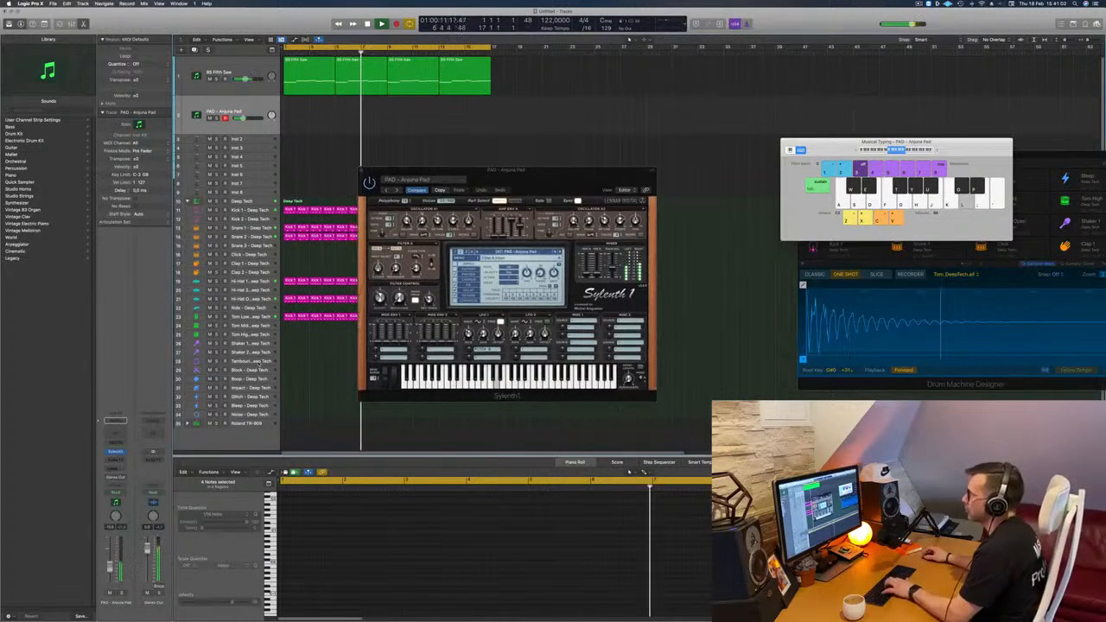
key("f")
key("f")
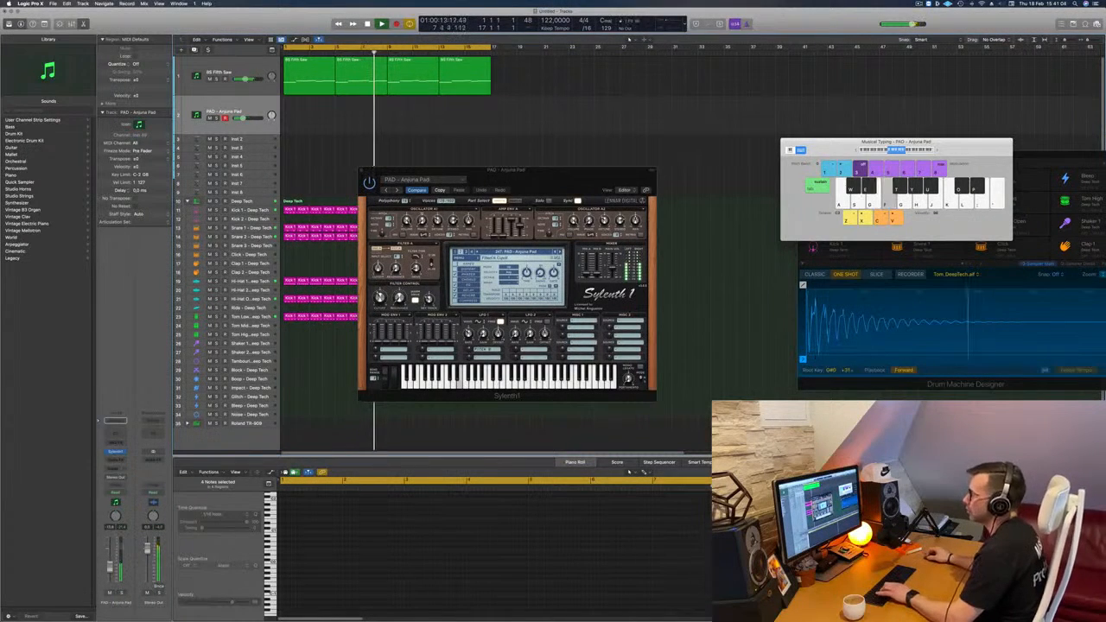
key("d")
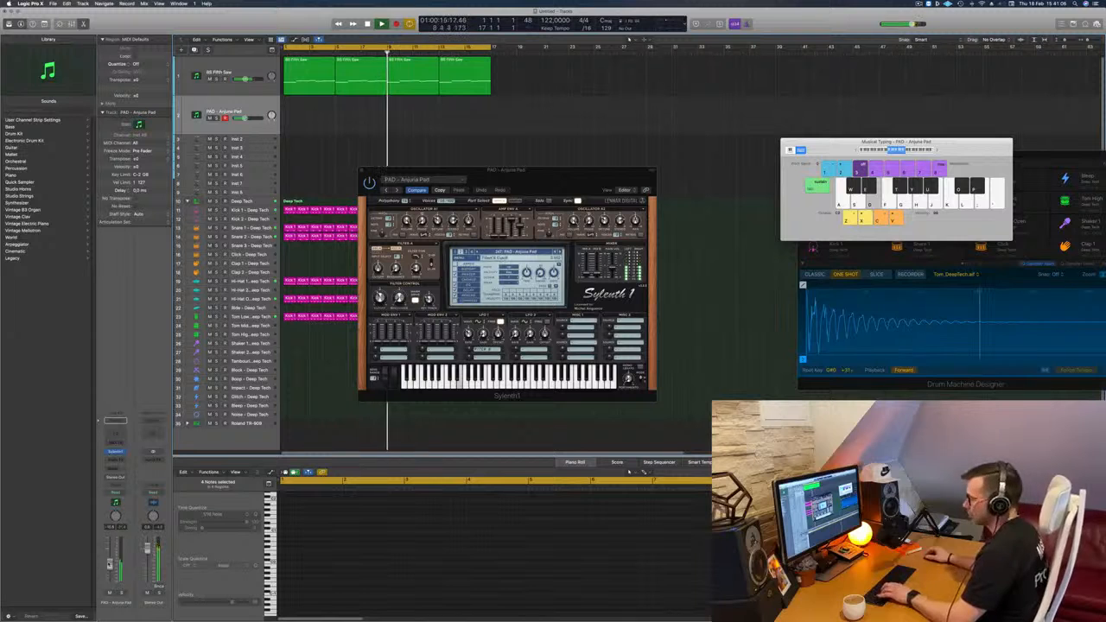
key("a")
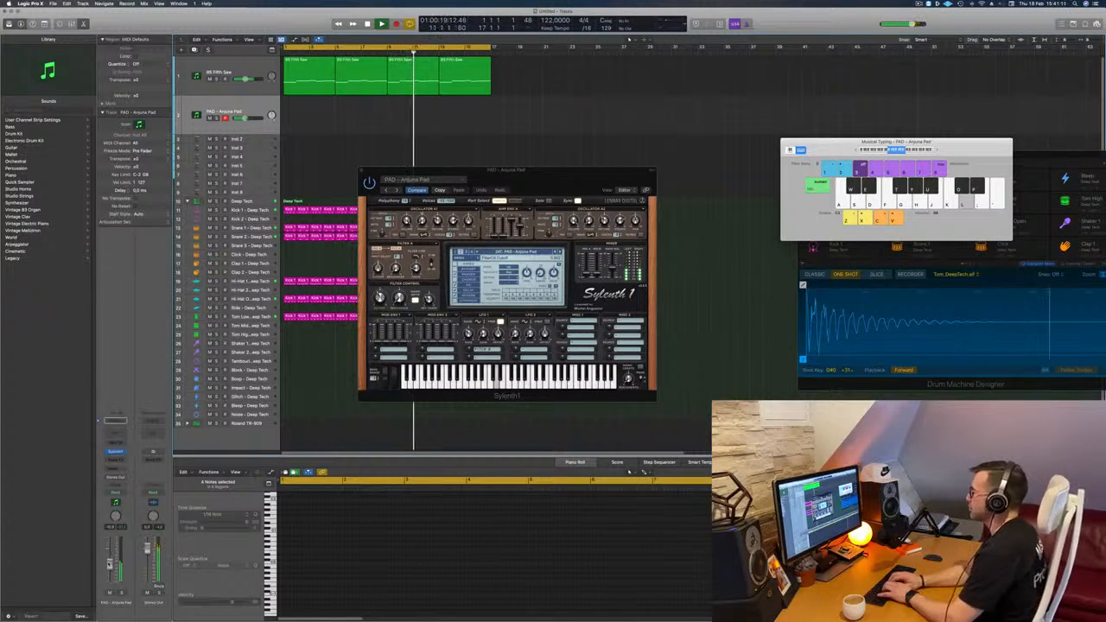
key("j")
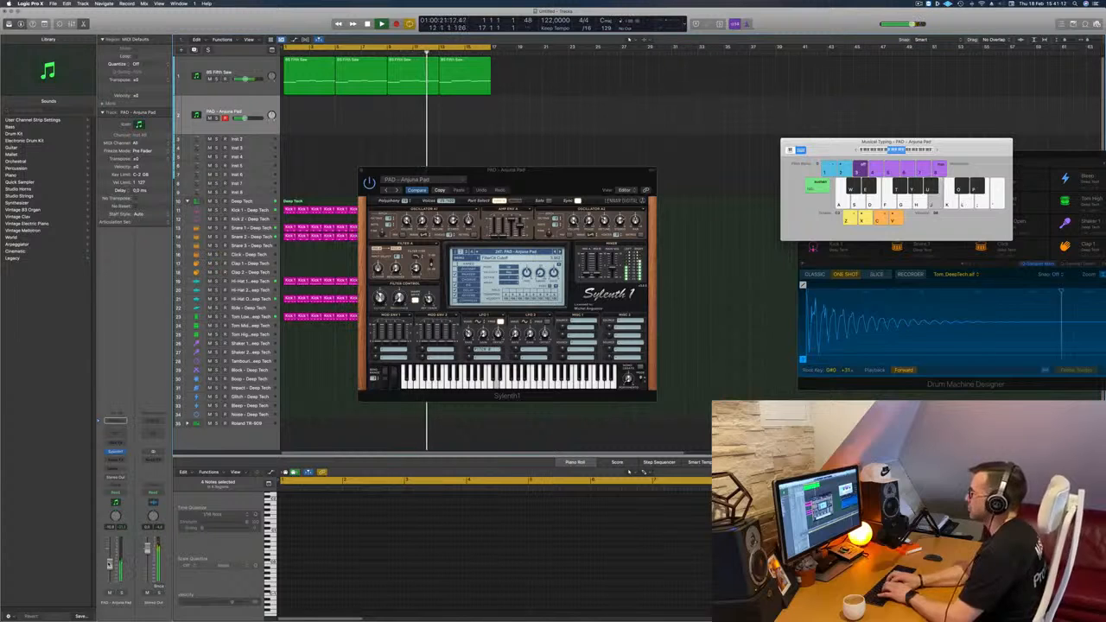
key("h")
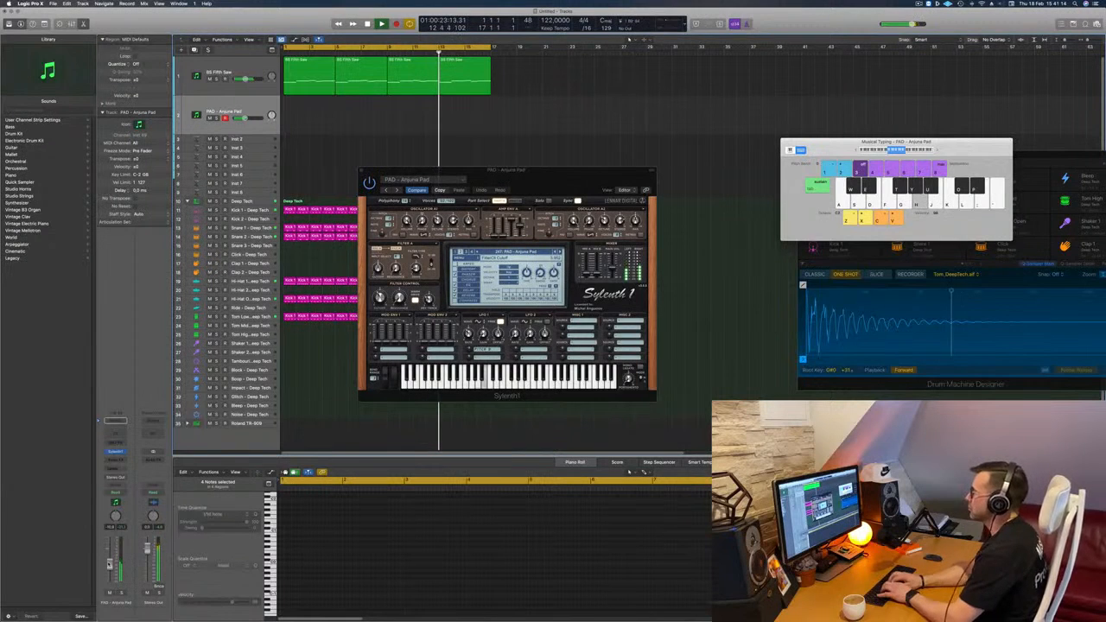
key("l")
key("k")
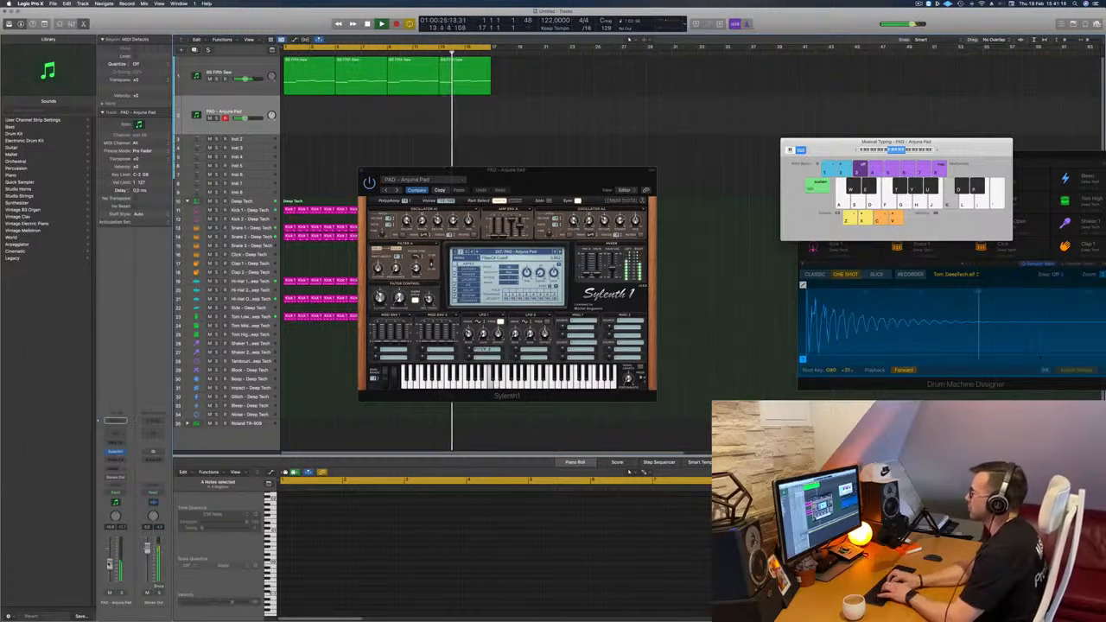
key("j")
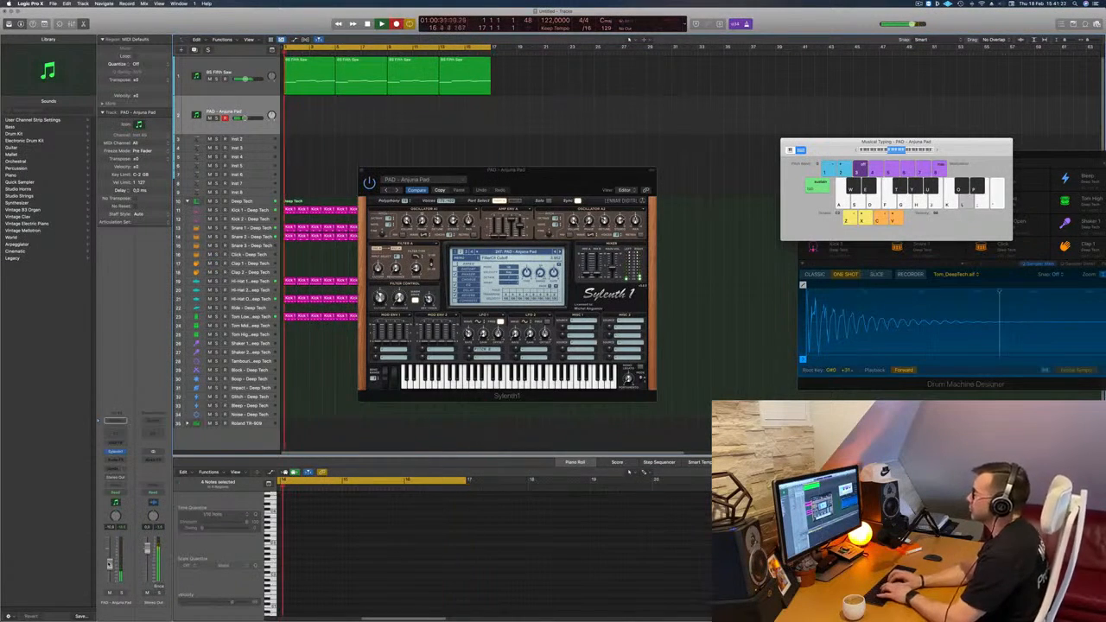
- Record an improvised melody on the PAD - Anjuna Pad track from bar 1 to about bar 12
key("k")
key("j")
key("h")
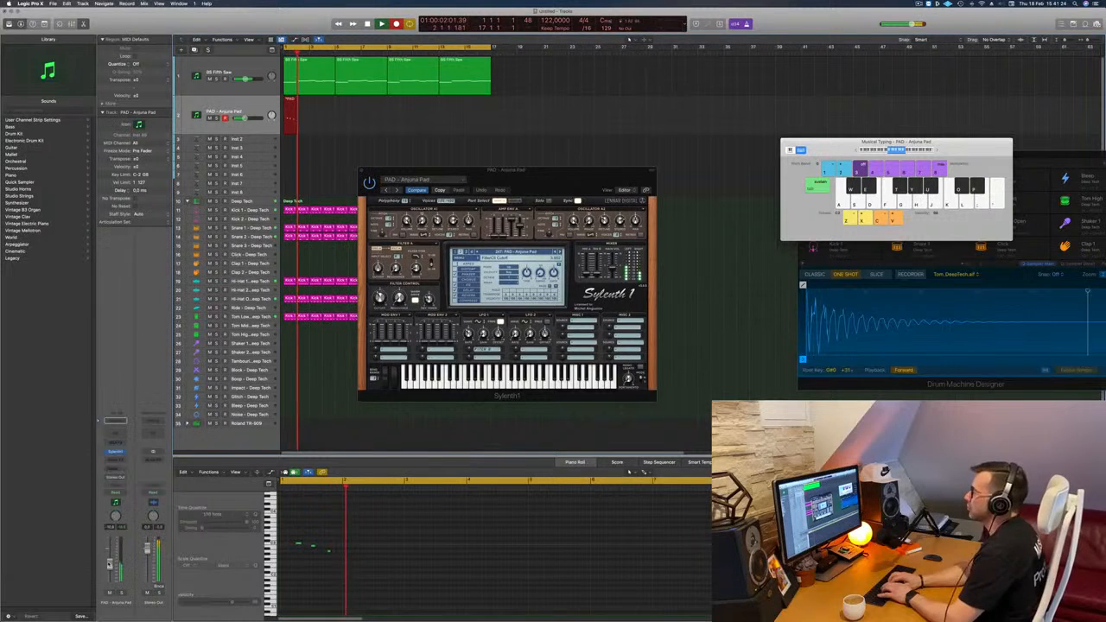
key("l")
key("k")
key("j")
key("h")
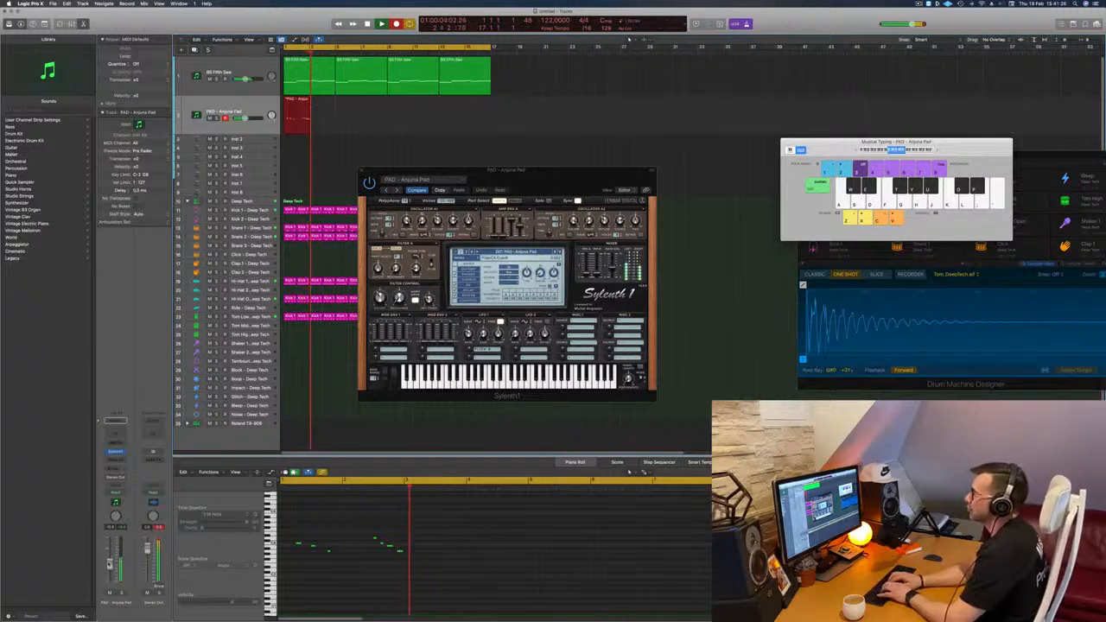
key("j")
key("k")
key("l")
key("f")
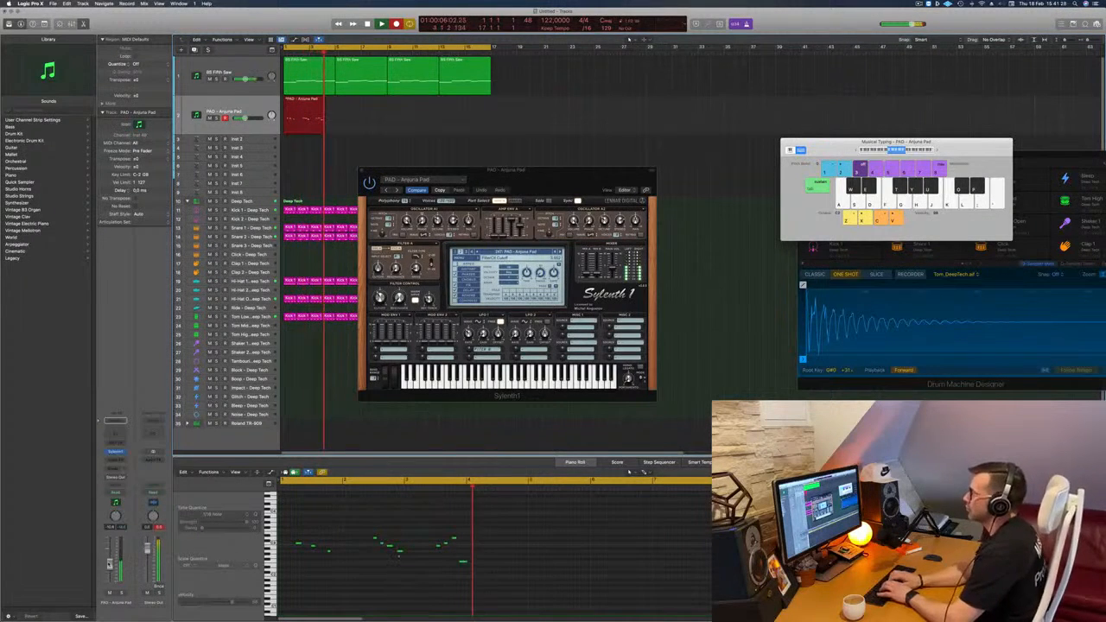
key("k")
key("f")
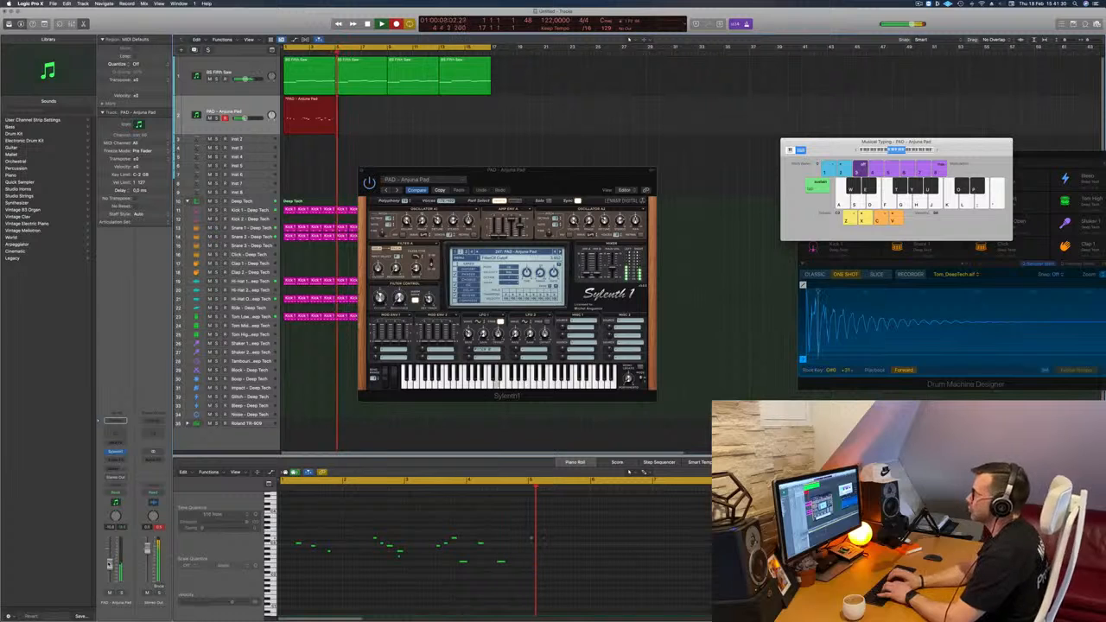
key("k")
key("j")
key("h")
key("g")
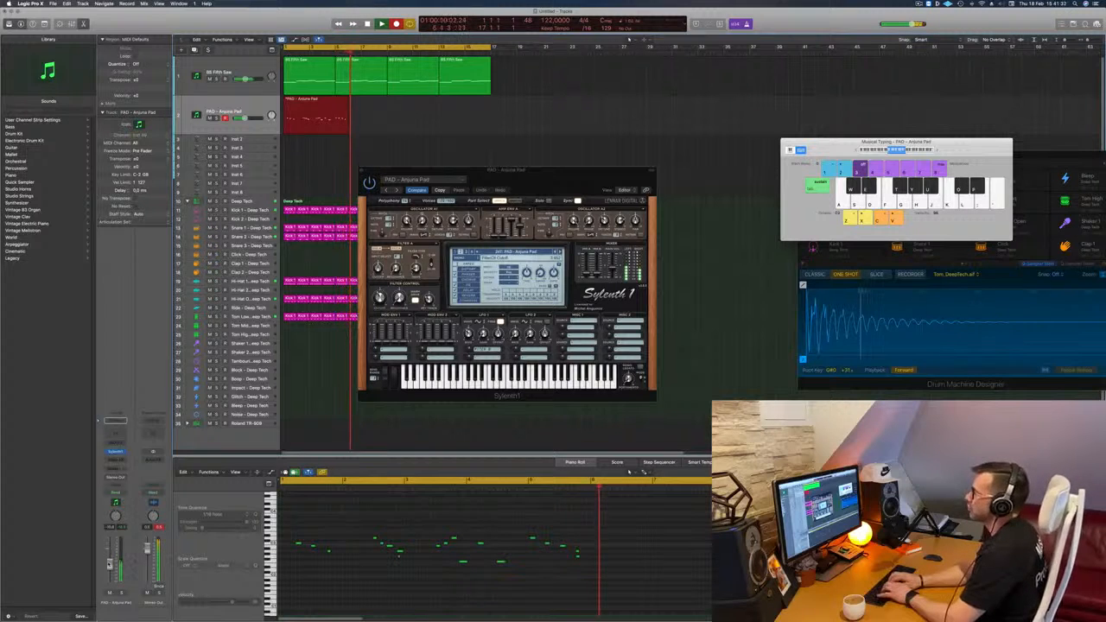
key("l")
key("k")
key("j")
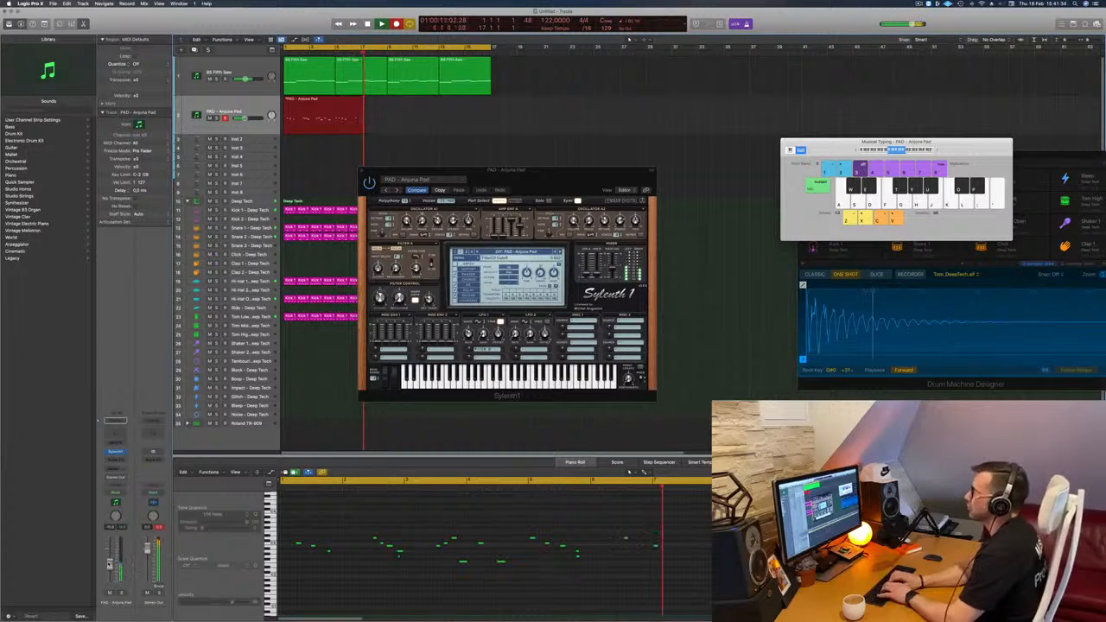
key("k")
key("l")
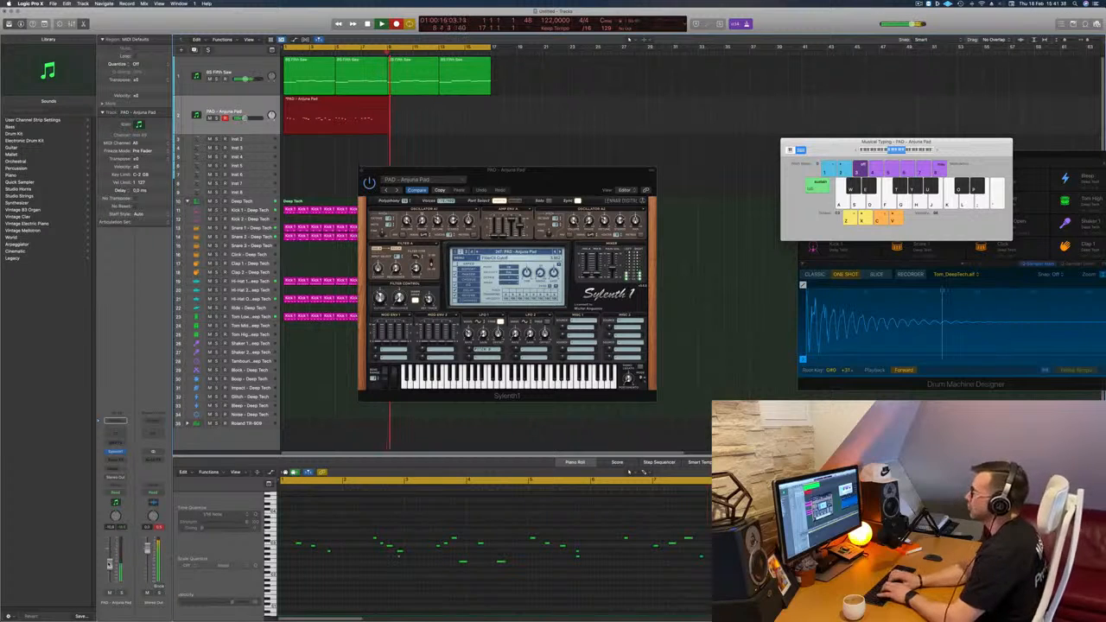
key("k")
key("j")
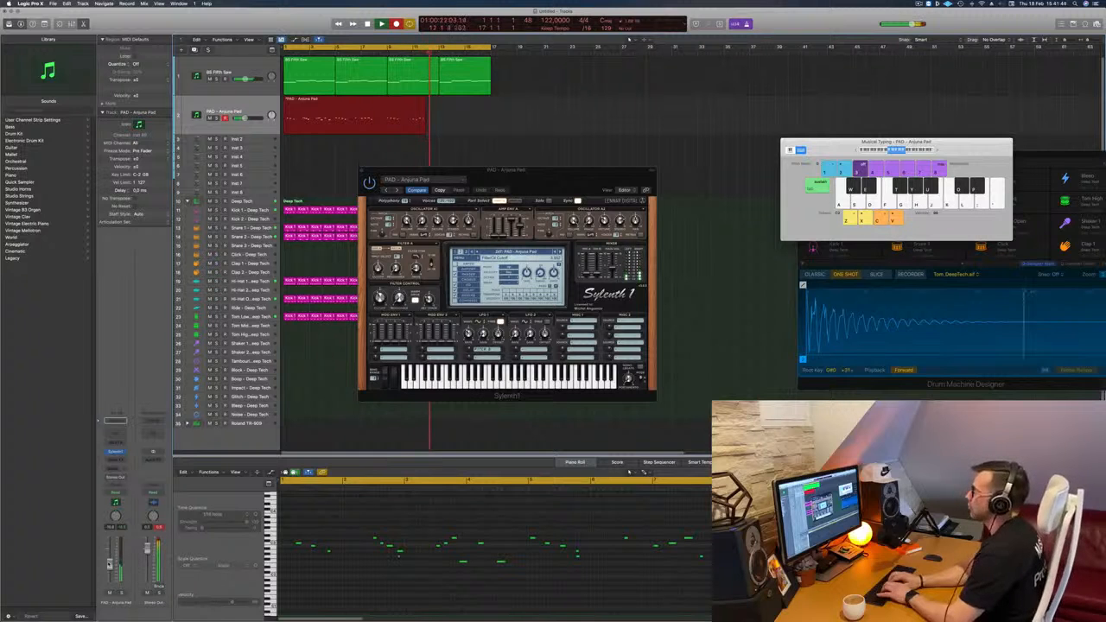
key("space")
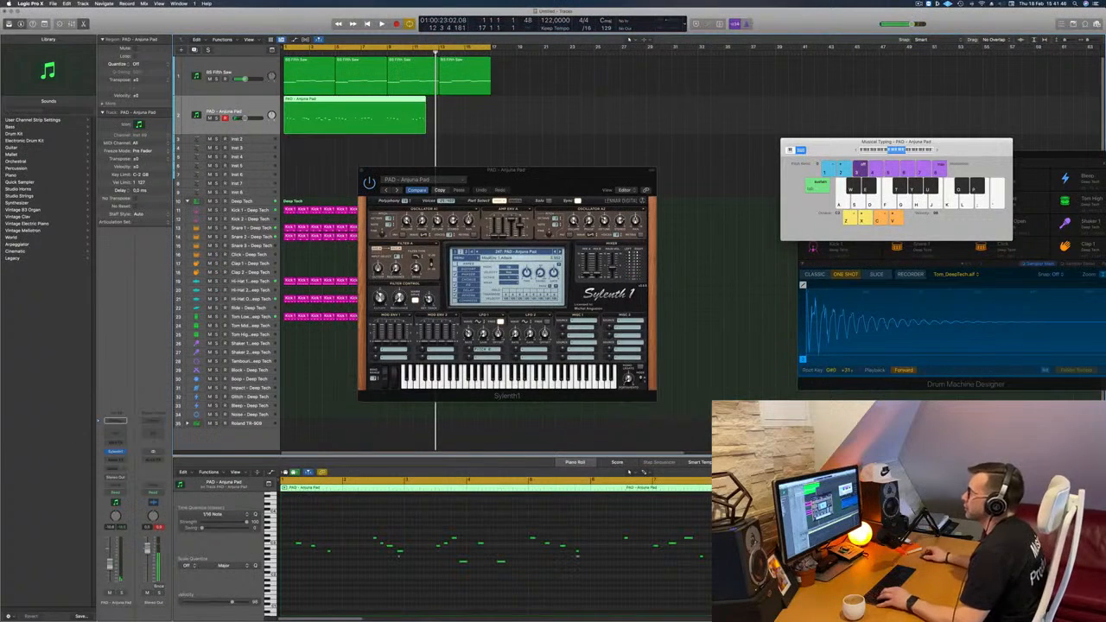
- Split the recorded pad region at bar 9 and delete the part before the split
left_click(385, 101, "super")
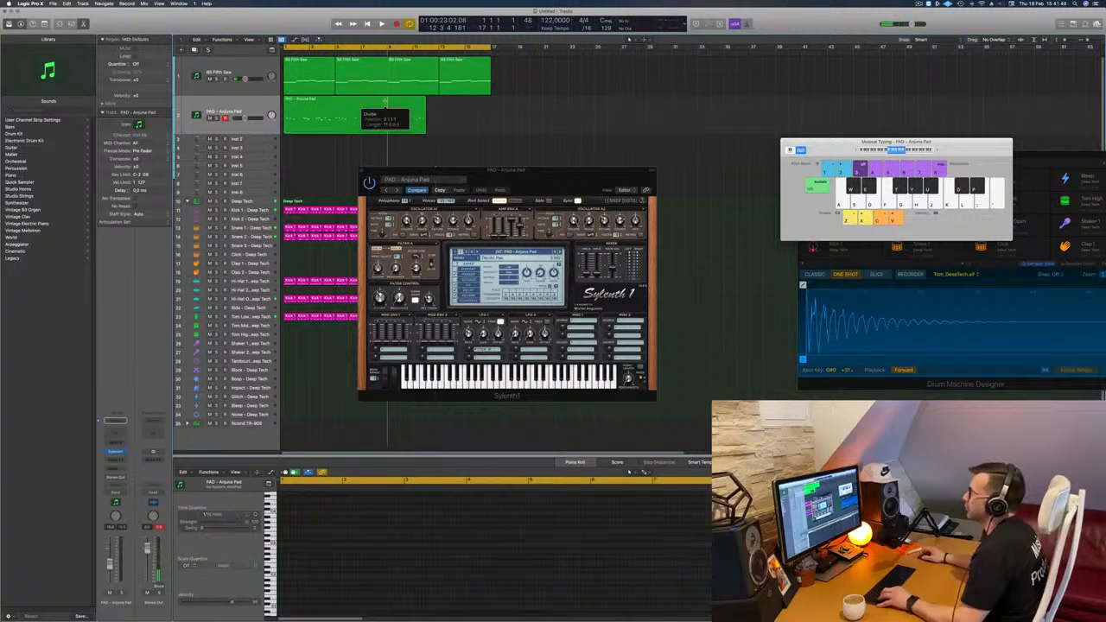
left_click(366, 105)
key("Delete")
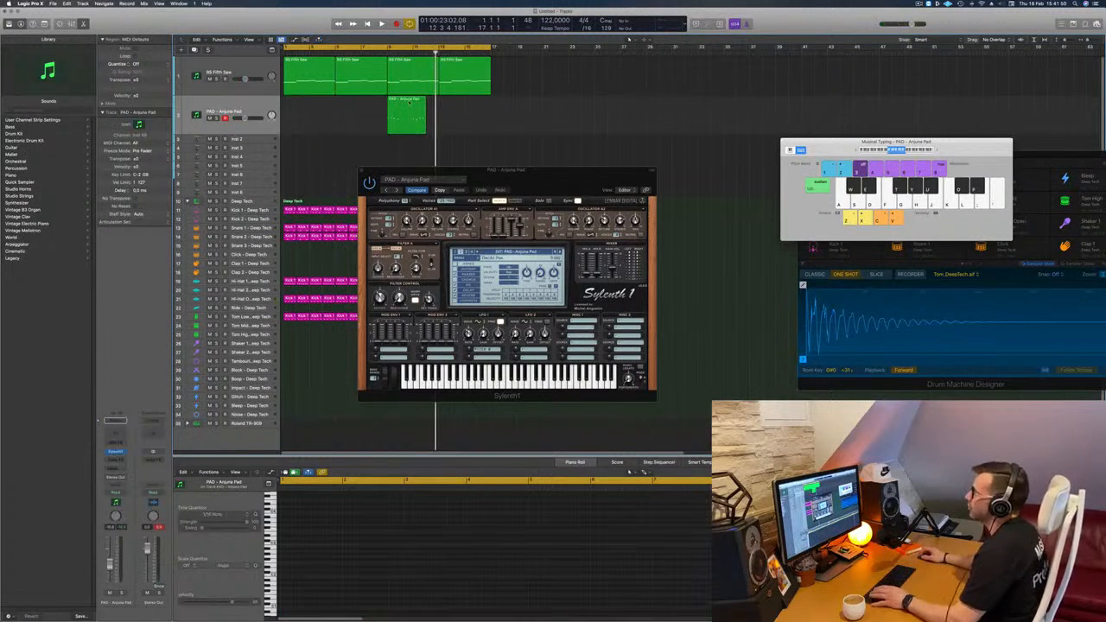
- Move the remaining pad region to bar 1 and play the loop from the start
left_click_drag(407, 104, 306, 105)
key("Return")
key("space")
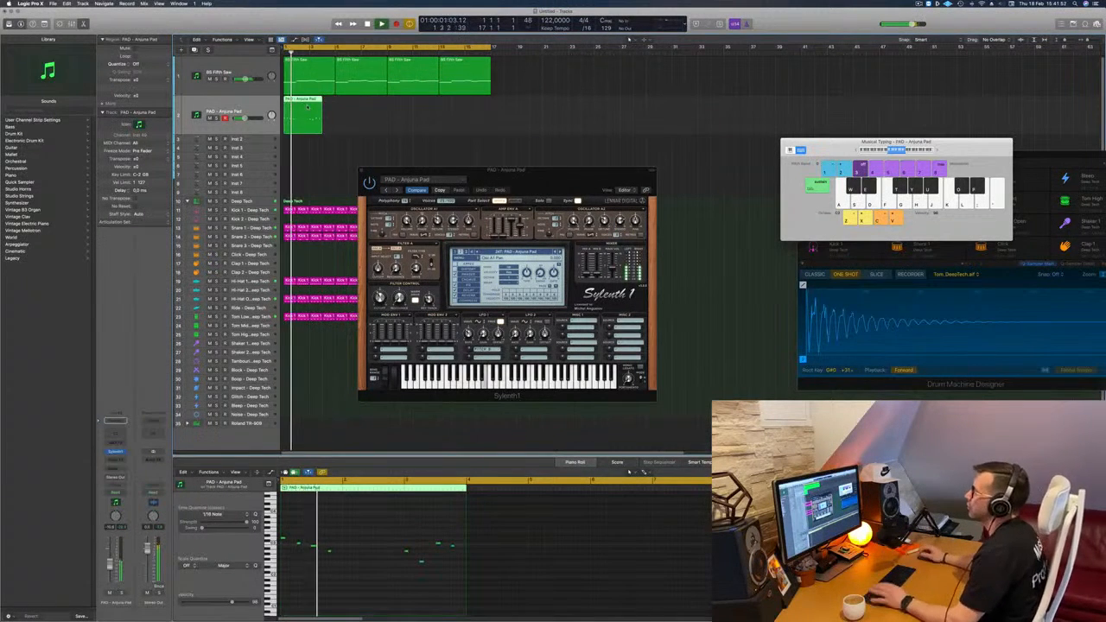
- Open the Anjuna Pad region at bar 1 in the Piano Roll and select all its notes
left_click(362, 123)
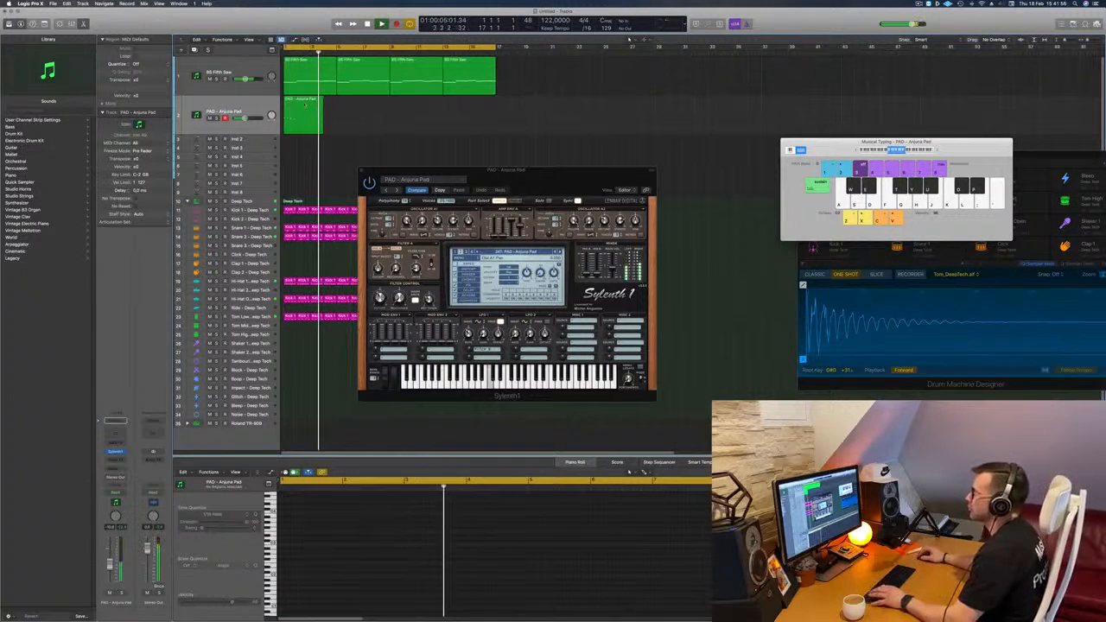
left_click(305, 104)
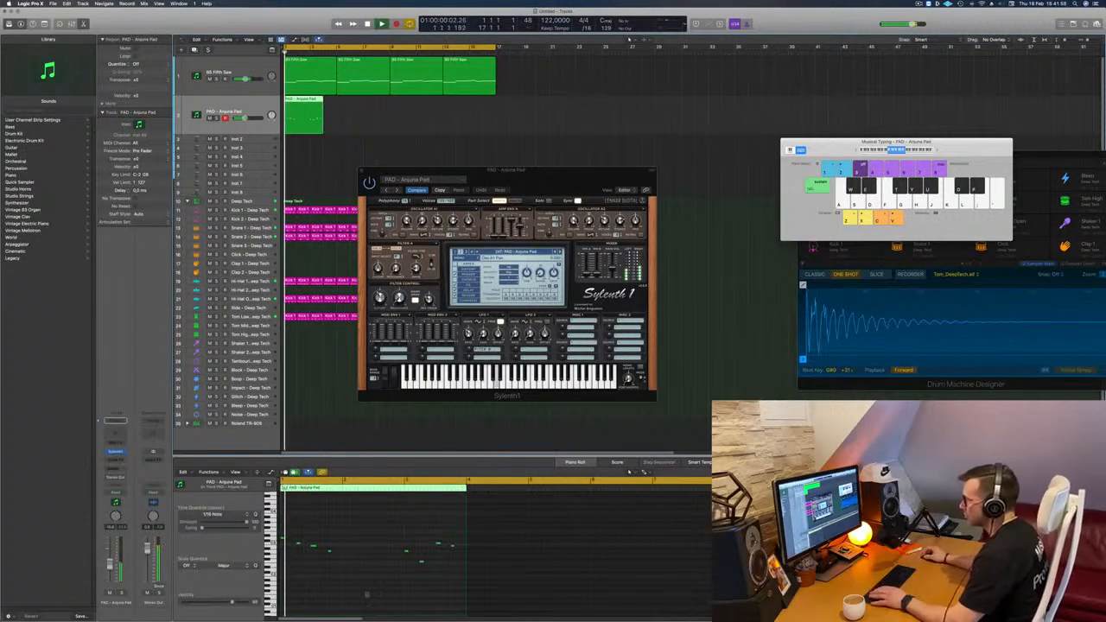
left_click(367, 594)
key("super+a")
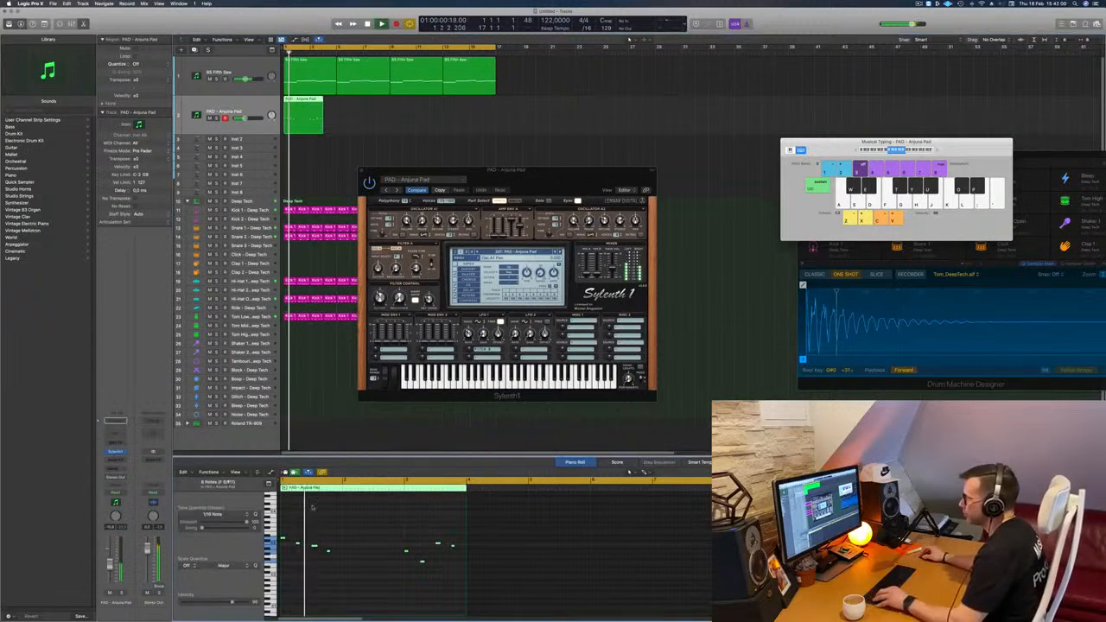
scroll(354, 515, "up", 5)
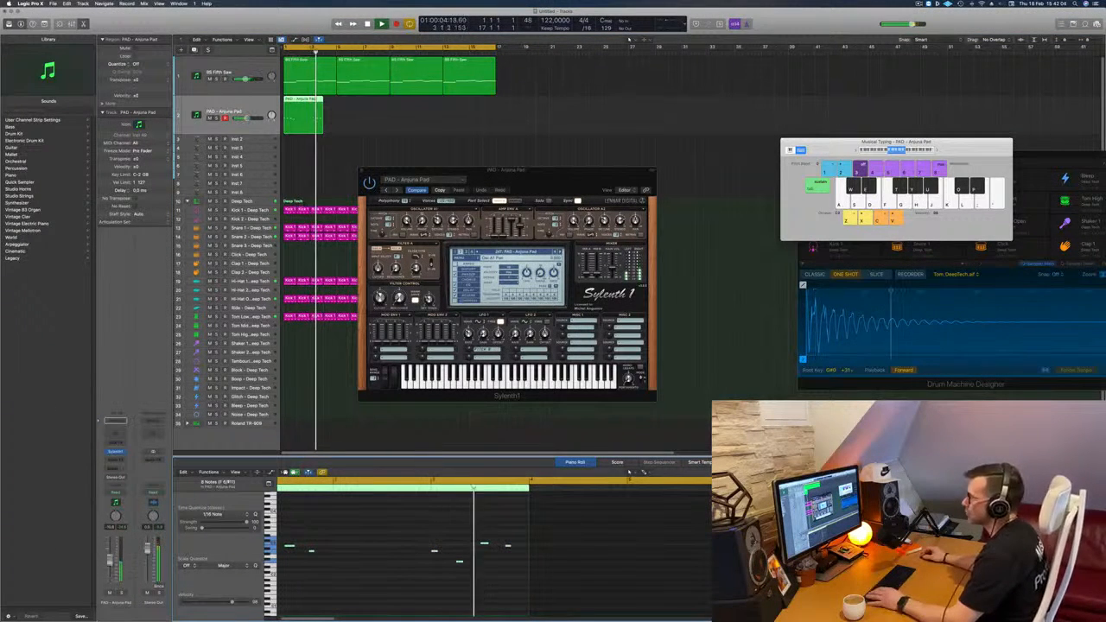
- Replay the loop from the start to check the pad melody, moving the Sylenth1 window aside and clearing the note selection
key("Return")
left_click_drag(547, 169, 501, 139)
key("Return")
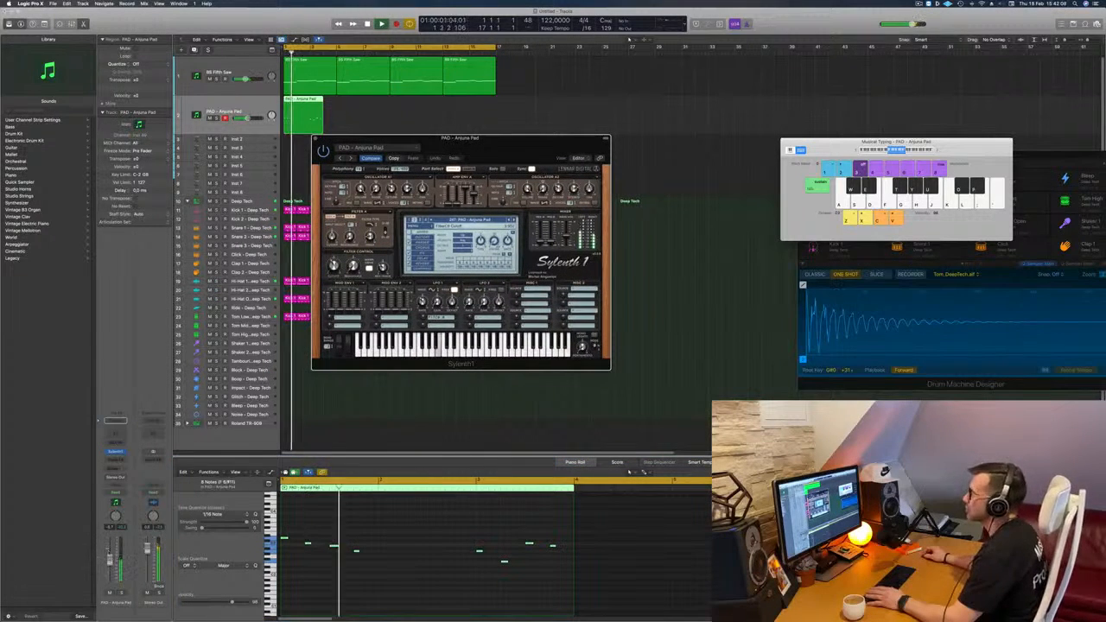
left_click(430, 527)
left_click(543, 131)
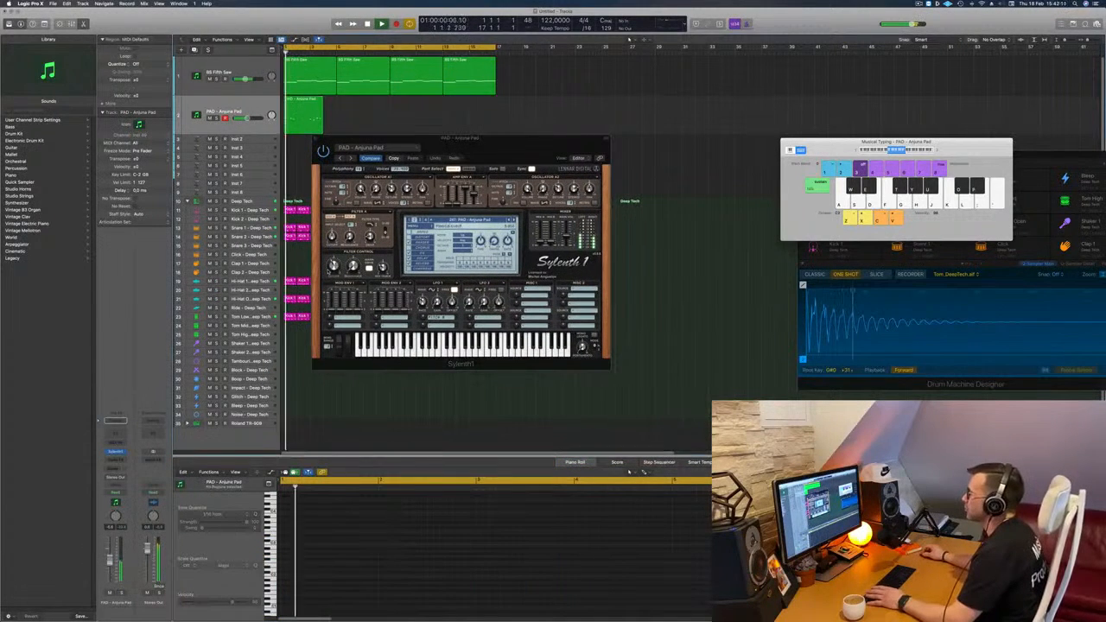
- Copy the Anjuna Pad region to bars 5, 9 and 13 so the melody repeats through the 16-bar loop
left_click_drag(473, 164, 547, 228)
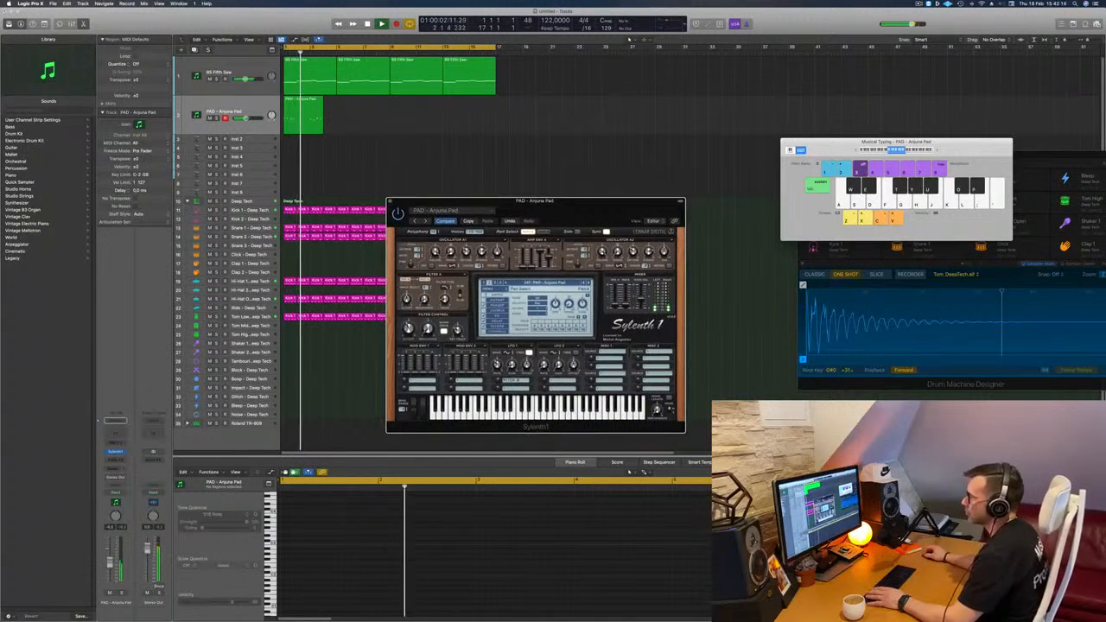
left_click_drag(313, 119, 366, 121)
left_click_drag(457, 116, 402, 110)
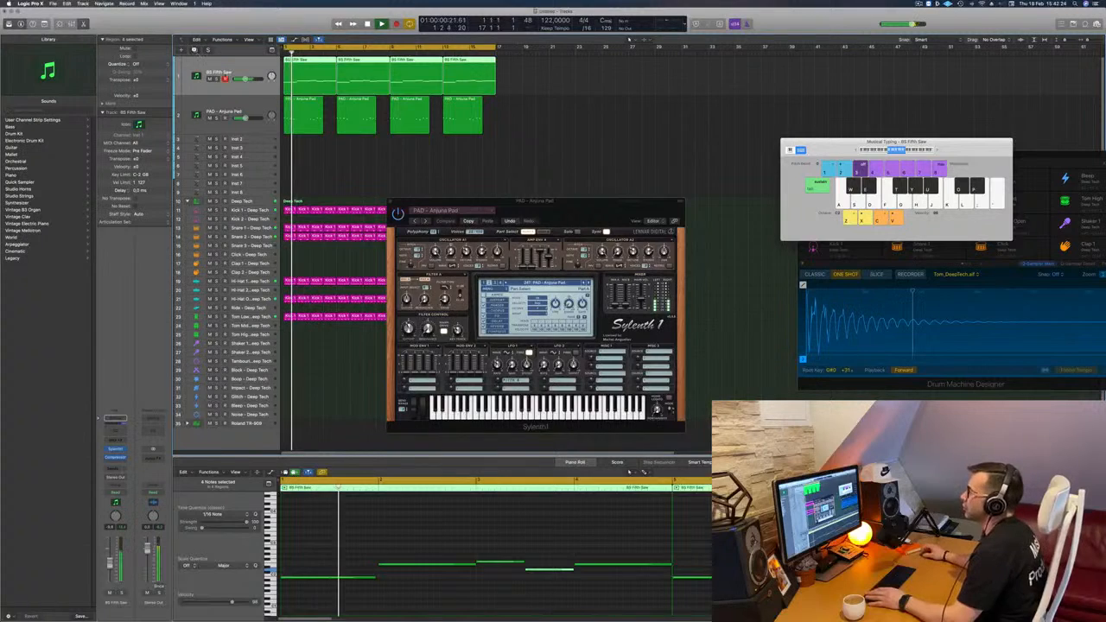
- Duplicate the BS Fifth Saw track, copy its first region onto the new track at bar 1, and stop playback
key("super+d")
left_click_drag(307, 80, 313, 109)
key("space")
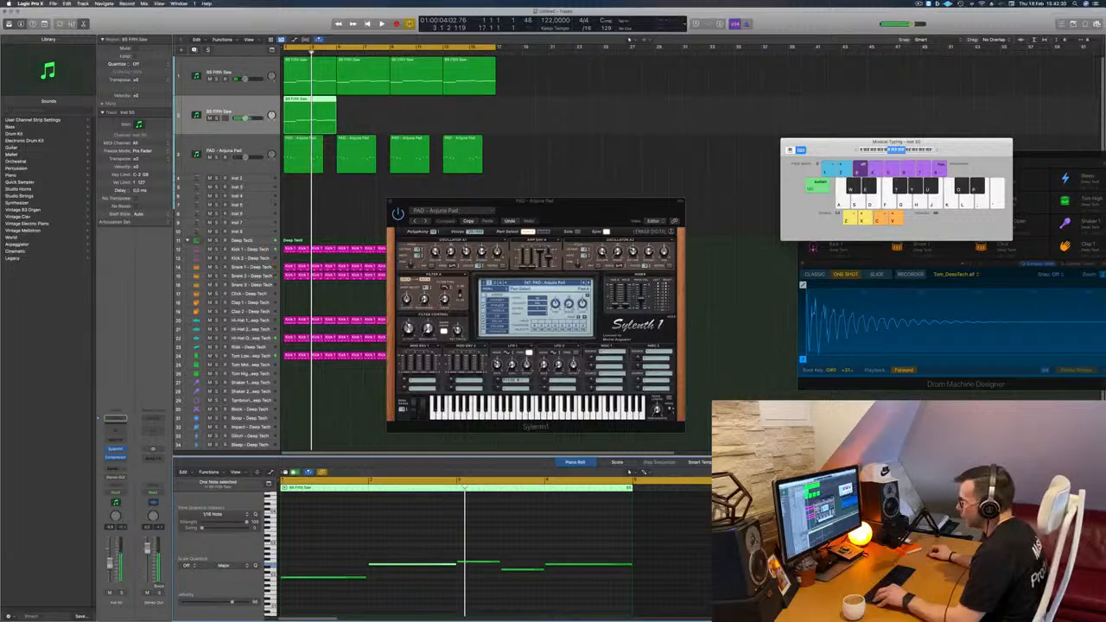
- Reduce the copied bass region to its first note plus a copy at the second note's pitch, both held across all four bars
left_click_drag(303, 577, 343, 559)
scroll(447, 559, "down", 2)
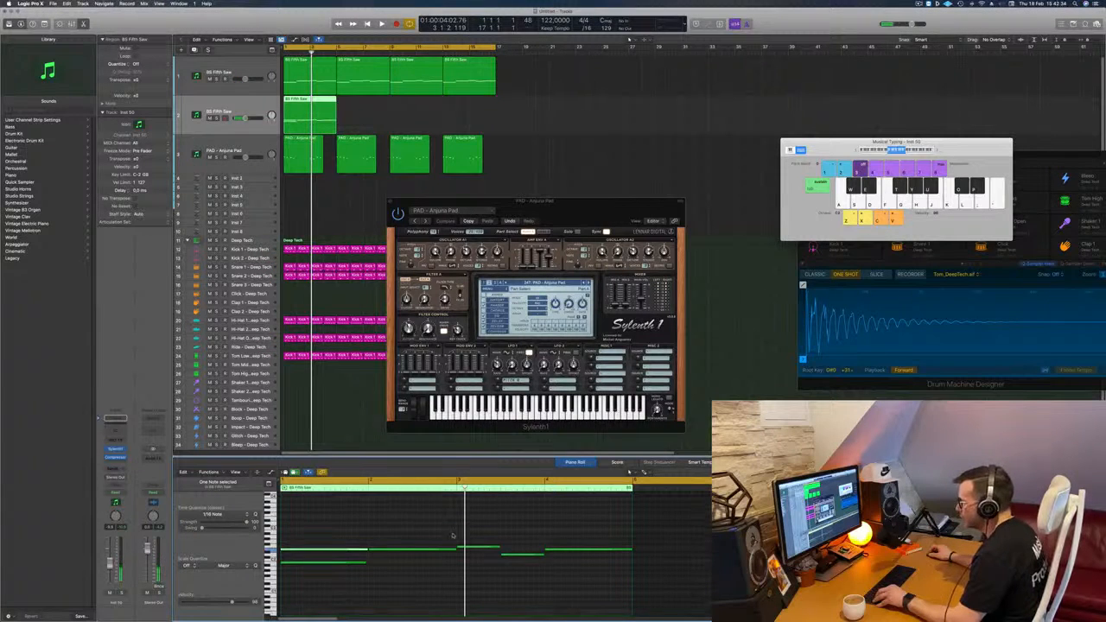
left_click_drag(419, 539, 594, 591)
key("Delete")
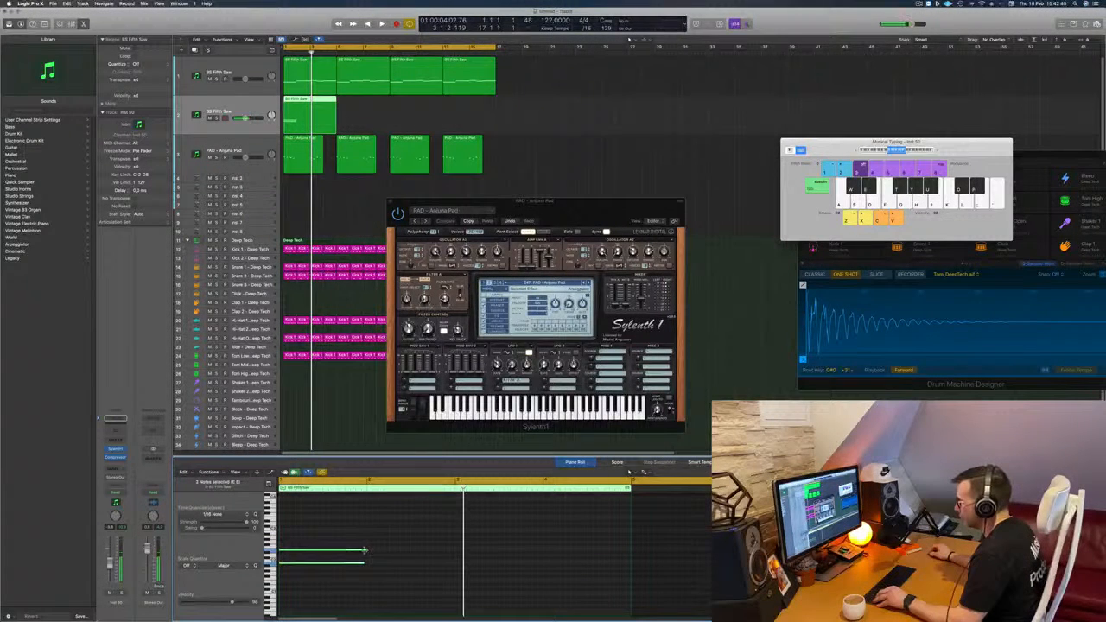
left_click_drag(364, 550, 628, 551)
left_click(627, 562)
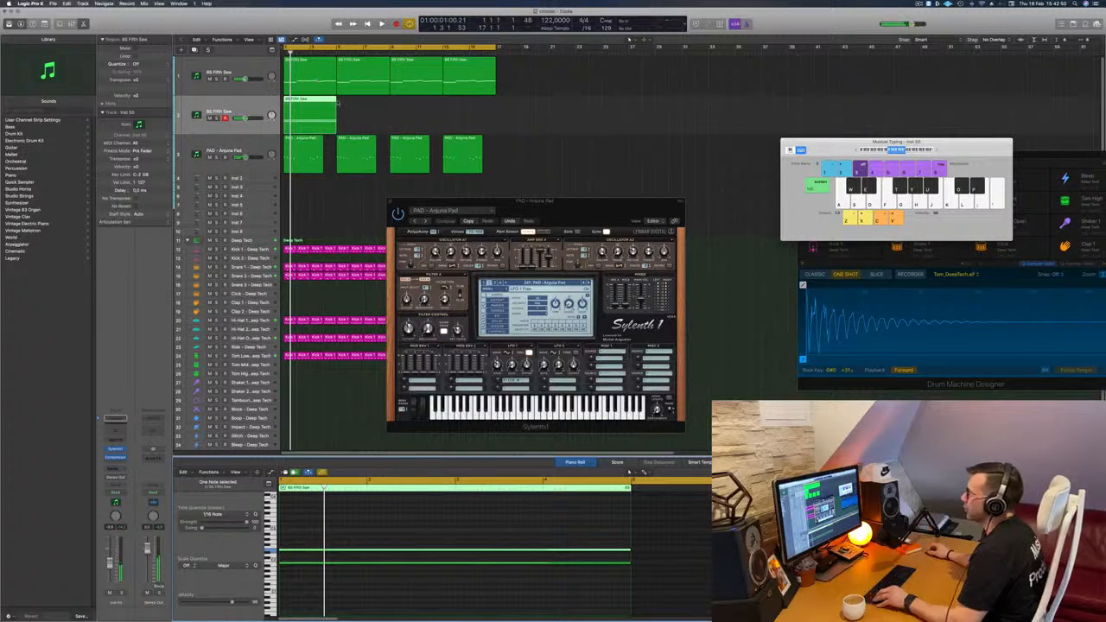
- Replace Sylenth1 on the duplicated track with a stereo Retro Synth and play the loop to hear it
left_click(125, 449)
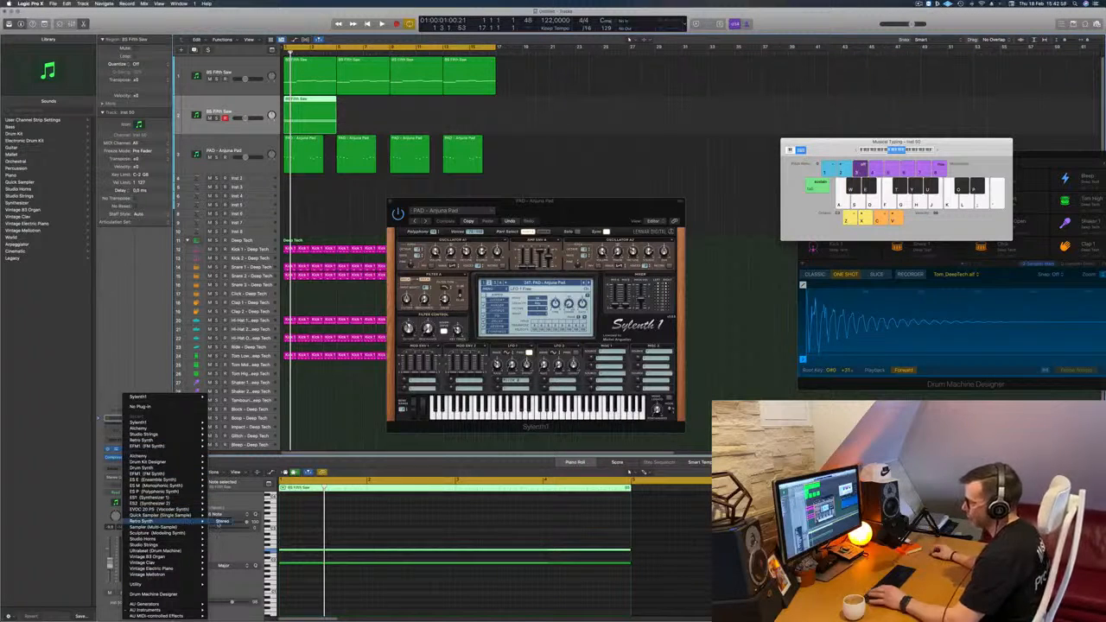
left_click(222, 522)
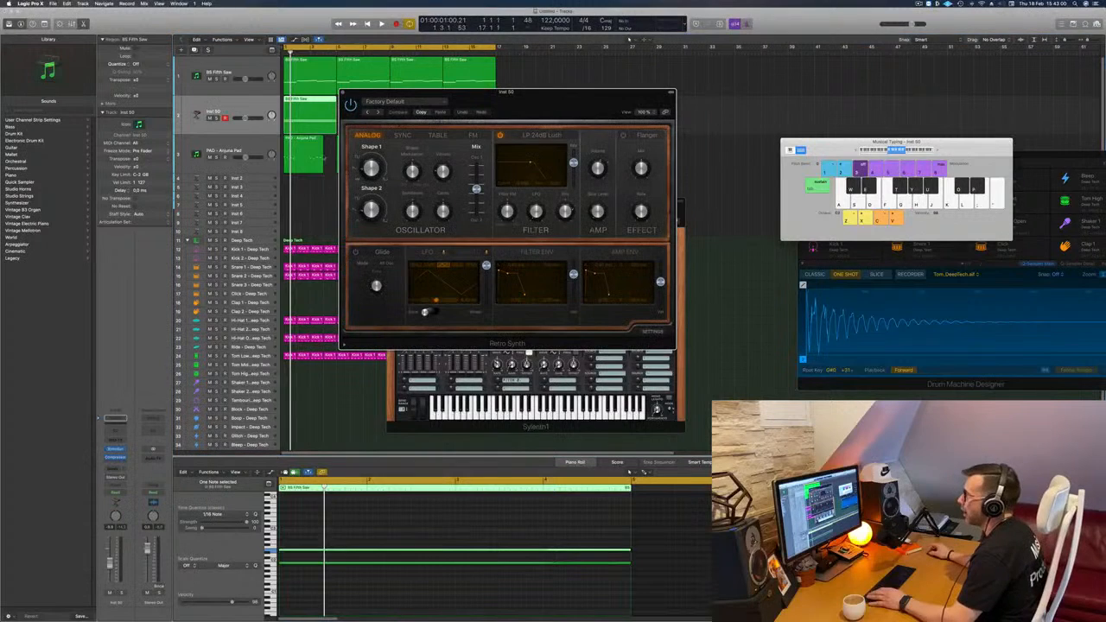
key("space")
left_click_drag(506, 91, 731, 91)
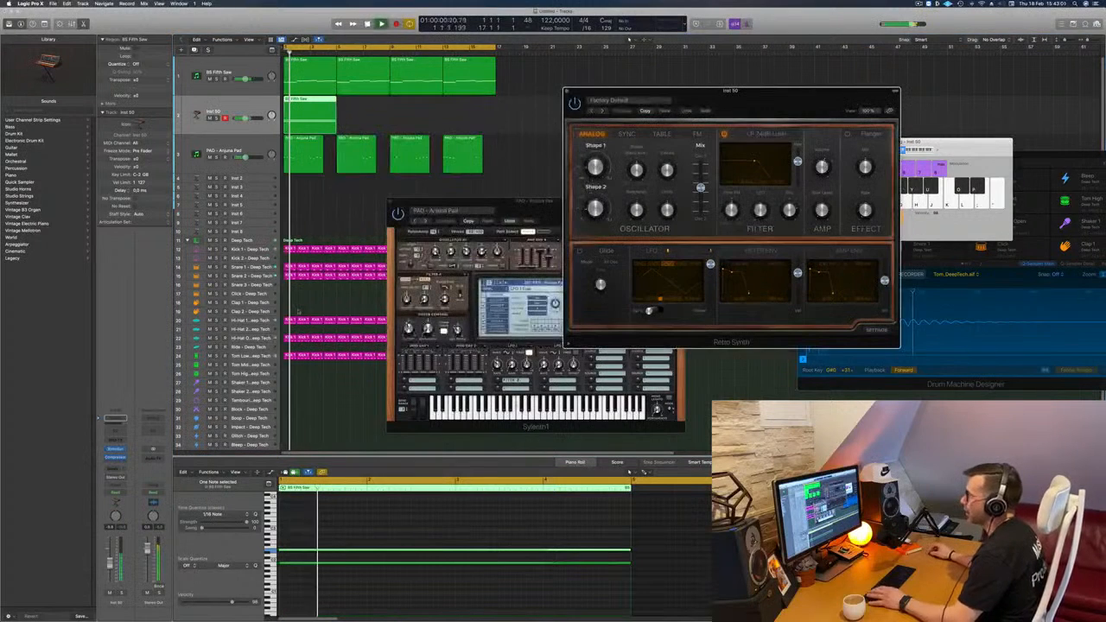
- Insert the Arpeggiator MIDI effect before Retro Synth and audition the arpeggiated notes from the loop's start
left_click(115, 440)
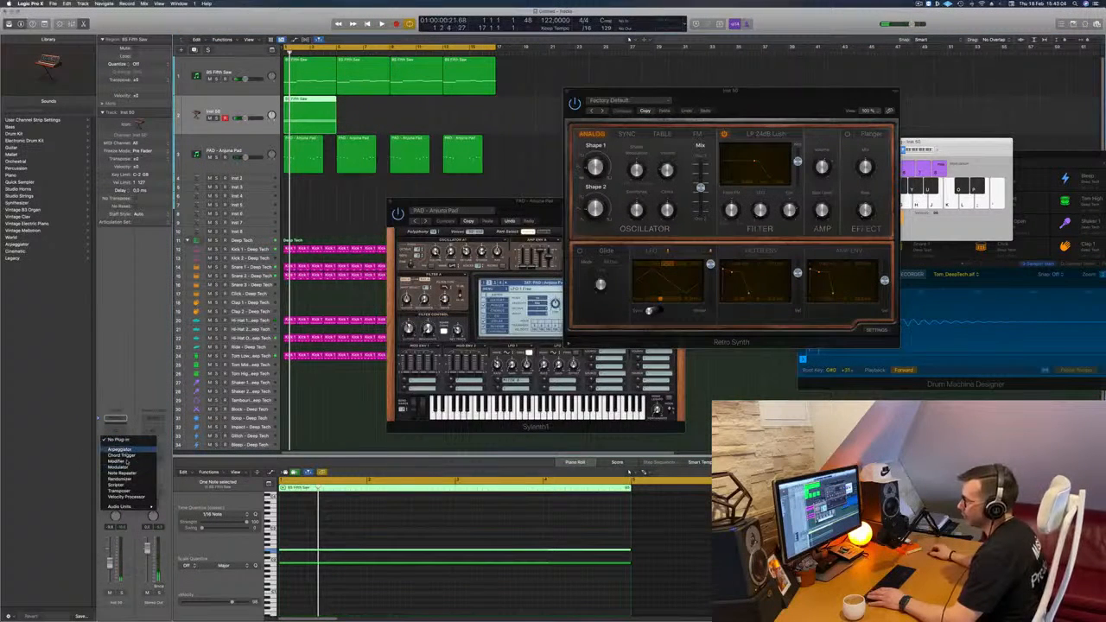
left_click(133, 450)
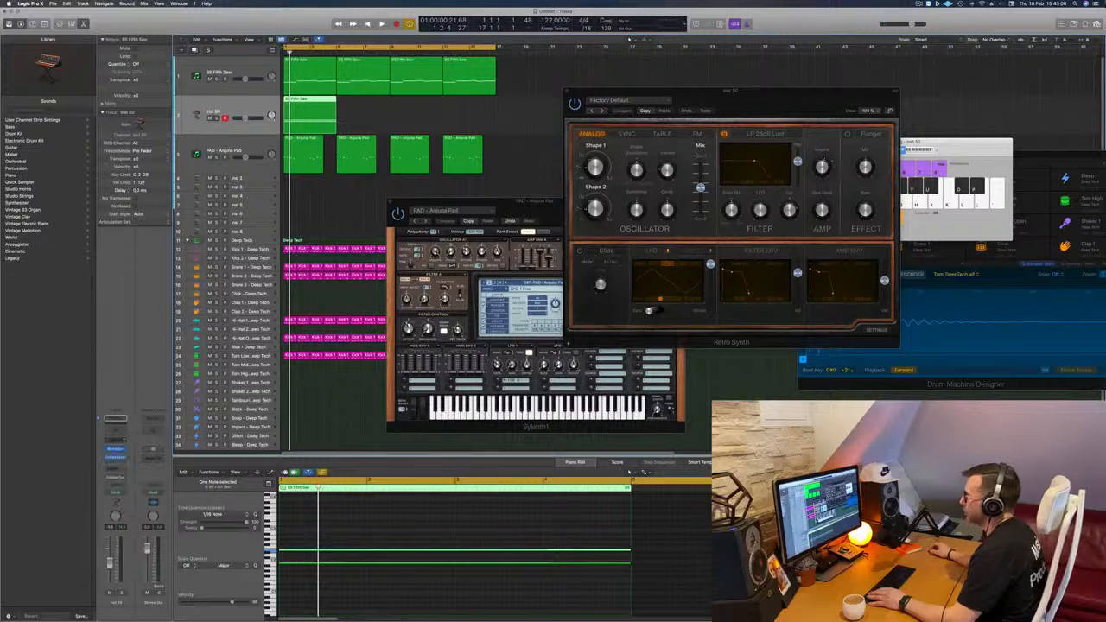
left_click_drag(557, 101, 693, 84)
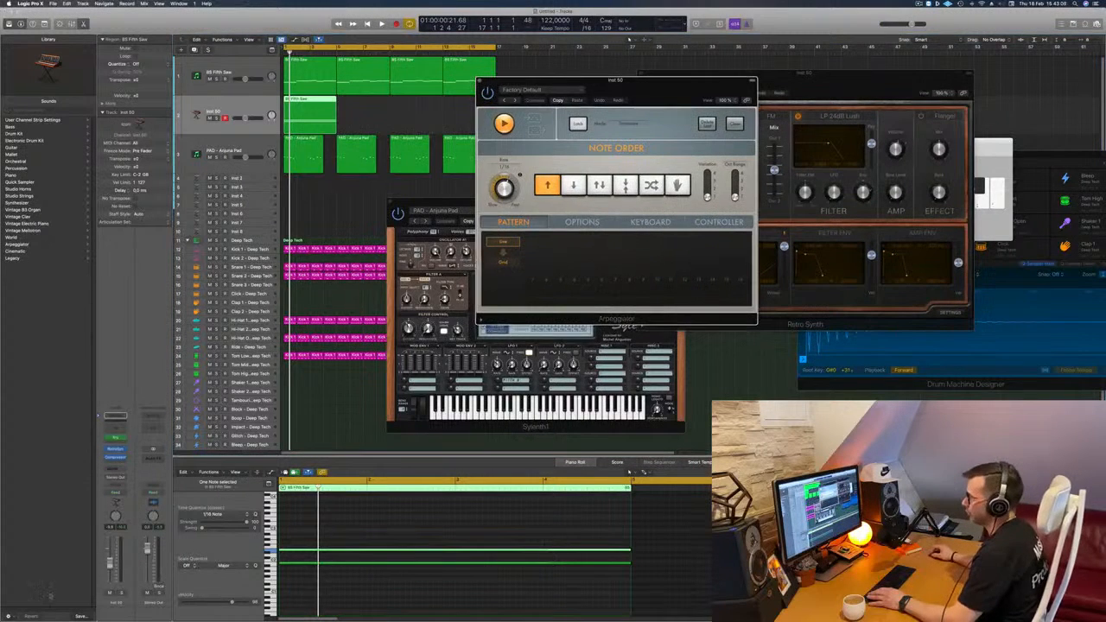
key("space")
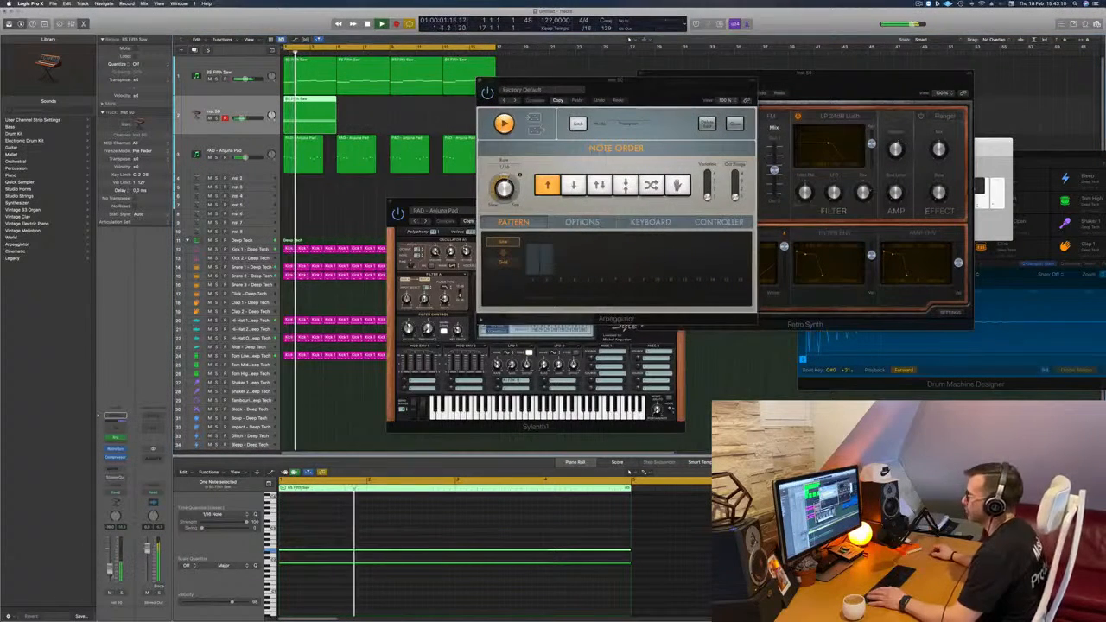
left_click_drag(653, 91, 840, 147)
key("space")
key("space")
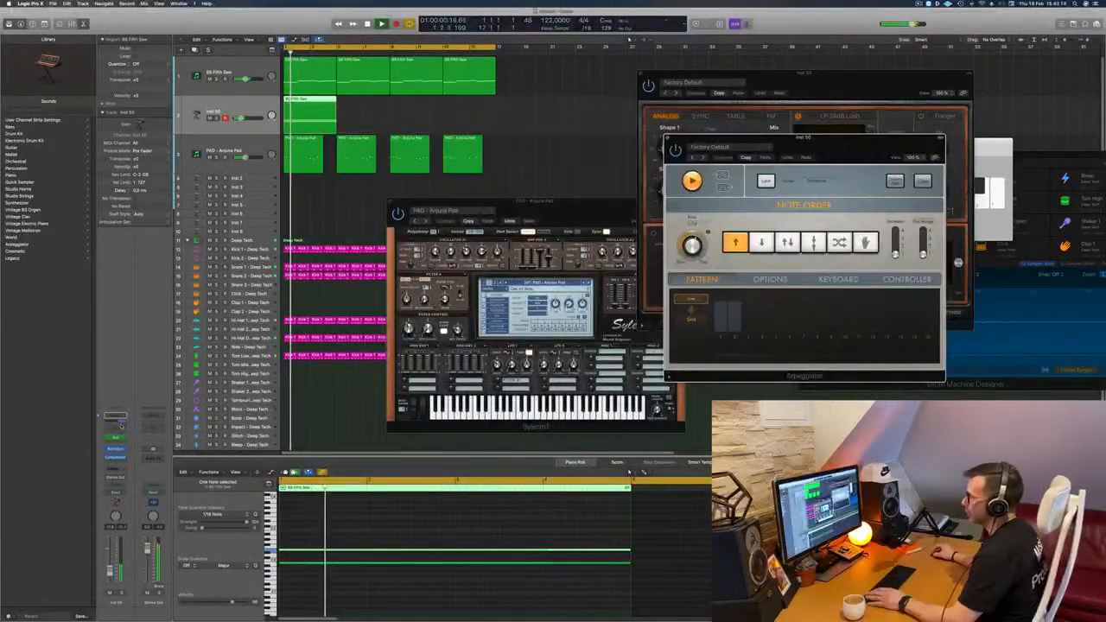
- Add a Channel EQ to the Retro Synth track with a 304 Hz low cut and an 865 Hz, 48 dB/Oct high cut
left_click(116, 427)
left_click(851, 129)
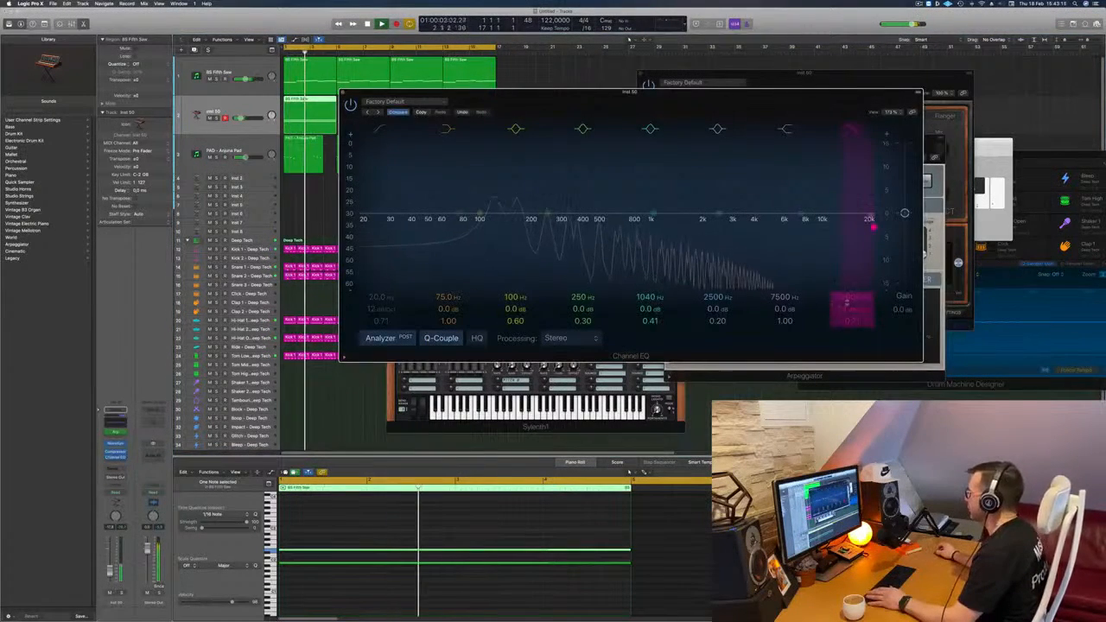
left_click_drag(872, 226, 637, 227)
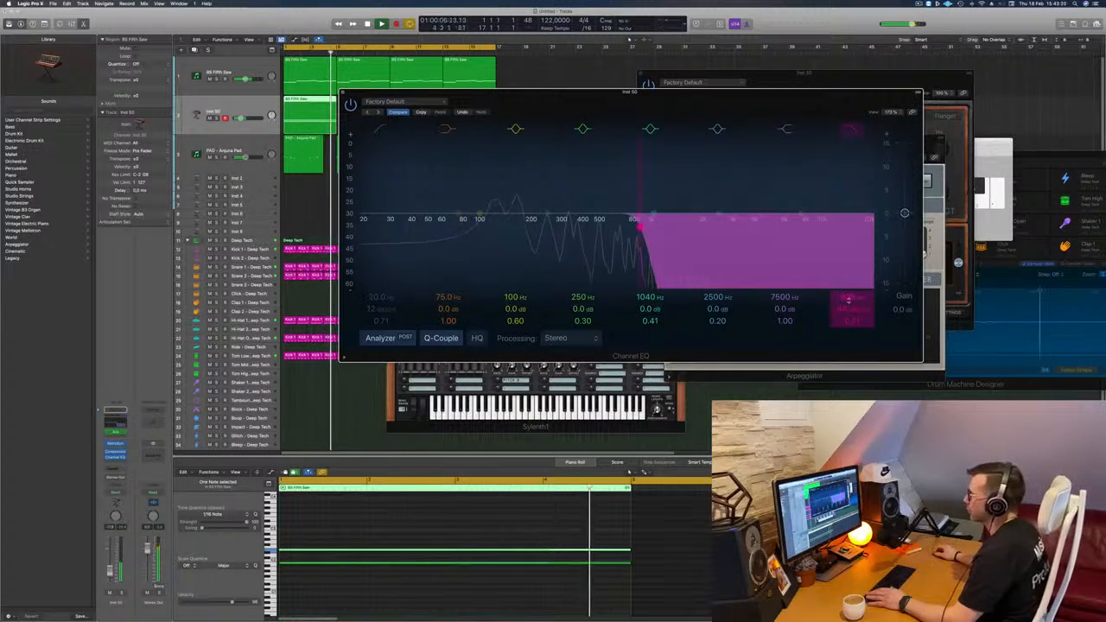
left_click(378, 130)
left_click_drag(380, 155, 582, 158)
- Copy the arpeggiated Retro Synth region to bars 5, 9 and 13 to fill the loop
left_click_drag(449, 93, 796, 122)
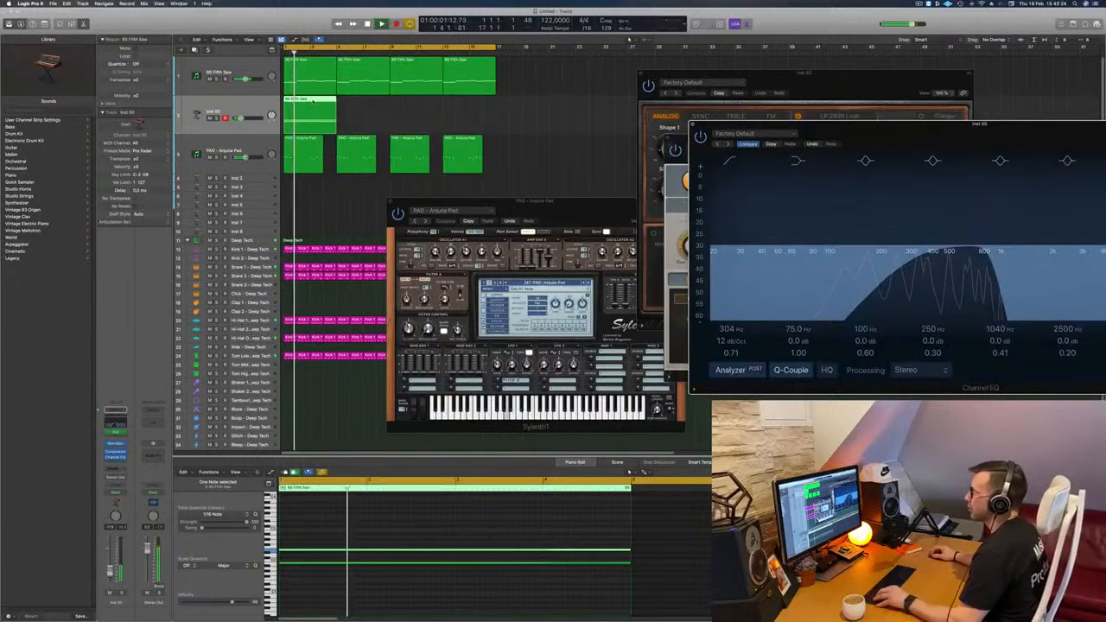
left_click_drag(355, 106, 369, 107)
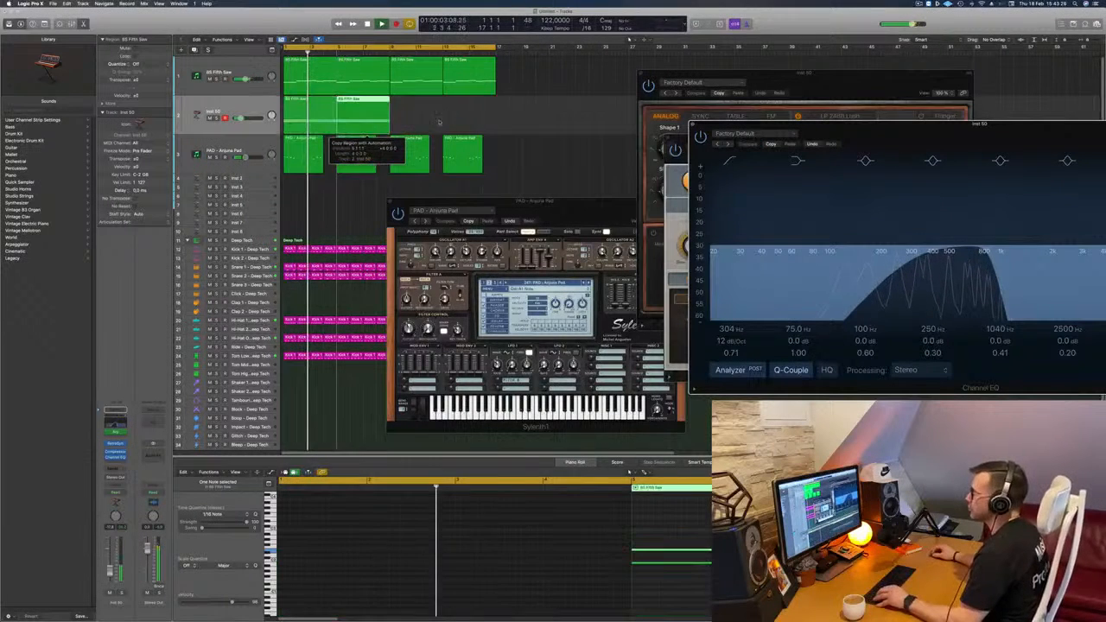
left_click_drag(439, 123, 423, 107)
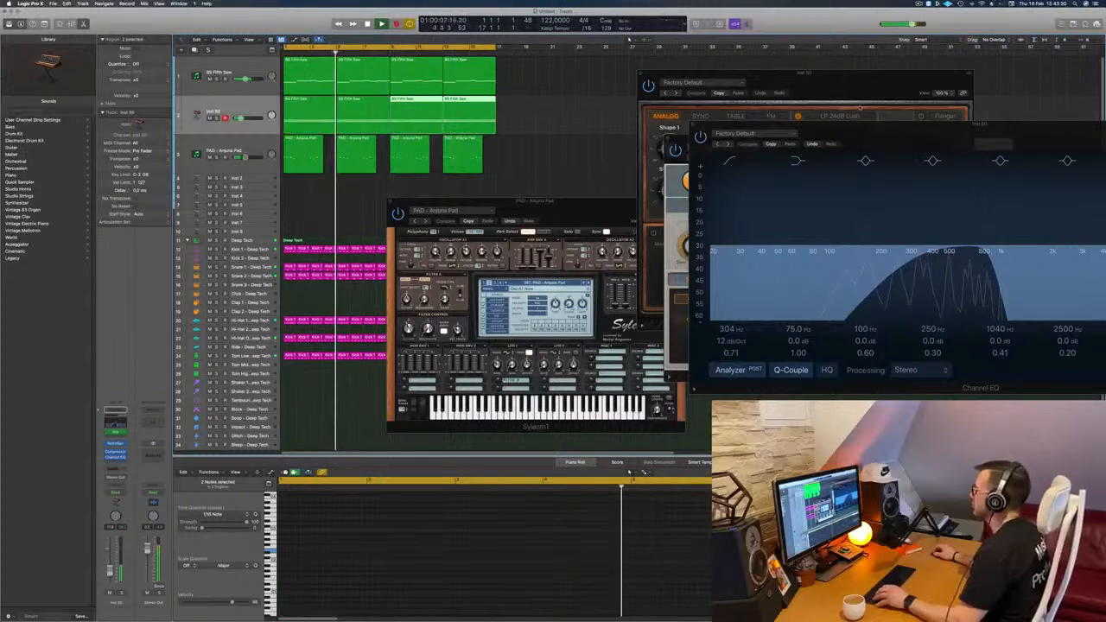
- Replay the loop from the start and close the Channel EQ and Sylenth1 windows
left_click_drag(853, 128, 733, 106)
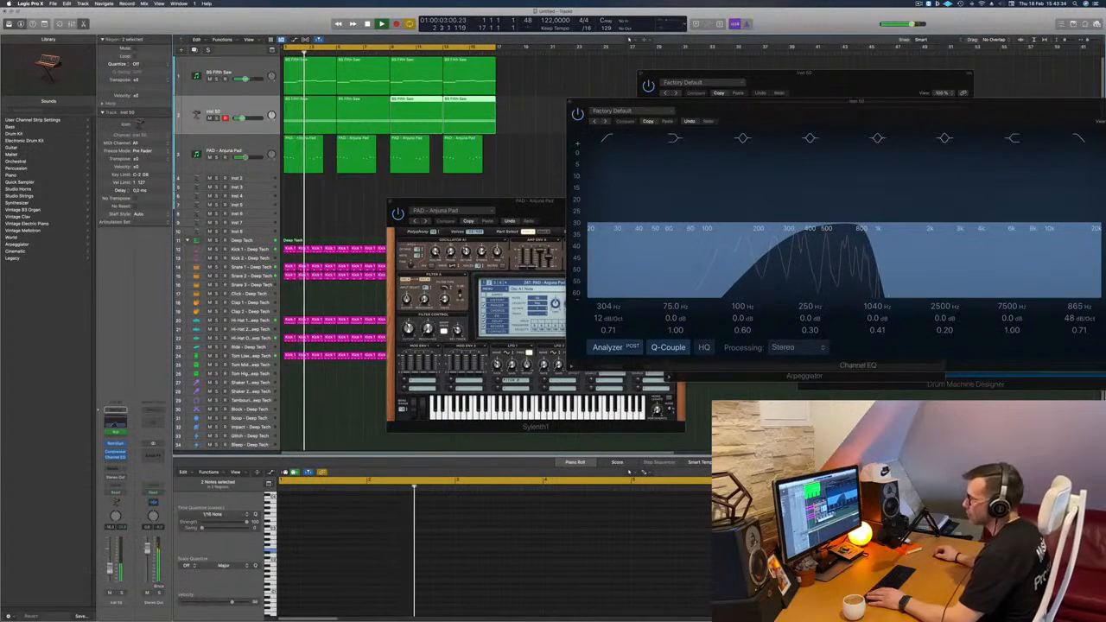
left_click_drag(733, 102, 603, 136)
key("space")
key("space")
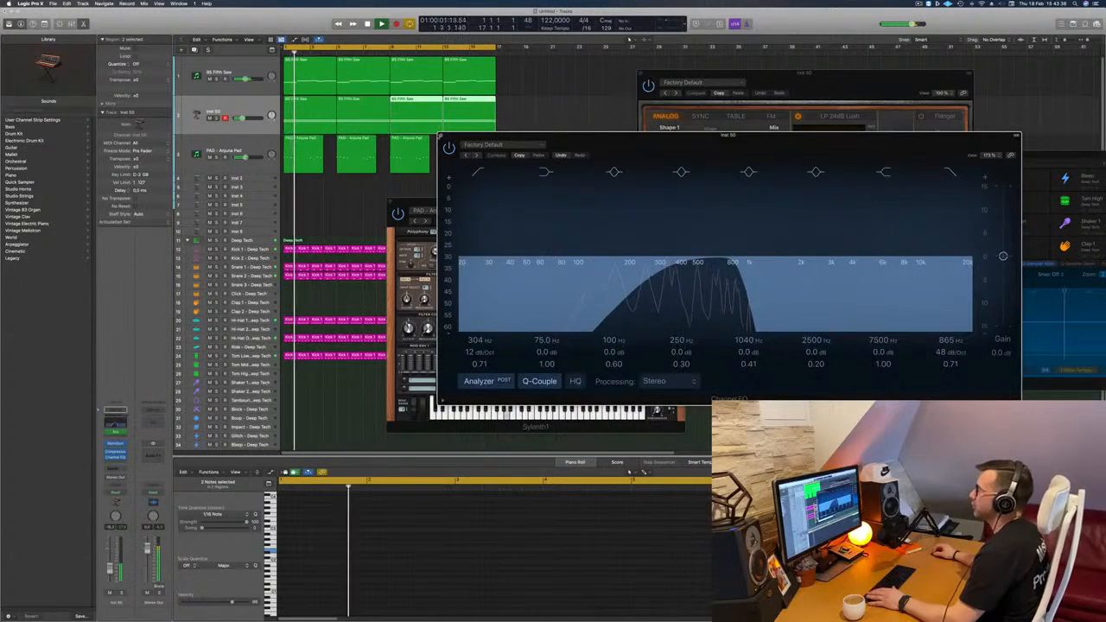
left_click(440, 136)
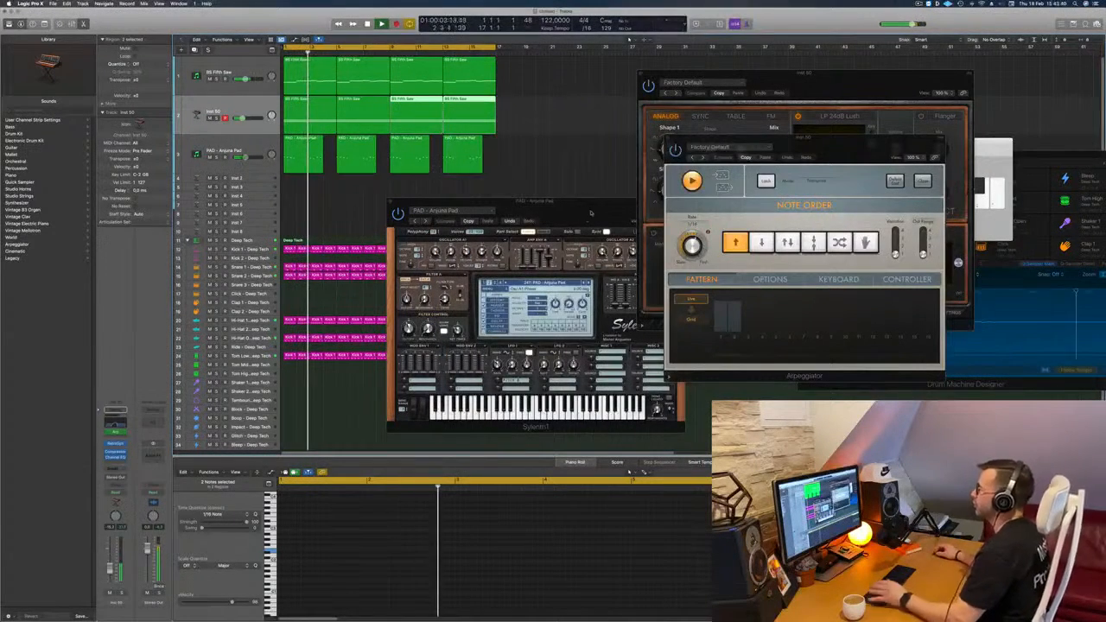
left_click_drag(419, 201, 399, 204)
left_click(371, 206)
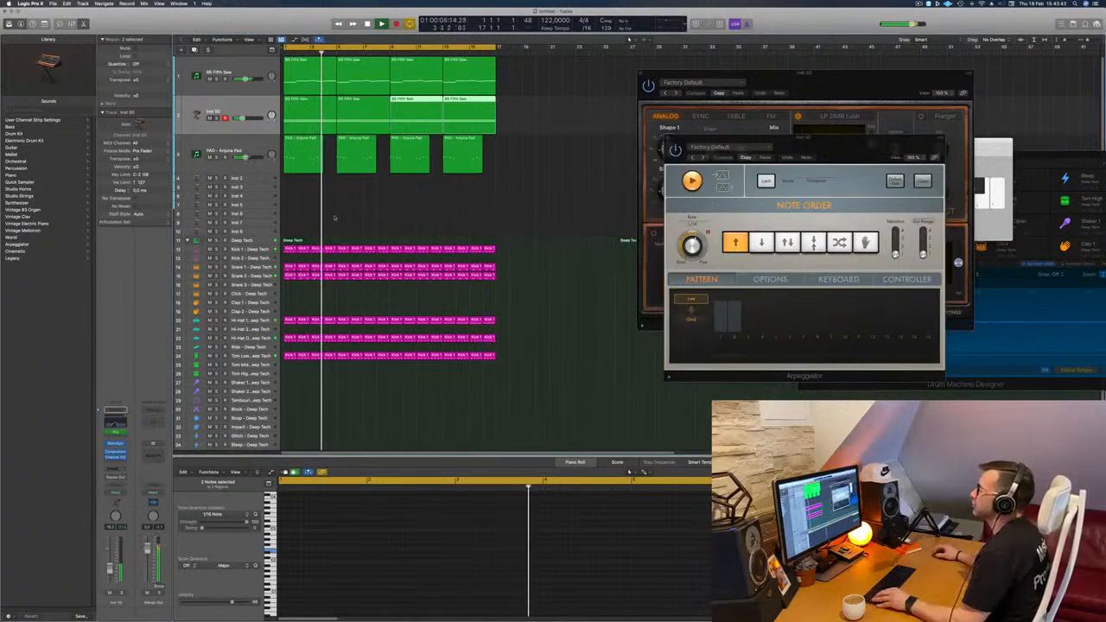
- Select the BS Fifth Saw track, clear the region selection, and replay the whole loop from the start
scroll(343, 222, "up", 3)
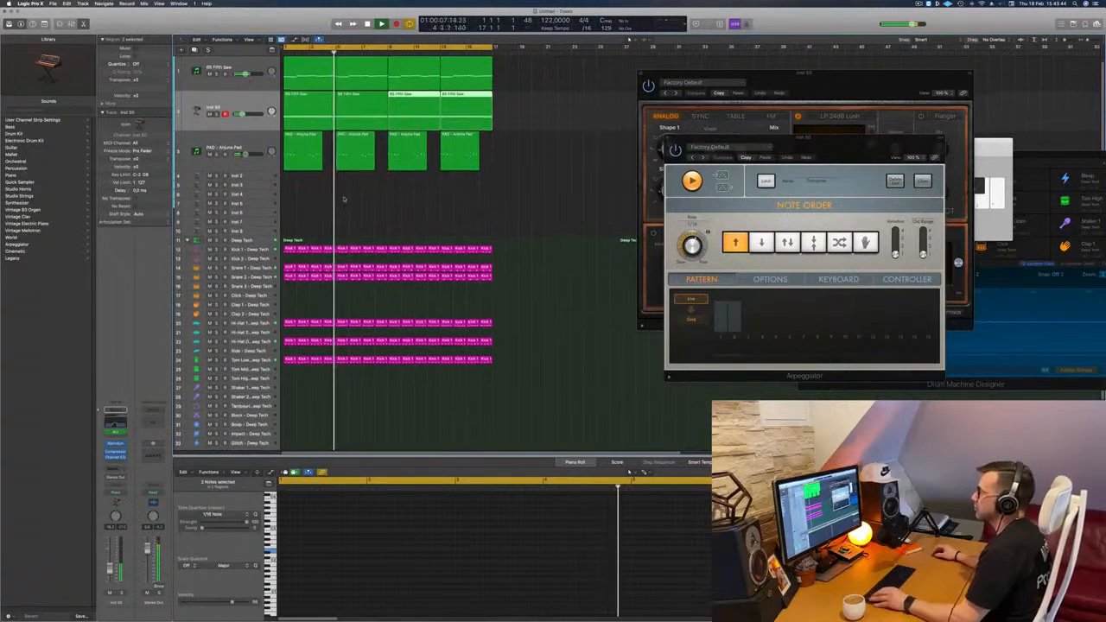
scroll(306, 81, "up", 1)
left_click(251, 68)
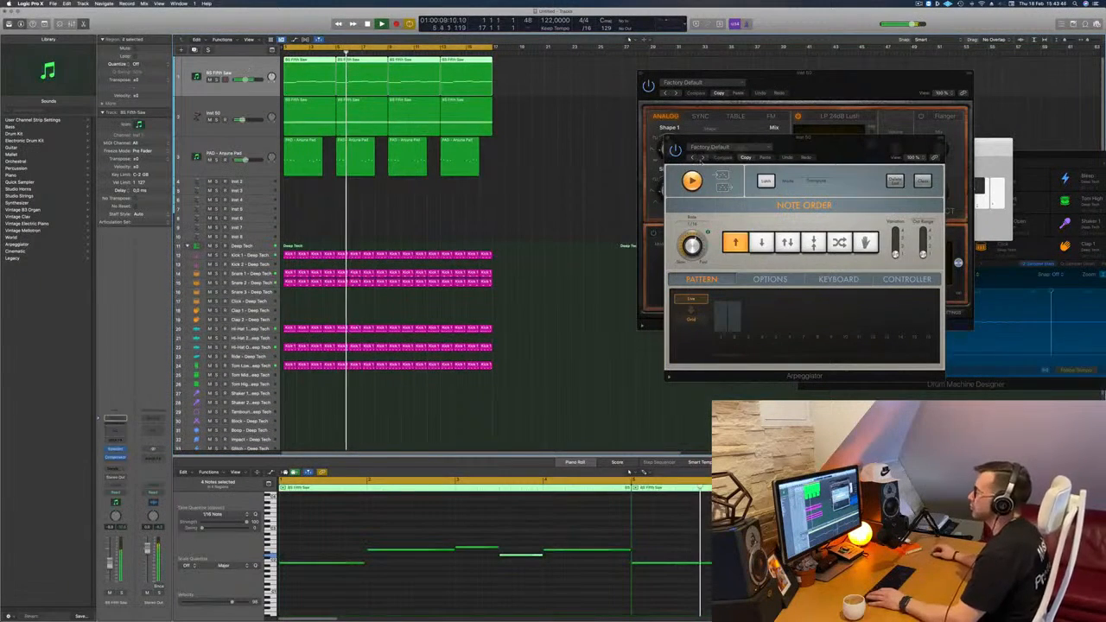
left_click(456, 212)
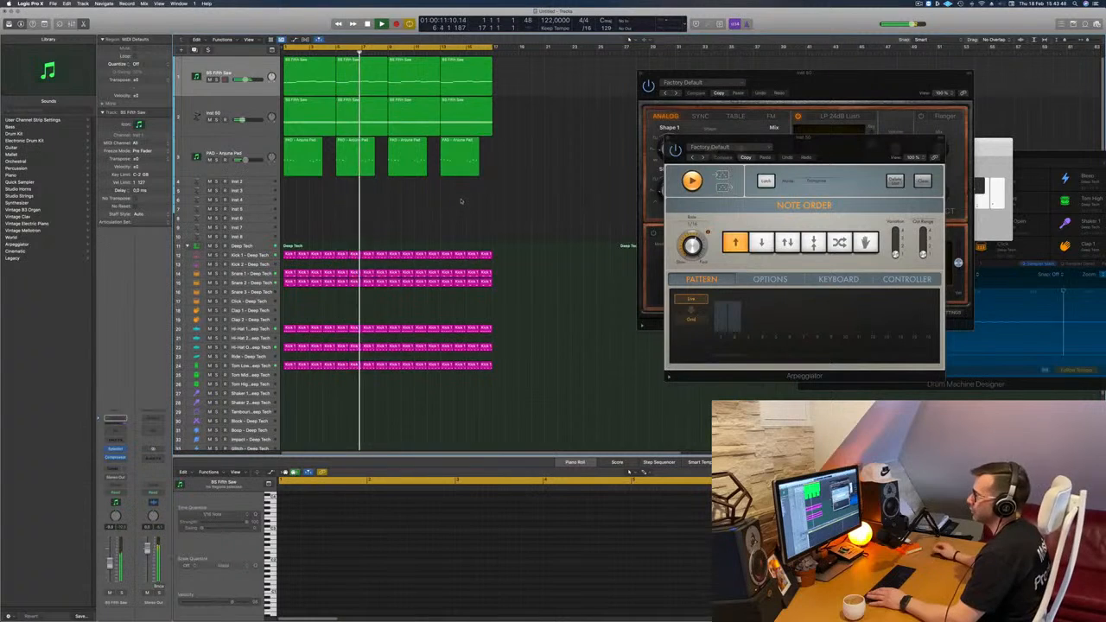
scroll(457, 203, "down", 1)
scroll(456, 202, "down", 2)
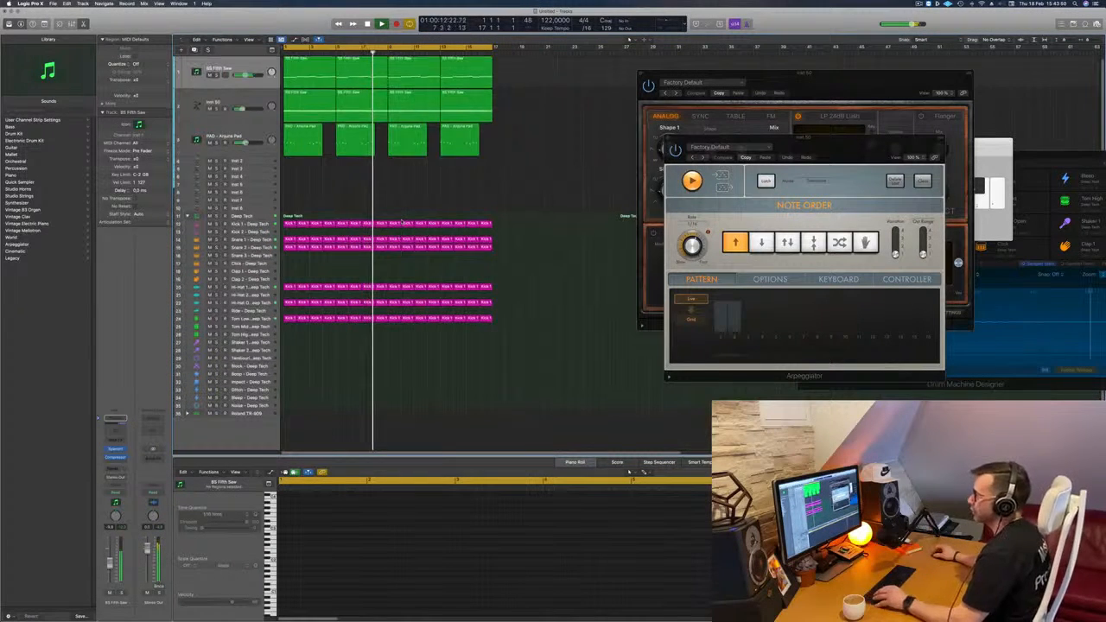
key("space")
key("space")
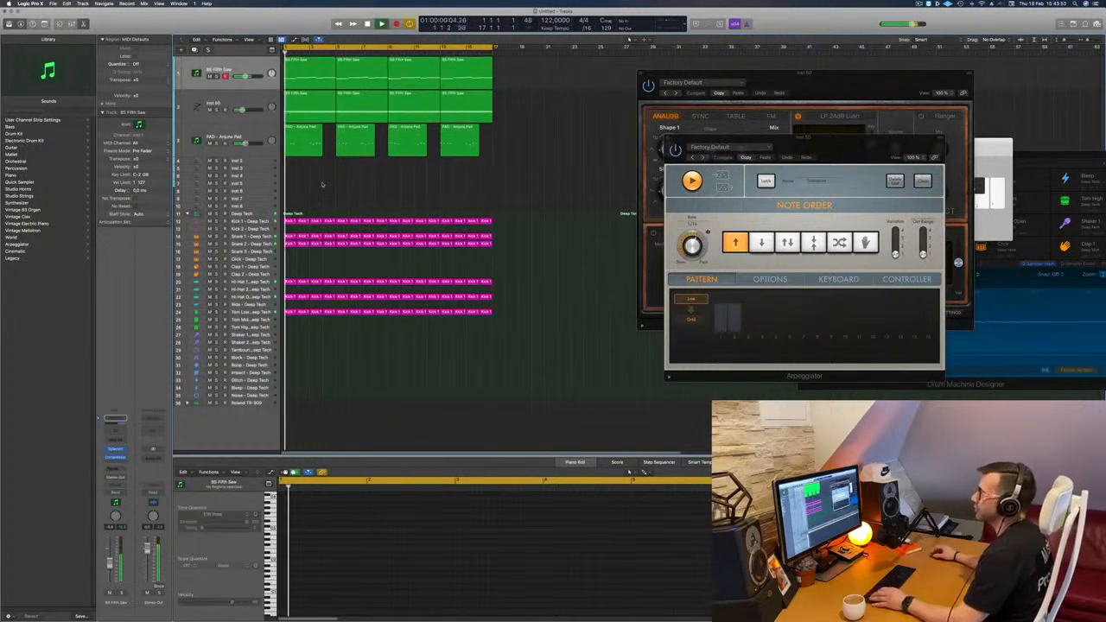
- Select the PAD - Anjuna Pad track and restart the loop to listen to the pad in the mix
left_click(226, 139)
key("space")
key("space")
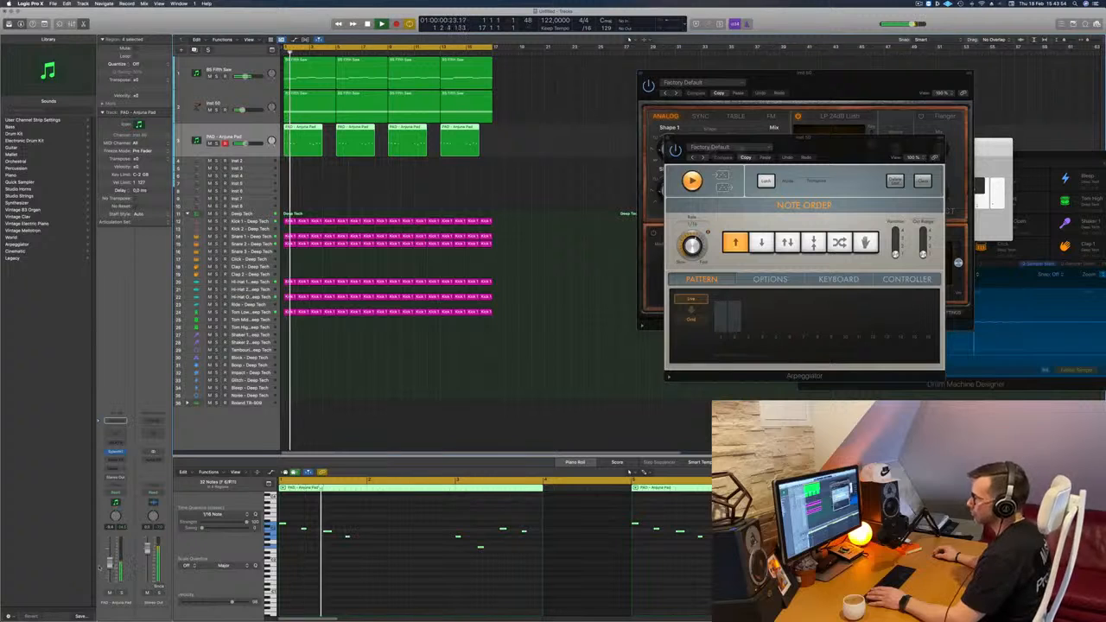
- Clear the region selection and select the Inst 2 and Tom Low tracks in turn while listening to the loop
left_click(330, 187)
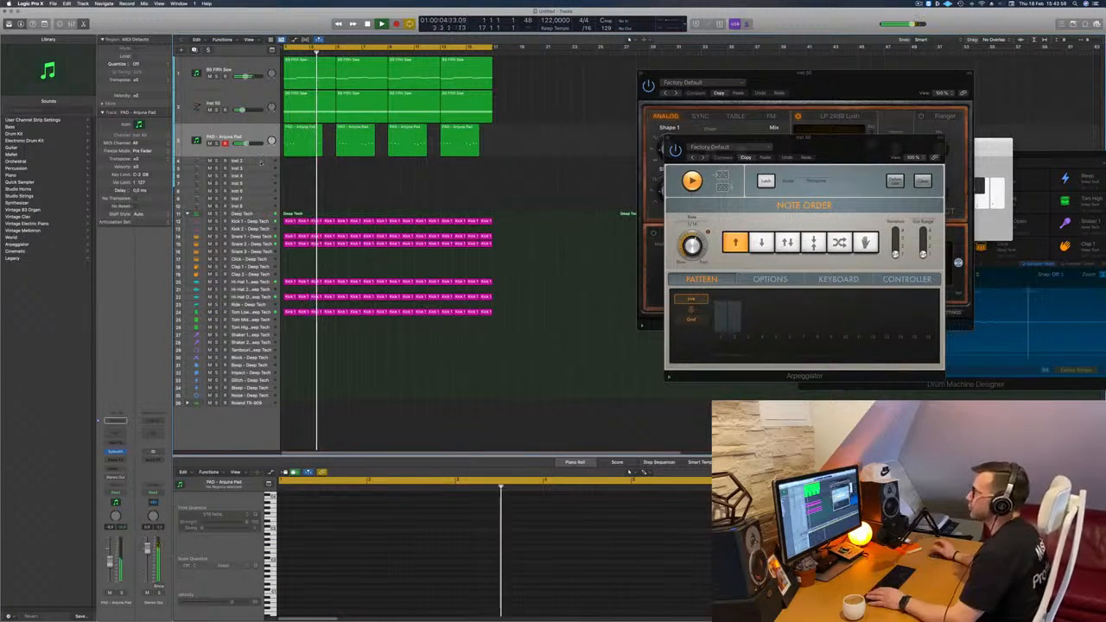
left_click(253, 164)
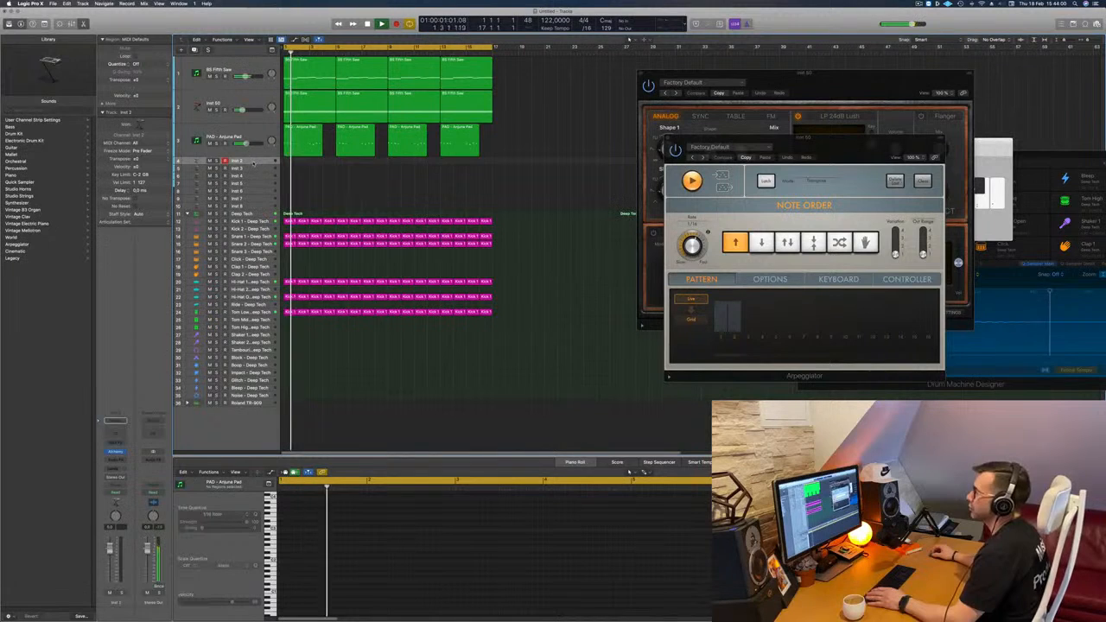
left_click(259, 313)
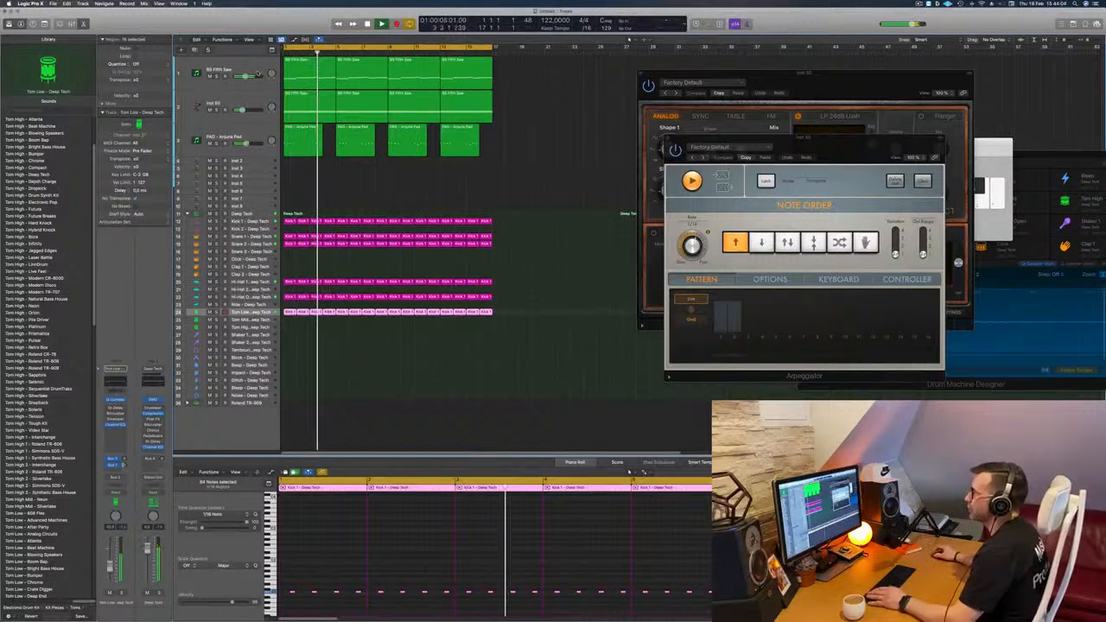
- Duplicate the BS Fifth Saw track with its instrument settings and copy its four regions onto the new track below
left_click(253, 68)
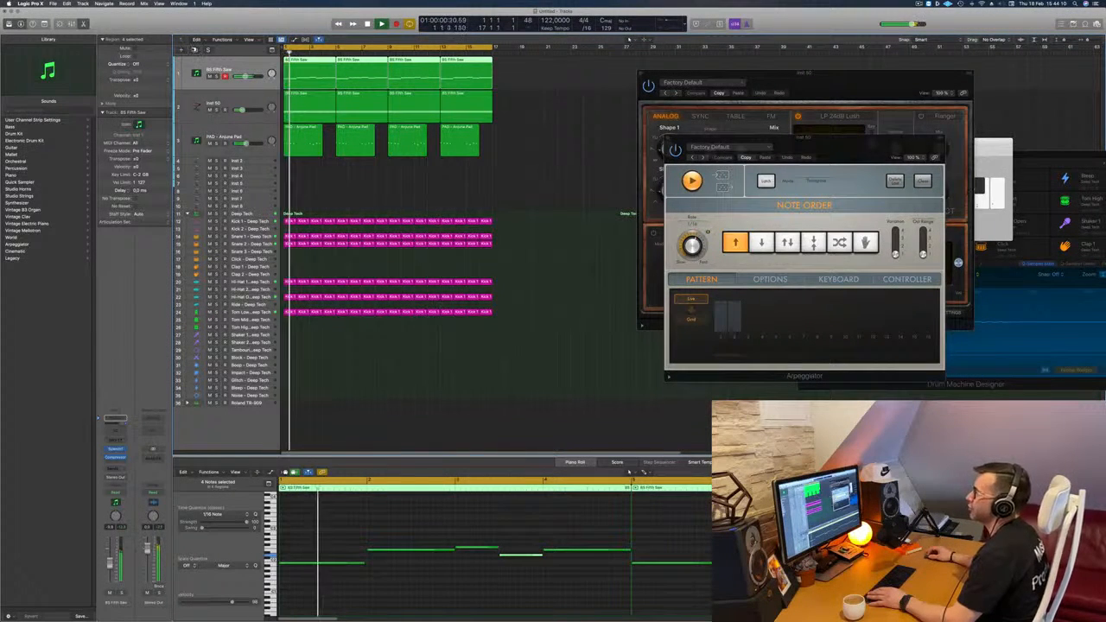
key("super+d")
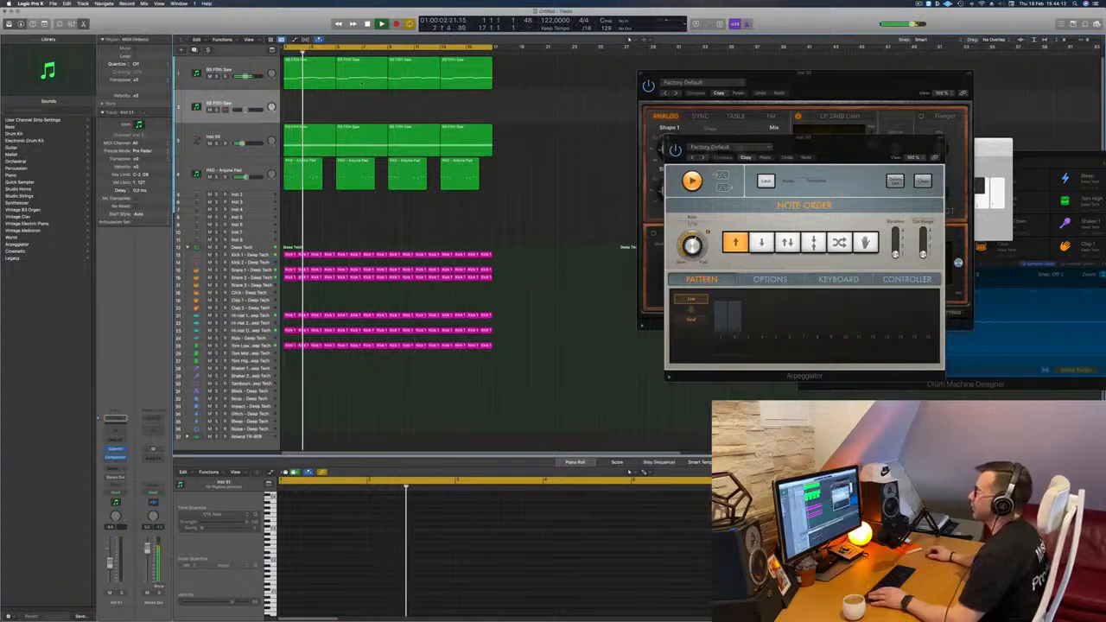
left_click_drag(318, 87, 322, 108)
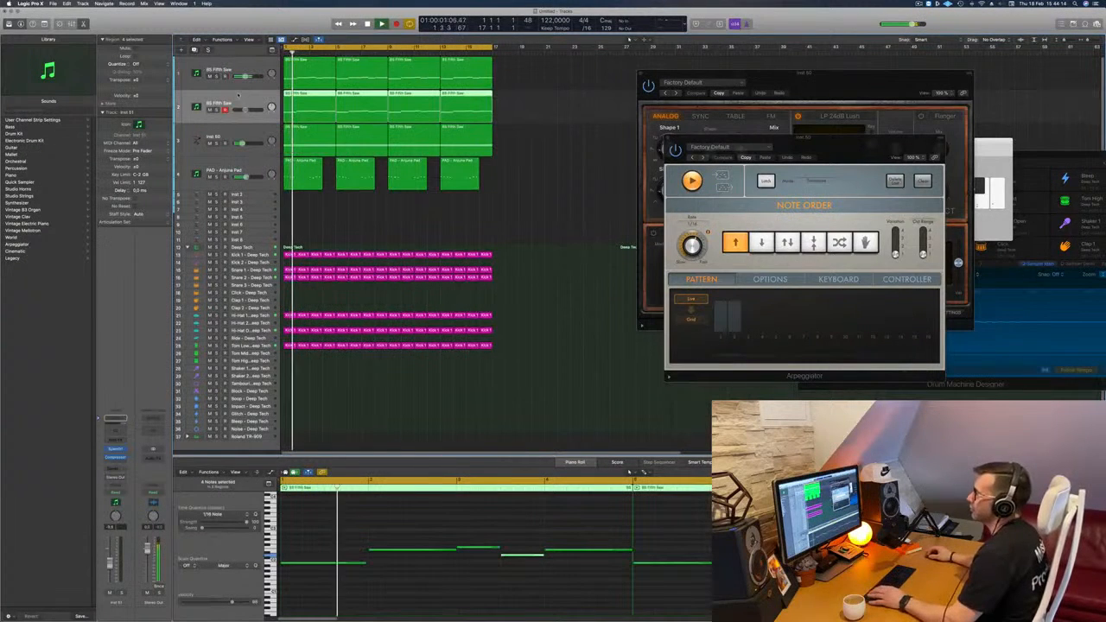
- Stop playback and delete the last three regions on the duplicate BS Fifth Saw track, keeping only the one at bar 1
key("space")
scroll(287, 505, "left", 3)
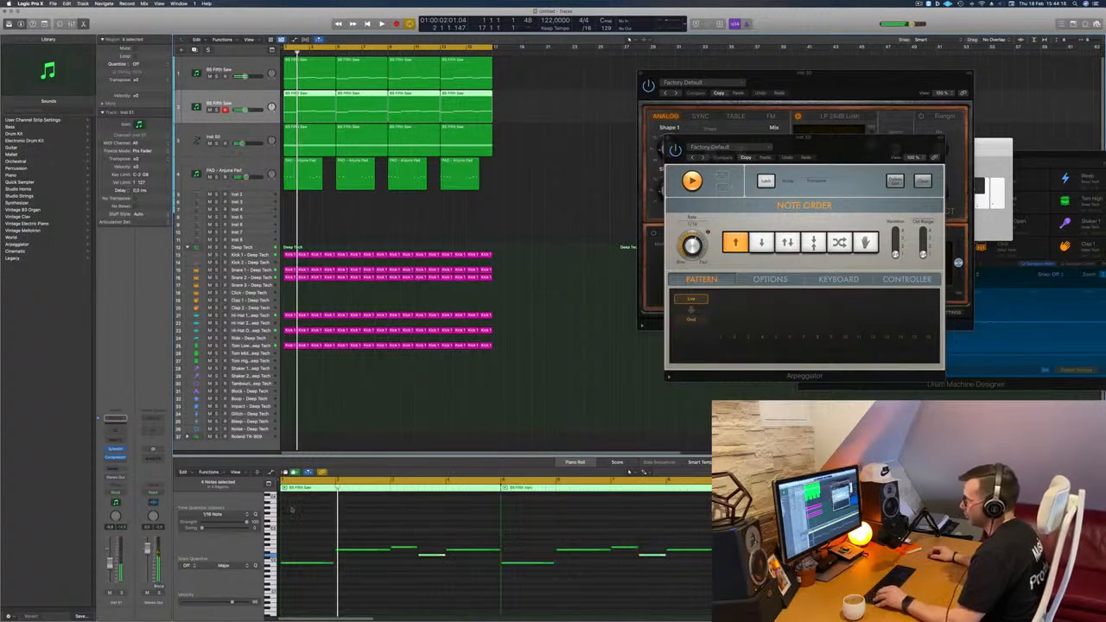
scroll(291, 510, "right", 1)
left_click_drag(548, 102, 365, 108)
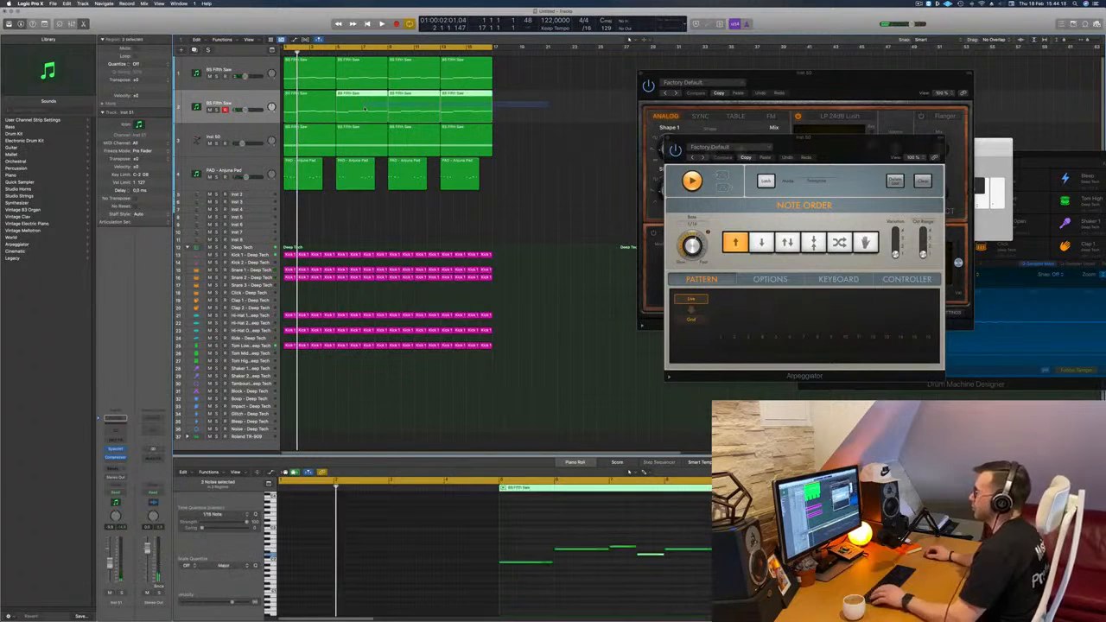
key("Delete")
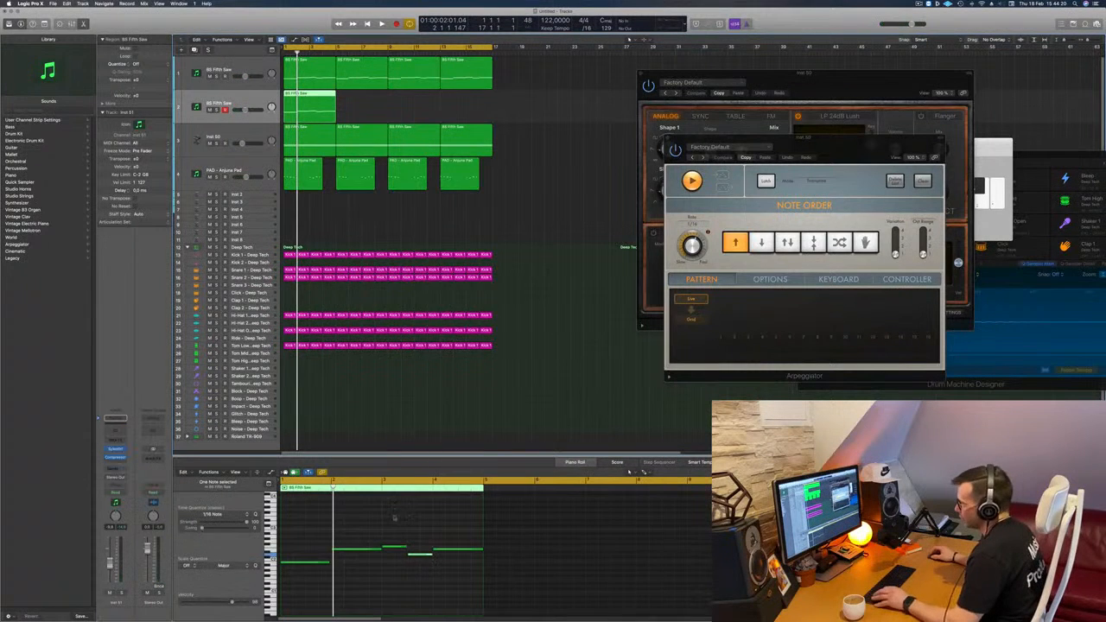
- Shorten all the long bass notes in the duplicate track's region to short stabs and play the result
left_click_drag(282, 586, 337, 551)
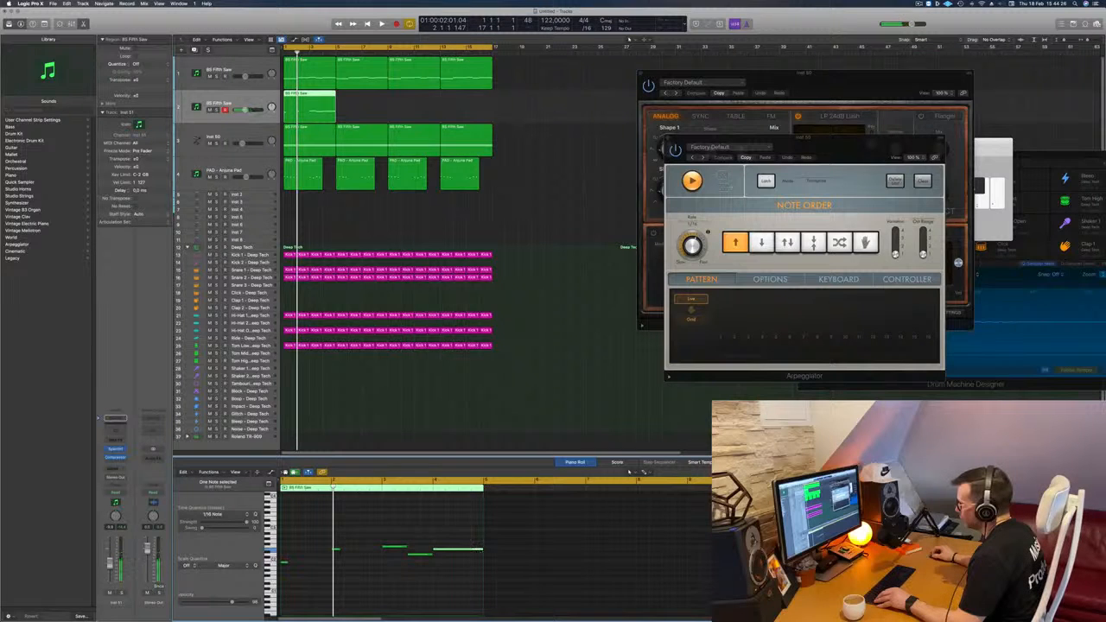
left_click_drag(481, 548, 439, 551)
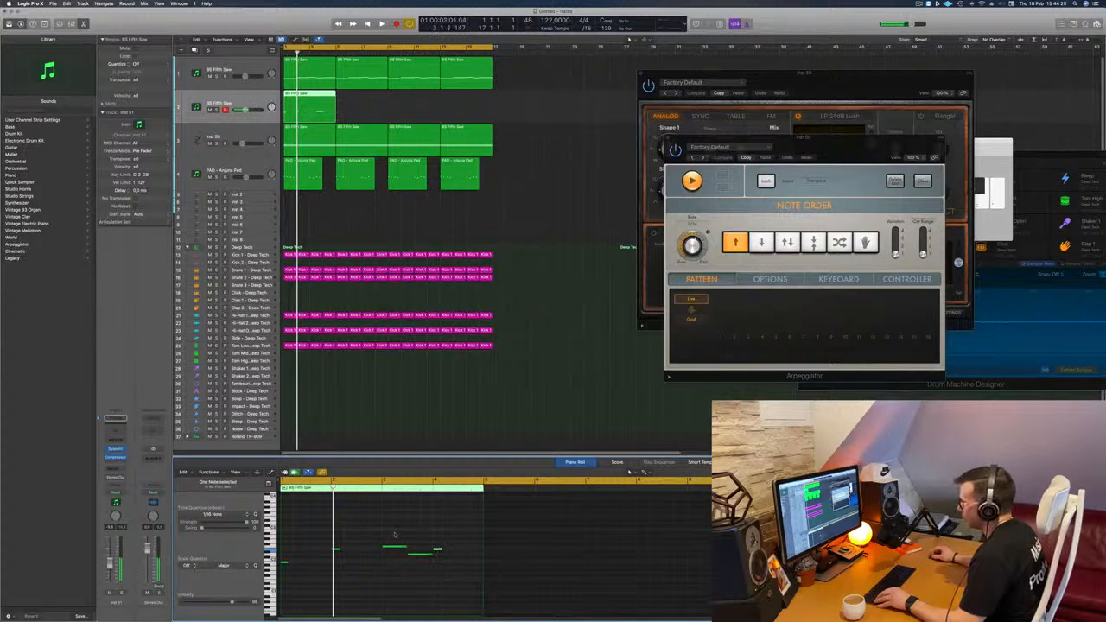
left_click_drag(432, 554, 411, 557)
key("space")
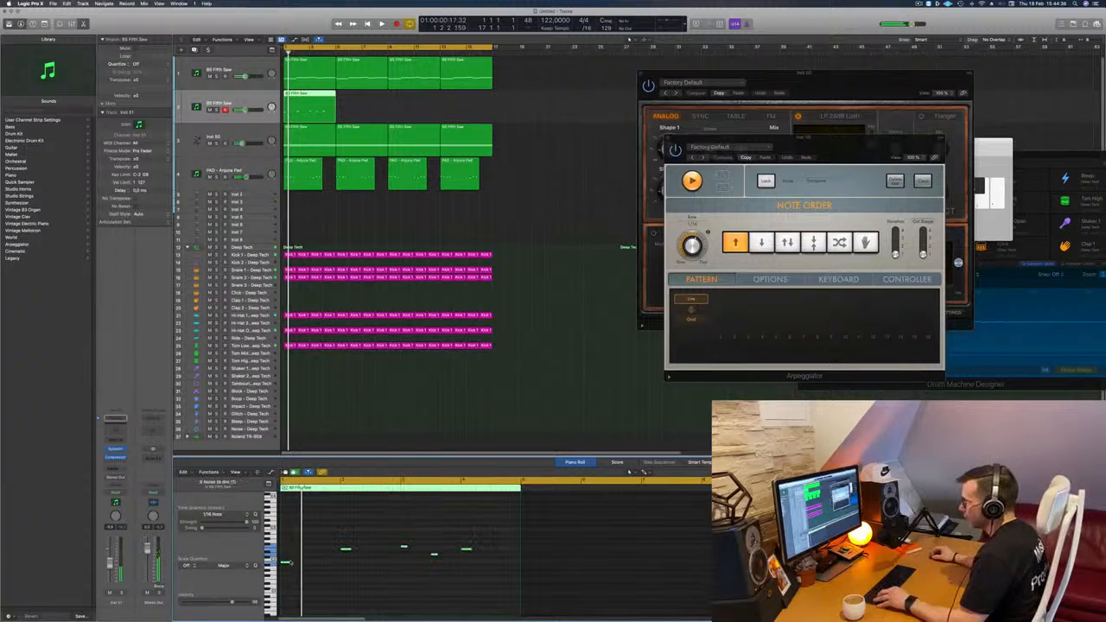
- Copy the short bass notes twice within the region so that each note becomes a group of three repeated hits
left_click_drag(293, 568, 302, 570)
key("super+Right")
key("super+Right")
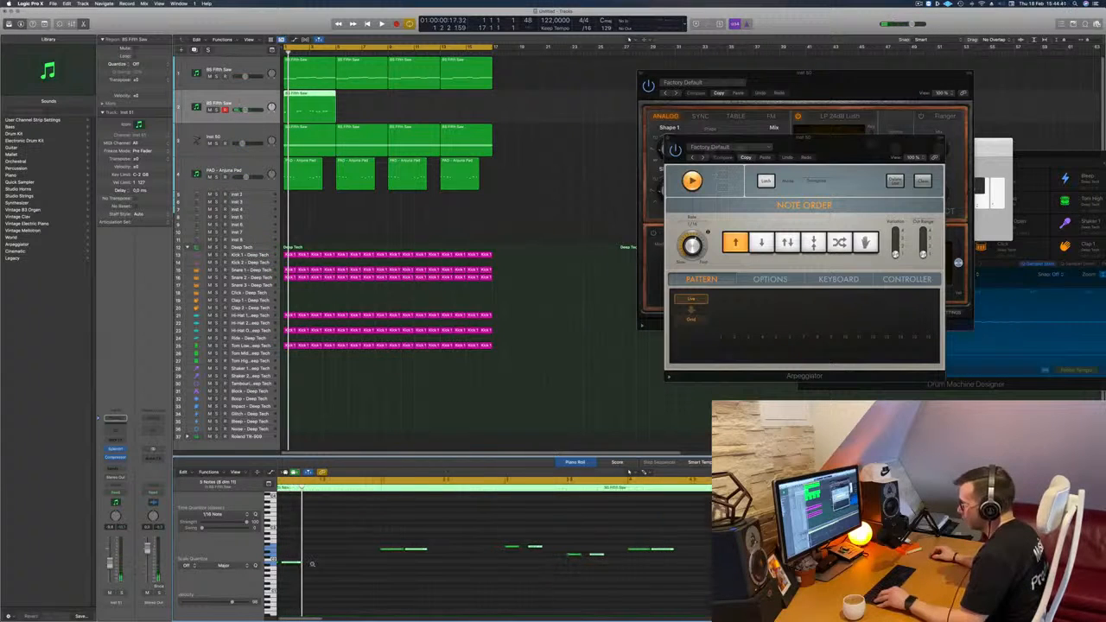
key("super+Left")
left_click_drag(298, 563, 322, 563)
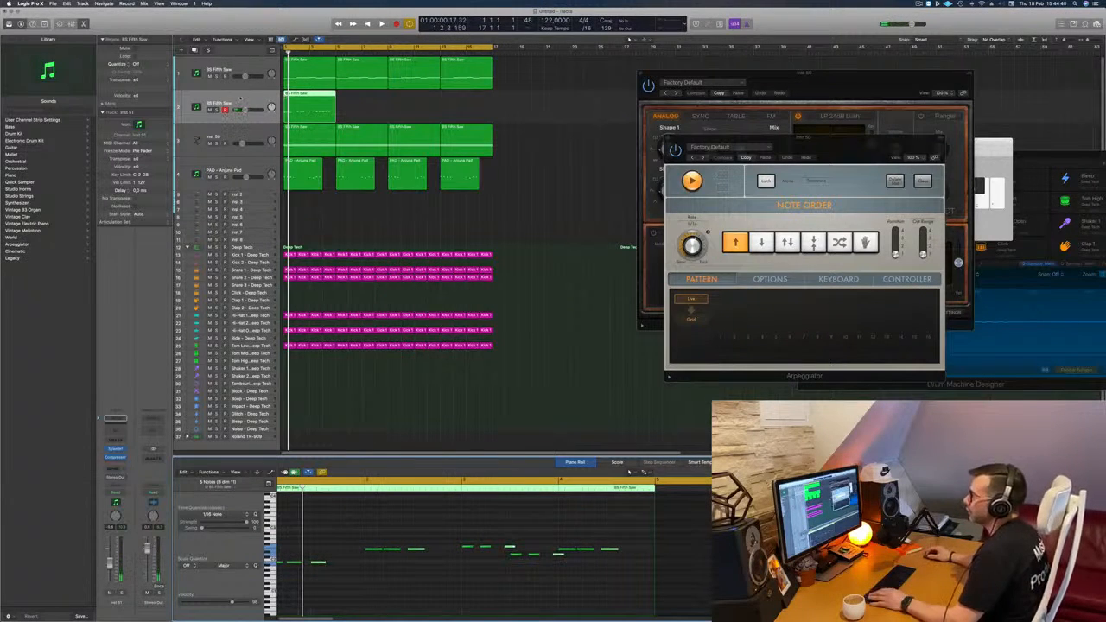
- Replace Sylenth1 on the duplicate bass track with the stereo Arturia Modular V instrument
left_click(124, 448)
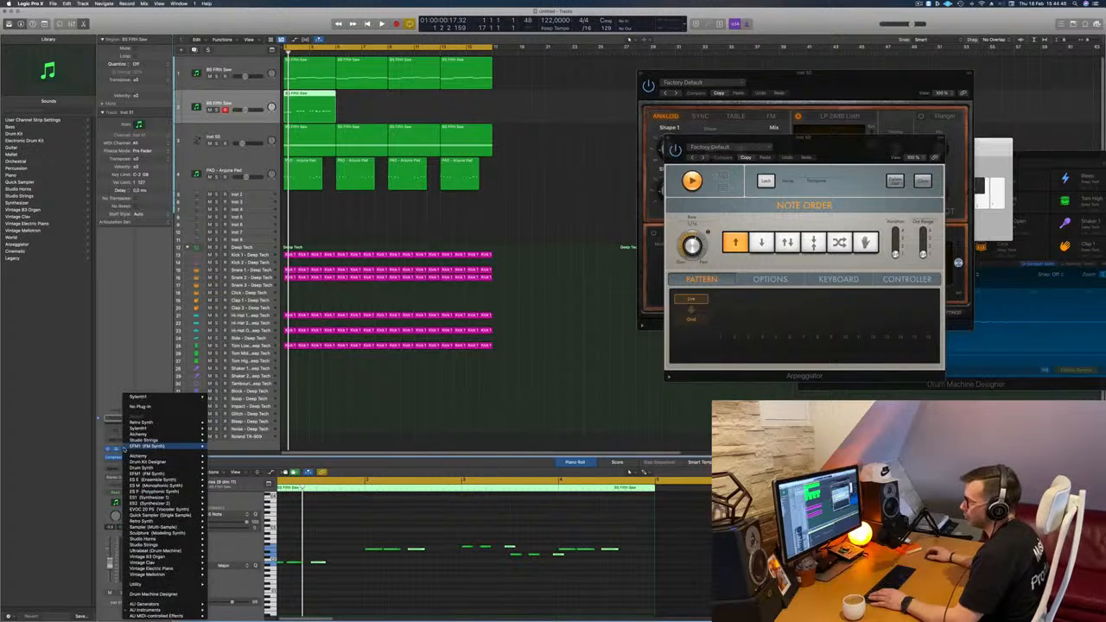
mouse_move(160, 609)
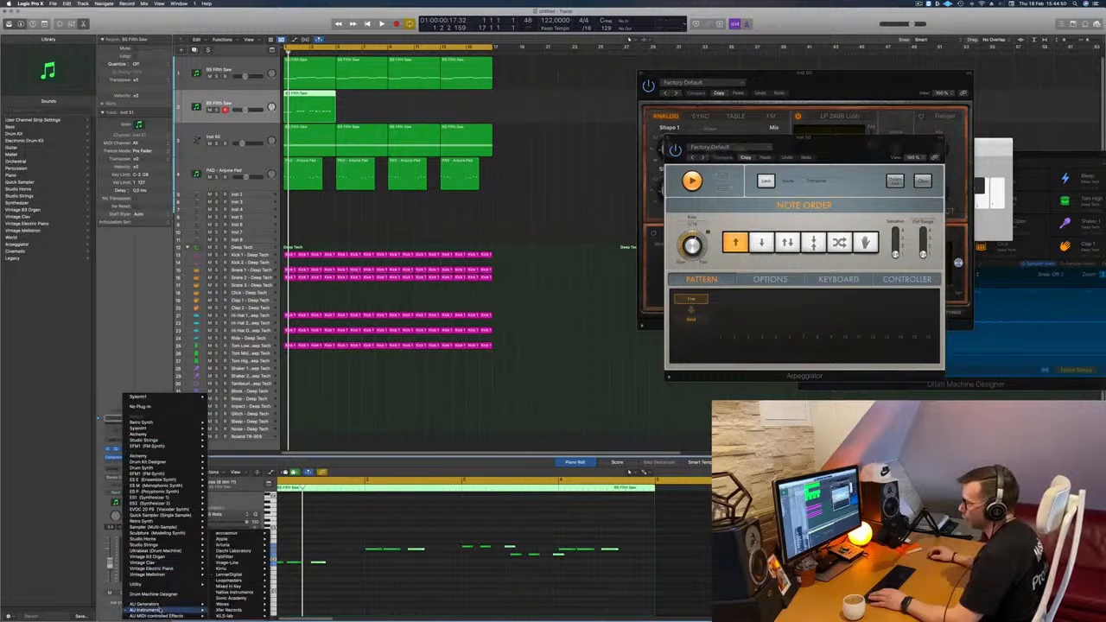
mouse_move(233, 545)
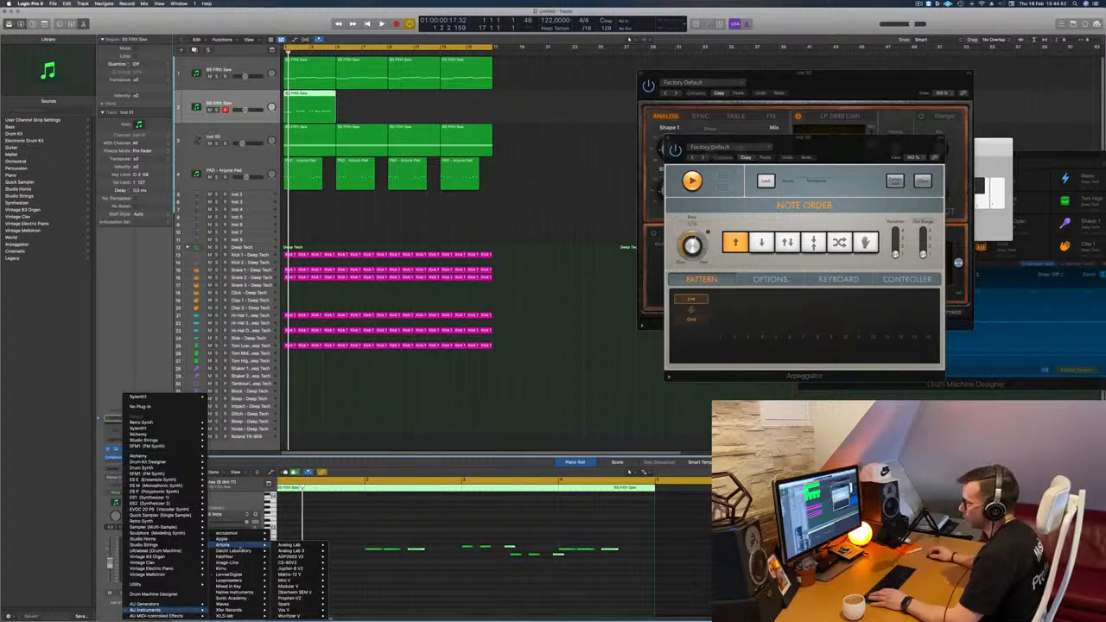
mouse_move(298, 562)
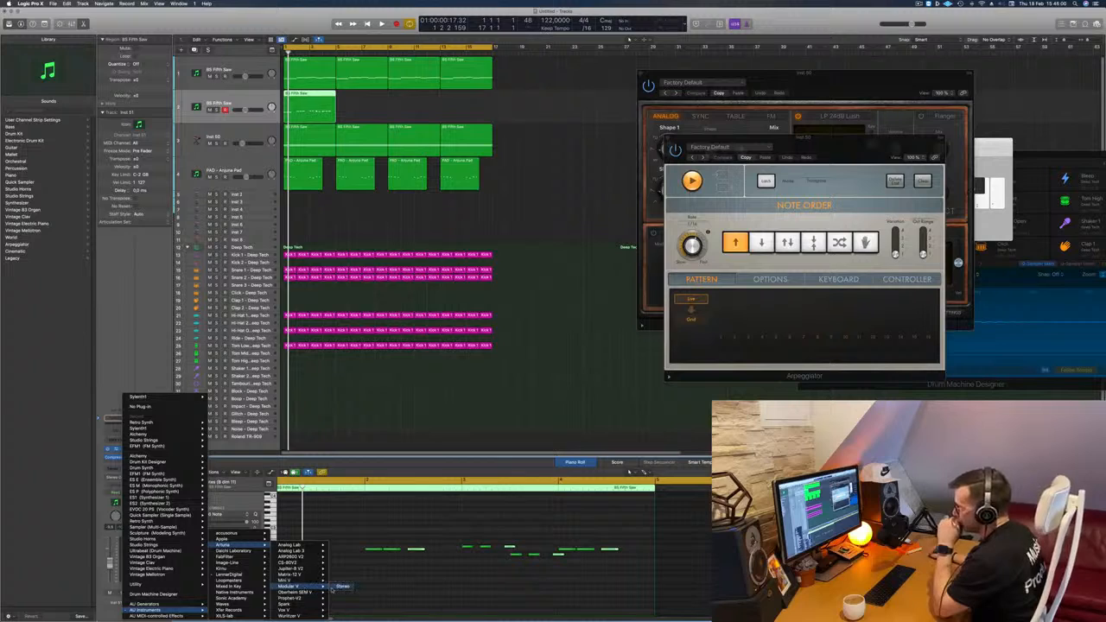
left_click(341, 587)
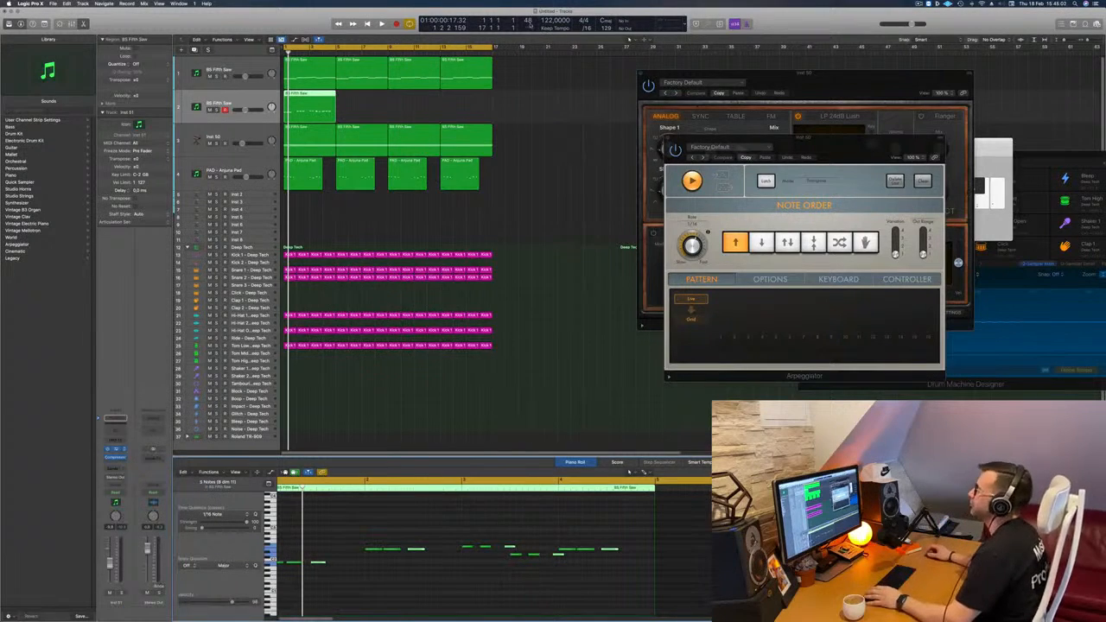
left_click_drag(533, 102, 679, 75)
- Play the loop and solo the Modular V track briefly to hear its sound alone and in the mix
key("space")
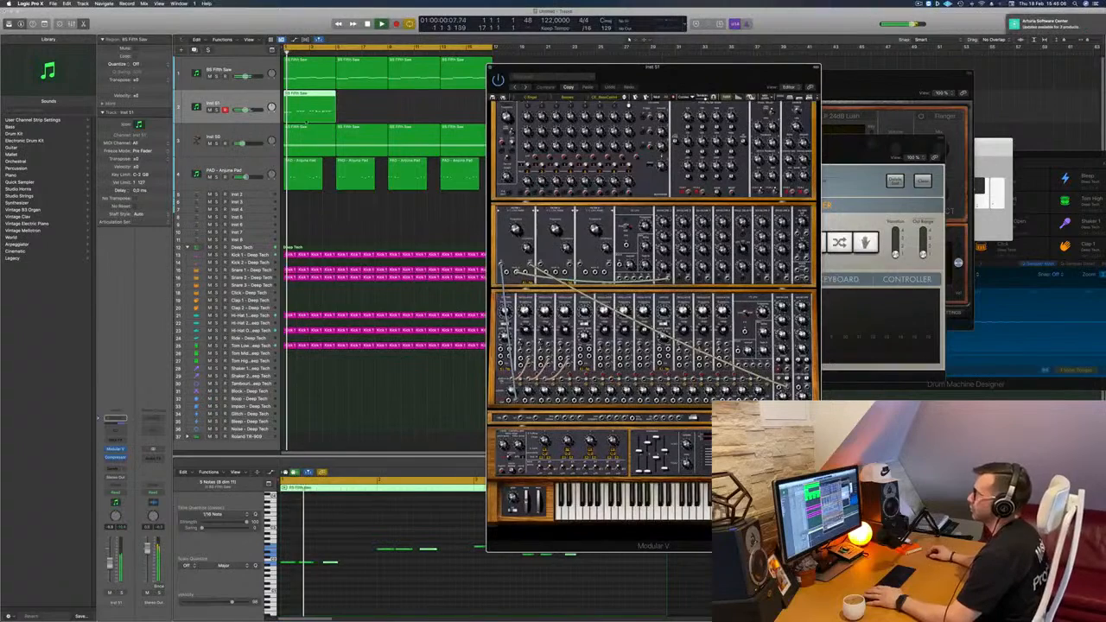
key("s")
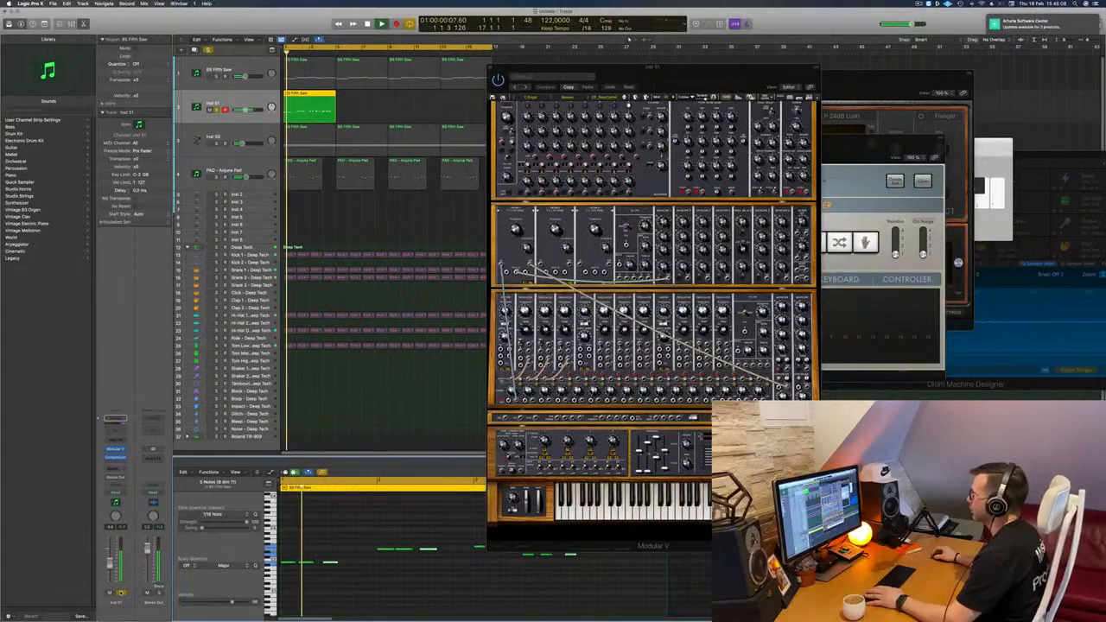
key("s")
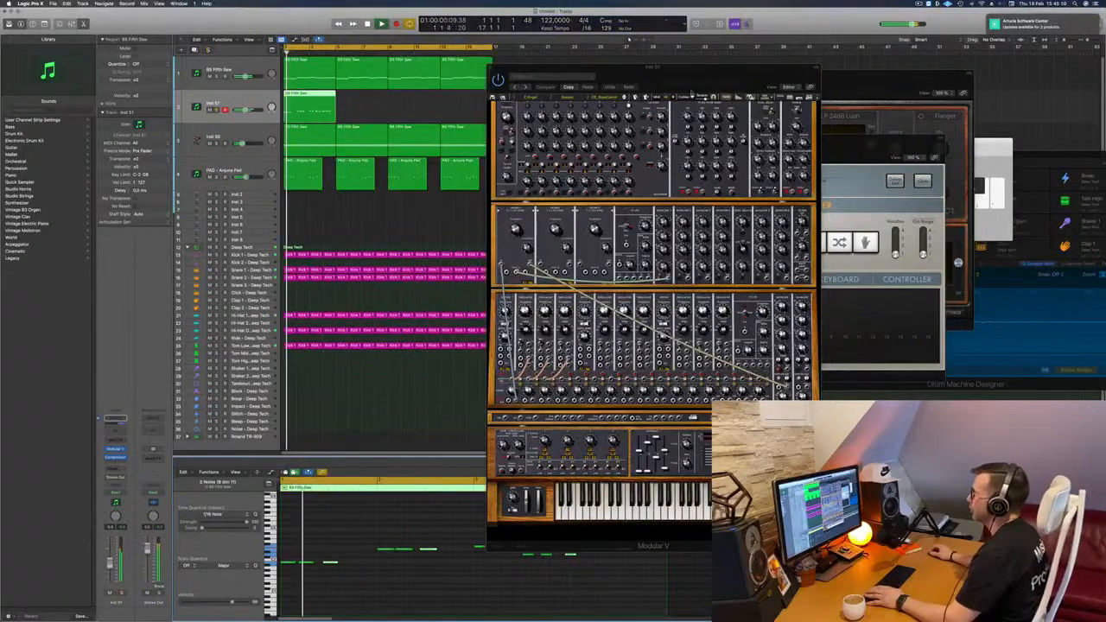
left_click_drag(700, 78, 679, 87)
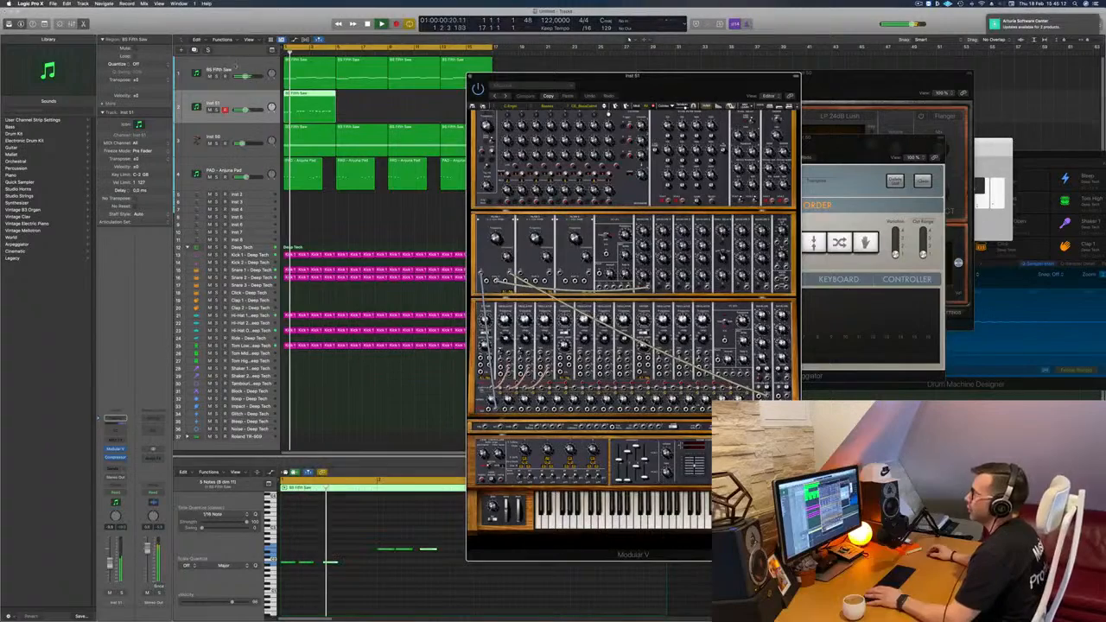
- Mute the original BS Fifth Saw track and restart the loop to hear the Modular V bass in its place
left_click(238, 66)
key("space")
key("space")
key("space")
key("m")
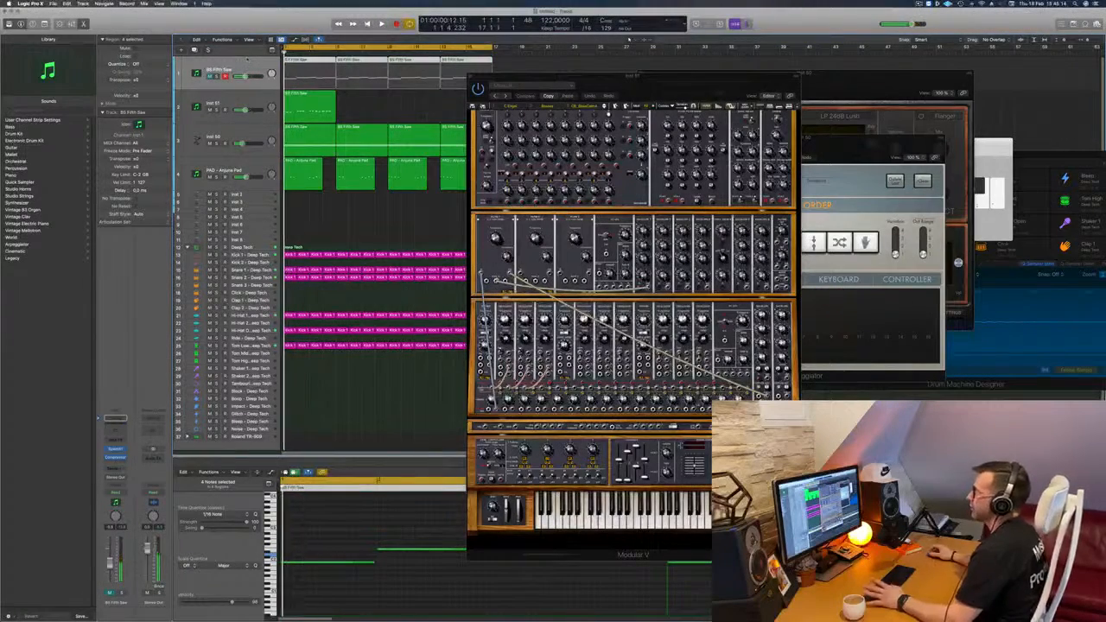
left_click_drag(630, 92, 590, 84)
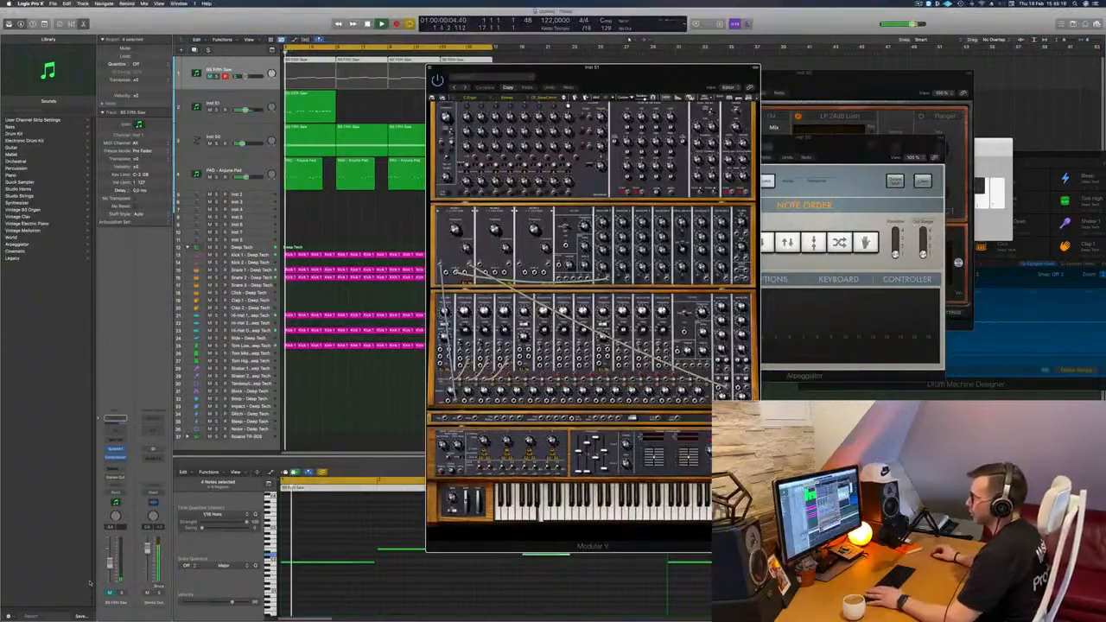
- Move the third hit of each Modular V note group closer to the second, and copy the groups after themselves at even spacing
left_click(309, 106)
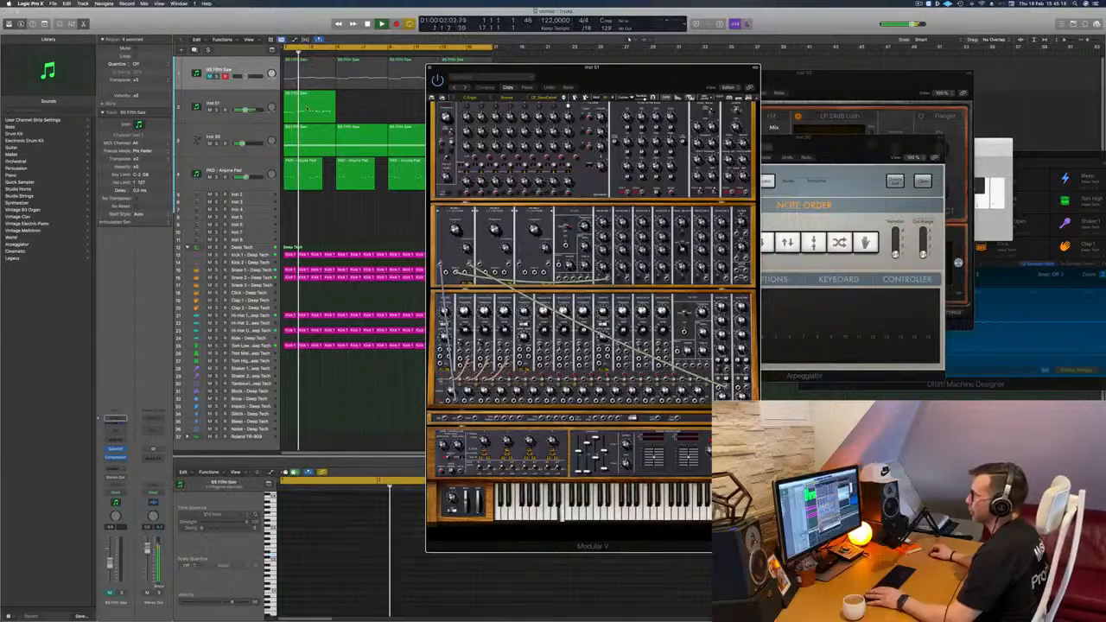
key("space")
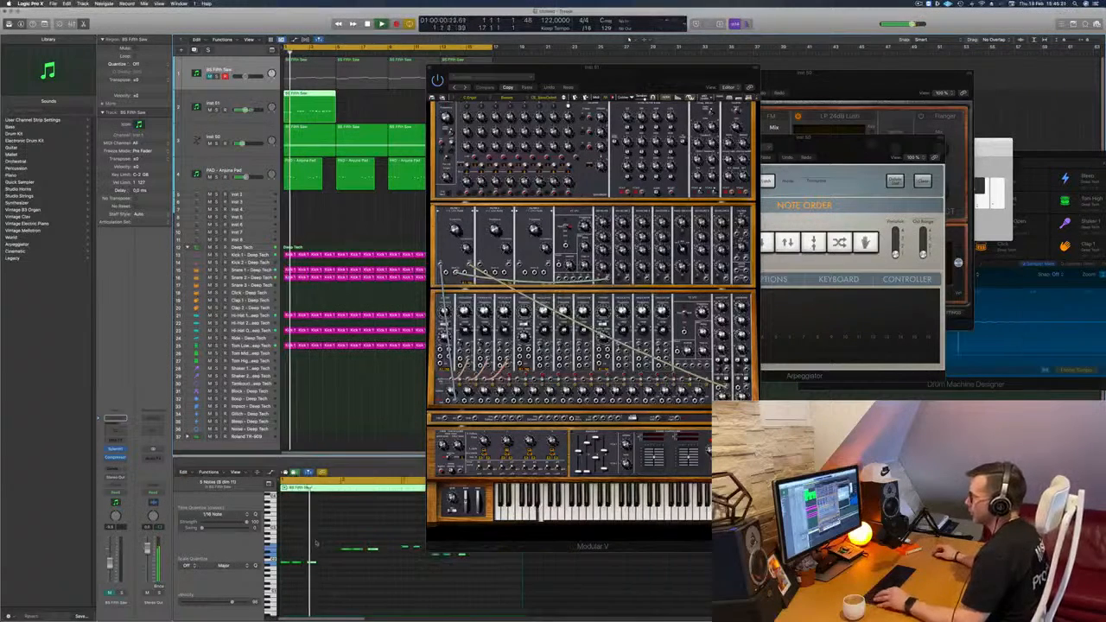
scroll(317, 565, "up", 5)
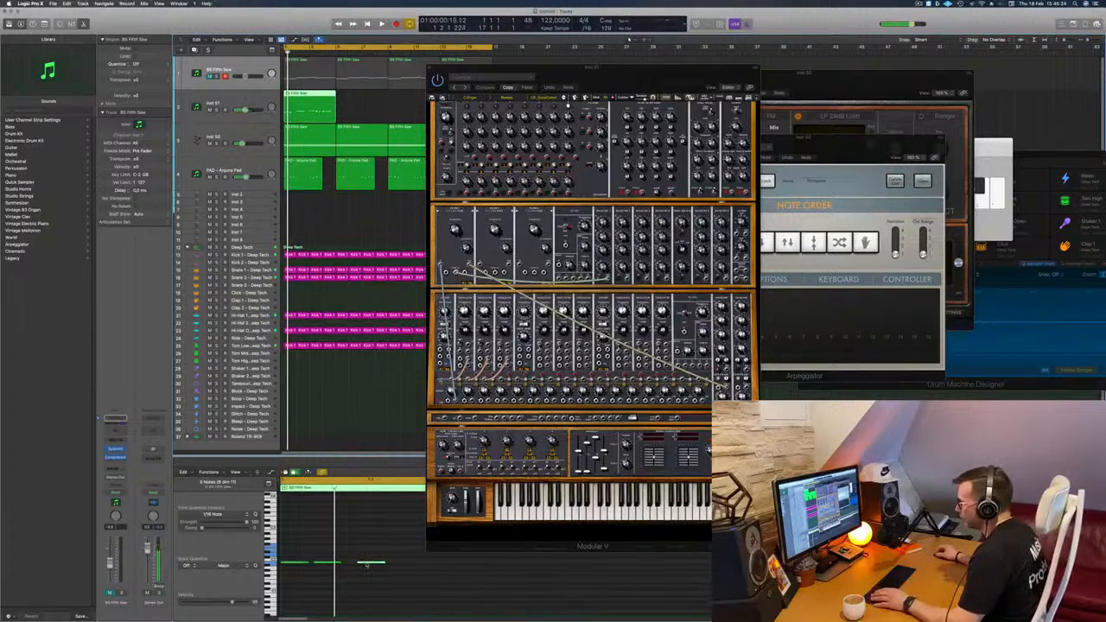
left_click_drag(367, 565, 356, 565)
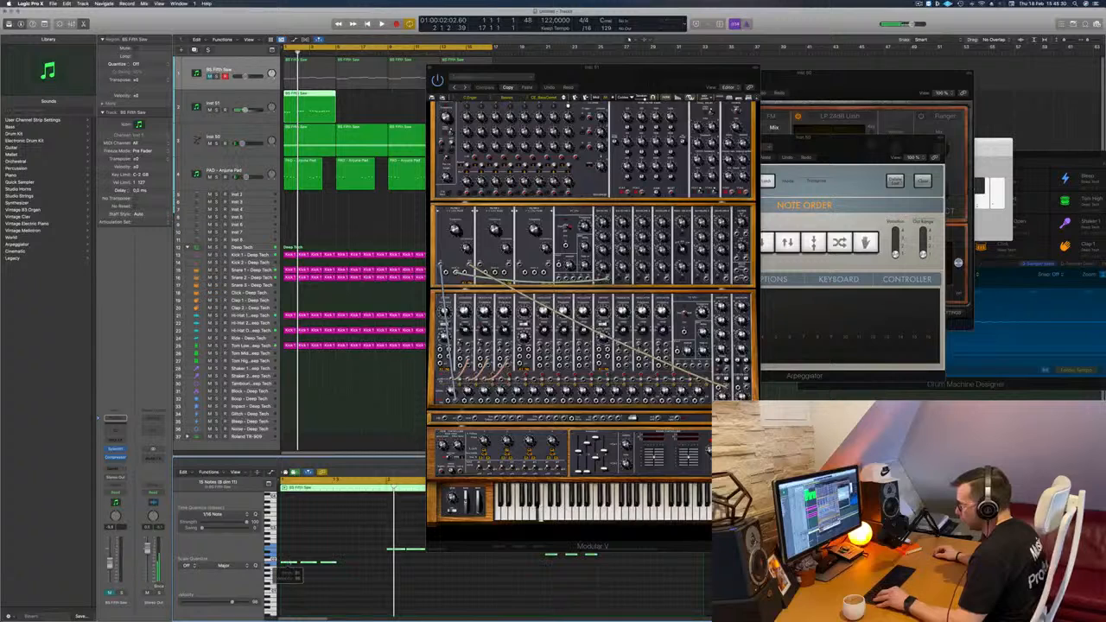
left_click_drag(290, 565, 353, 567)
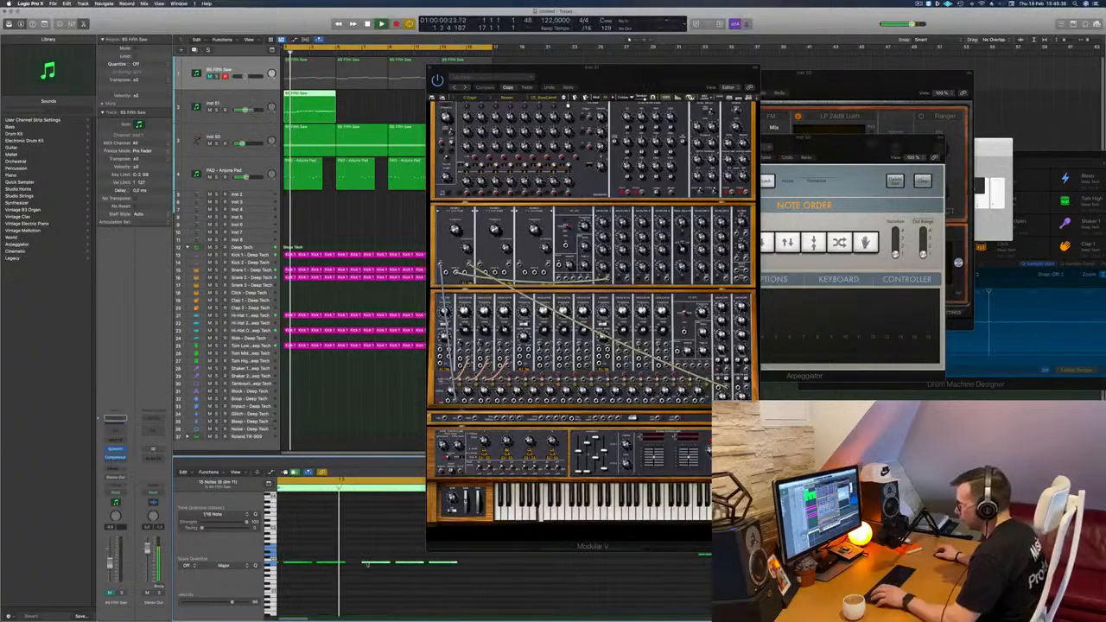
left_click_drag(370, 563, 354, 567)
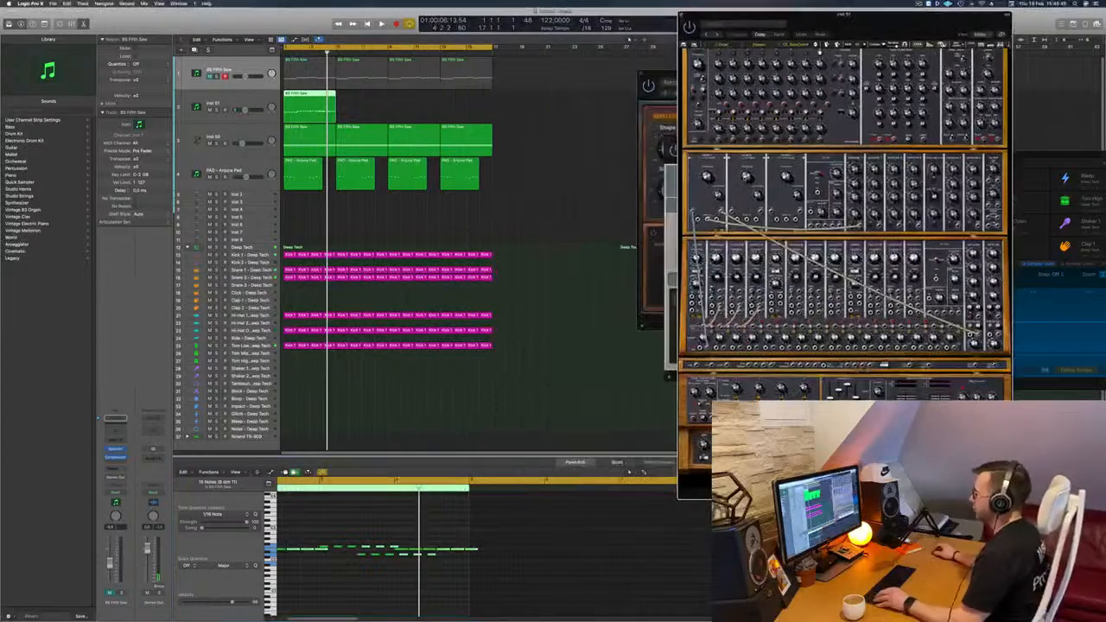
- Remove the surplus overlapping notes from the Modular V note groups, shorten the notes of the last group, and play the pattern
scroll(349, 521, "left", 5)
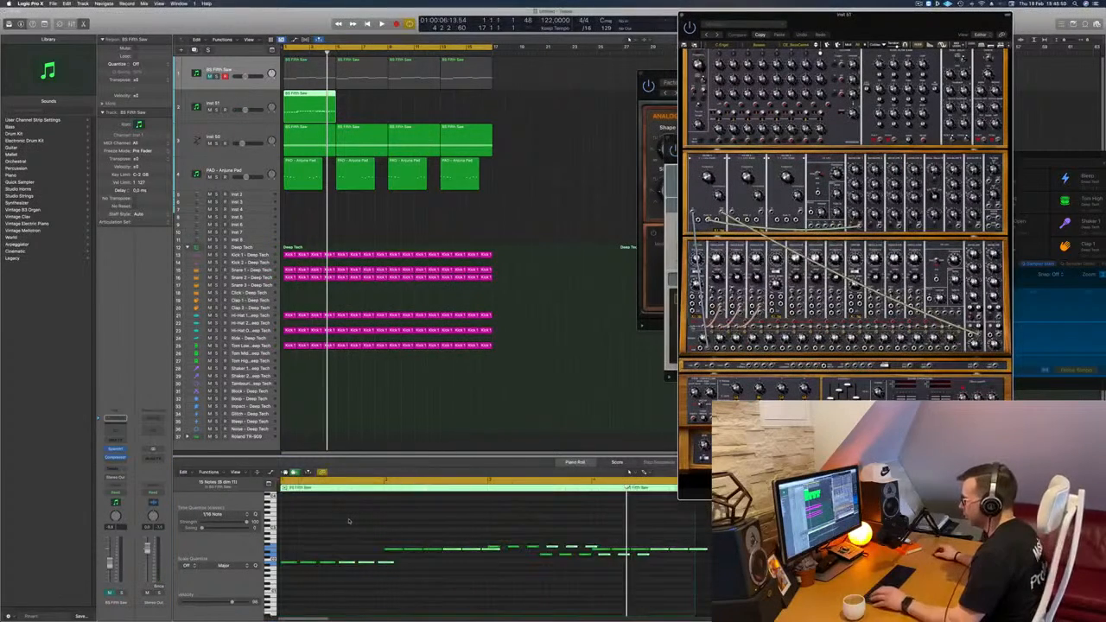
left_click(384, 563)
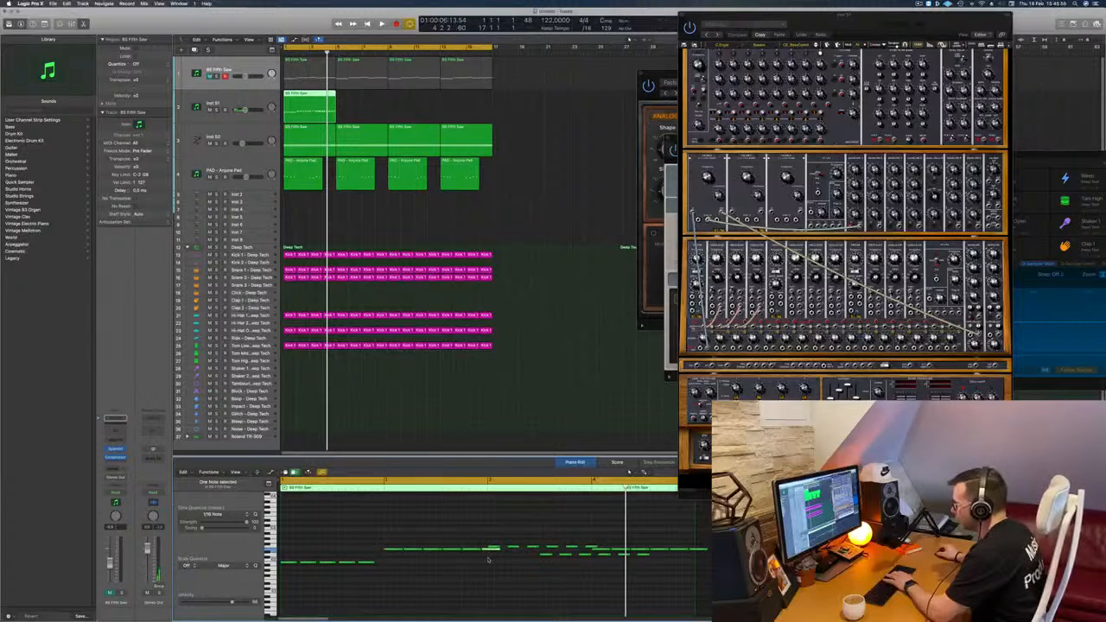
left_click_drag(383, 535, 477, 553)
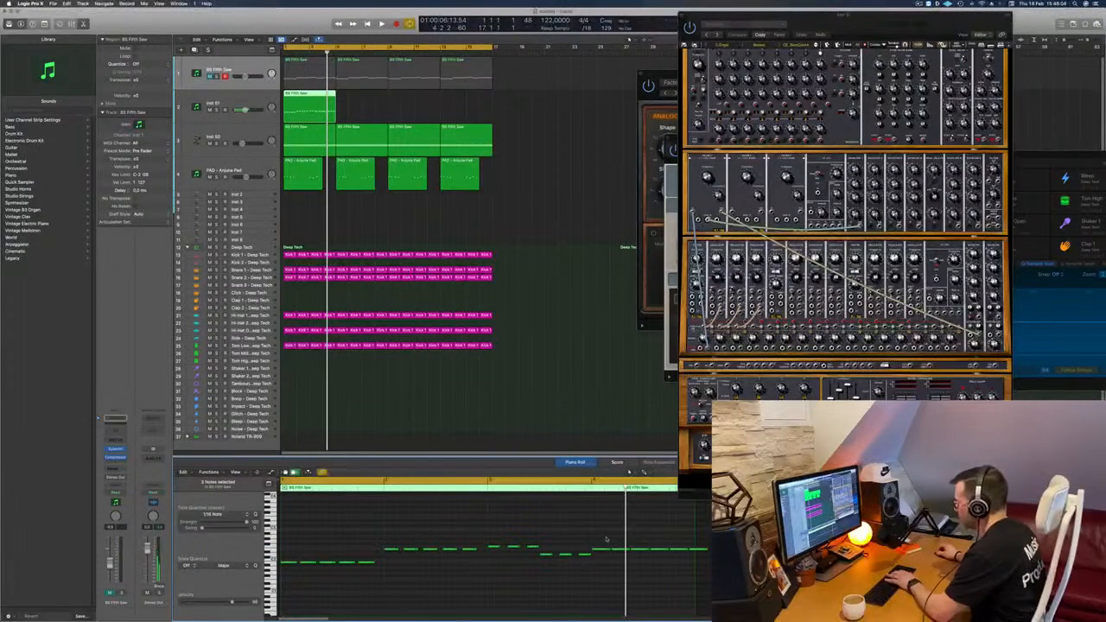
left_click_drag(606, 538, 708, 559)
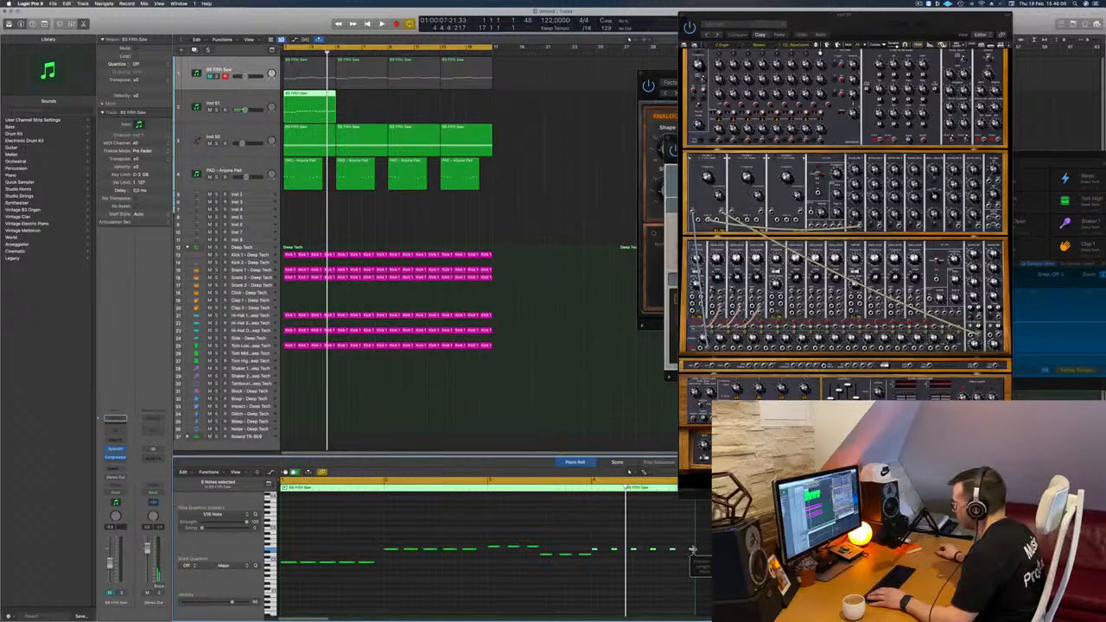
key("space")
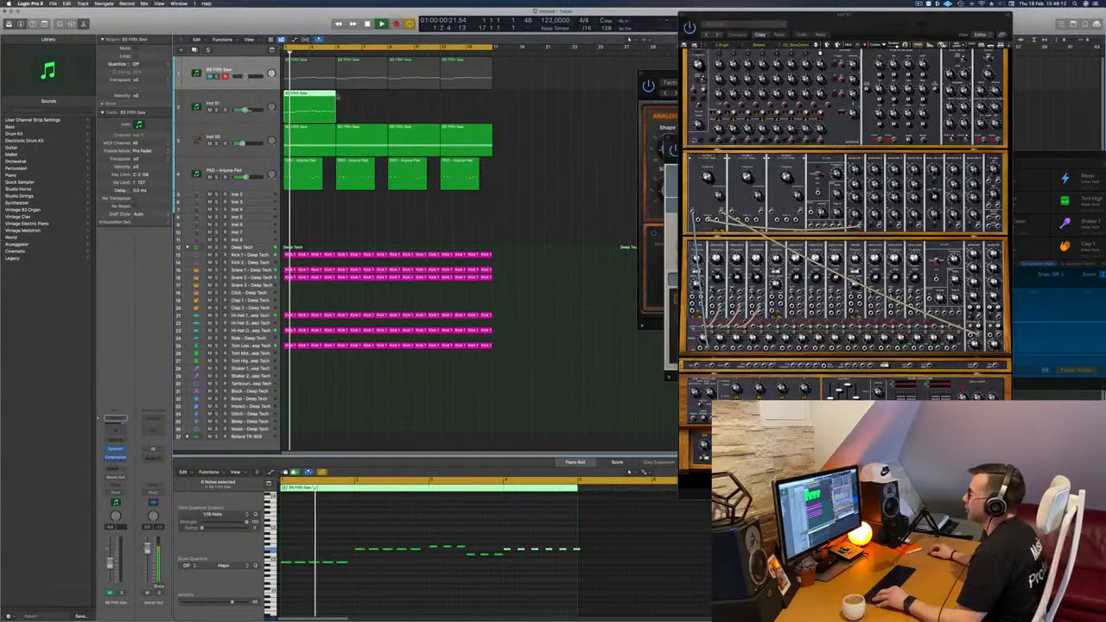
- Copy the Modular V region until it fills the 16-bar loop, mute the Inst 50 arpeggio track, and restart playback
left_click_drag(322, 104, 439, 107)
left_click(326, 113, "shift")
key("space")
left_click(209, 144)
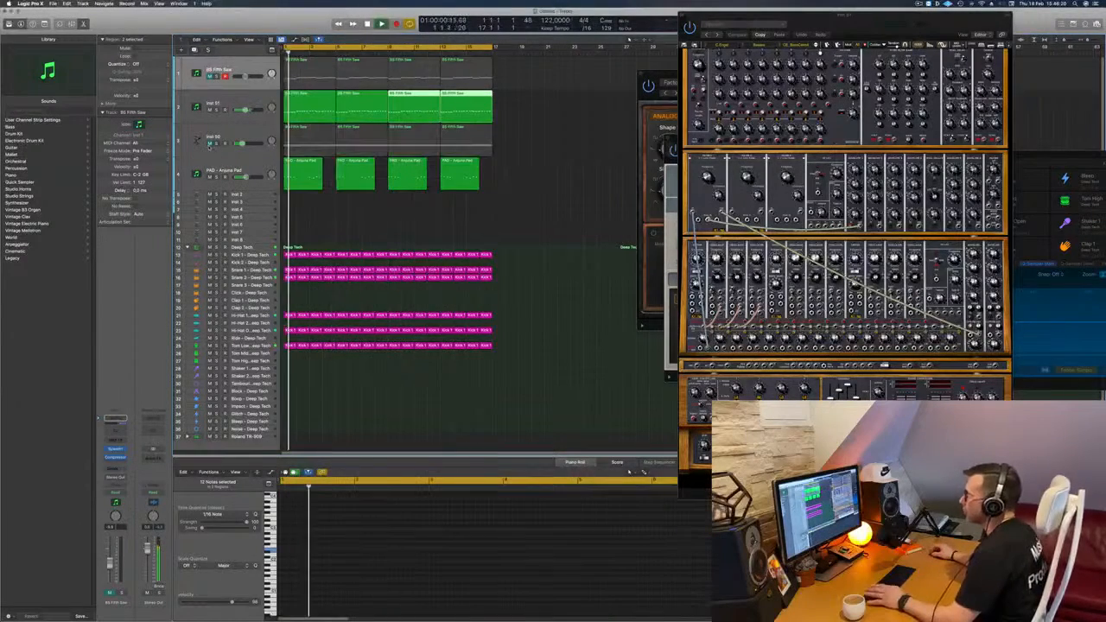
key("space")
key("space")
- Load the first preset of the Basses category from all Modular V banks and play the loop with it
left_click_drag(854, 23, 682, 130)
key("space")
key("space")
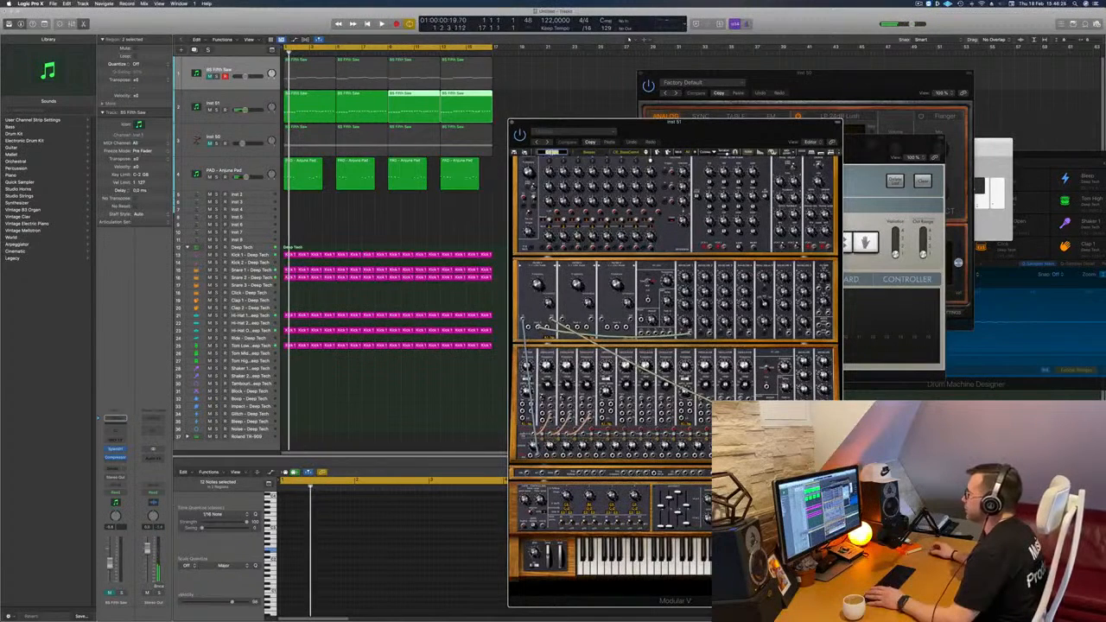
left_click(546, 152)
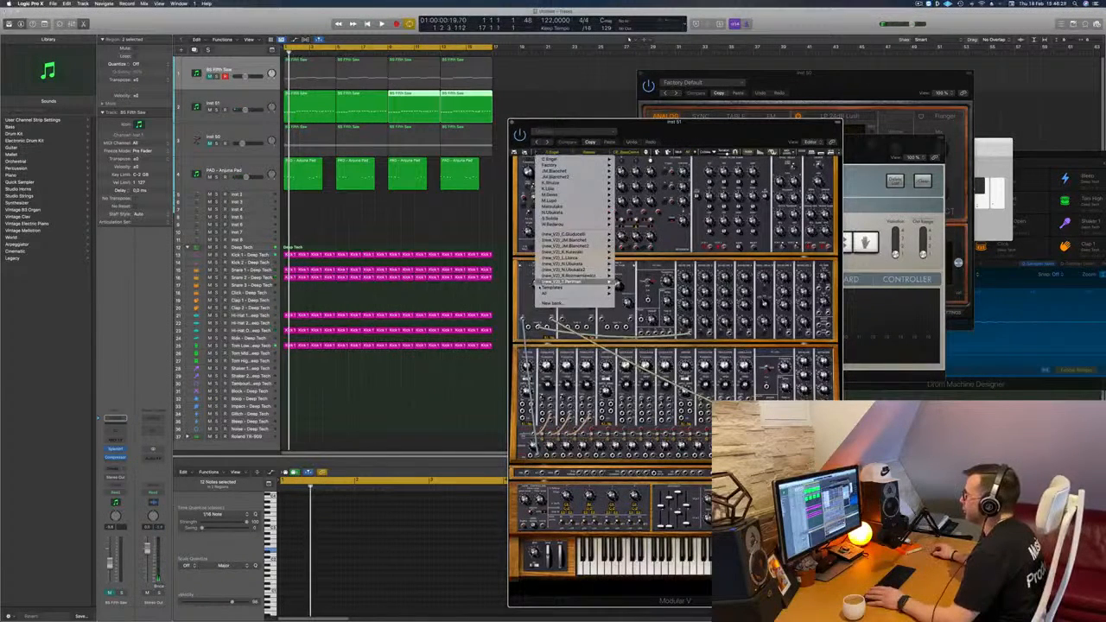
mouse_move(553, 295)
mouse_move(639, 295)
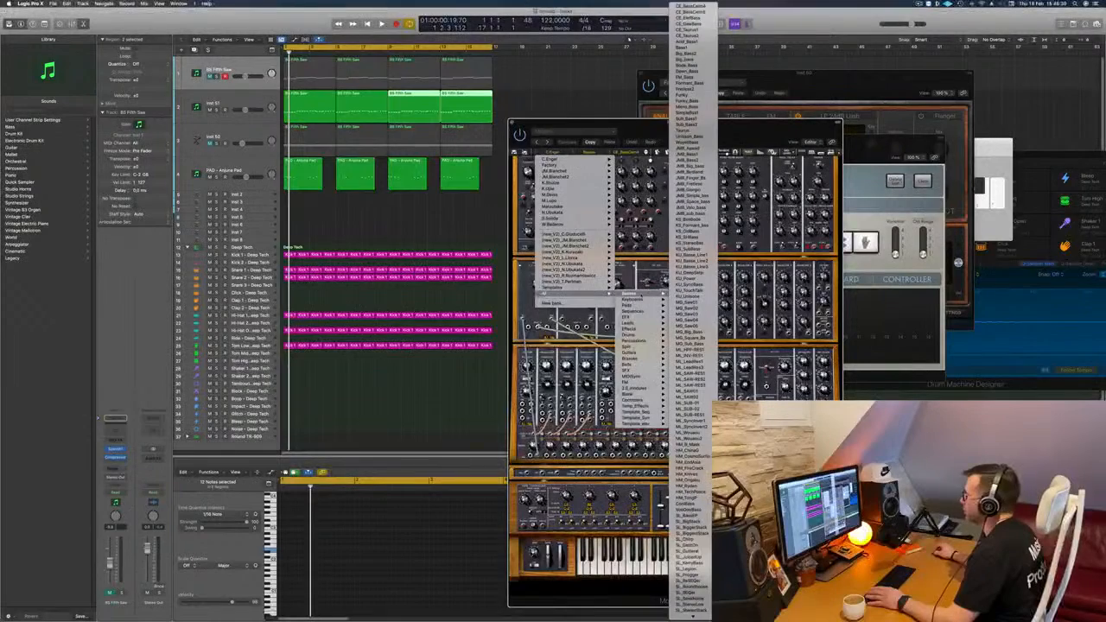
left_click(704, 8)
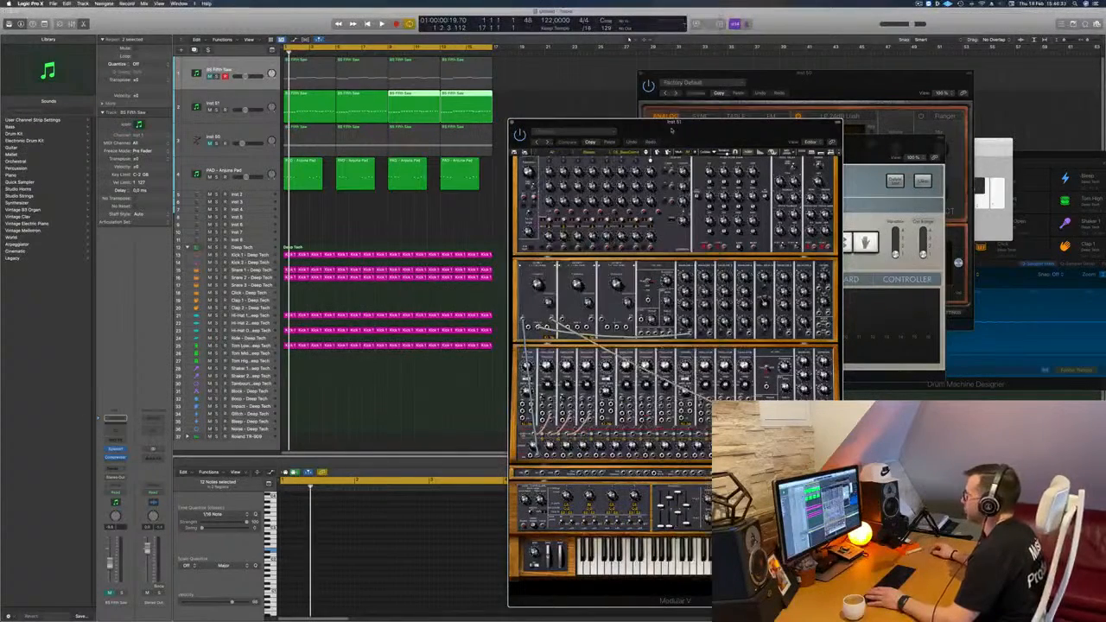
left_click_drag(685, 132, 694, 56)
key("space")
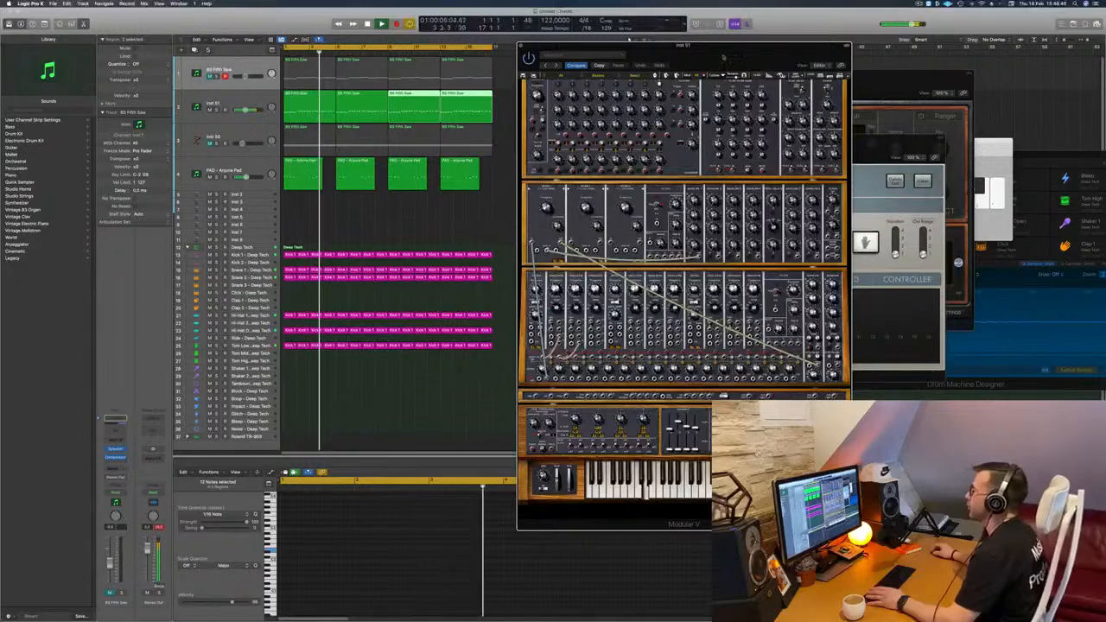
- Restart the loop and step forward through the Modular V bass presets to audition them in the mix
left_click_drag(724, 55, 778, 74)
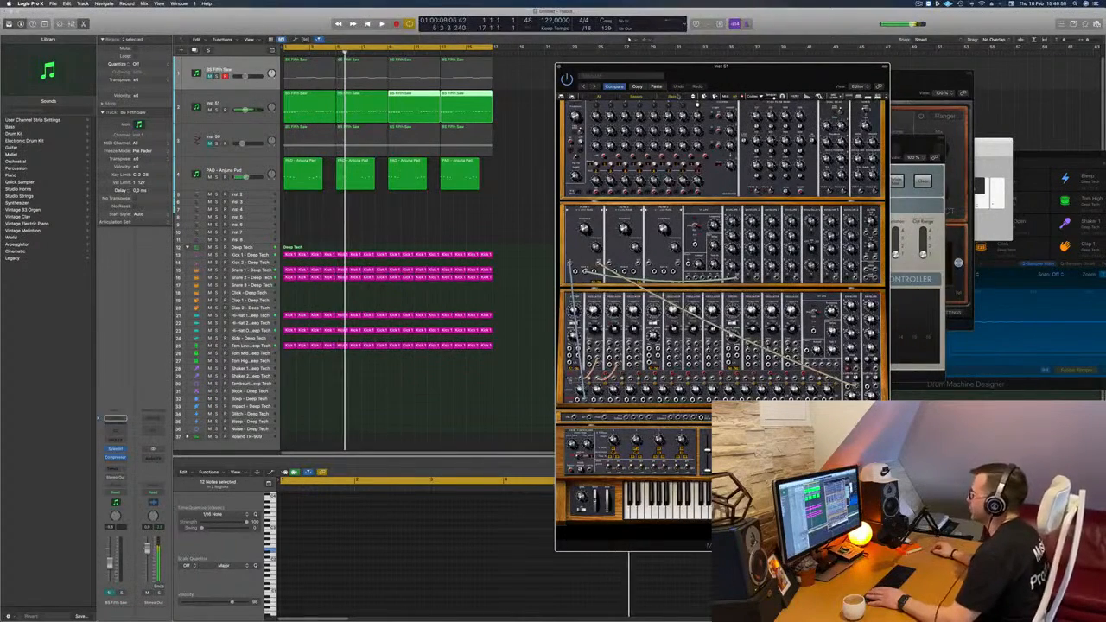
key("space")
key("space")
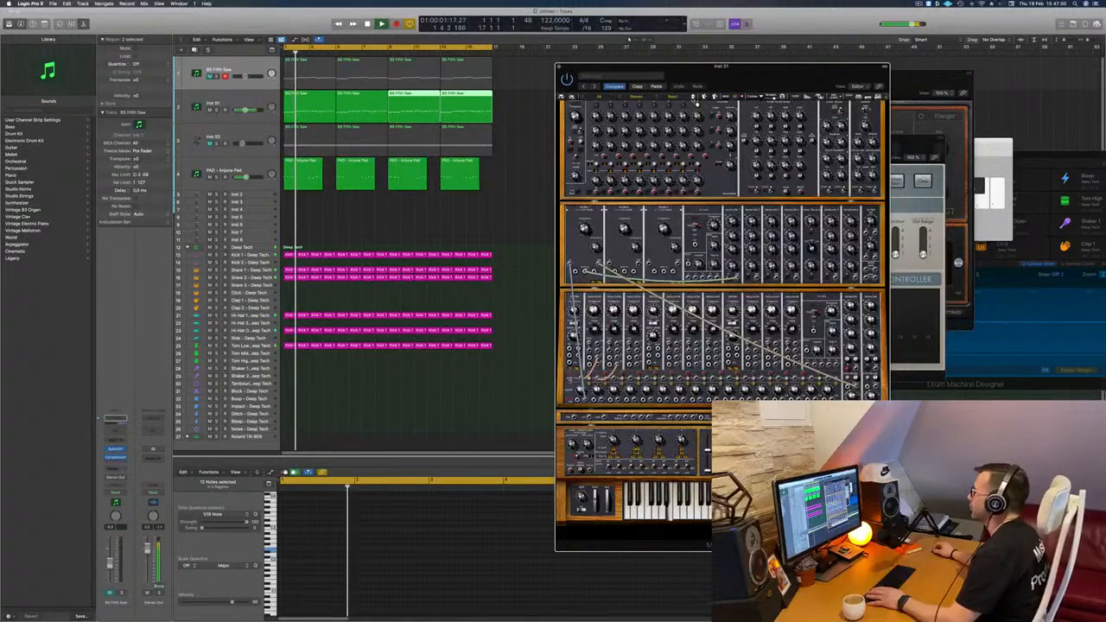
left_click(693, 98)
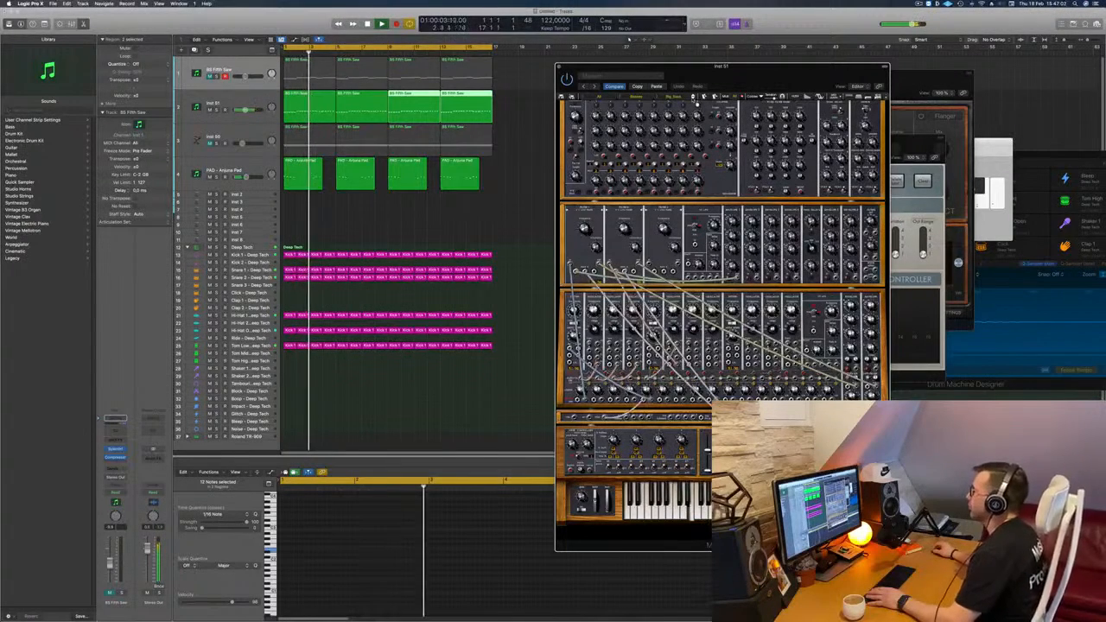
left_click(693, 99)
left_click(694, 99)
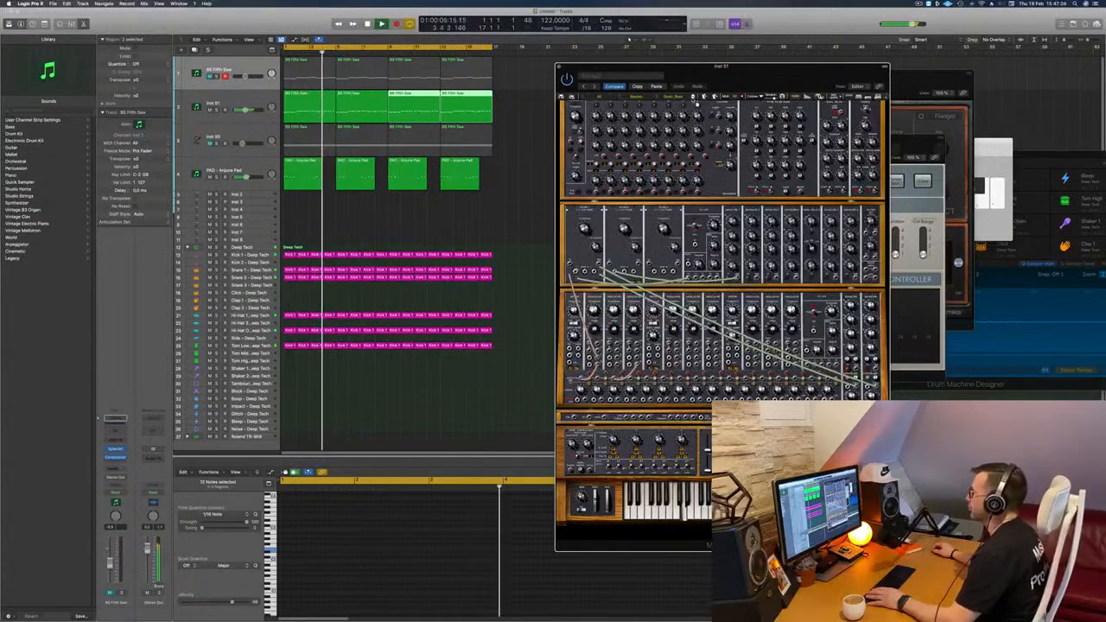
left_click(694, 99)
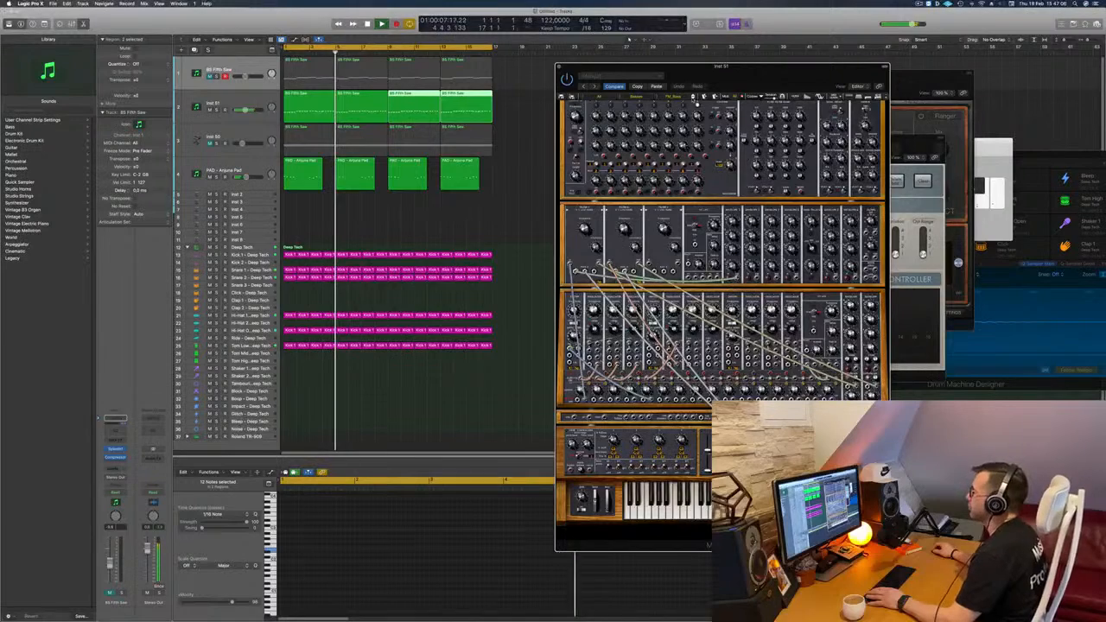
- Audition successive Modular V presets on the Inst 51 track during playback and keep a suitable sound
left_click(696, 101)
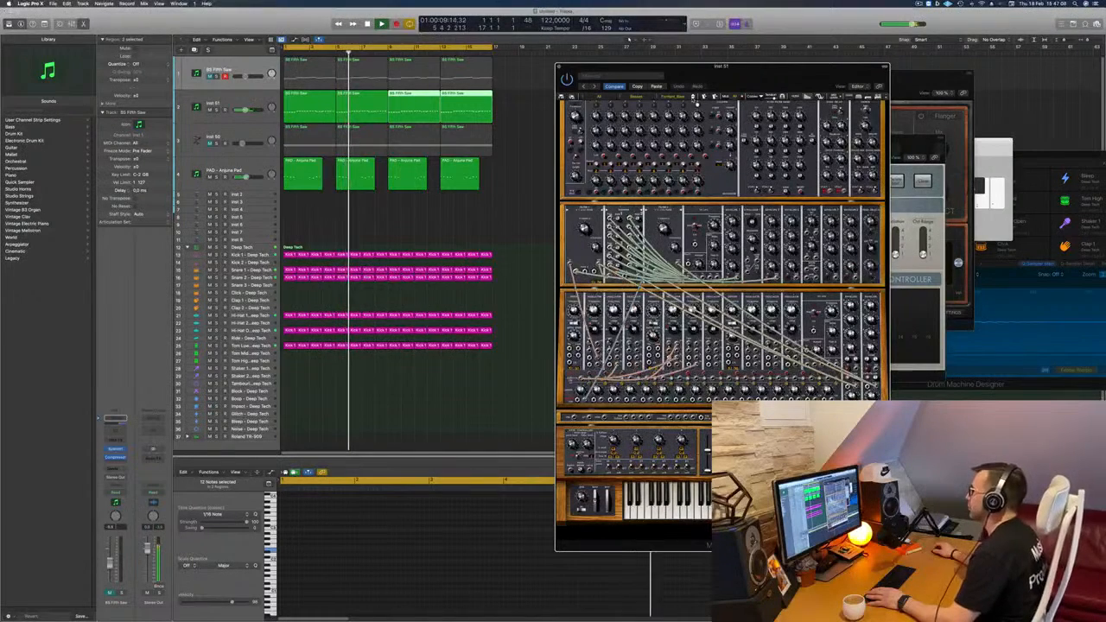
left_click(695, 100)
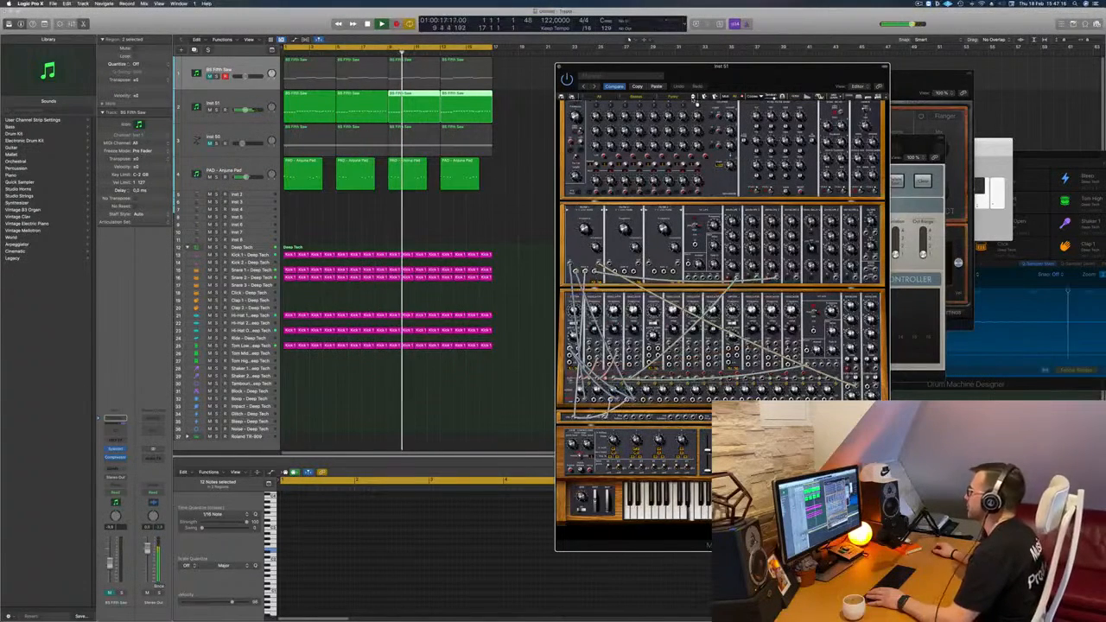
left_click(694, 98)
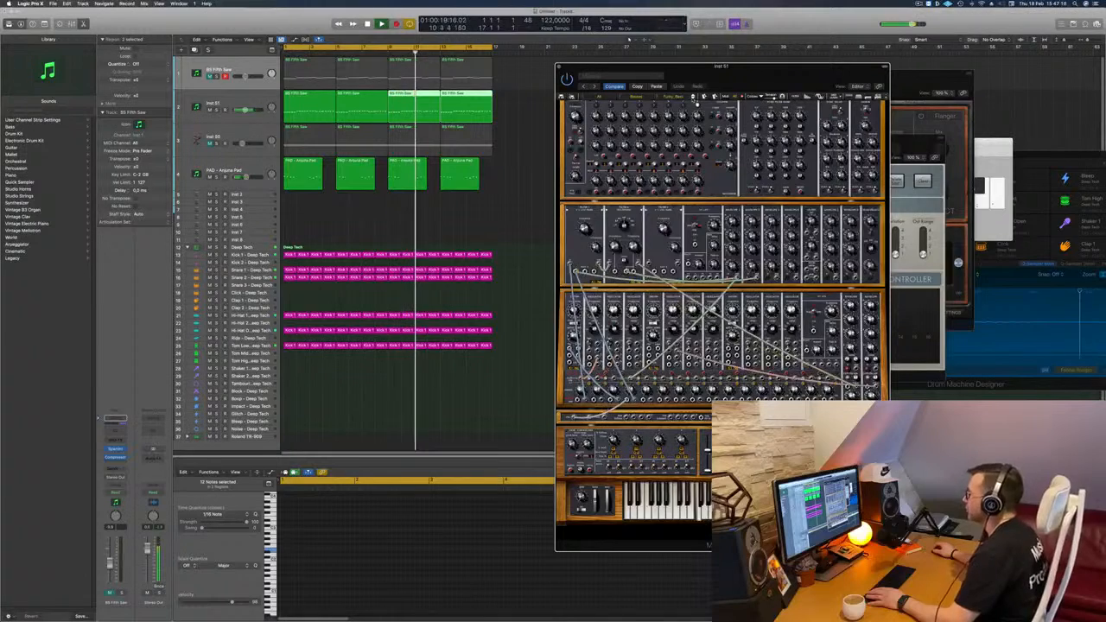
left_click(695, 98)
left_click(695, 100)
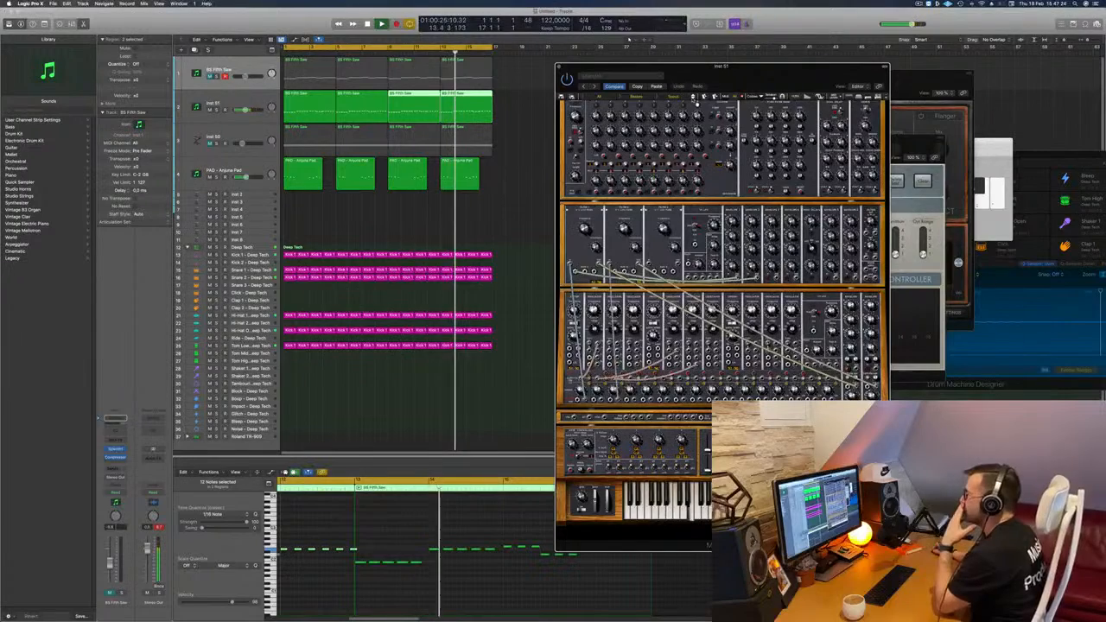
left_click(695, 97)
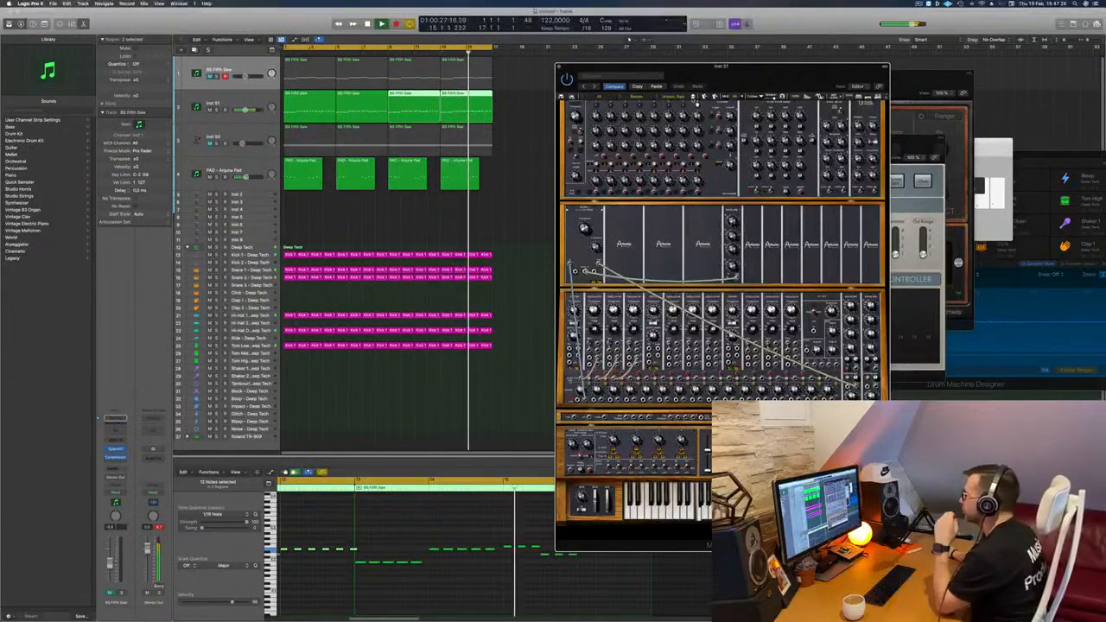
left_click(695, 98)
left_click(696, 98)
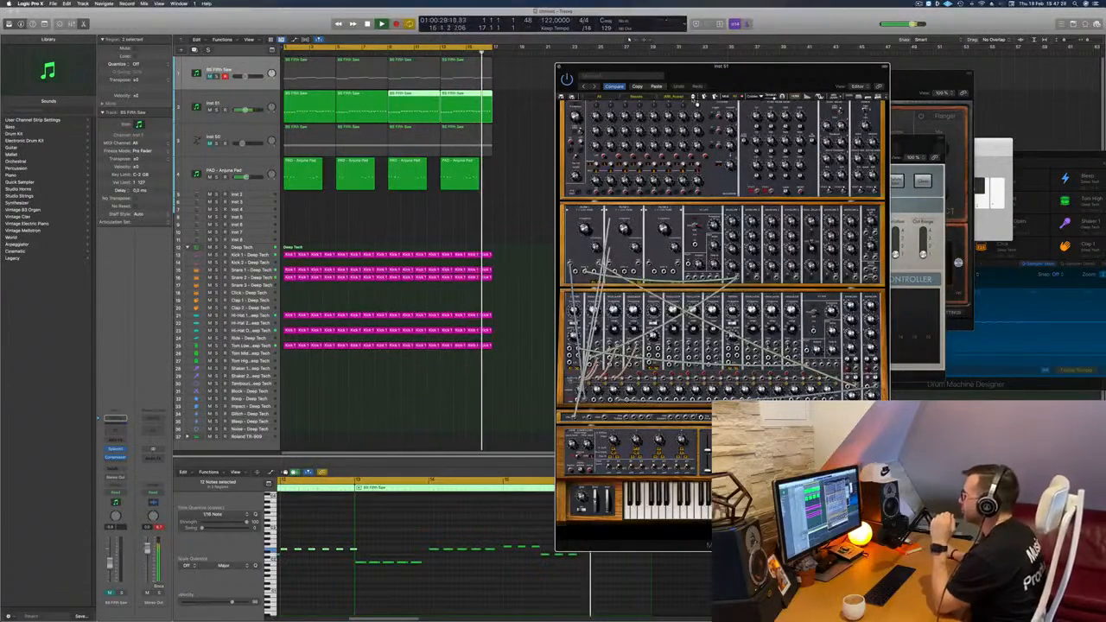
left_click(694, 98)
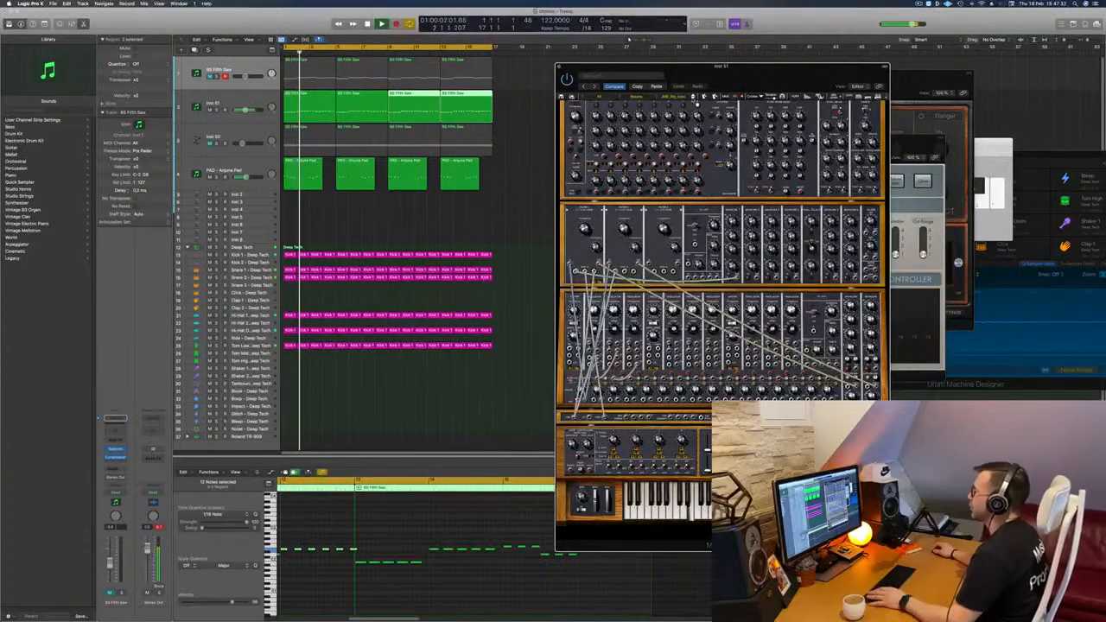
left_click(696, 99)
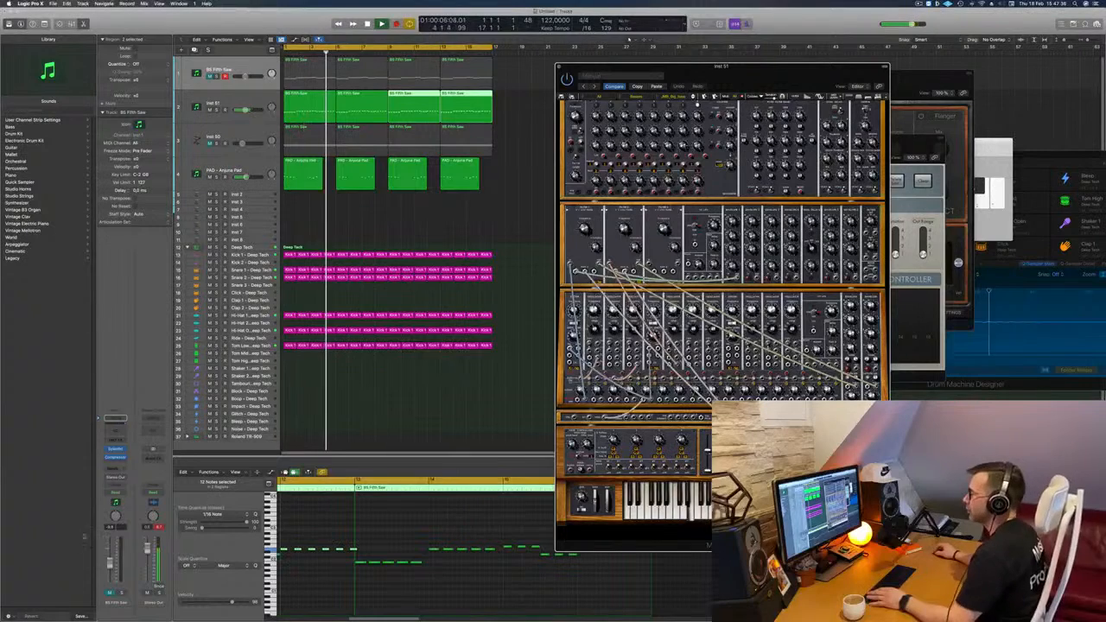
- Select the Inst 51 track, mute the Tom Low track of the Deep Tech kit, and restart playback
left_click(243, 103)
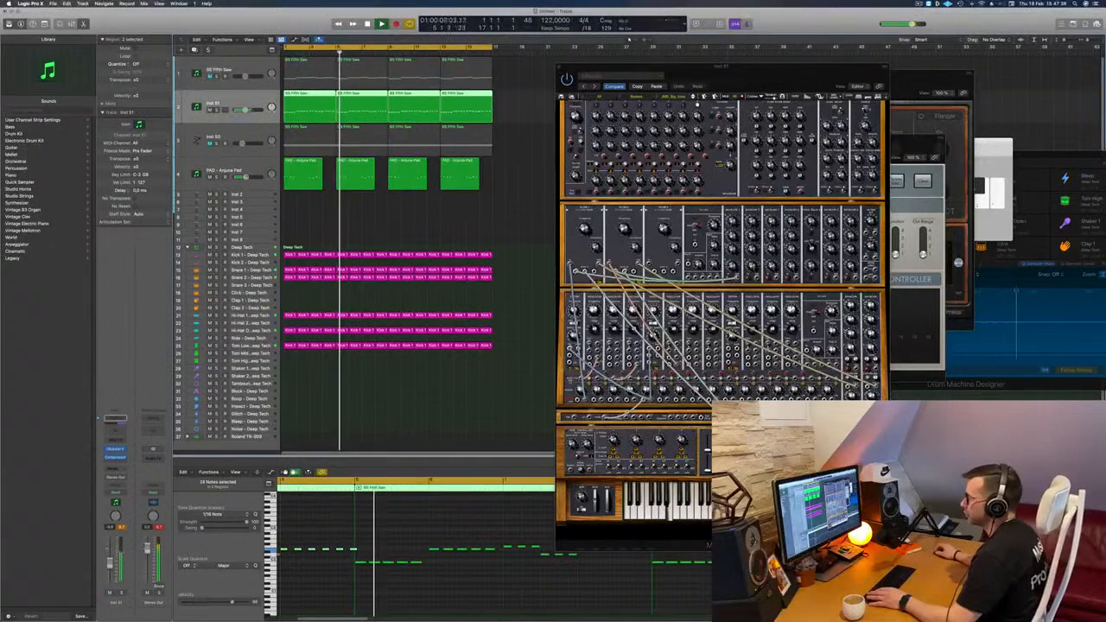
key("space")
key("space")
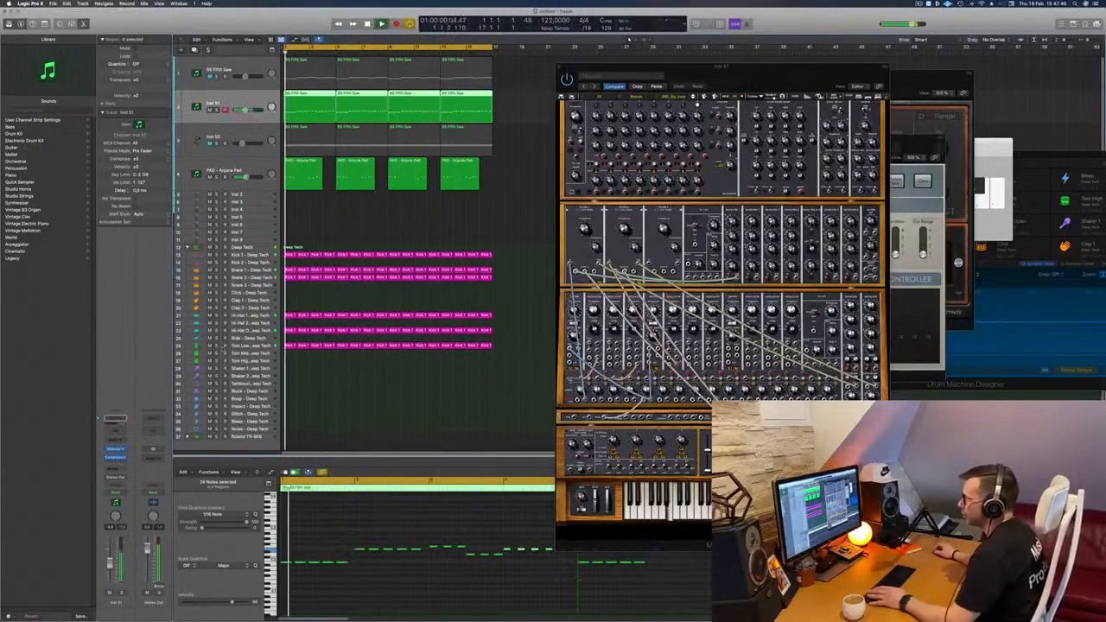
left_click(210, 346)
key("space")
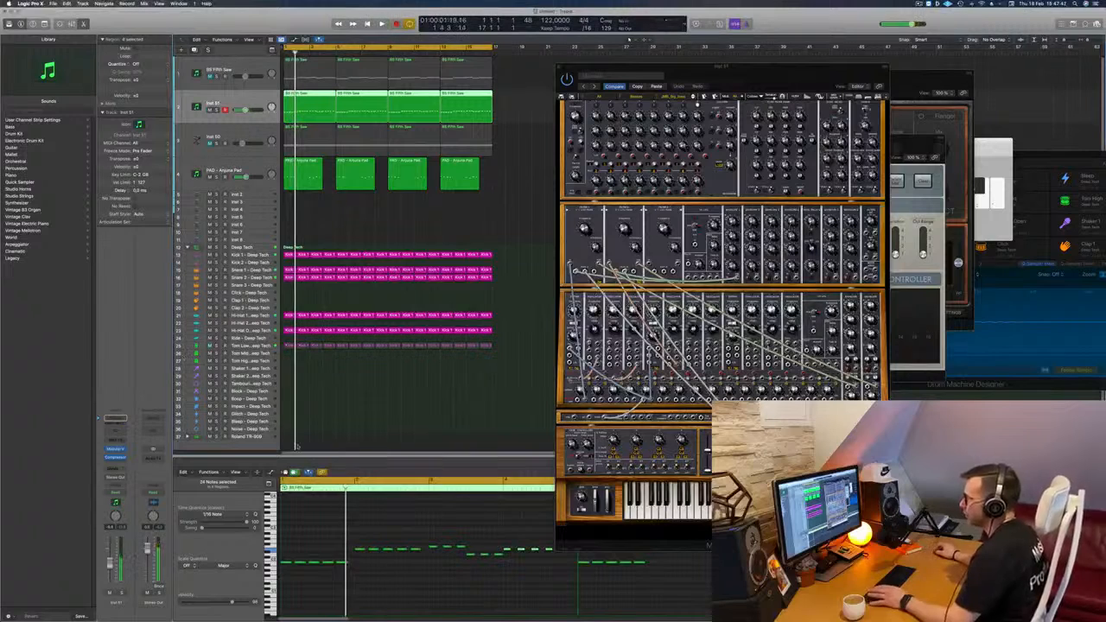
key("space")
- Select the first region on the Inst 51 track and examine its notes in the Piano Roll
left_click(331, 226)
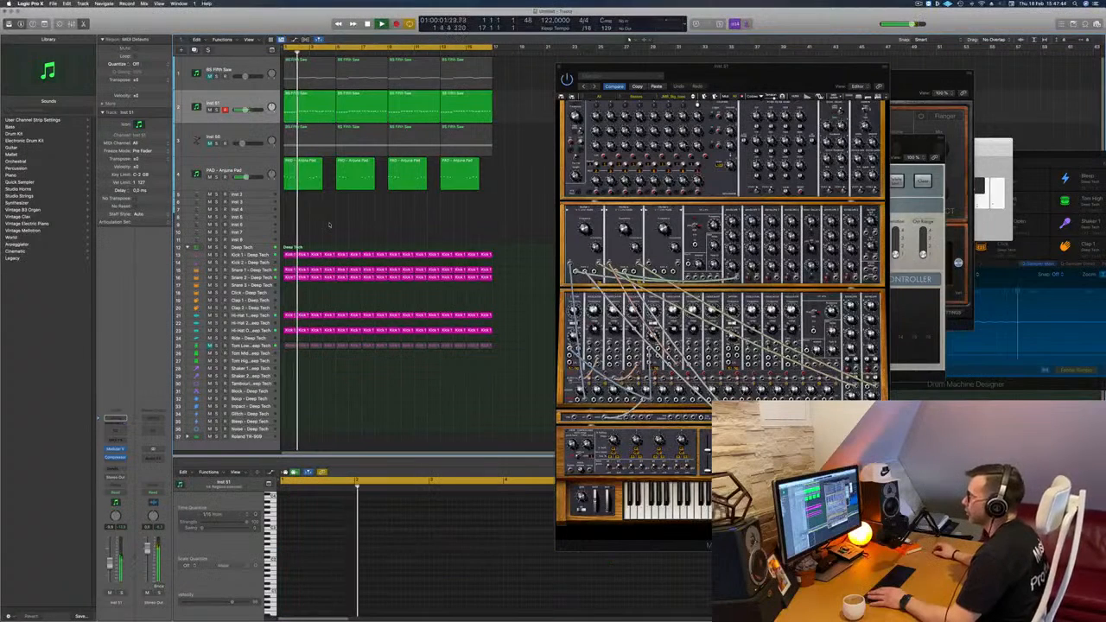
left_click(314, 111)
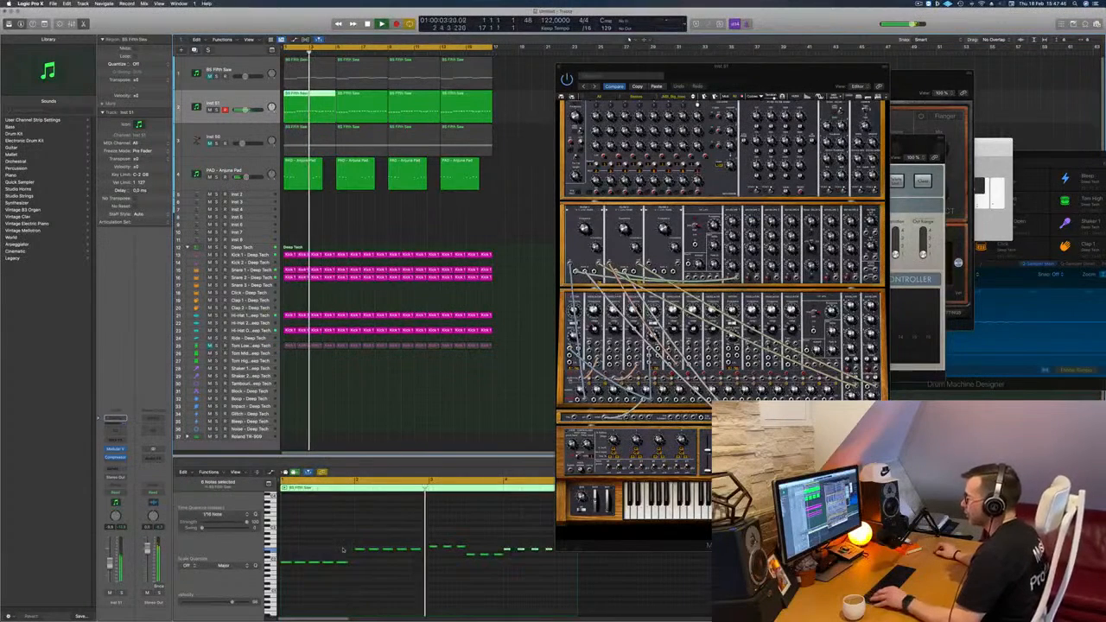
scroll(343, 548, "down", 4)
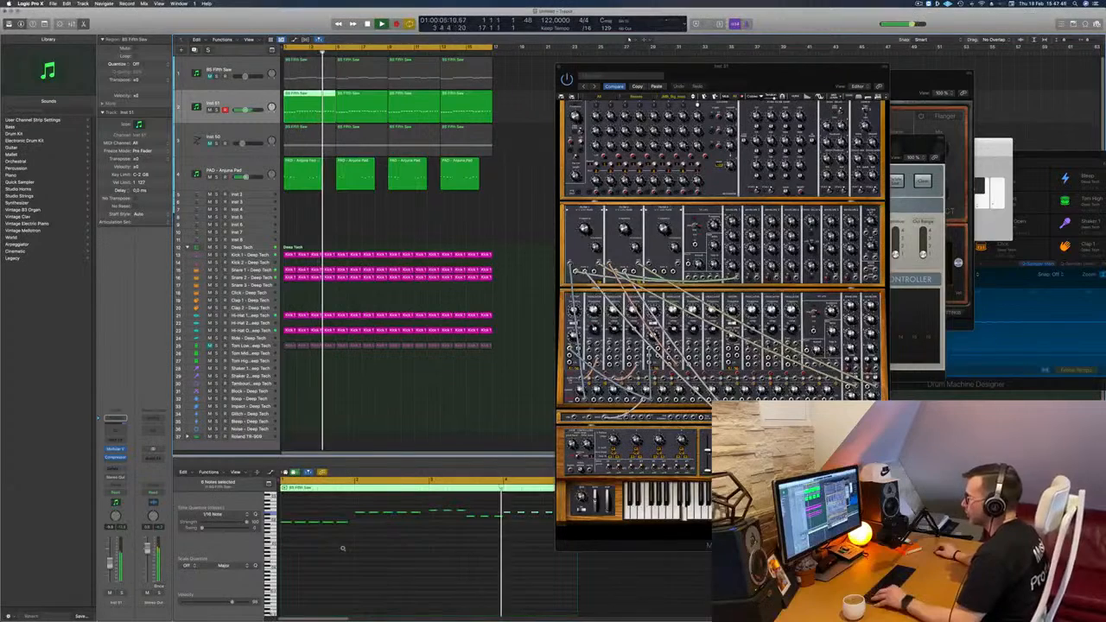
scroll(342, 548, "up", 3)
scroll(334, 542, "down", 1)
key("space")
key("space")
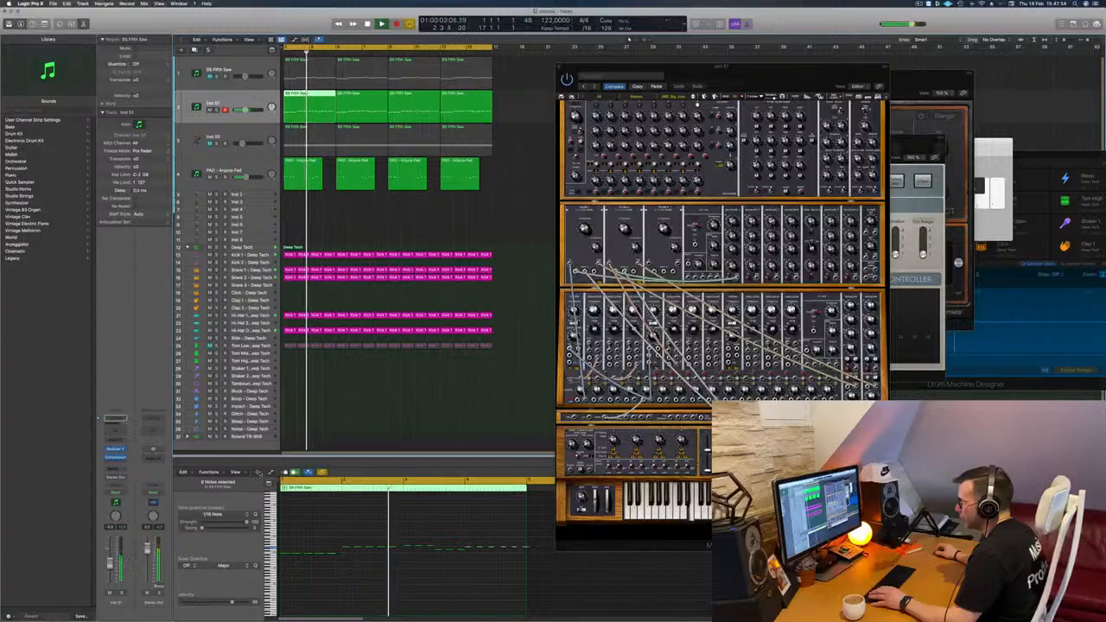
- Collapse and restore the Piano Roll rows, and show the region's note velocity automation lane
left_click(258, 473)
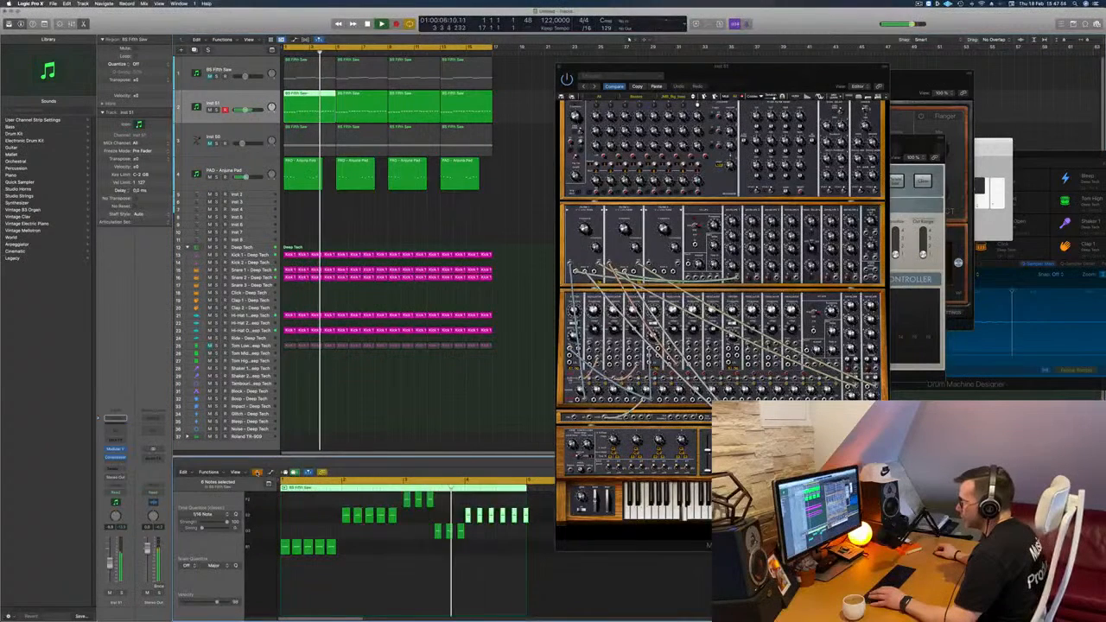
left_click(257, 472)
left_click(270, 473)
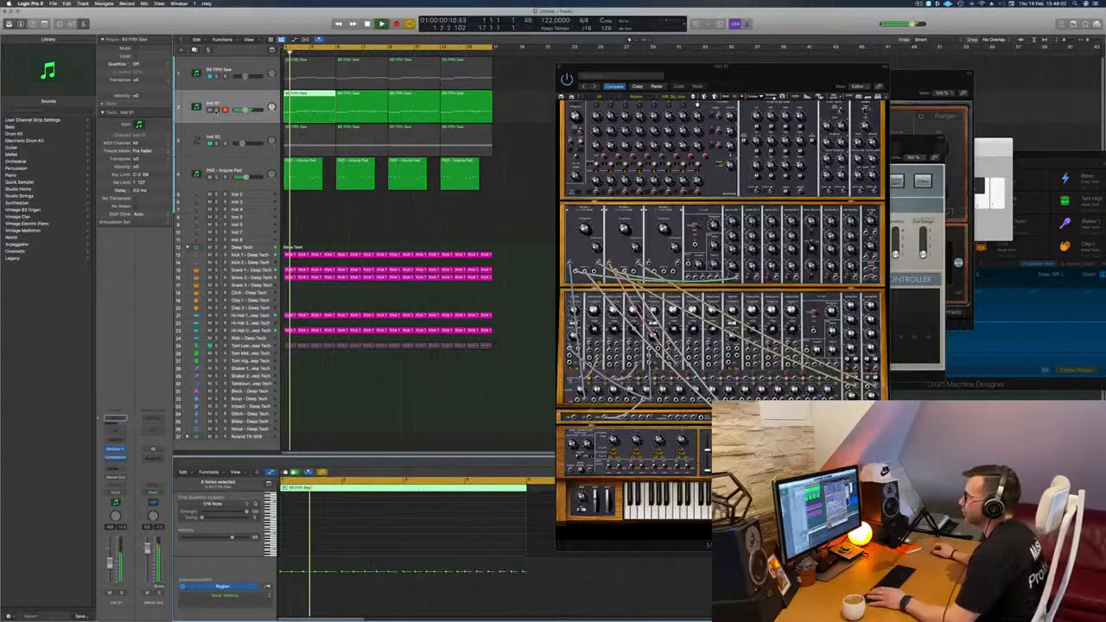
- Solo the Inst 51 track briefly to hear it alone, bring the other tracks back, and select its regions
key("ctrl+s")
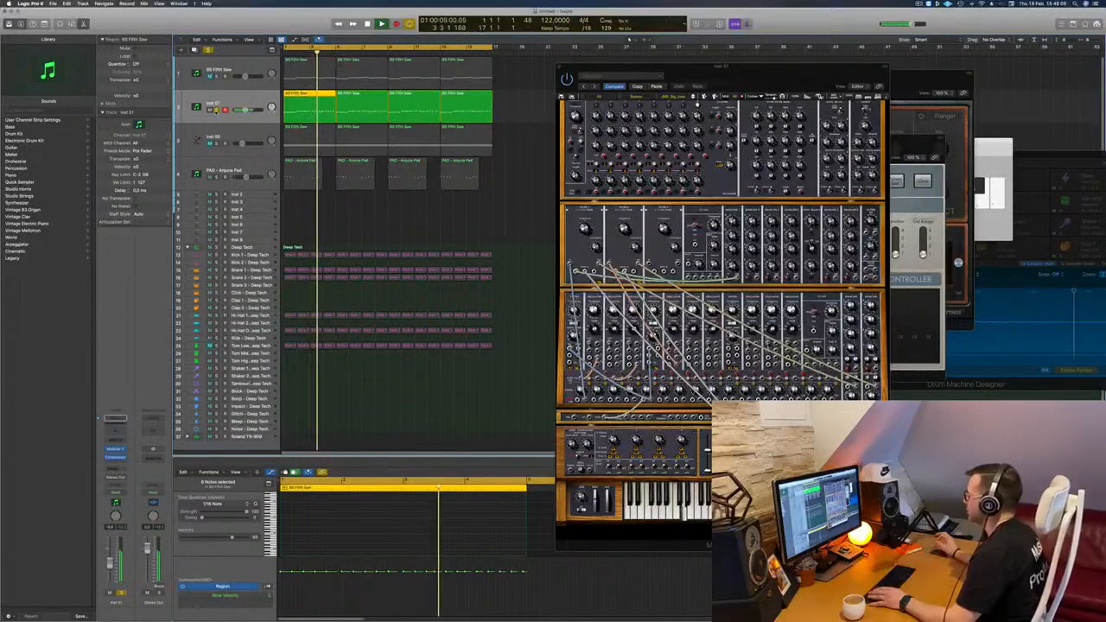
key("ctrl+s")
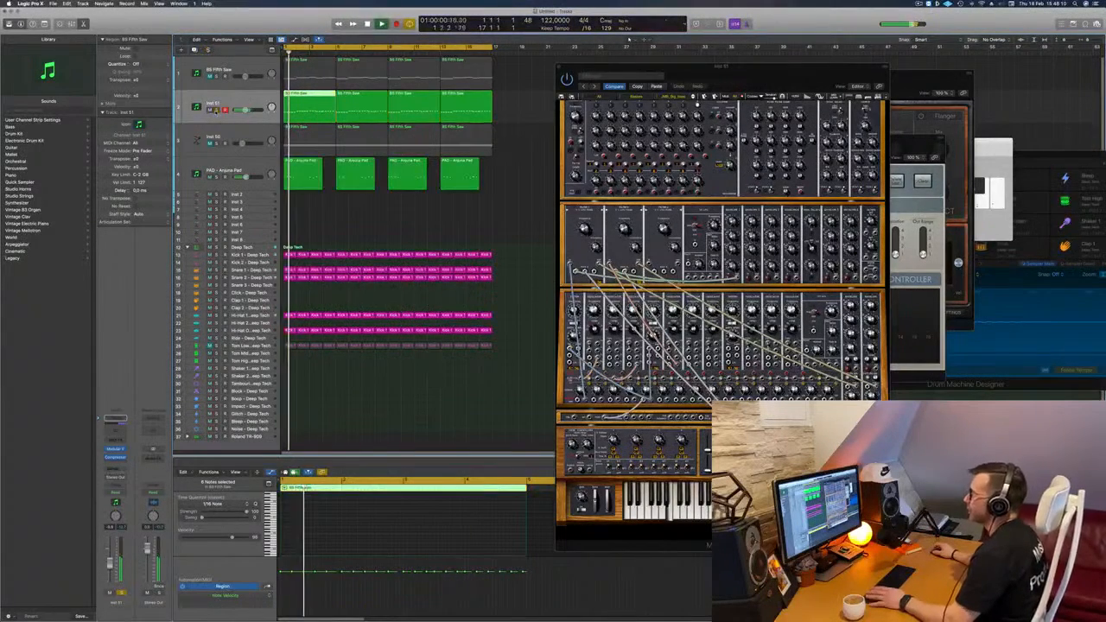
left_click(232, 108)
- Unmute the BS Fifth Saw track so it plays together with Inst 51
key("super+Left")
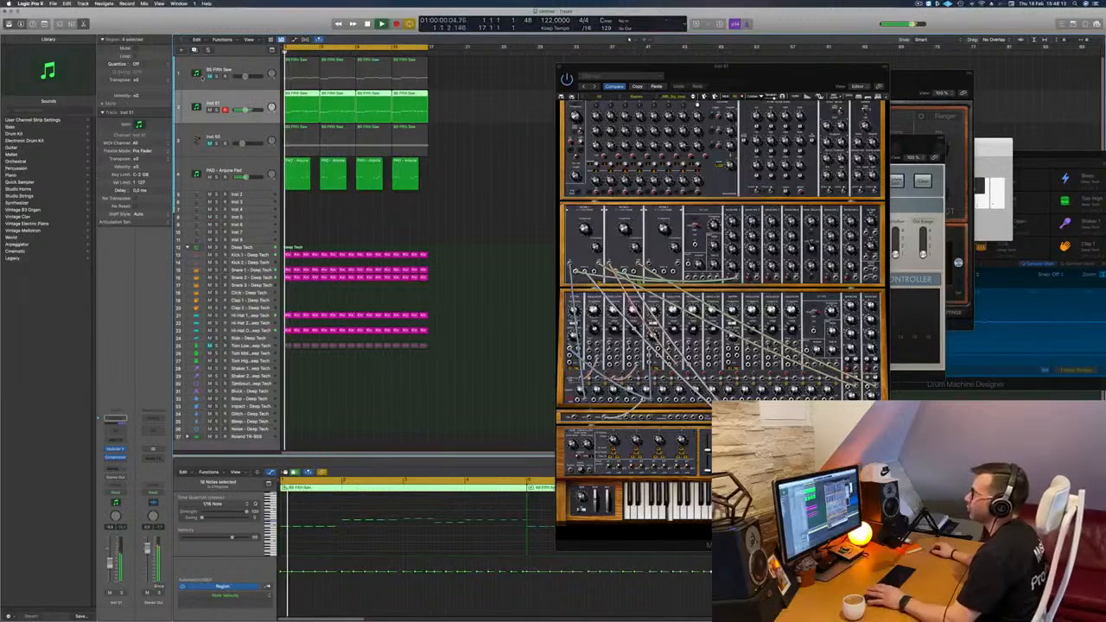
key("space")
left_click(209, 77)
key("super+Left")
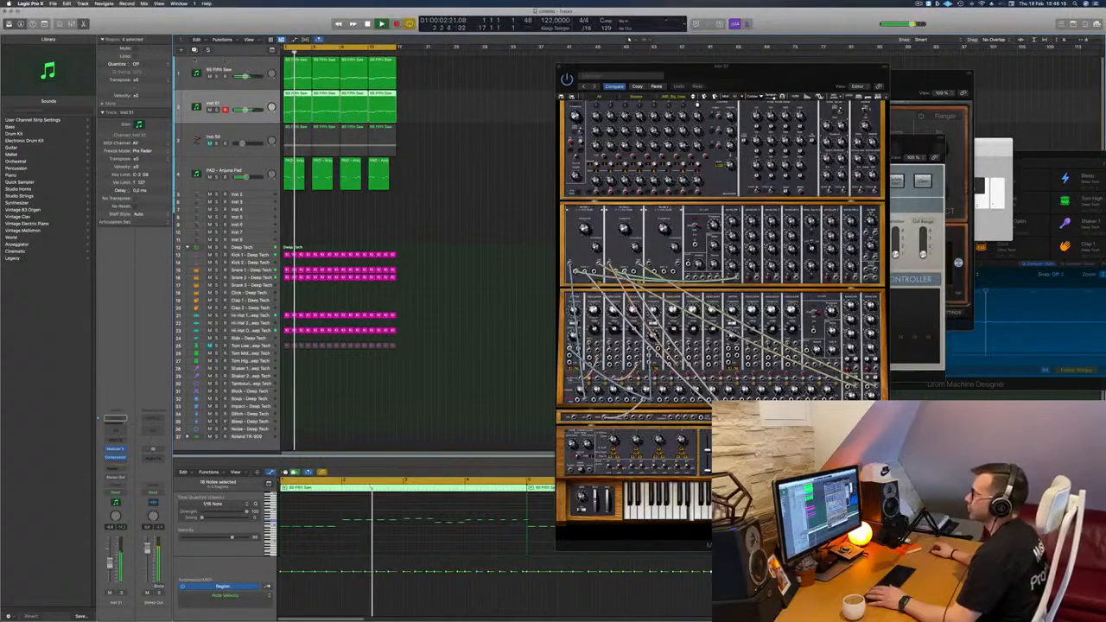
- Add a Channel EQ to the BS Fifth Saw track with a low cut between 100 and 200 Hz
key("Up")
left_click(109, 435)
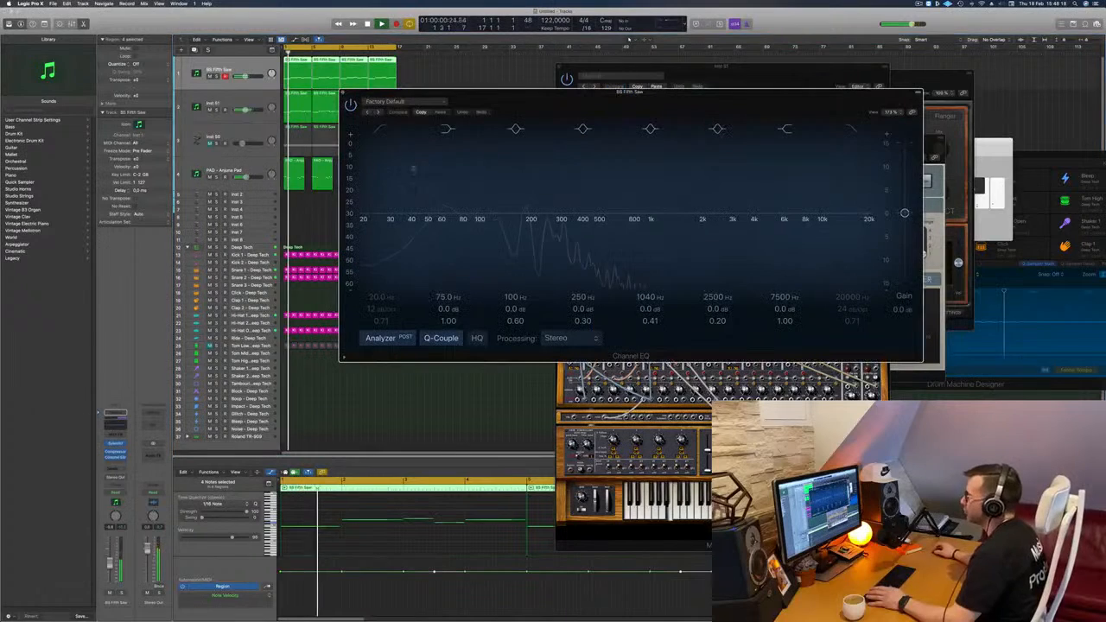
left_click(380, 129)
left_click_drag(425, 196, 518, 176)
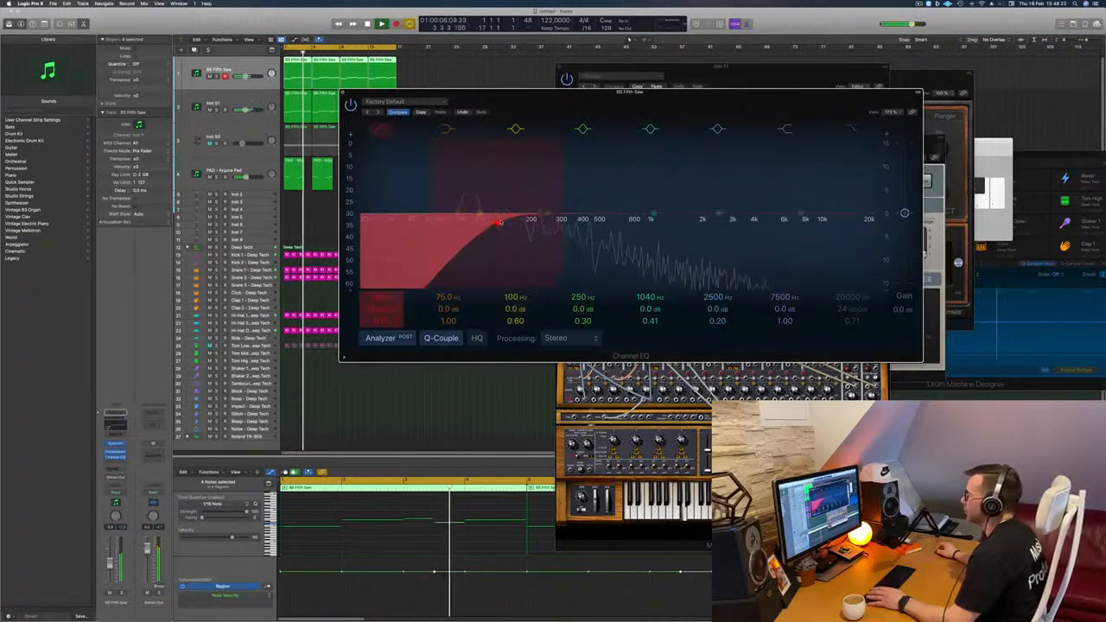
left_click_drag(498, 227, 511, 223)
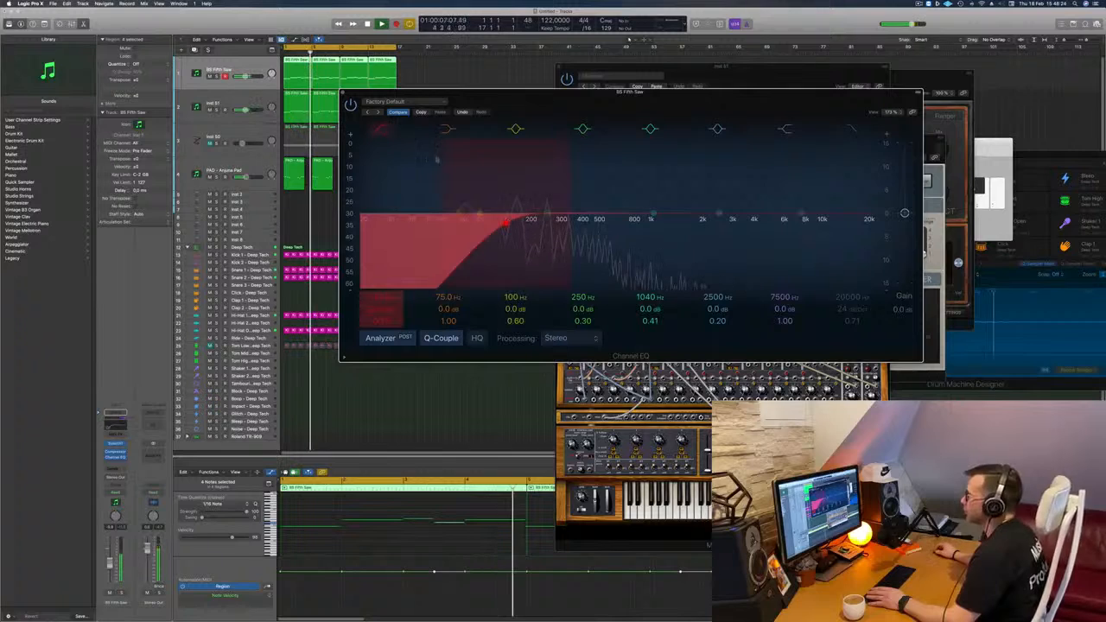
left_click(343, 92)
key("space")
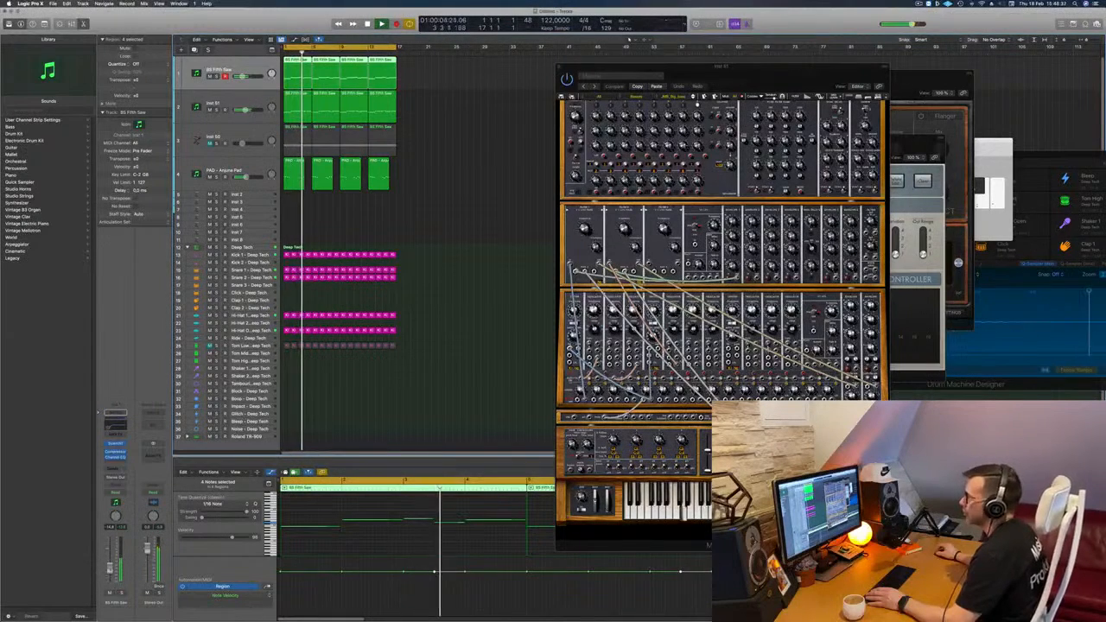
- Close the Modular V window, restart playback, and unmute and select the Inst 50 track
left_click_drag(557, 73, 468, 84)
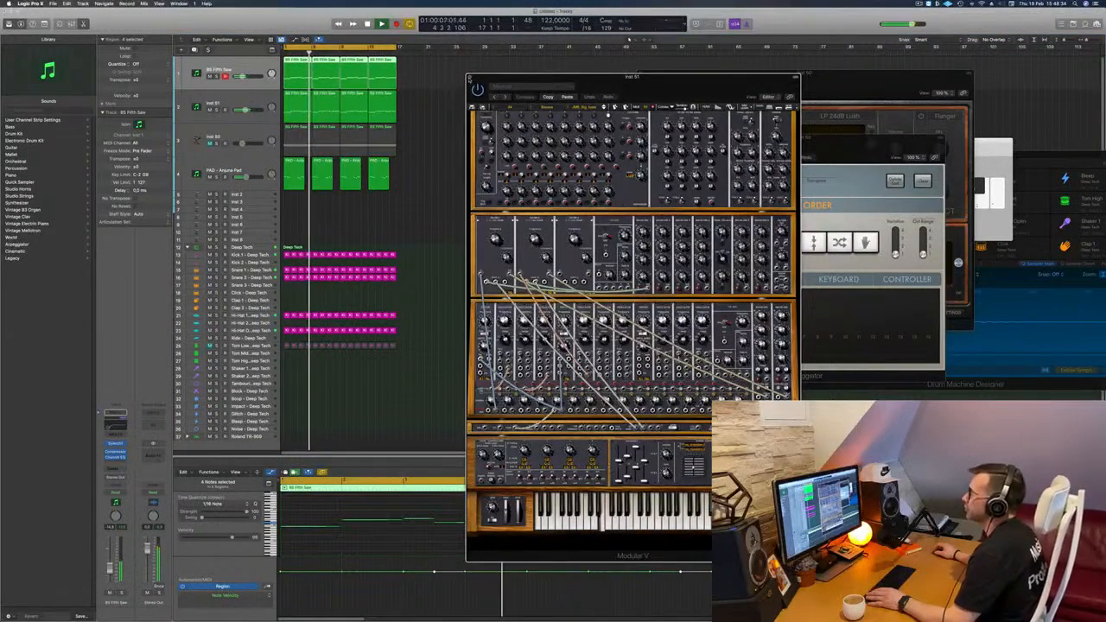
left_click(469, 78)
key("Return")
left_click(209, 143)
left_click(247, 135)
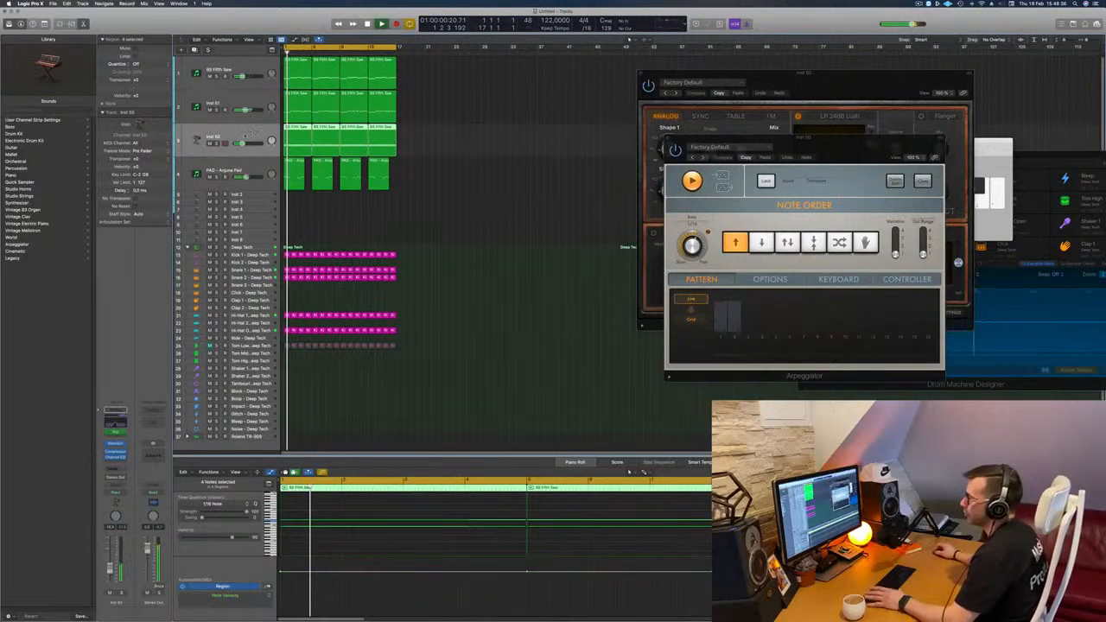
- Set the low cut in Inst 50's Channel EQ to 200 Hz and adjust the track's volume
left_click(115, 457)
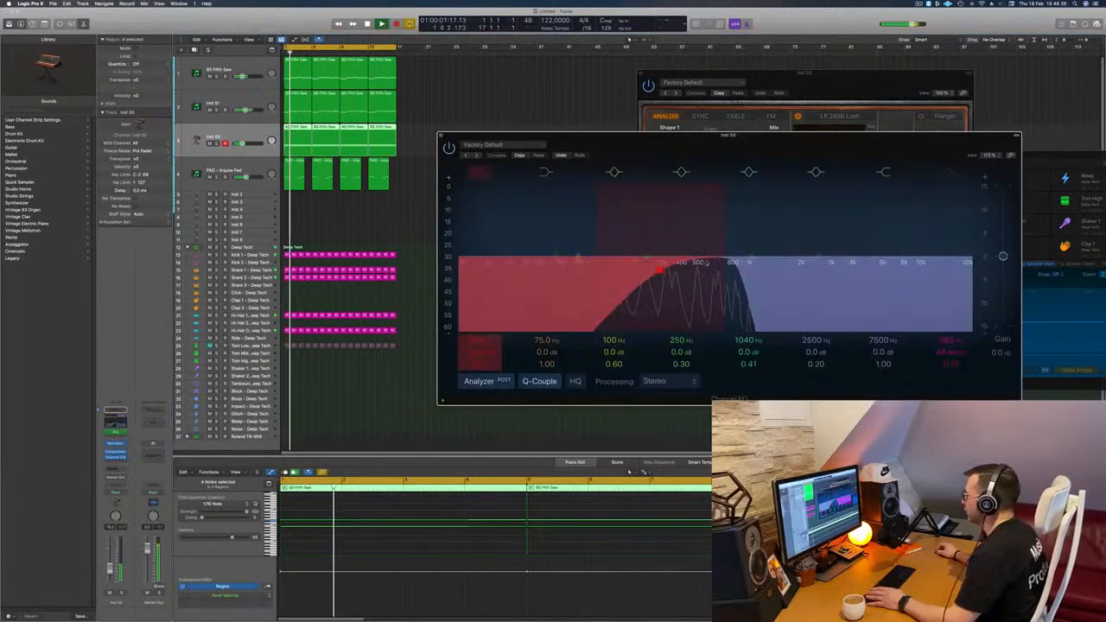
left_click_drag(719, 273, 629, 274)
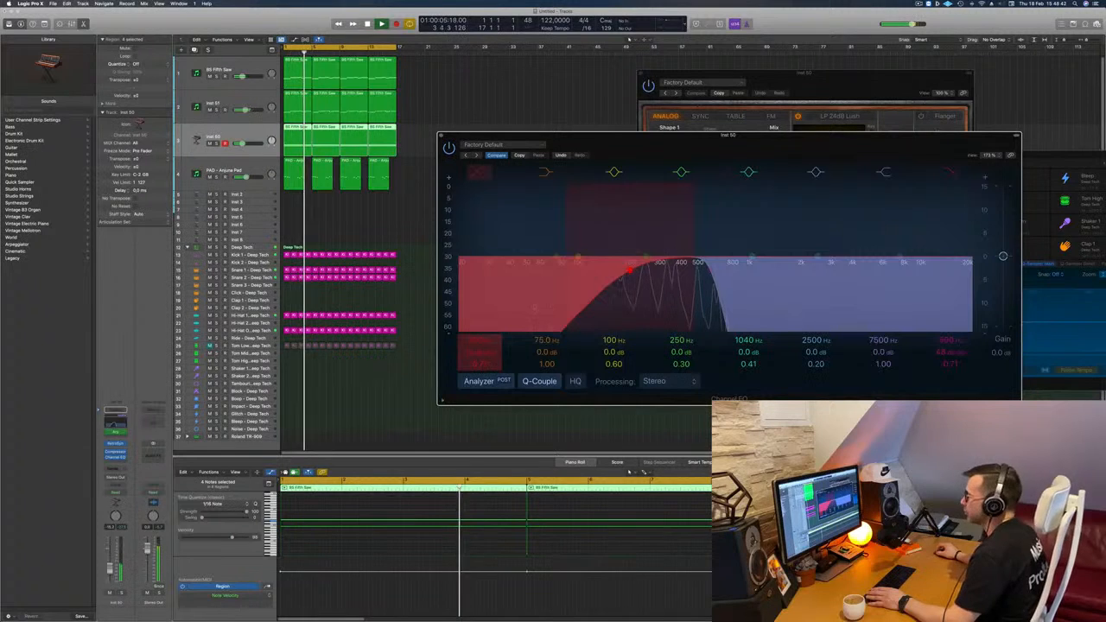
left_click(110, 567)
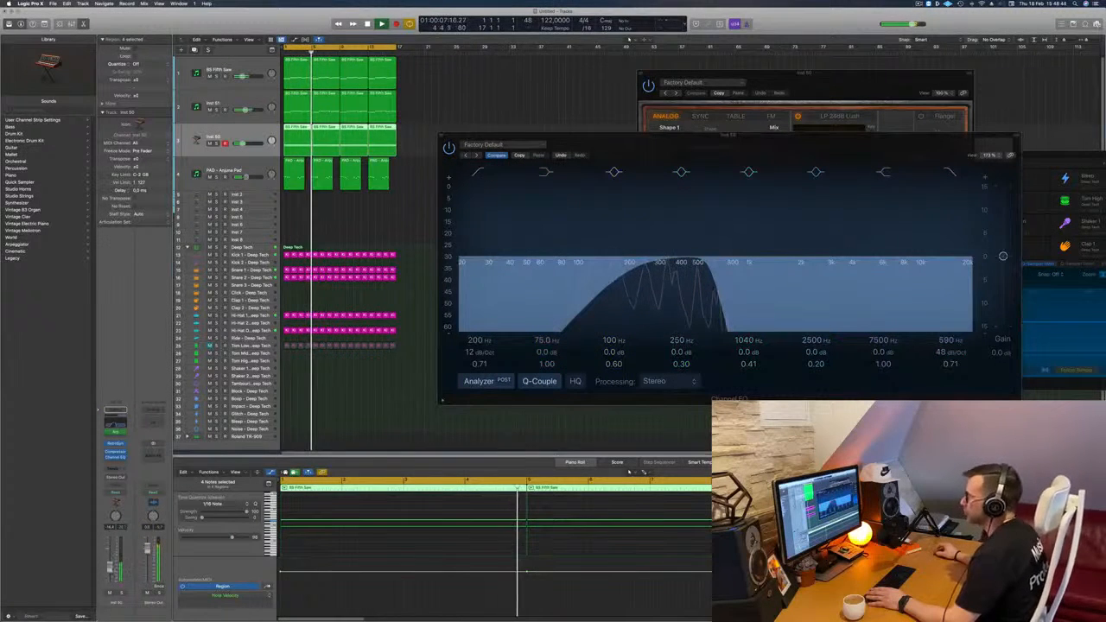
left_click(441, 136)
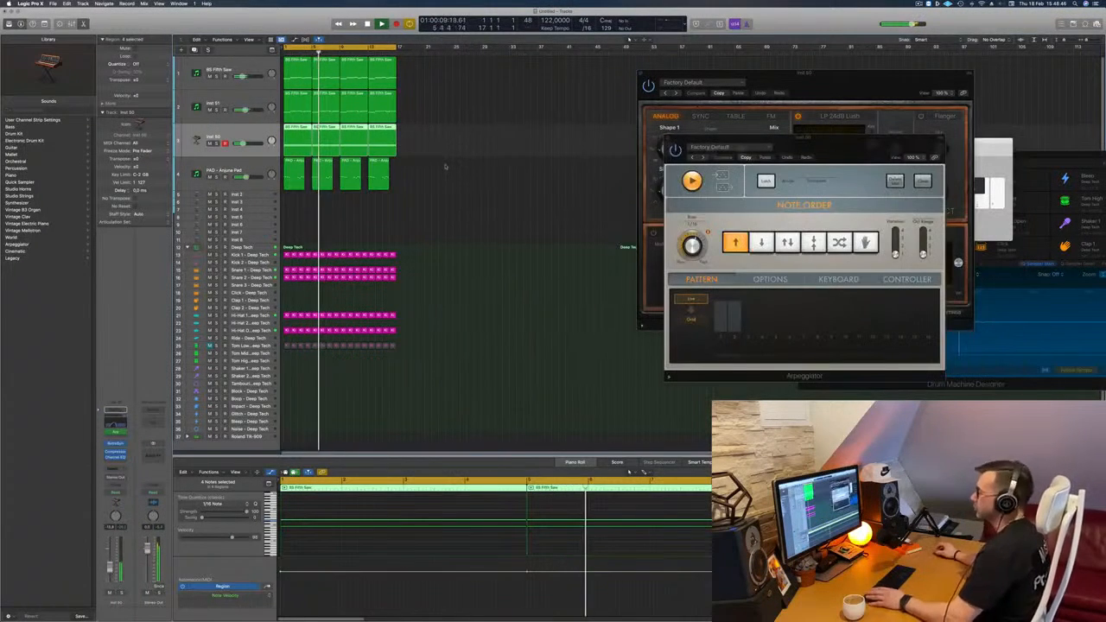
- Repeat all arrangement regions three times and extend the cycle range over the lengthened arrangement
key("super+r")
key("super+r")
key("super+r")
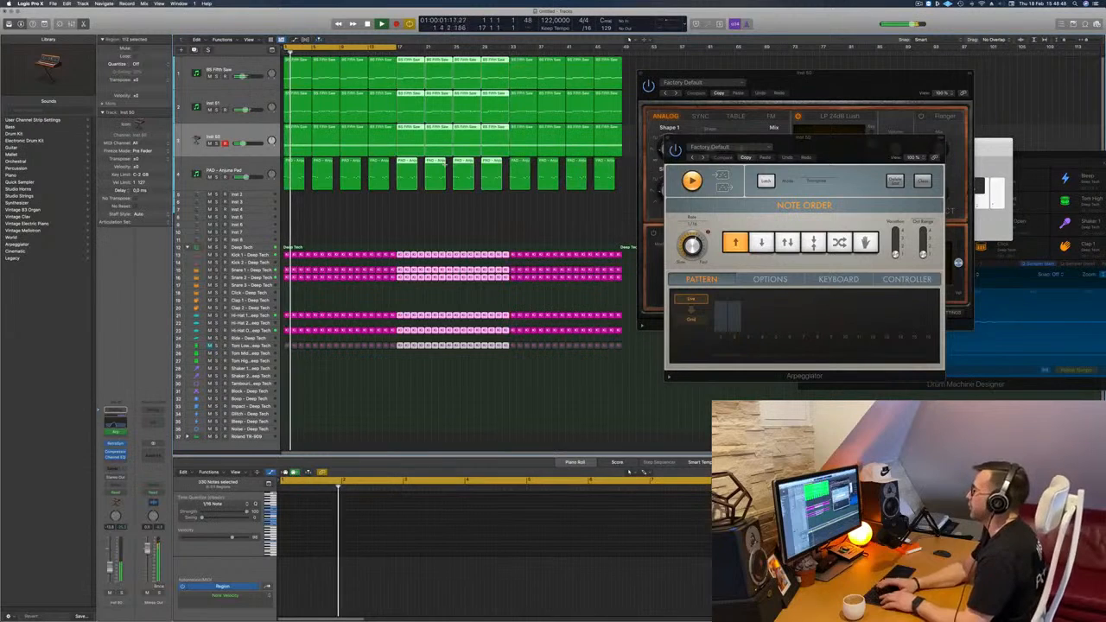
key("super+Left")
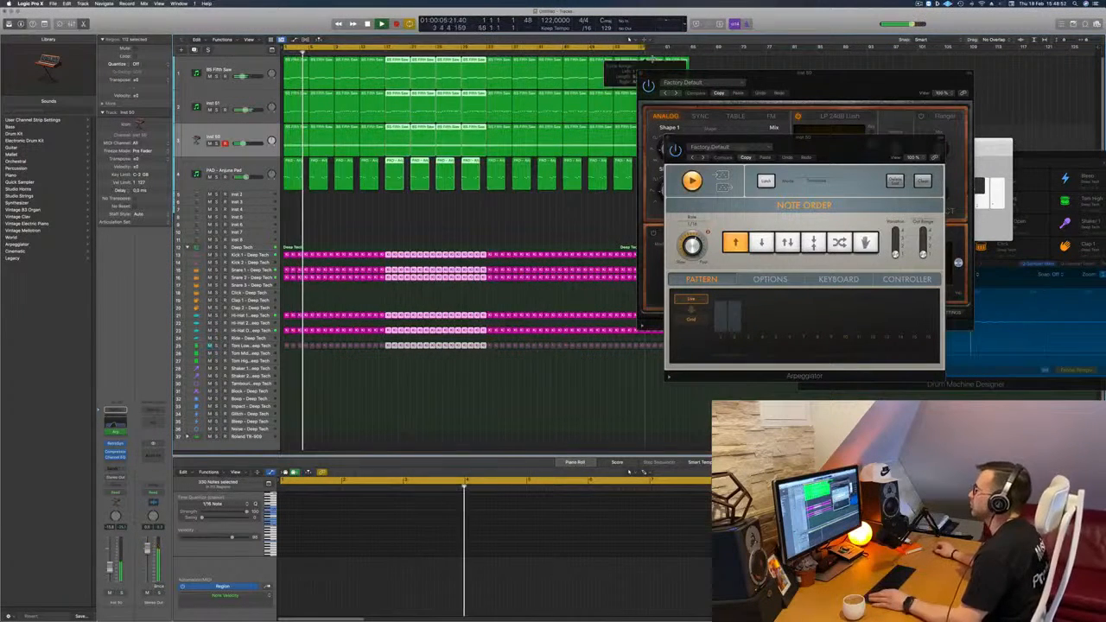
- Move the Retro Synth window clear of the arrangement and close the Arpeggiator window
left_click_drag(774, 80, 845, 138)
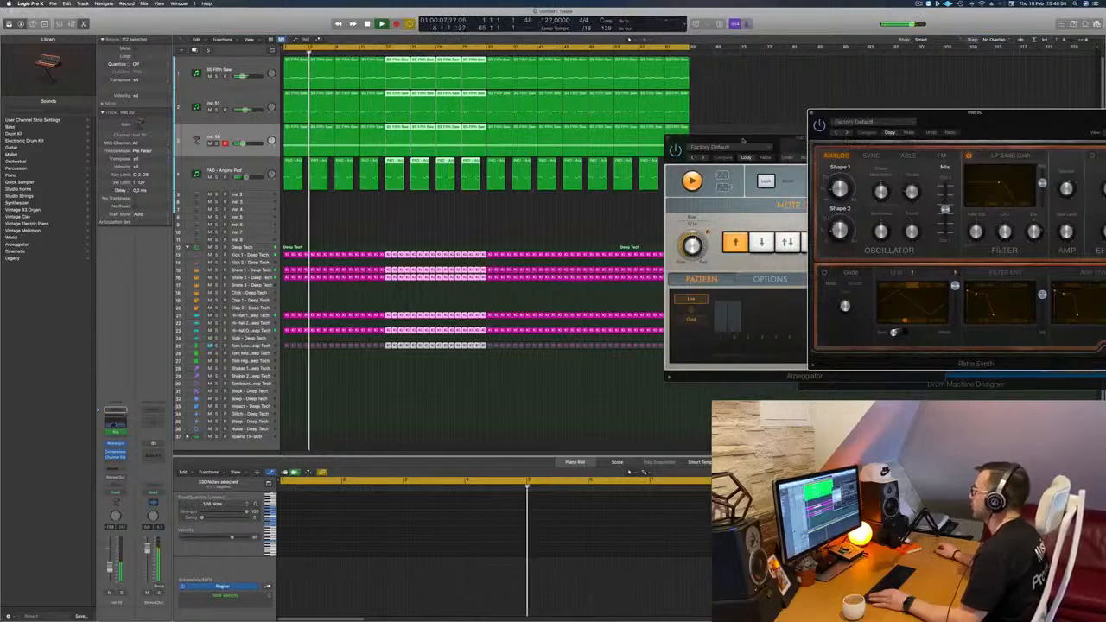
left_click_drag(743, 140, 613, 148)
left_click(537, 146)
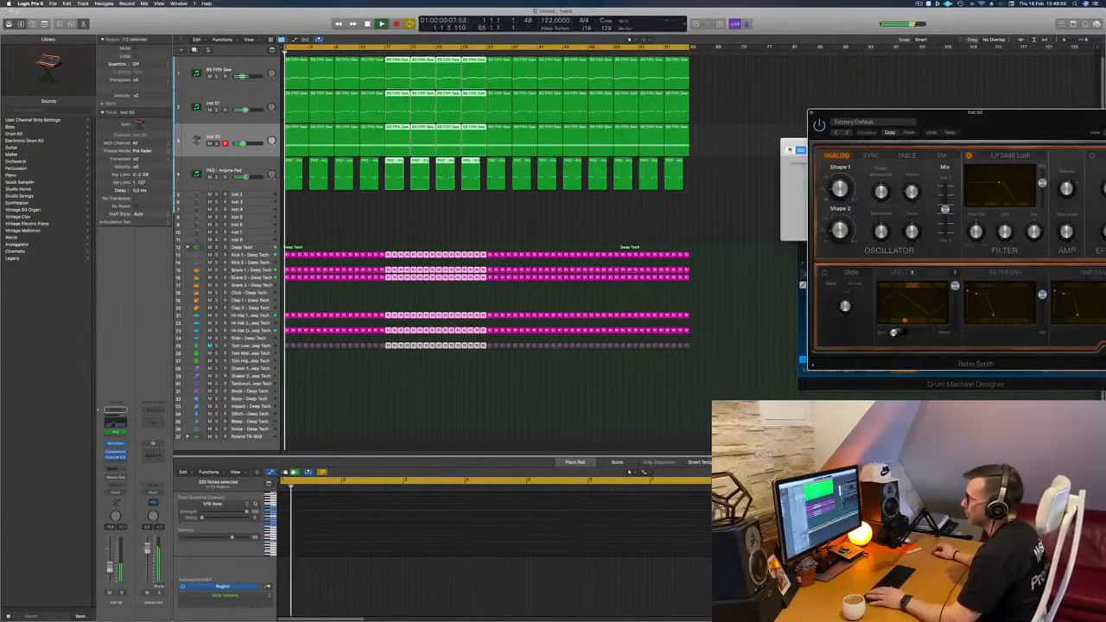
- Mute the Snare 2 track, and unmute and select the Tom Low track
left_click(236, 270)
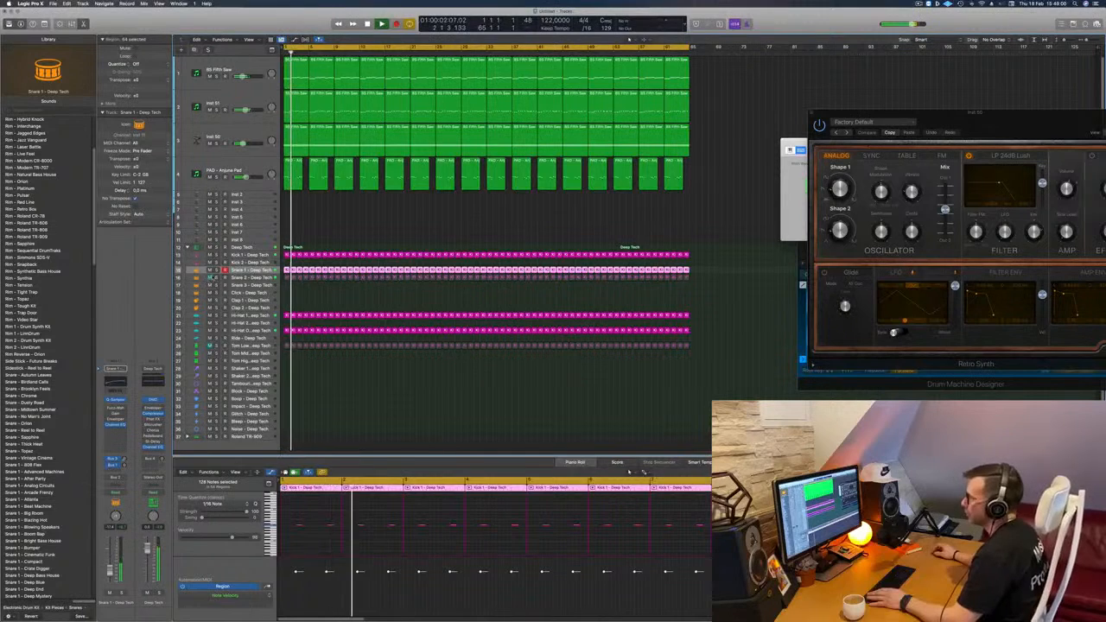
left_click(294, 292)
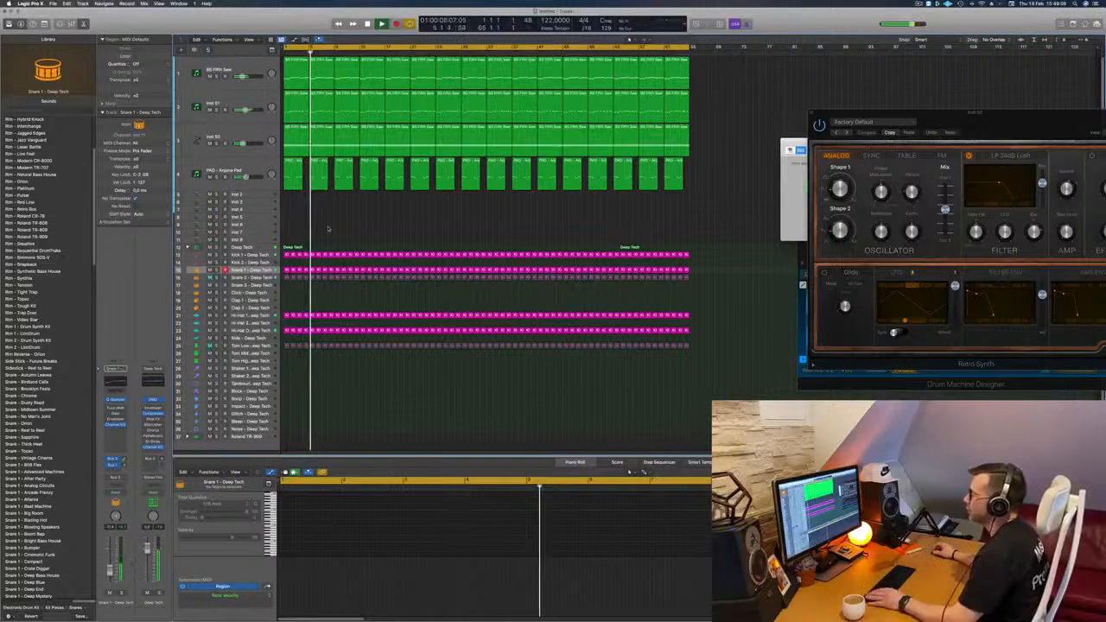
left_click(251, 345)
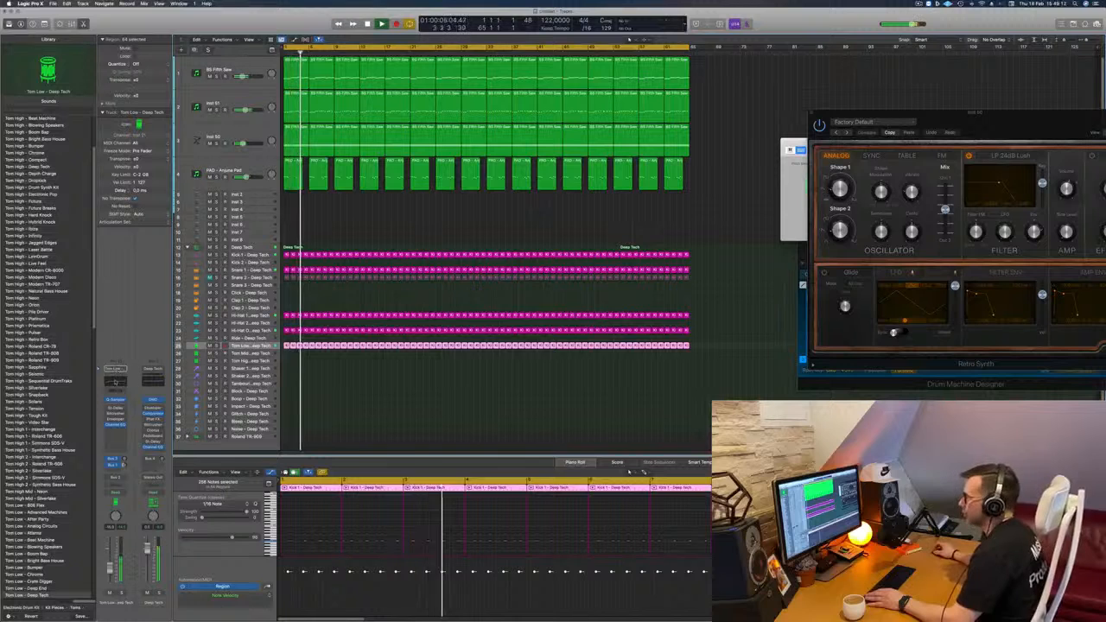
- Set the low cut in Tom Low's Channel EQ to 93.5 Hz, adjust the track's volume and close the EQ
left_click(114, 382)
left_click_drag(370, 309, 372, 276)
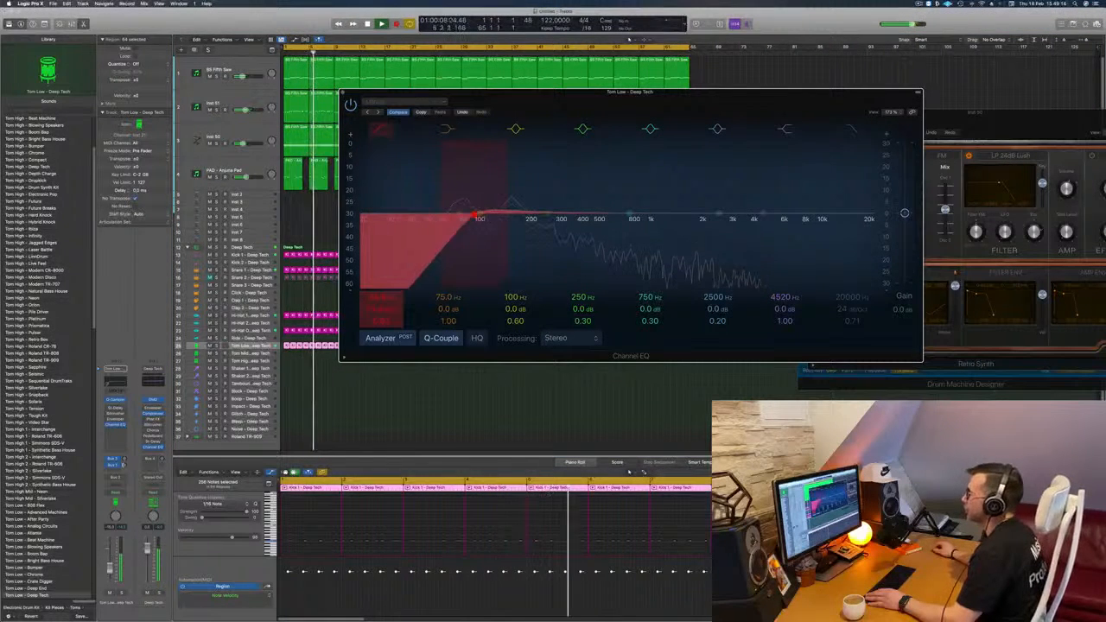
key("Return")
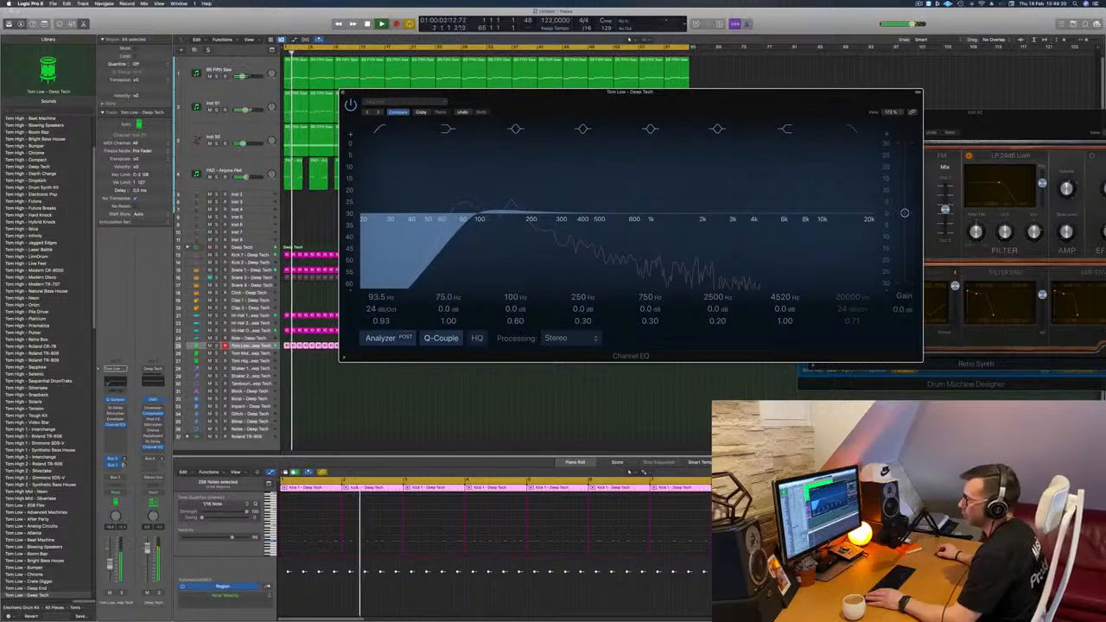
left_click_drag(109, 565, 110, 568)
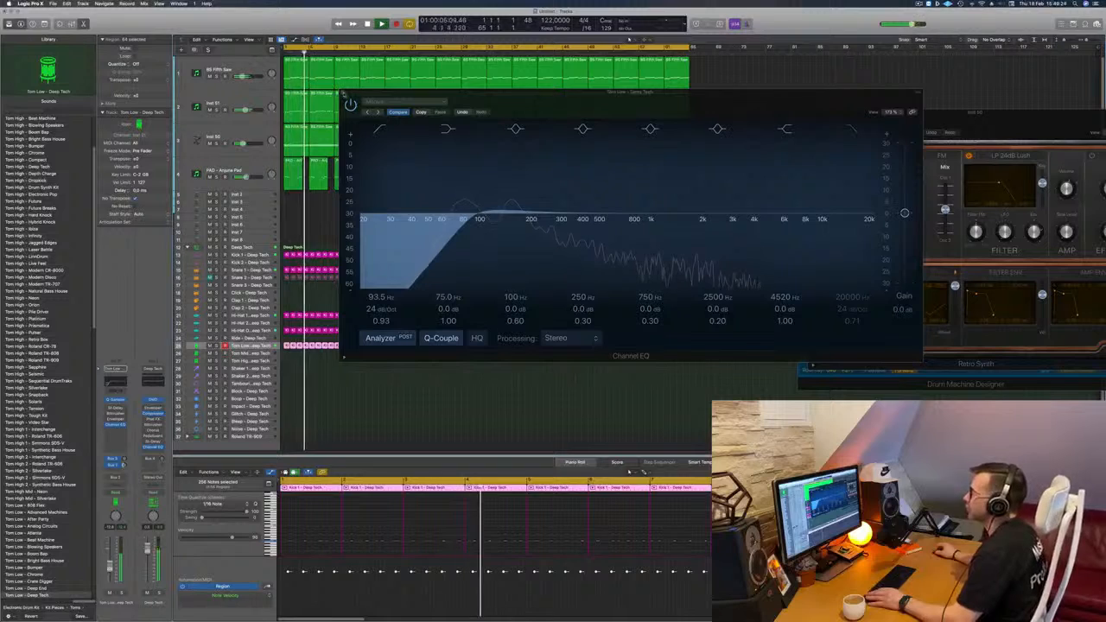
left_click(343, 93)
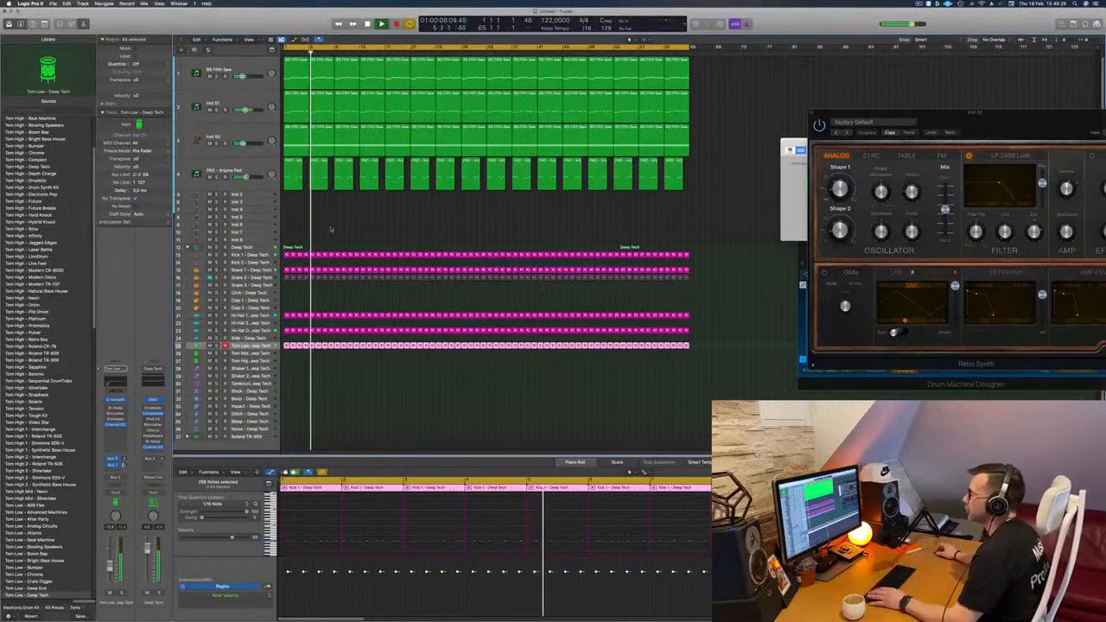
left_click(329, 228)
- Select the PAD - Anjuna Pad track, open its Sylenth1 instrument and adjust the filter cutoff
left_click(263, 171)
key("Return")
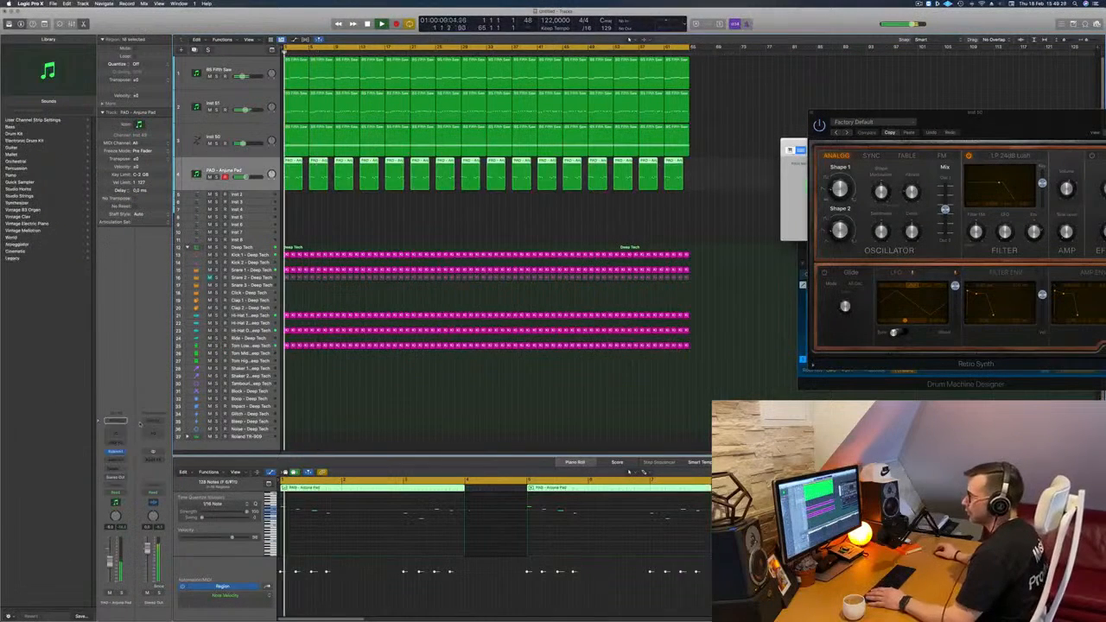
left_click(119, 453)
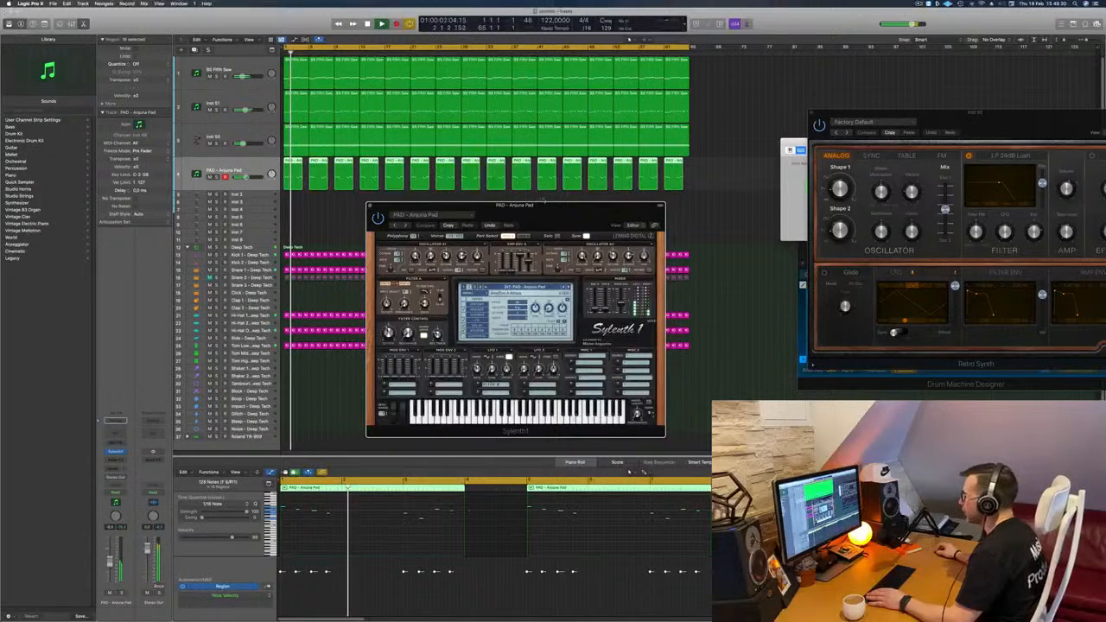
left_click_drag(544, 201, 540, 166)
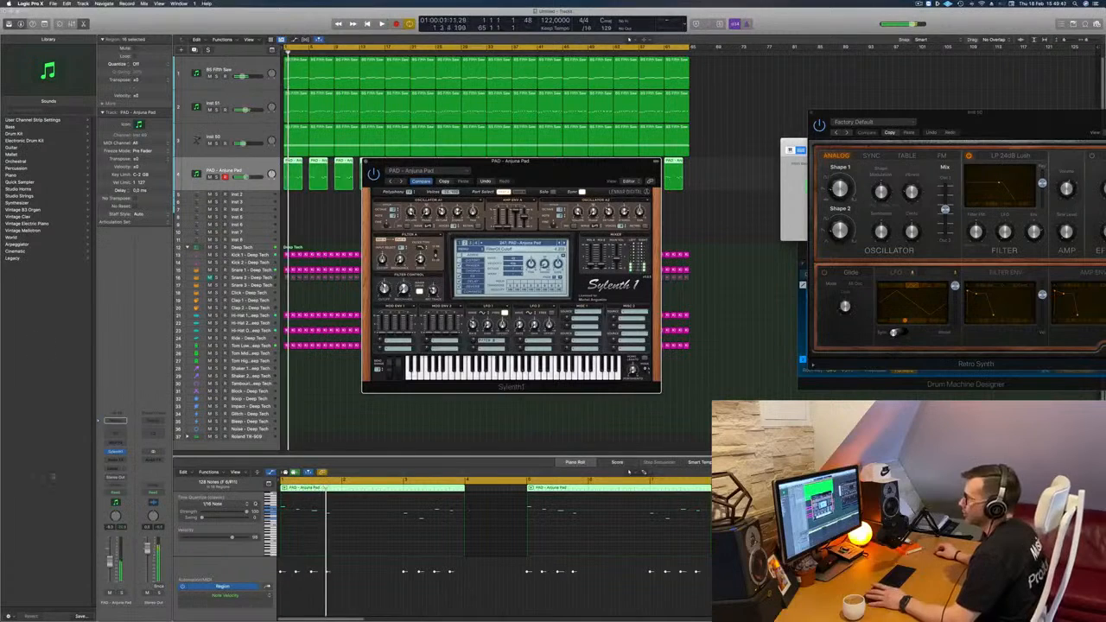
- Send the pad track to a new bus and insert a SilverVerb reverb on the resulting aux channel
left_click(114, 467)
mouse_move(111, 478)
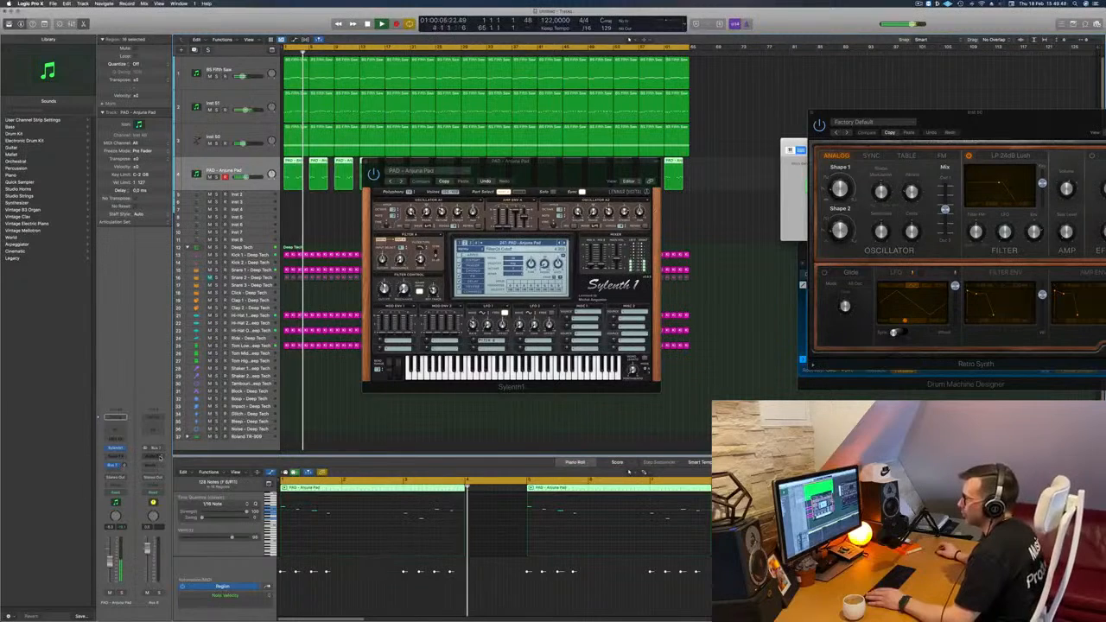
left_click(159, 450)
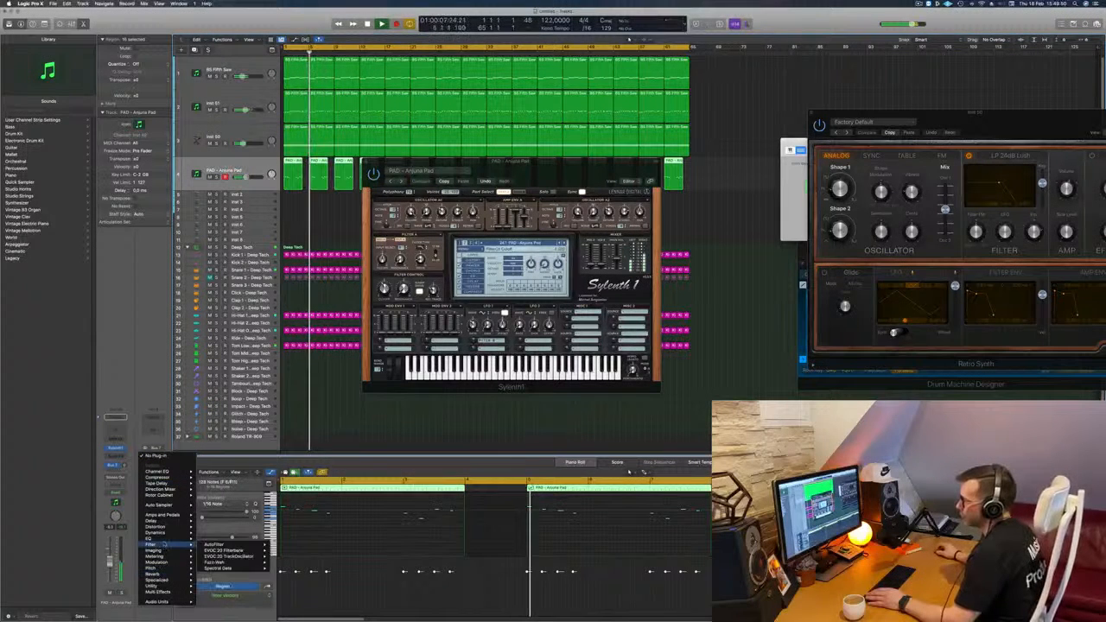
mouse_move(171, 575)
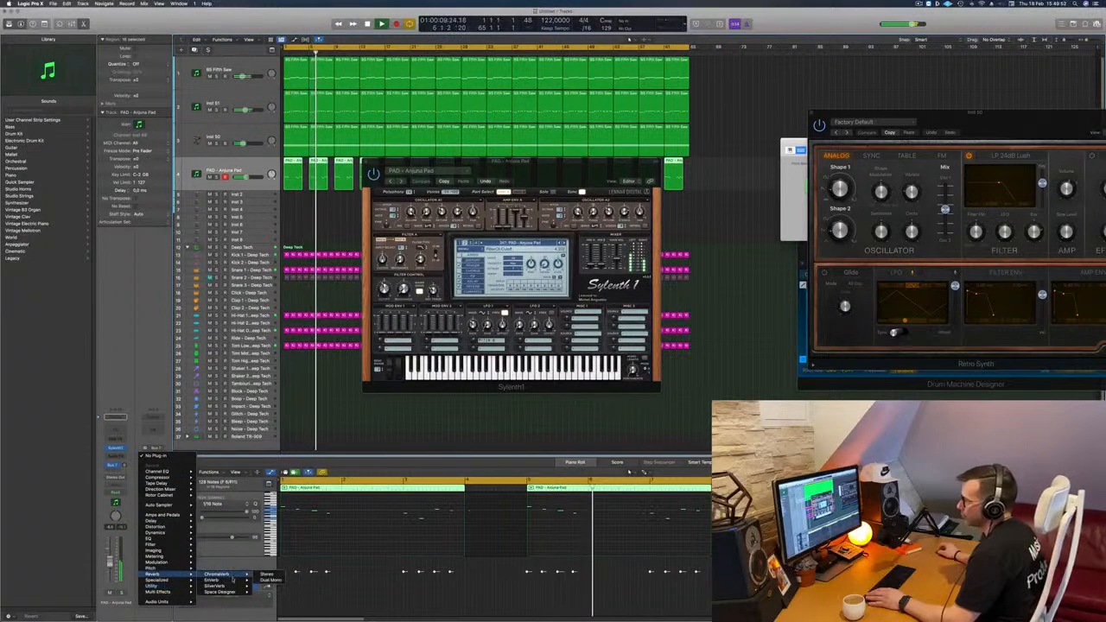
mouse_move(226, 585)
left_click(267, 586)
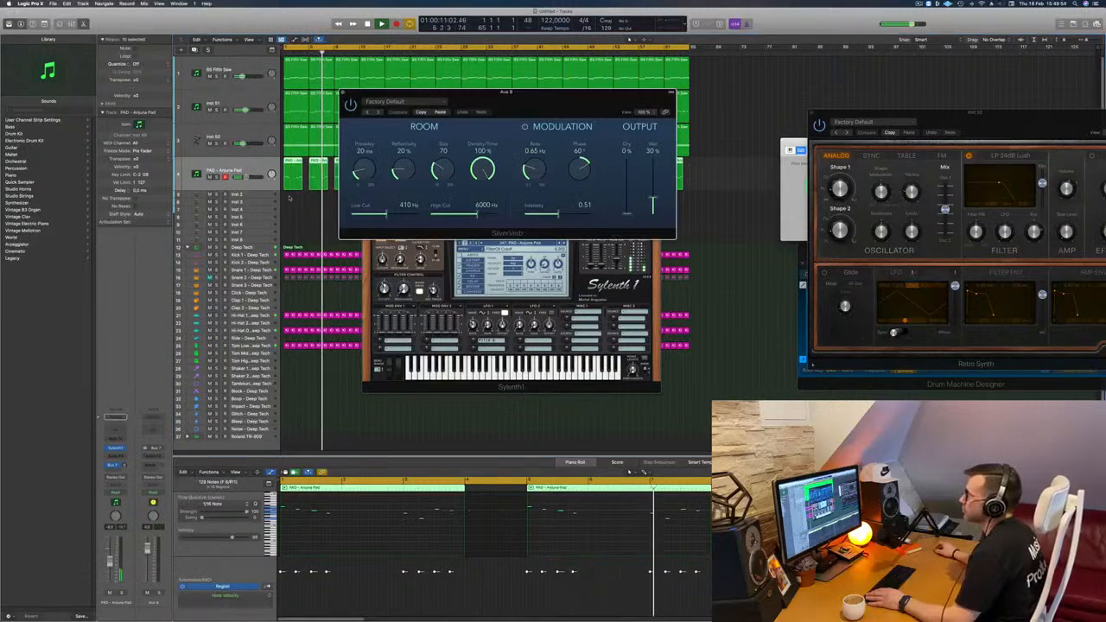
- Load the grandiose preset in SilverVerb and adjust the pad's send level to the reverb during playback
left_click(386, 102)
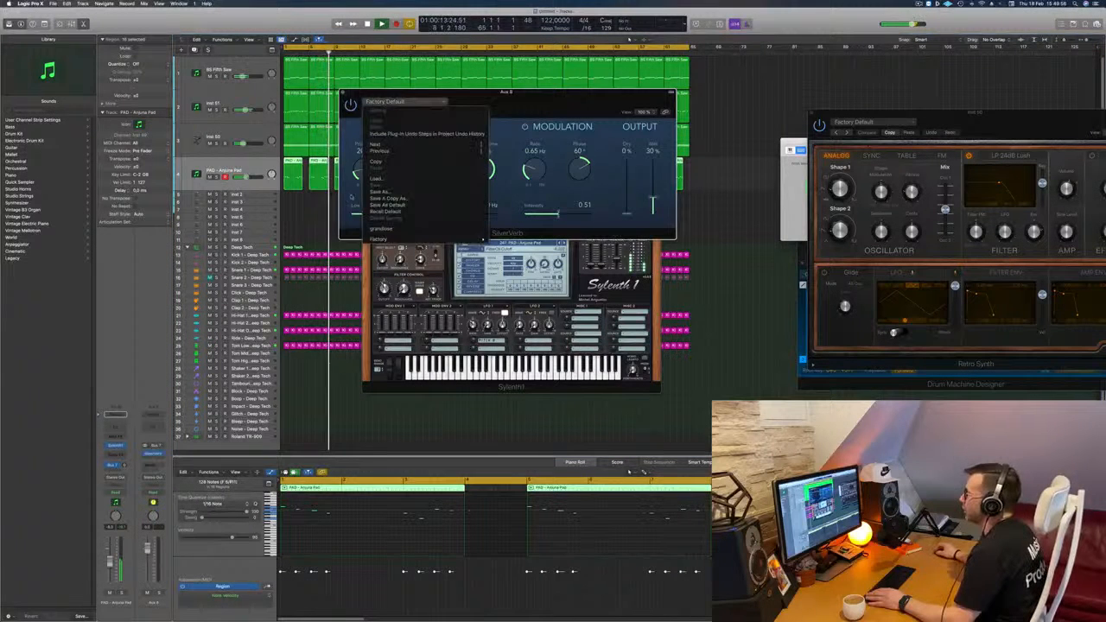
left_click(406, 228)
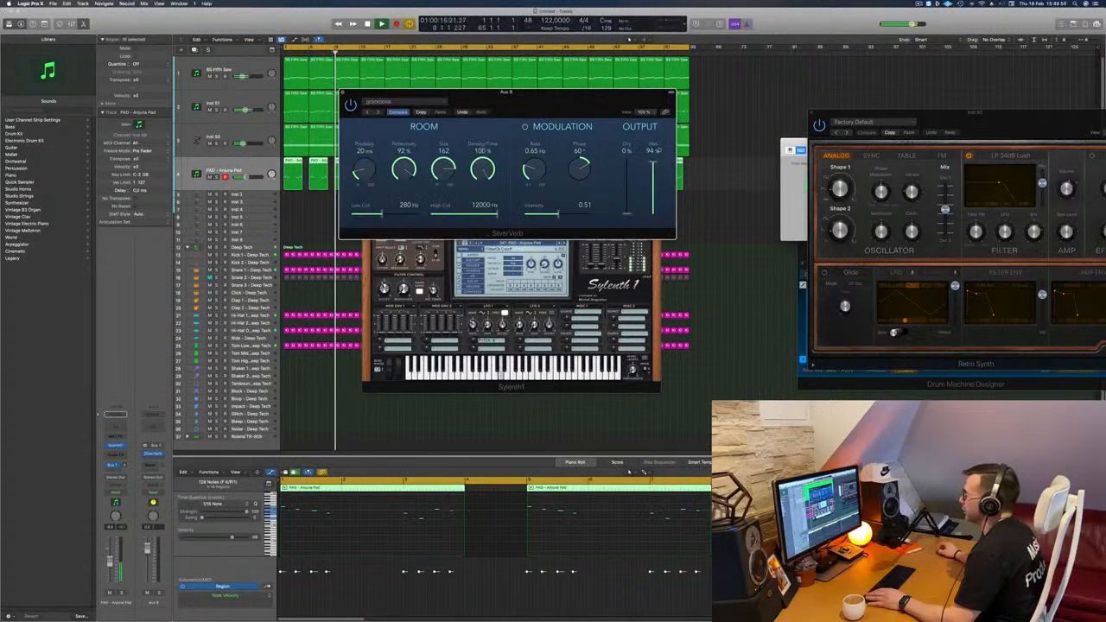
left_click(342, 92)
key("space")
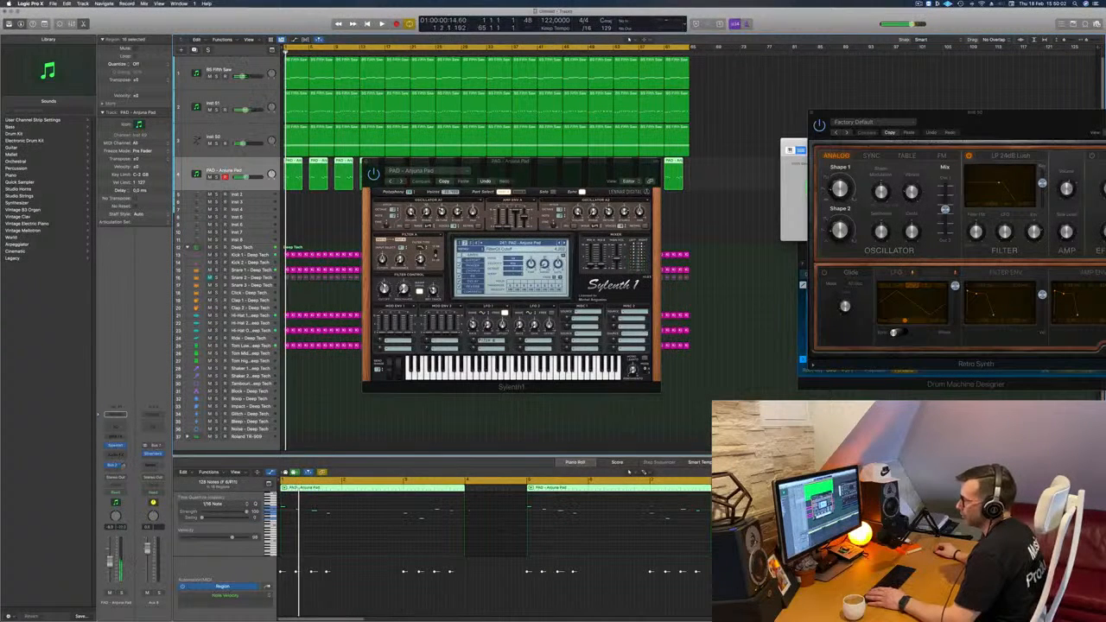
key("space")
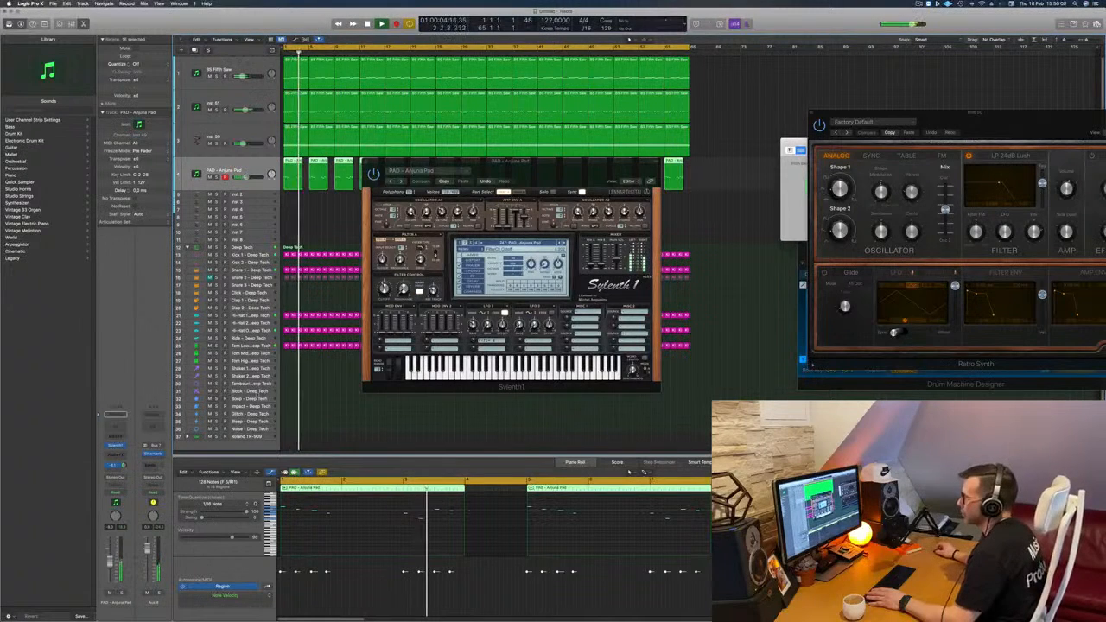
- Close the Sylenth1 window and lower the Inst 50 track's volume slightly
left_click_drag(539, 167, 512, 259)
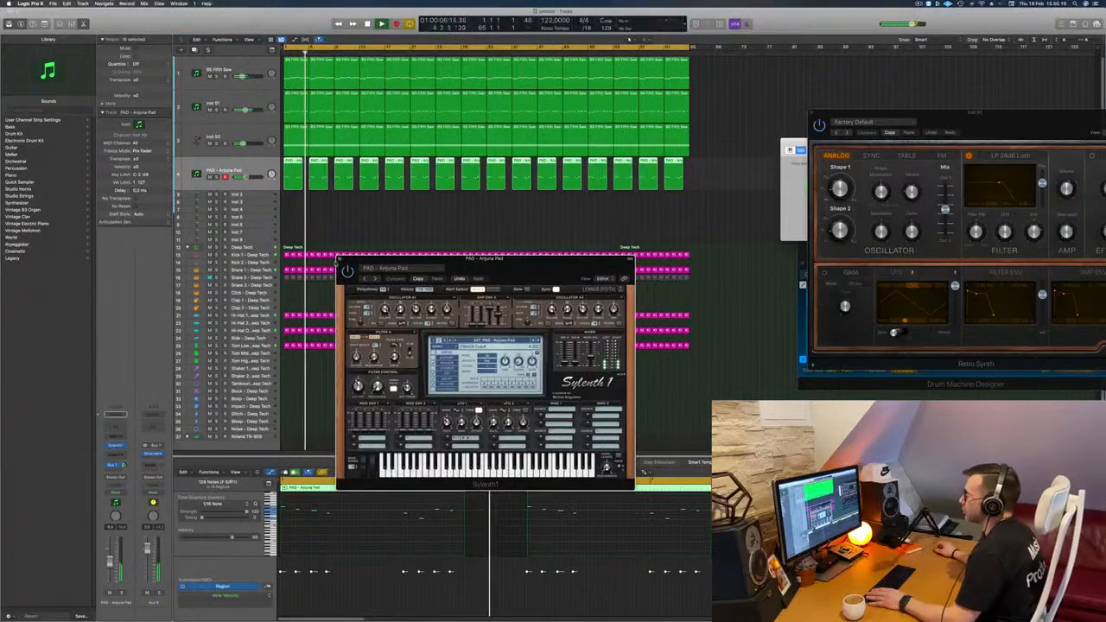
left_click(339, 256)
left_click(337, 222)
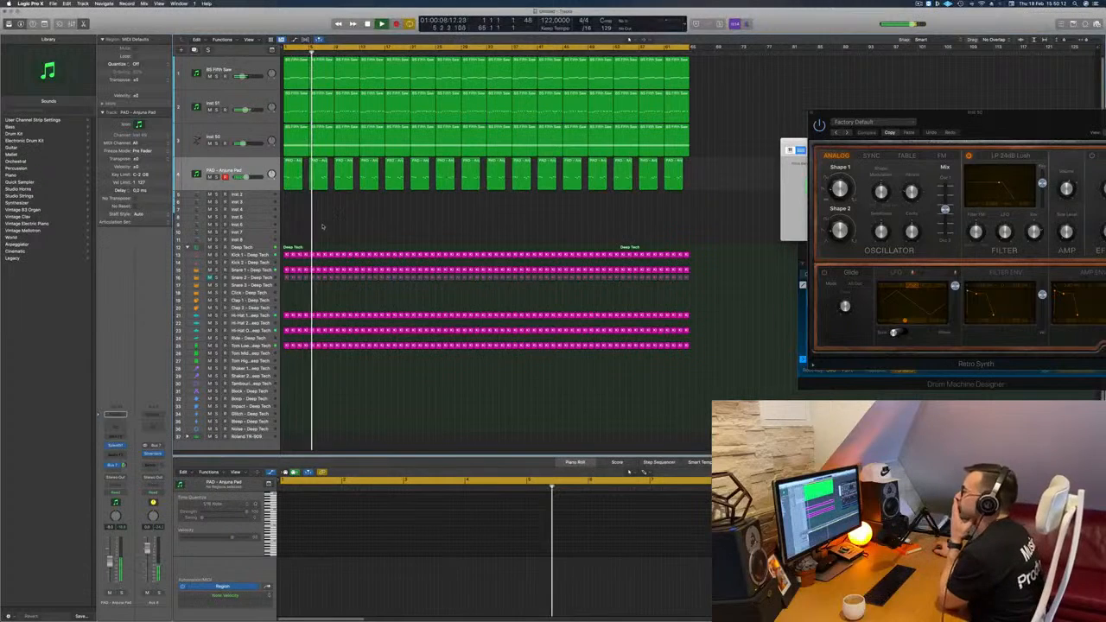
left_click(253, 130)
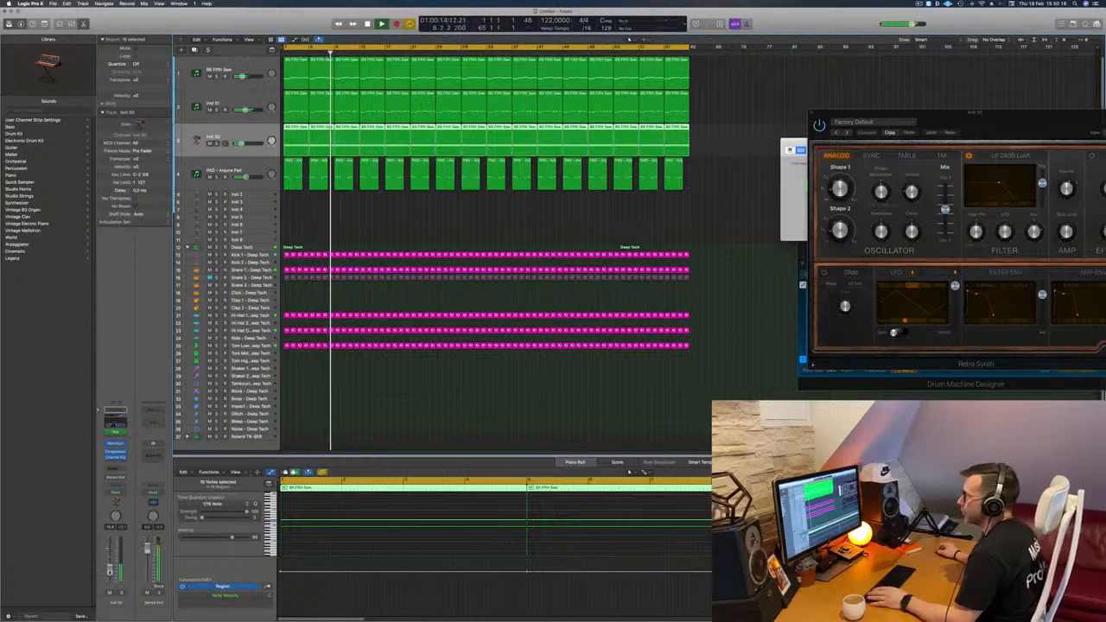
left_click(364, 231)
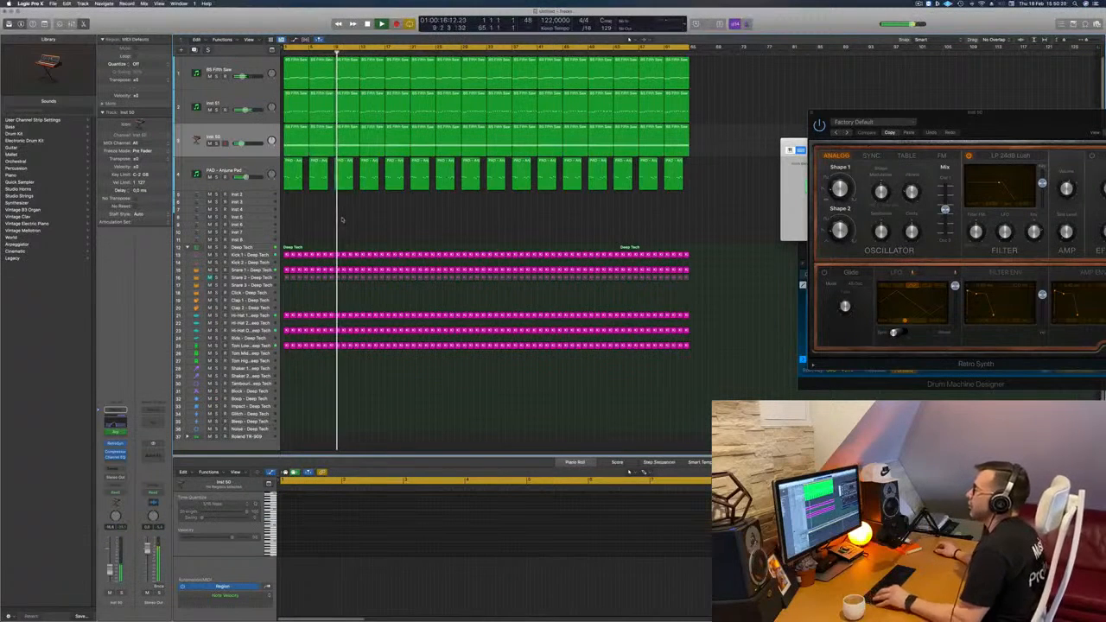
- Select the Inst 51 track, open its Modular V synth and adjust the Filter 1 cutoff while the track plays
left_click(227, 104)
left_click(216, 110)
key("s")
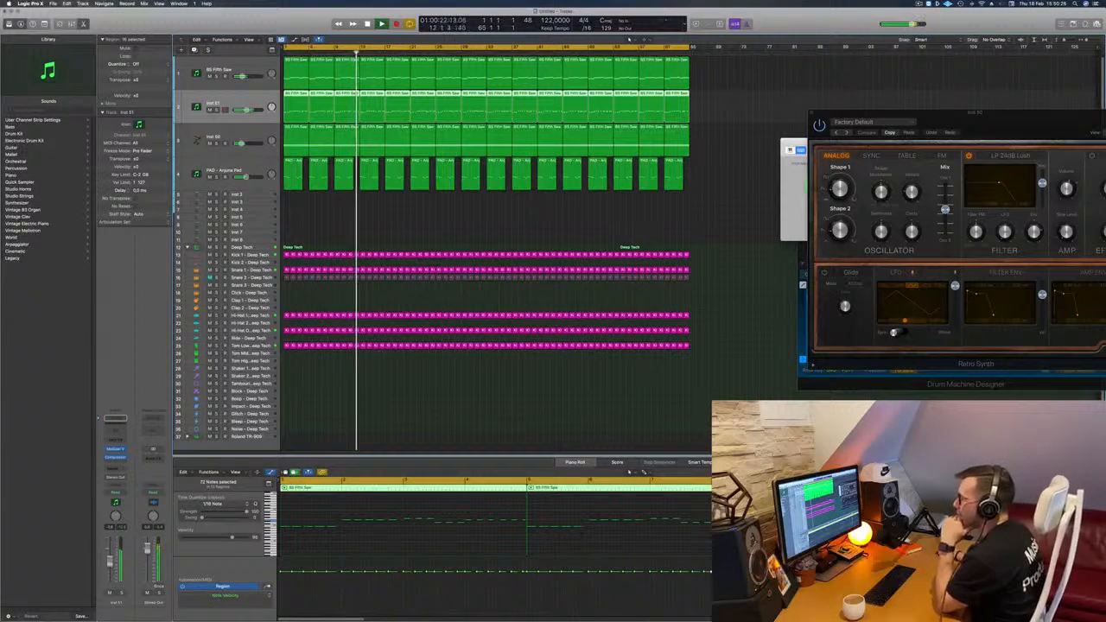
left_click(119, 450)
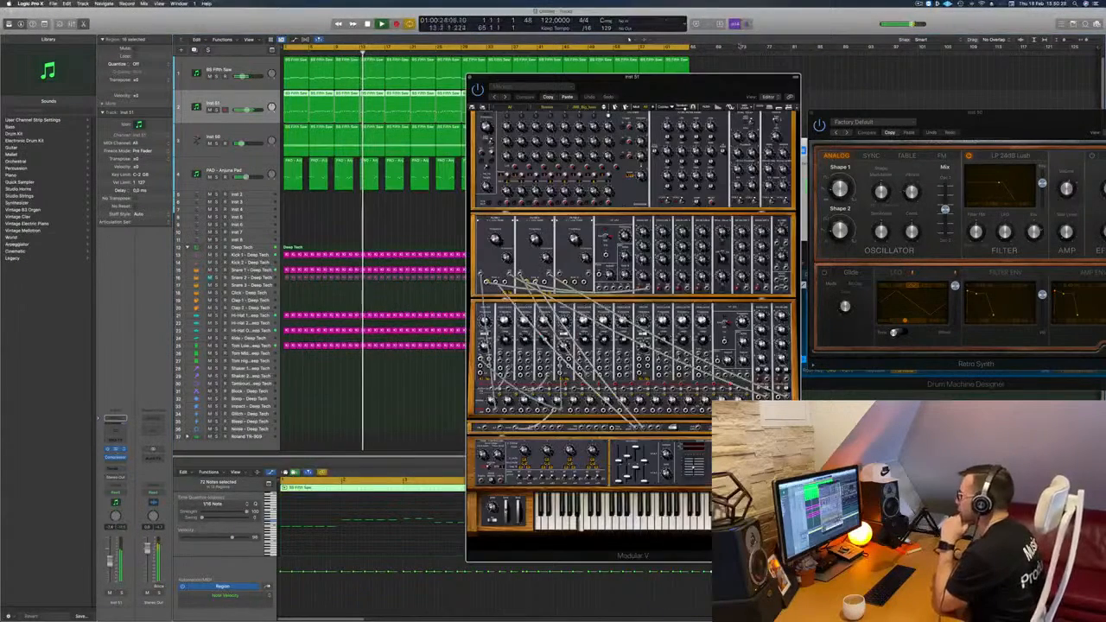
left_click_drag(720, 89, 592, 43)
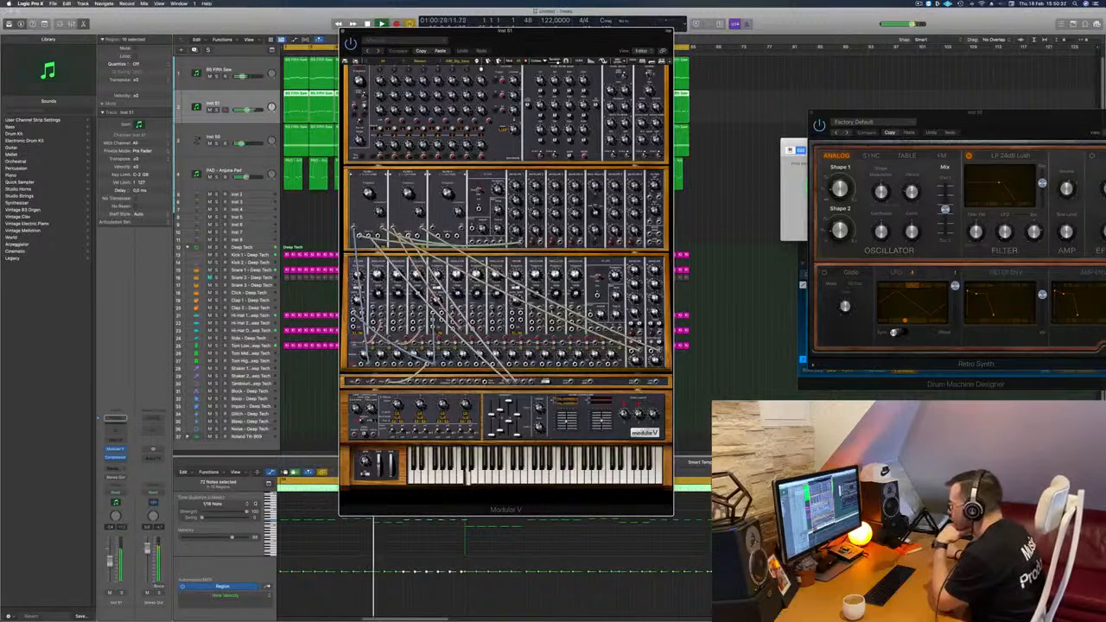
left_click_drag(624, 414, 626, 409)
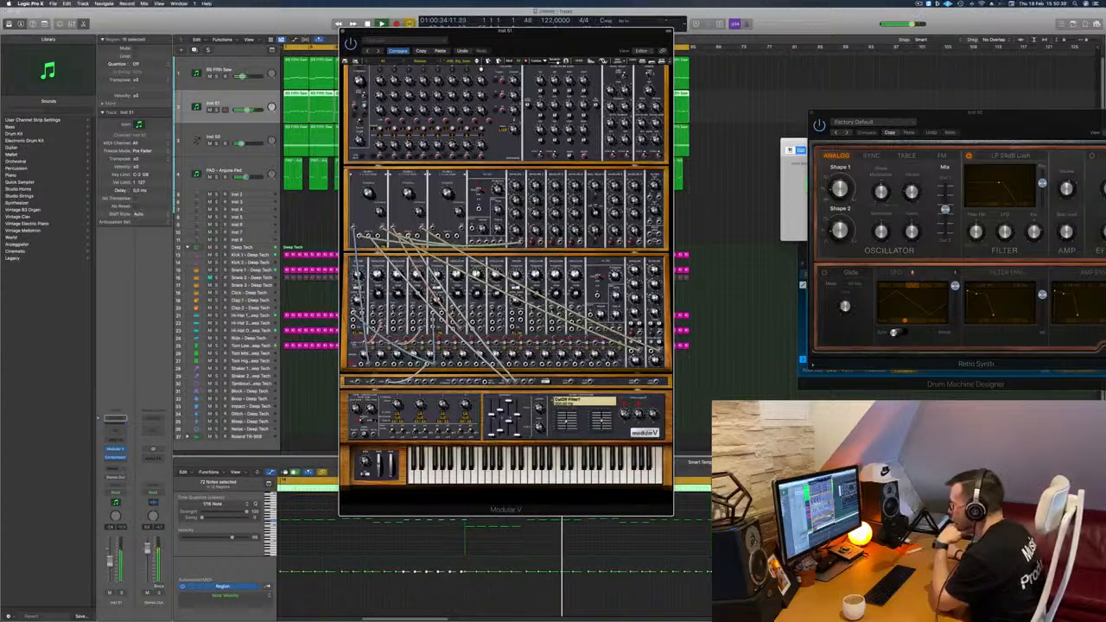
left_click_drag(628, 404, 625, 409)
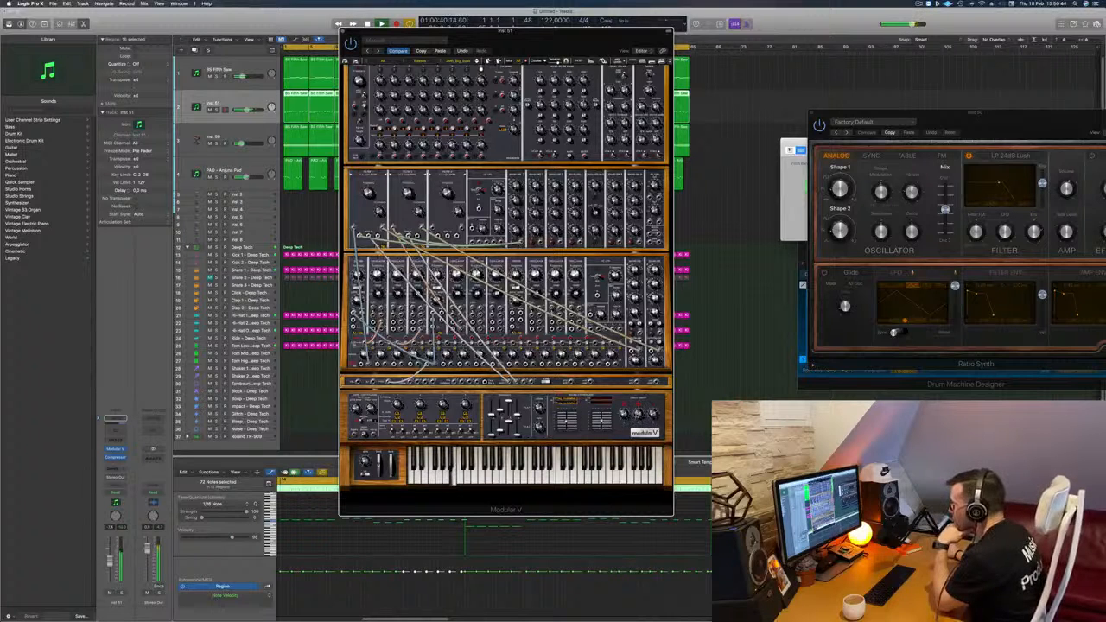
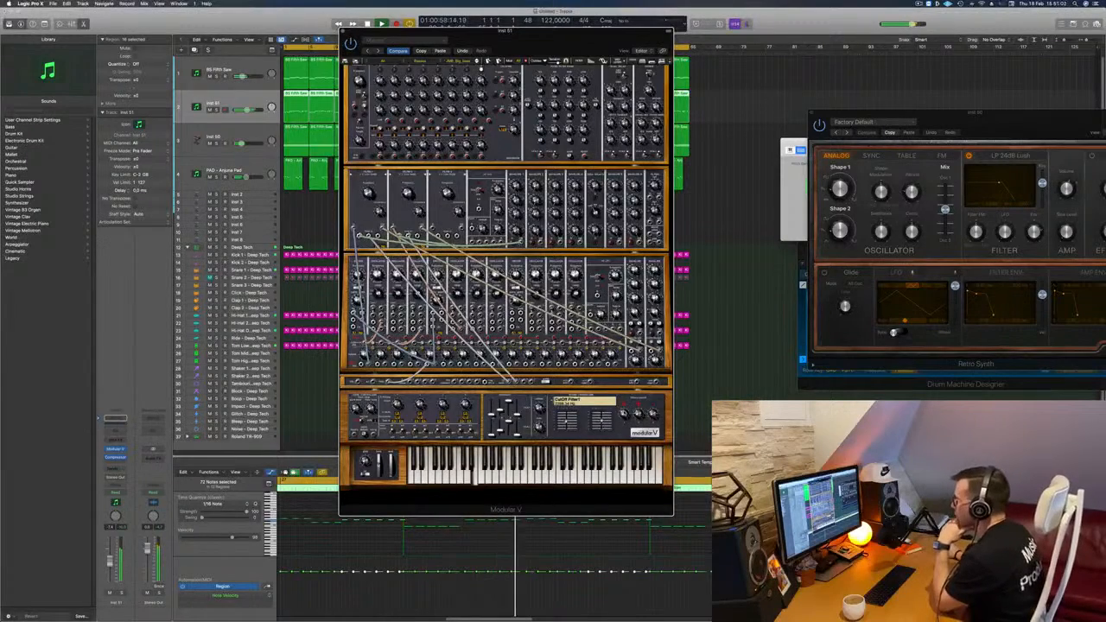
- Move the Modular V window aside and check Inst 51 briefly in solo
left_click_drag(530, 37, 663, 36)
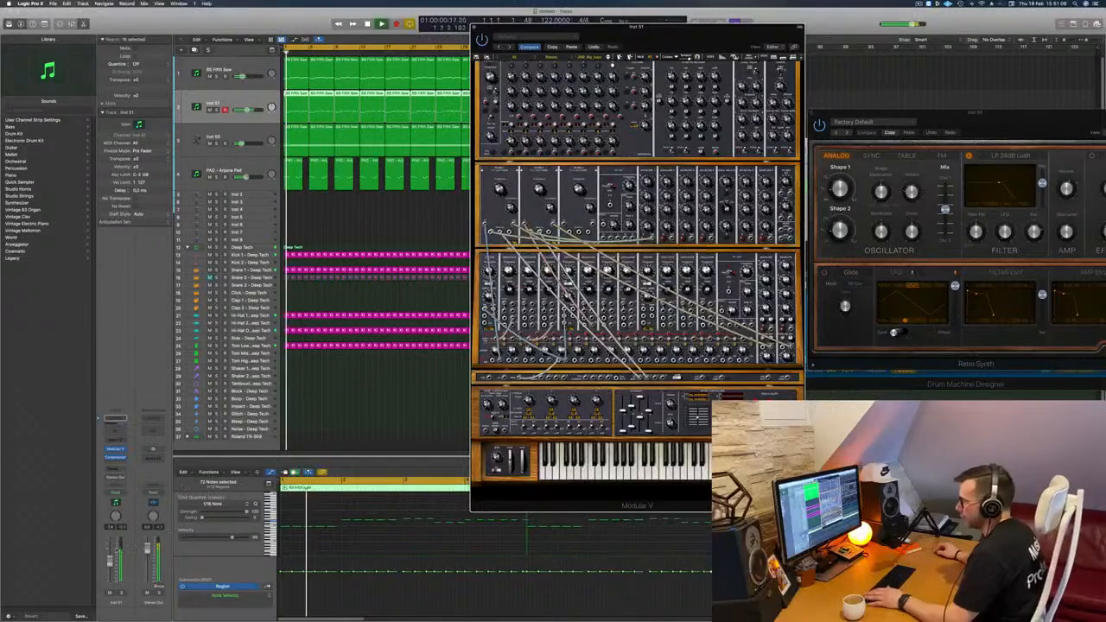
key("s")
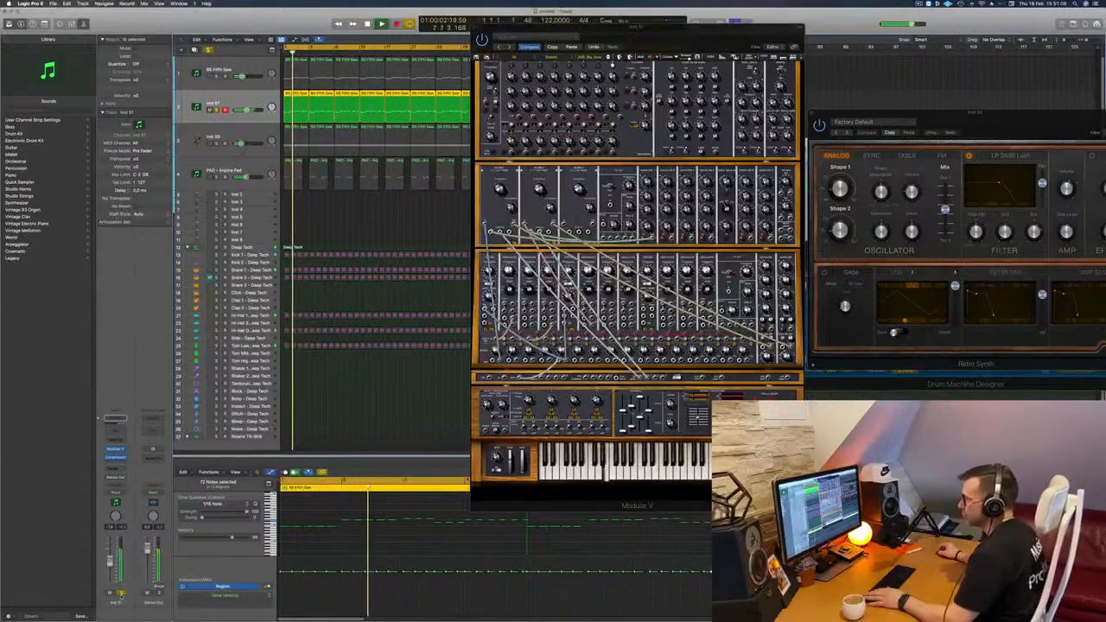
key("s")
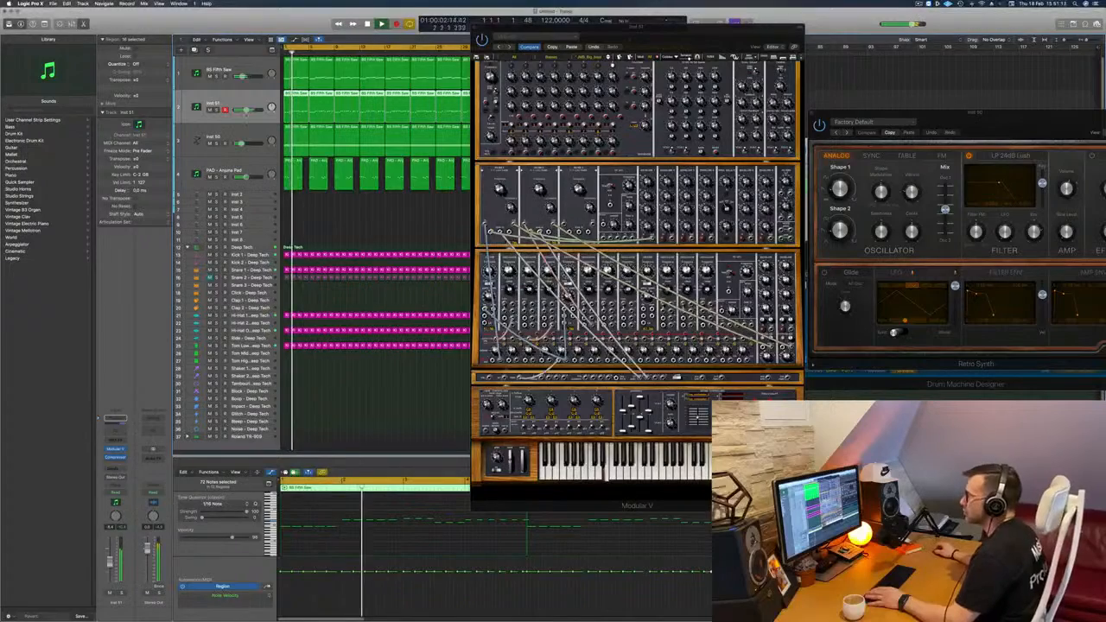
- Mute the PAD - Anjuna Pad and Inst 50 tracks and move the Modular V window clear of the arrangement
left_click(209, 177)
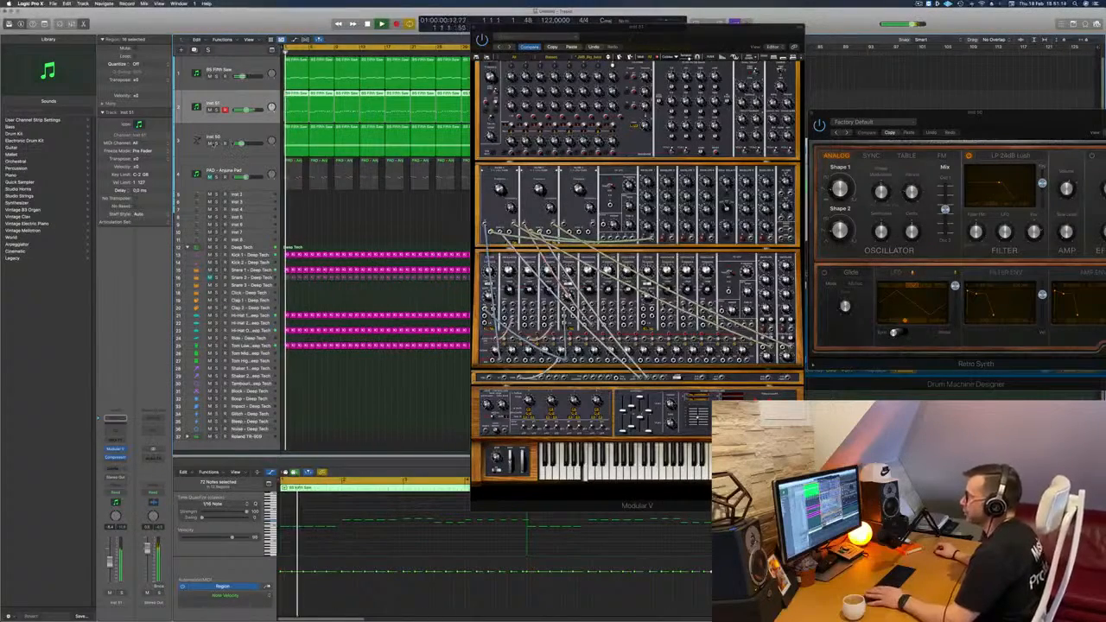
left_click_drag(635, 27, 843, 68)
left_click(473, 218)
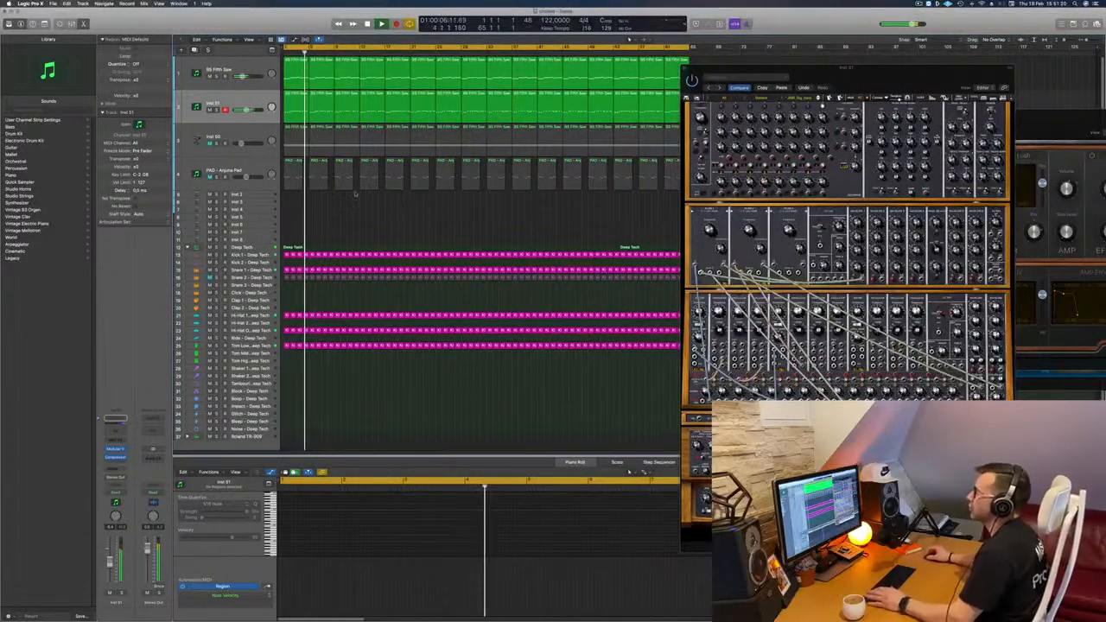
- Lower Inst 51's volume slightly and duplicate the BS Fifth Saw track with its regions below the Inst 2 track
left_click_drag(248, 111, 248, 110)
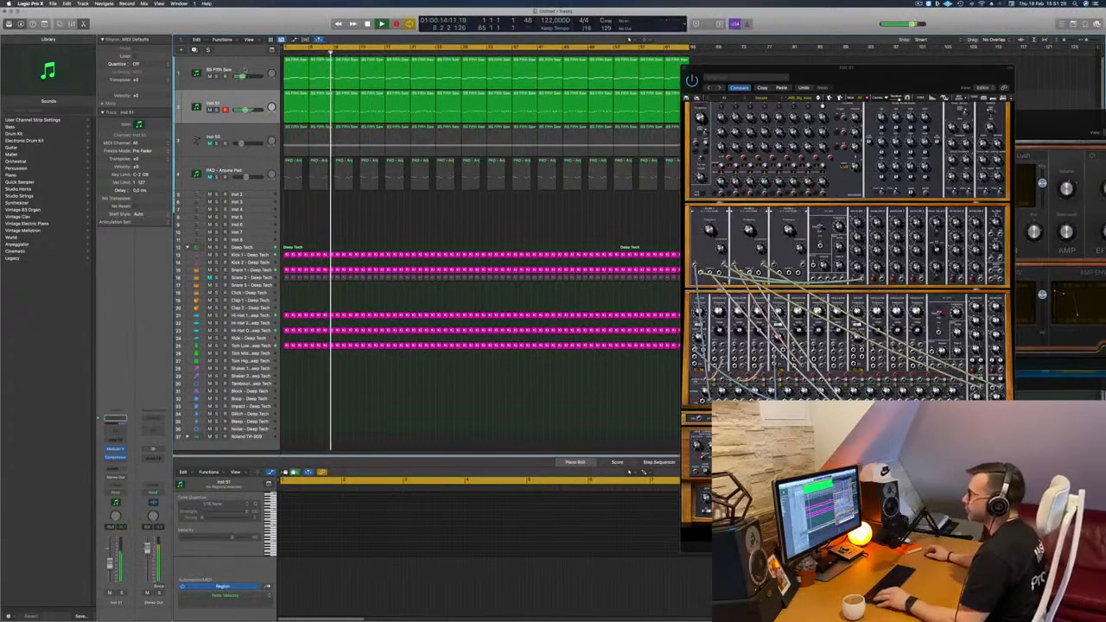
left_click(244, 69)
left_click_drag(244, 69, 242, 205)
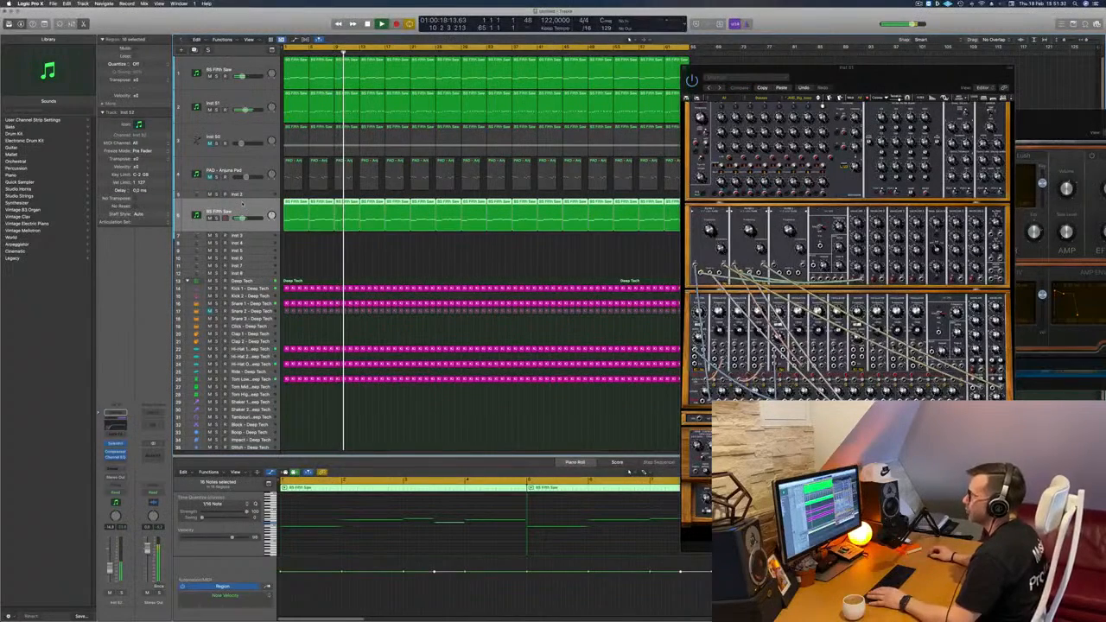
- Check the duplicated BS Fifth Saw track in solo, restart playback and replace its instrument with Alchemy in stereo
left_click(217, 218)
left_click(217, 219)
key("Return")
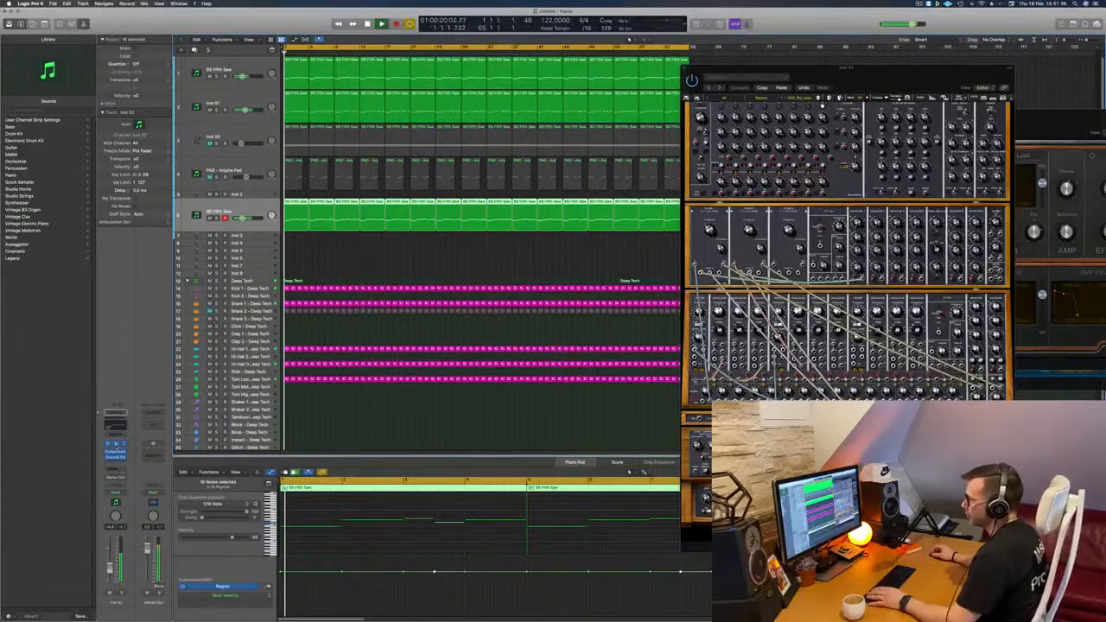
left_click(115, 441)
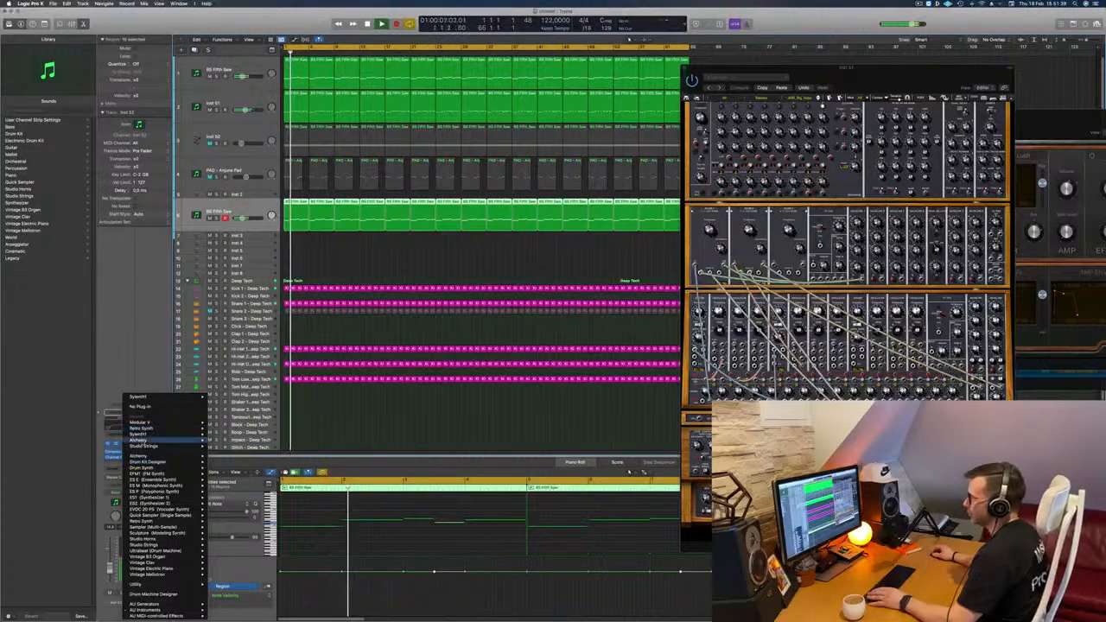
mouse_move(143, 441)
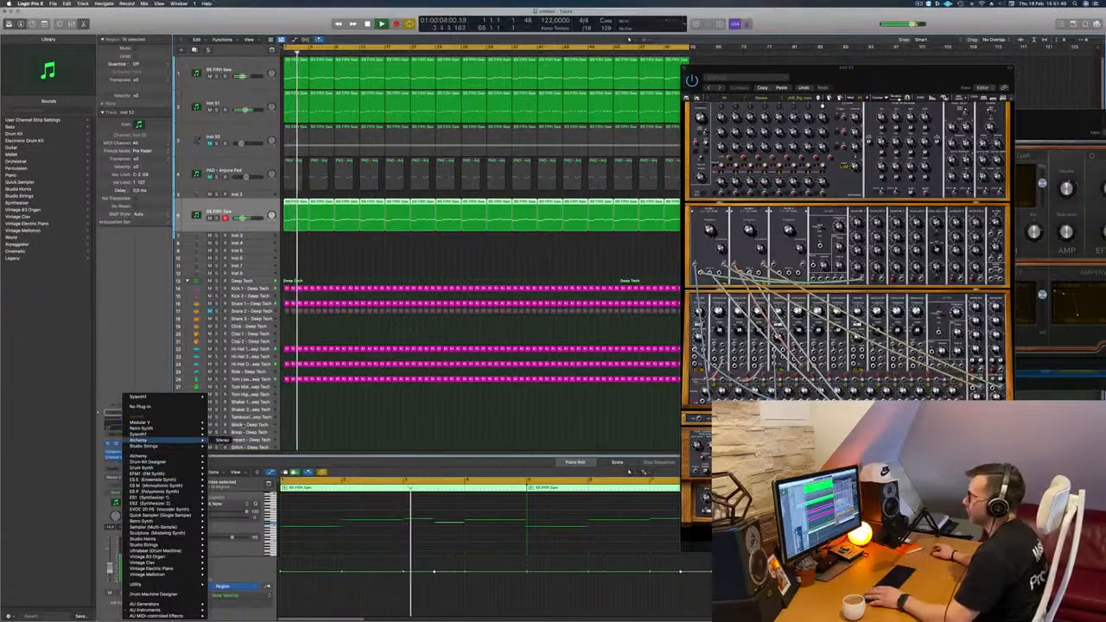
left_click(222, 440)
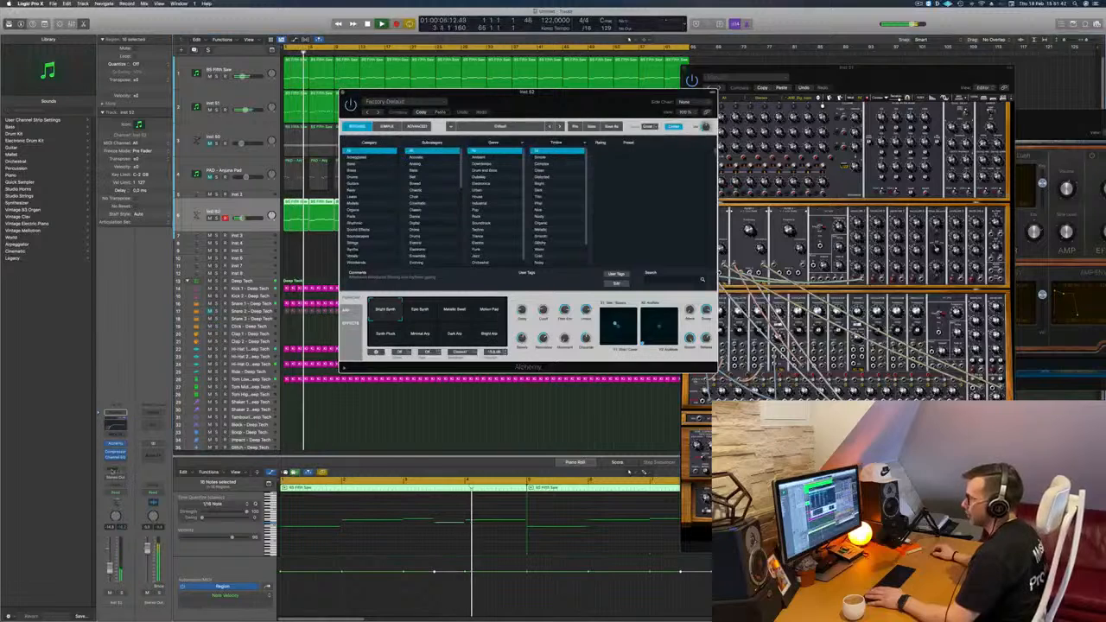
- Add a send to Bus 7 on the new Alchemy track's channel strip and resume playback
key("space")
left_click(112, 470)
mouse_move(113, 478)
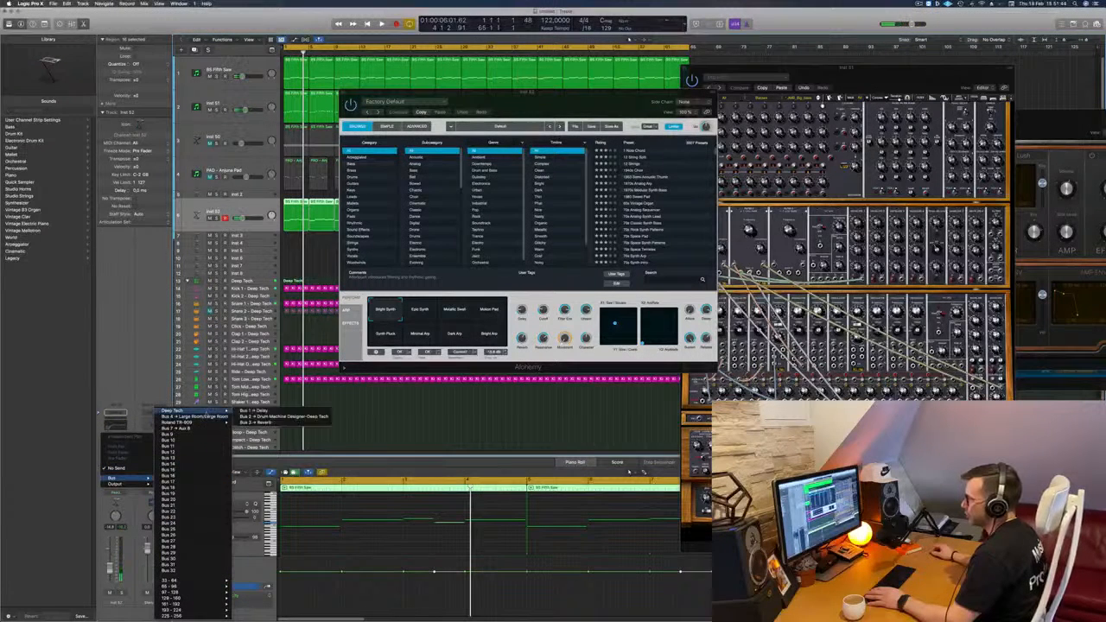
left_click(199, 429)
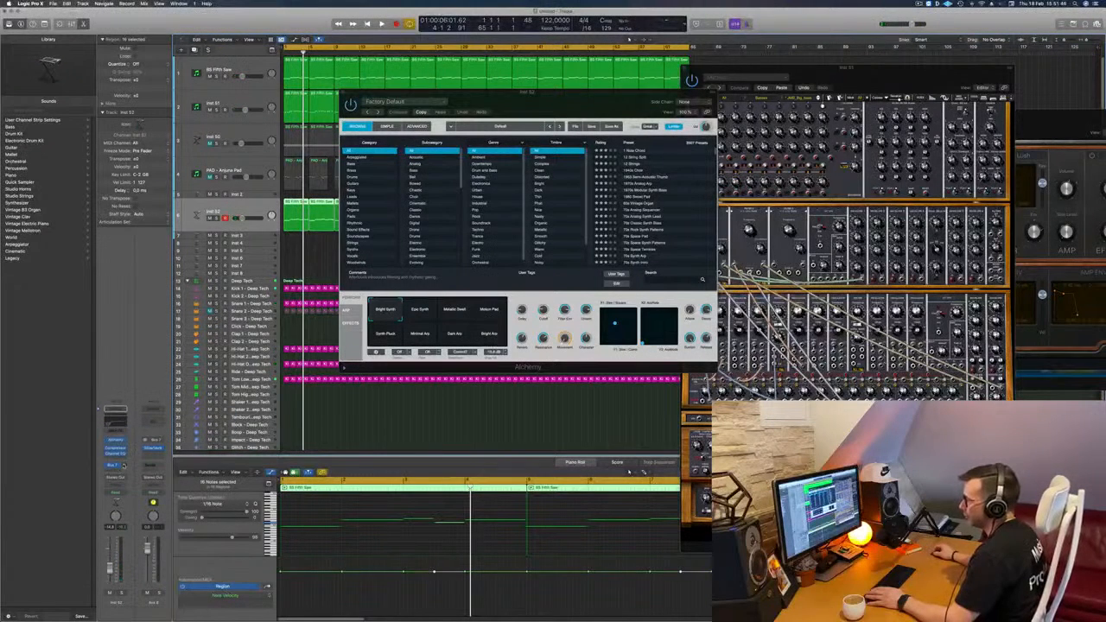
key("space")
- Audition the Motion Pad variation of Alchemy's default sound while the track plays, moving the synth window clear of the arrangement
left_click_drag(487, 91, 648, 97)
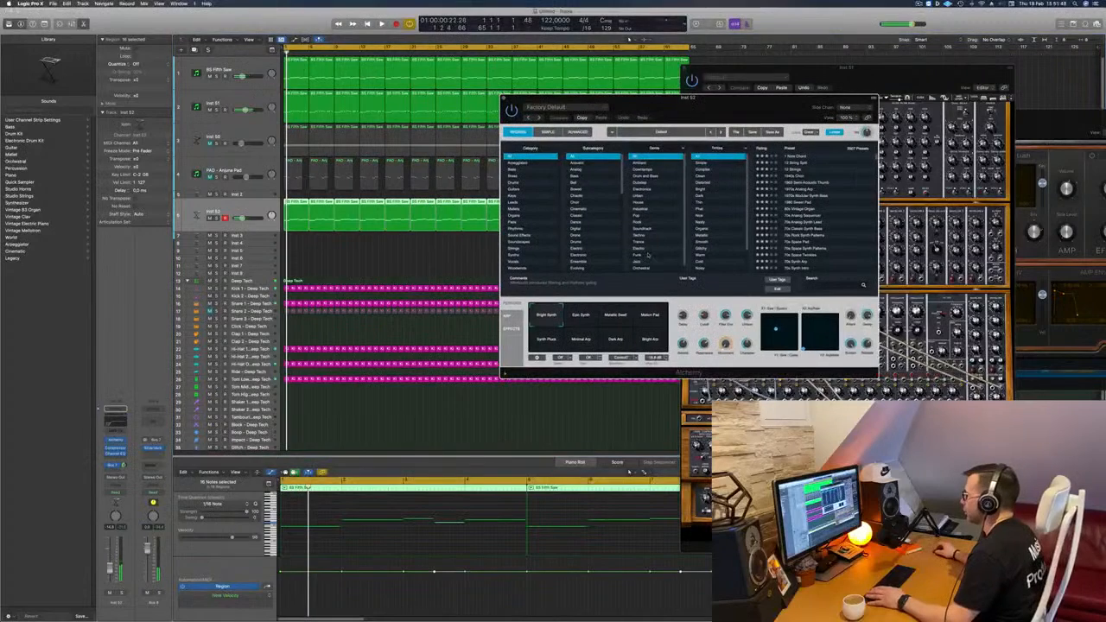
left_click(650, 316)
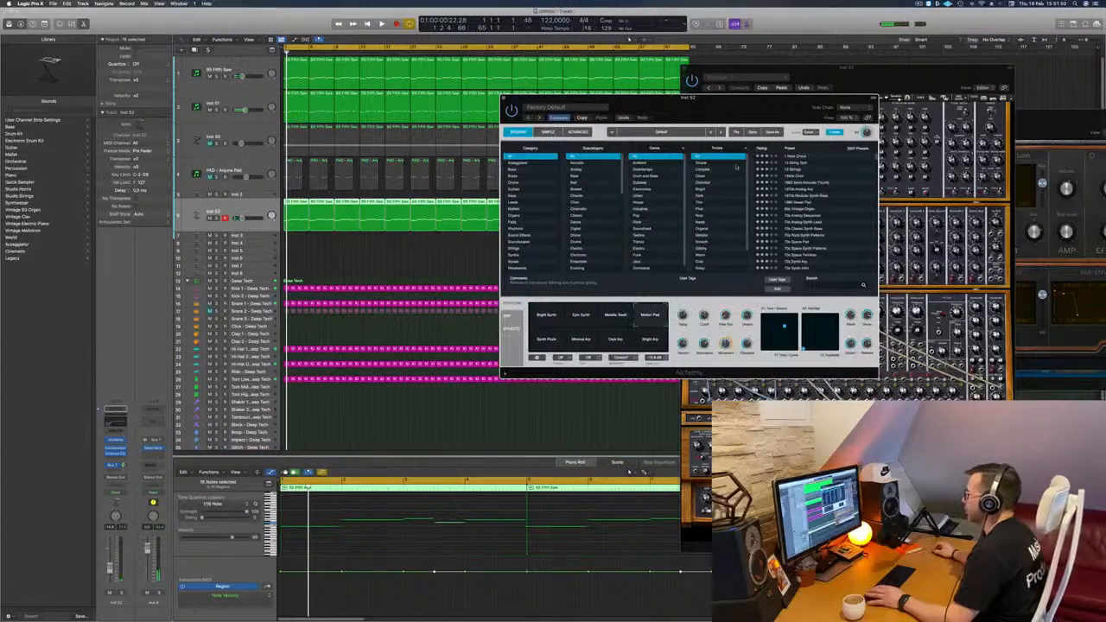
left_click_drag(604, 98, 702, 56)
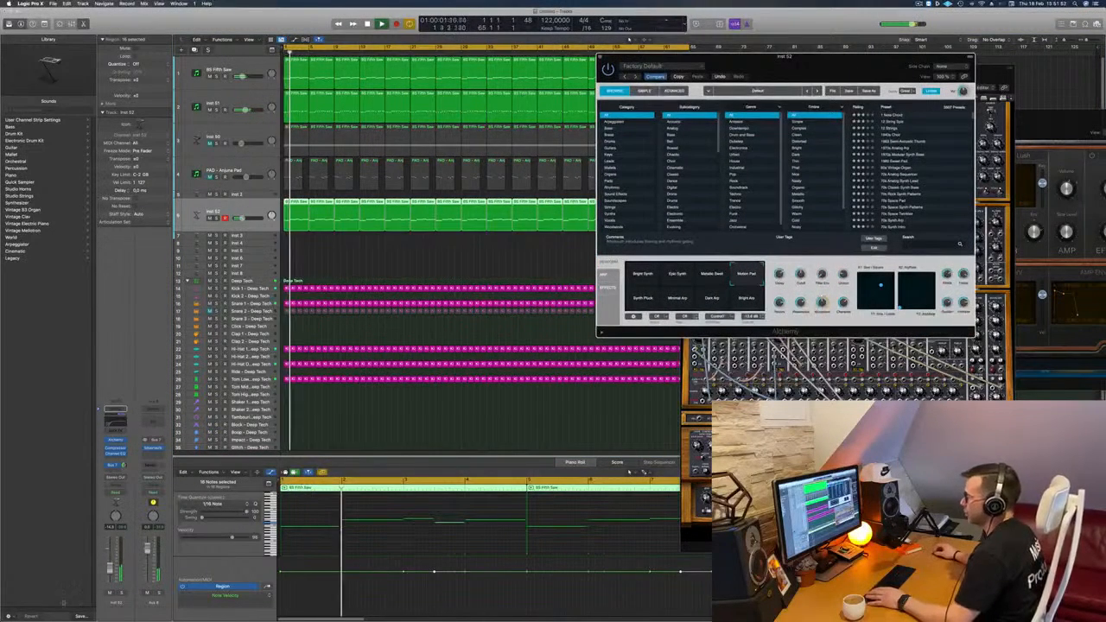
key("v")
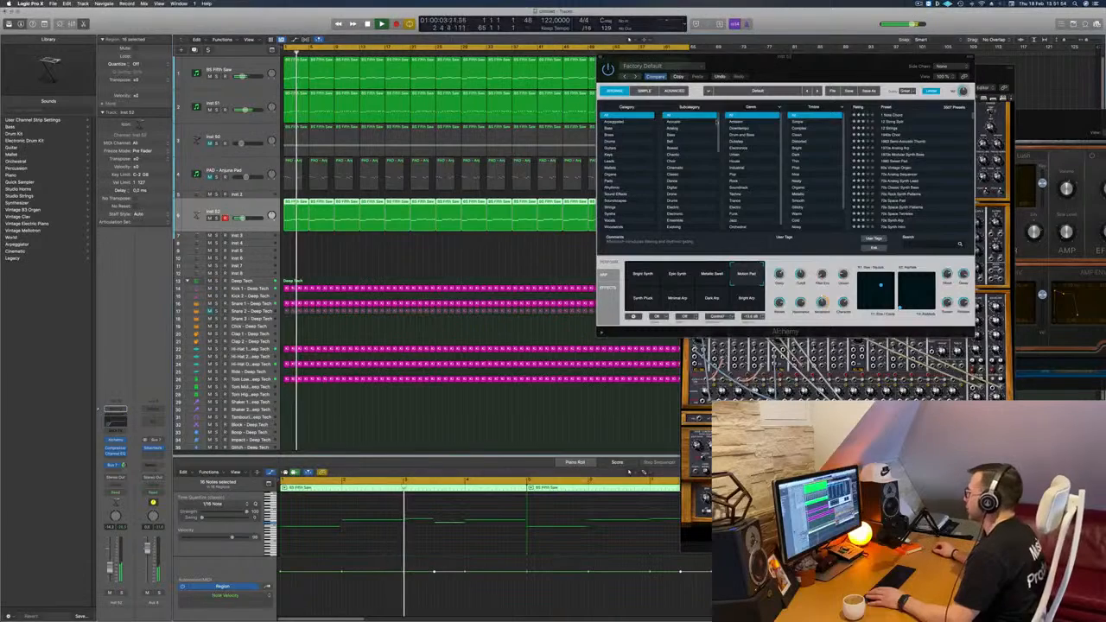
left_click_drag(806, 69, 587, 166)
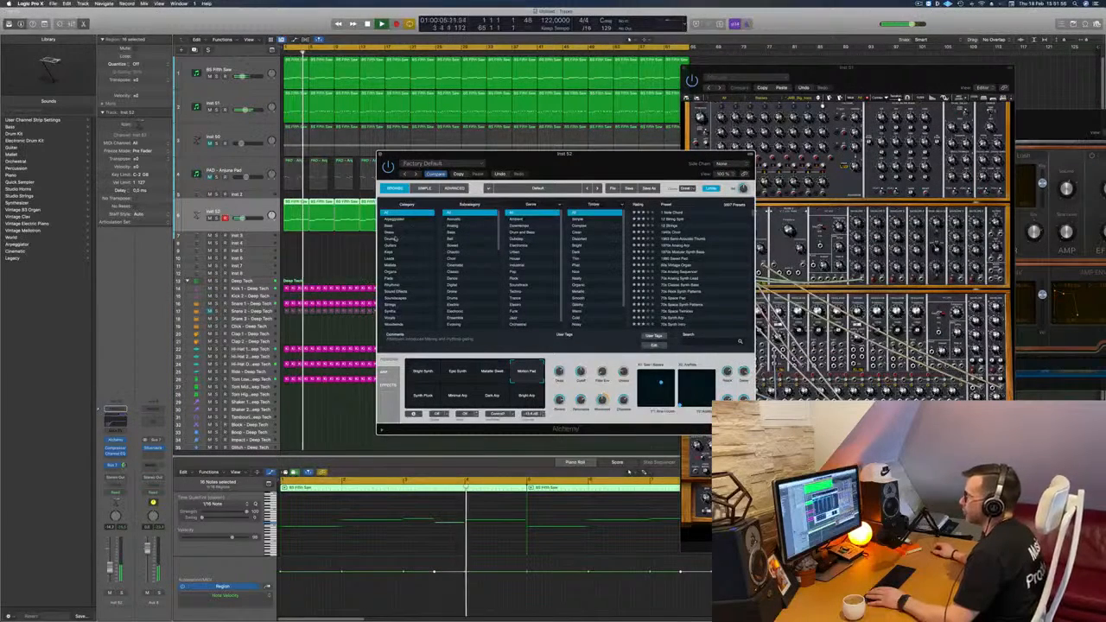
- Filter Alchemy's presets to the Pads category and load Alpha Pad
left_click(394, 278)
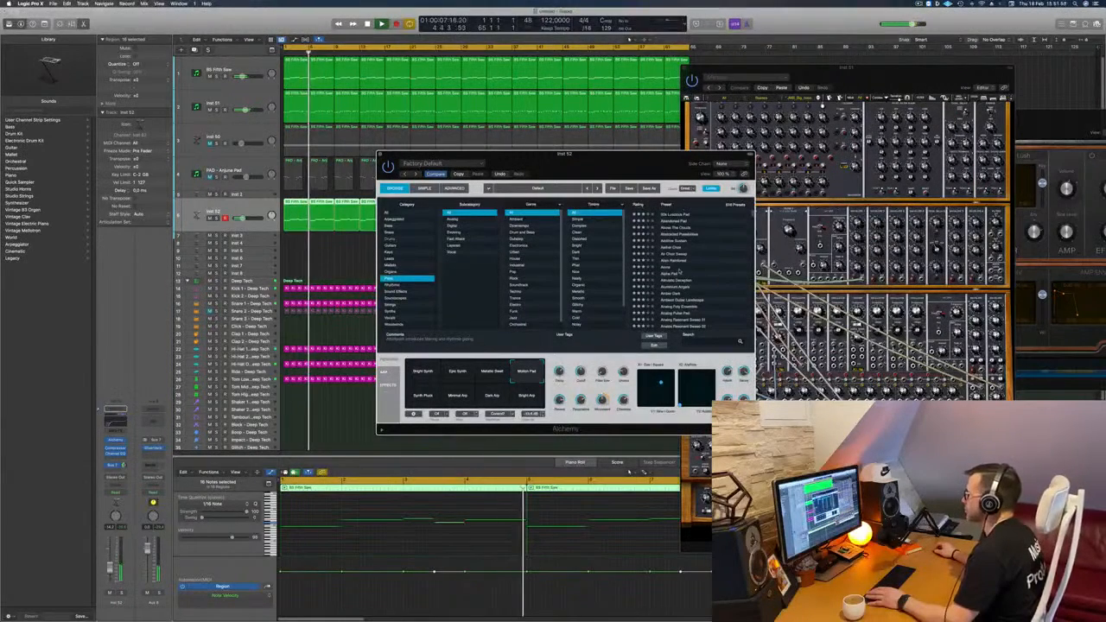
left_click(671, 275)
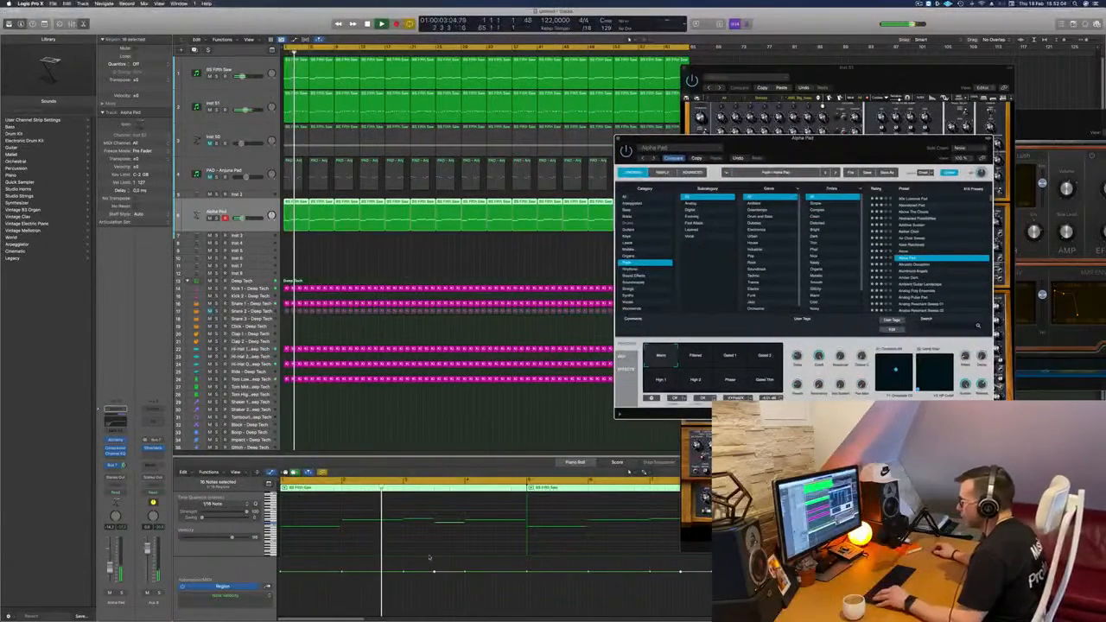
- Transpose all notes in the Alpha Pad track's regions up one octave in the piano roll
left_click(334, 544)
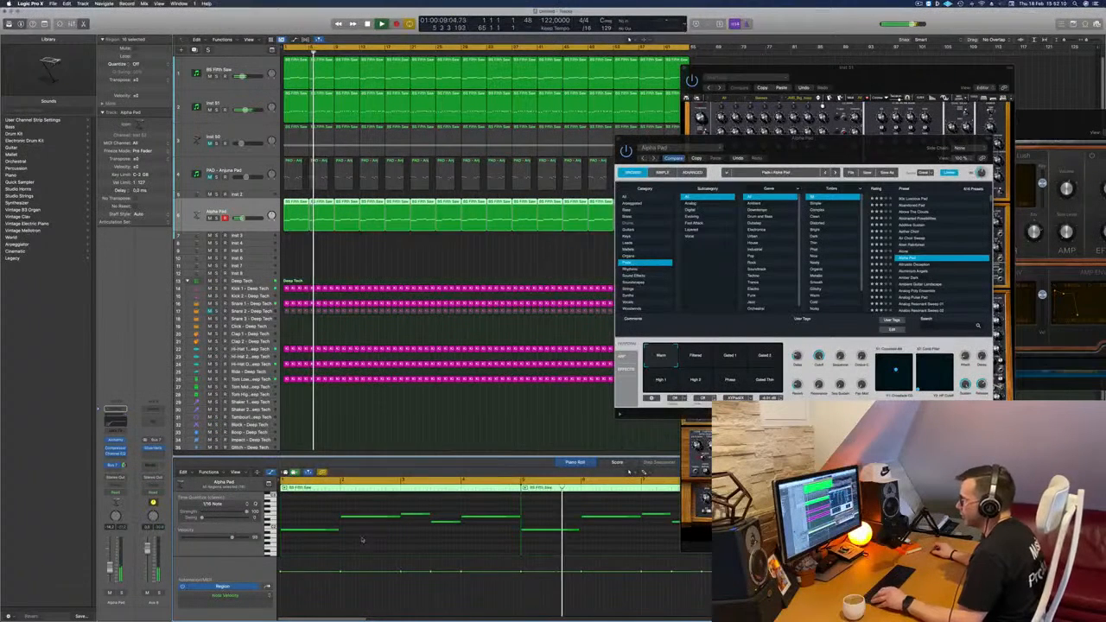
key("super+a")
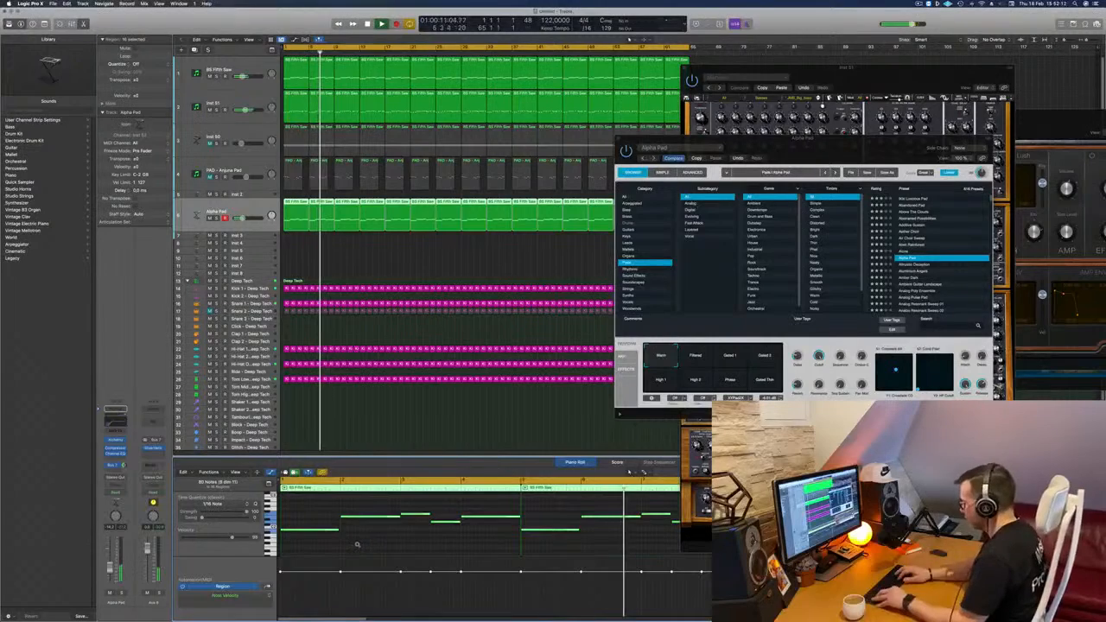
key("alt+shift+Up")
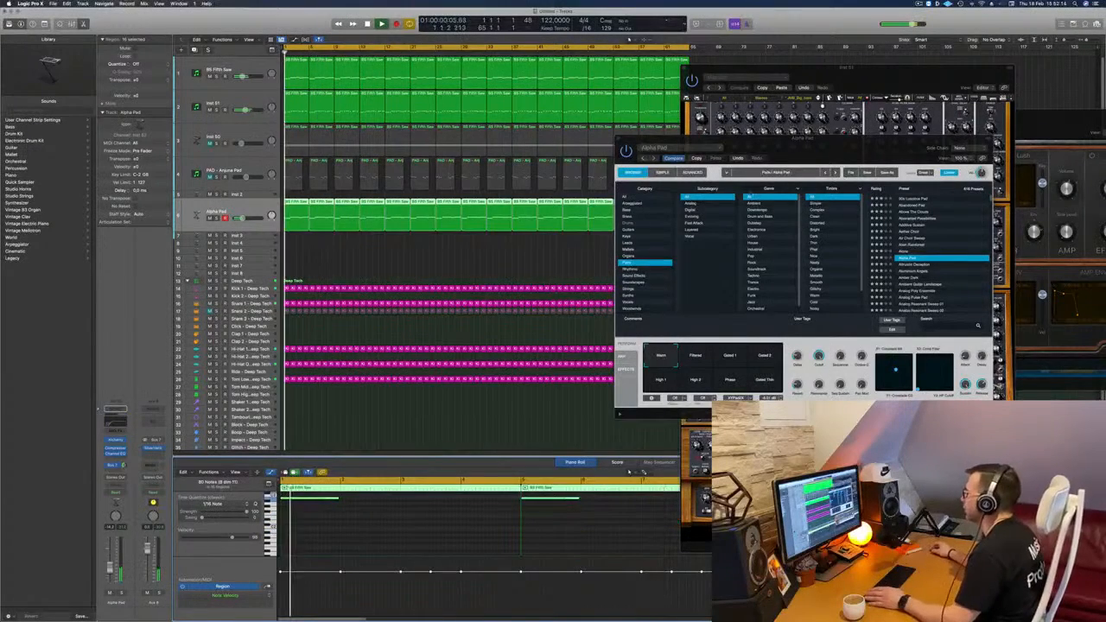
- Load the Aluminium Angels pad preset in Alchemy and replay the track with it
left_click_drag(862, 149, 756, 174)
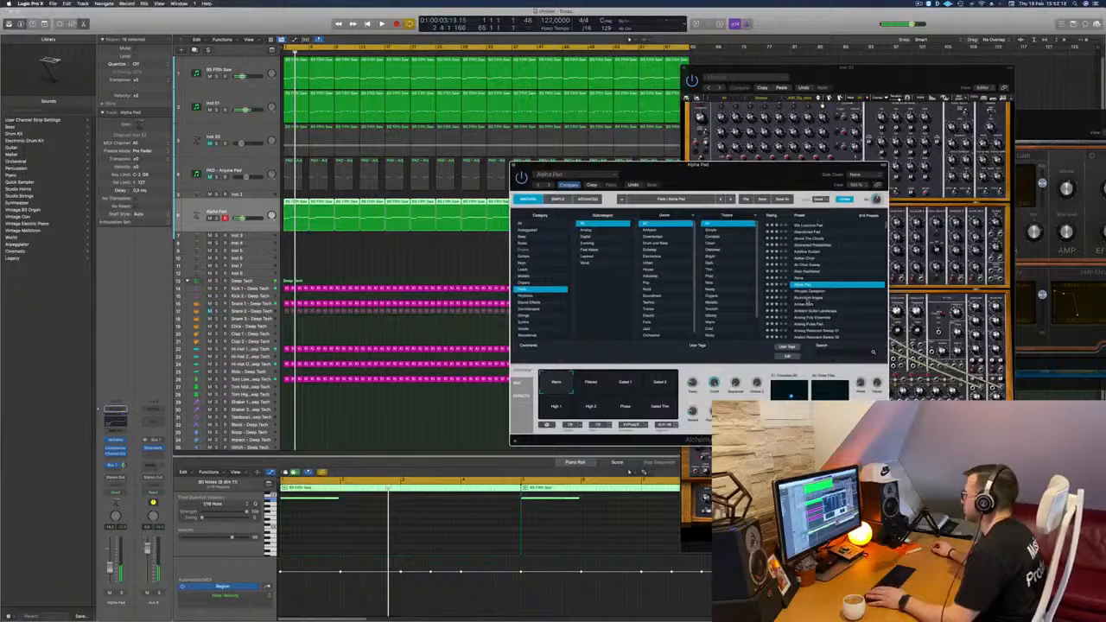
left_click(805, 298)
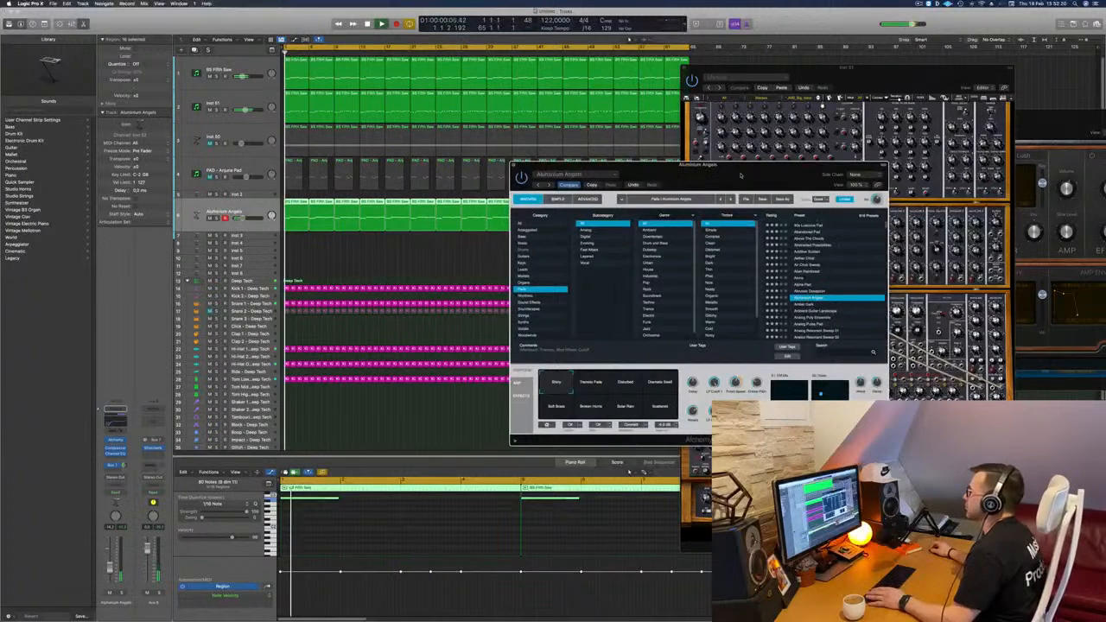
left_click_drag(691, 164, 672, 108)
scroll(782, 222, "down", 2)
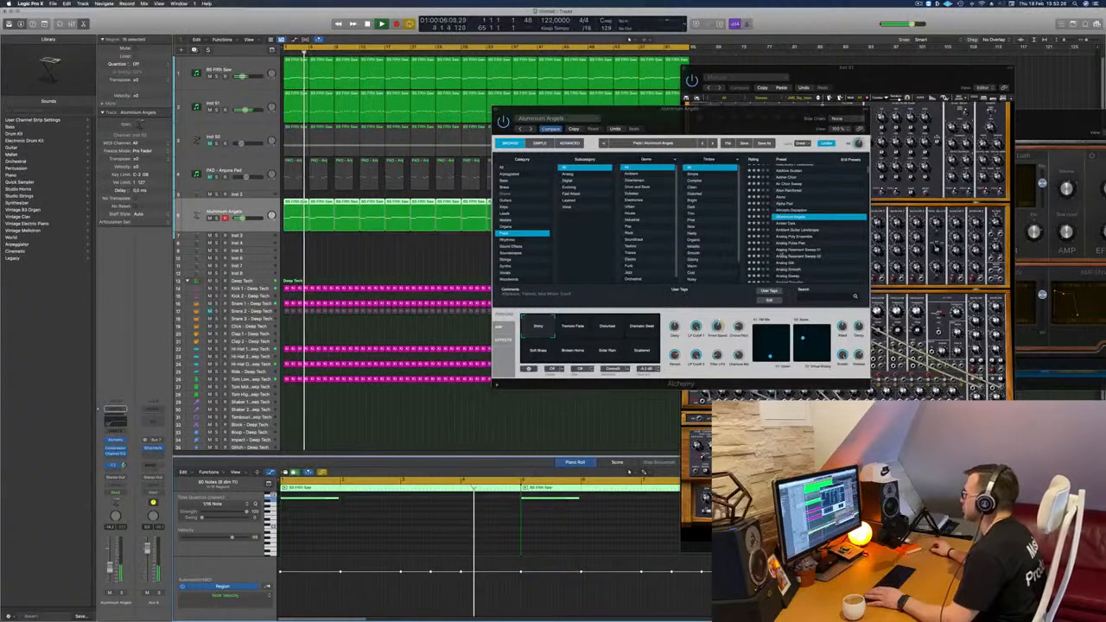
left_click_drag(570, 109, 503, 108)
key("space")
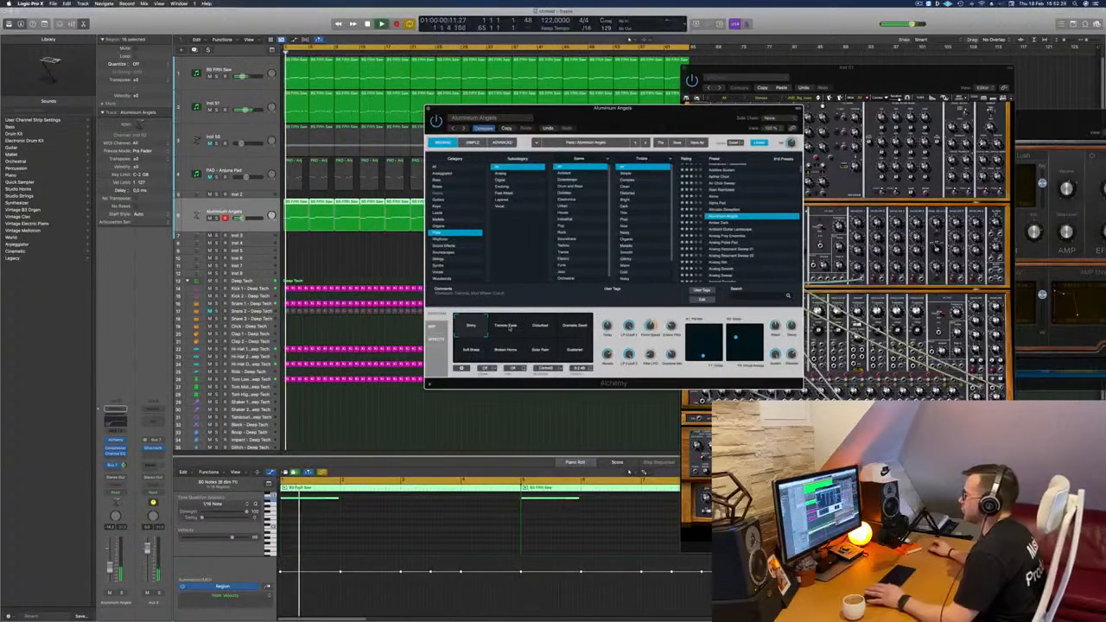
- Audition the Aluminium Angels variations in turn, from Tremolo Fade through Dramatic Swell and Soft Brass to Scattered
left_click(508, 326)
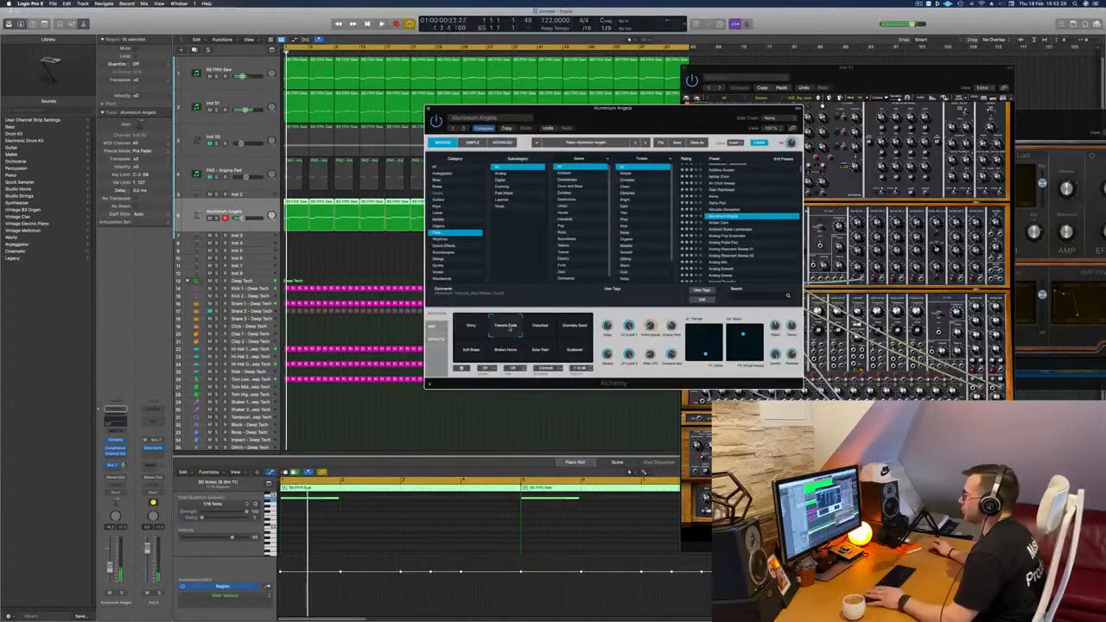
left_click(540, 329)
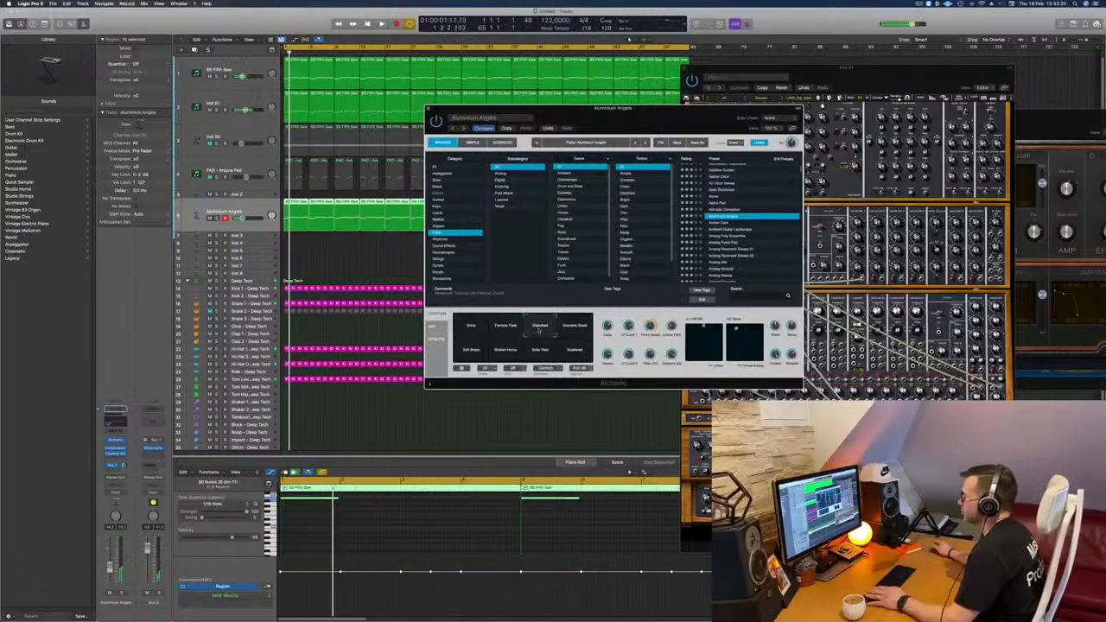
left_click(570, 330)
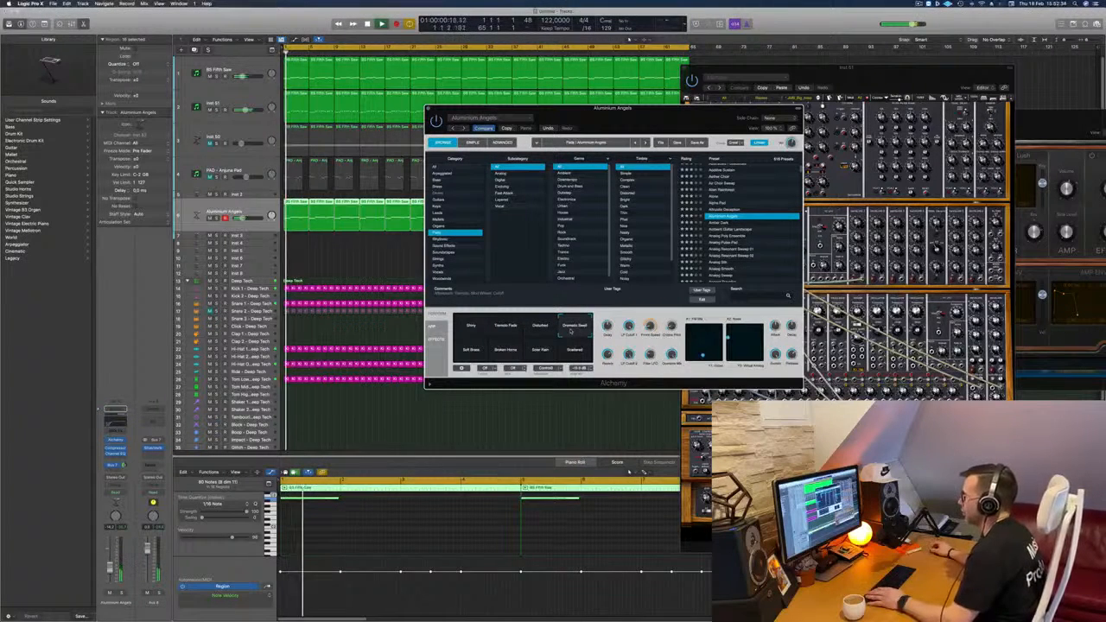
left_click(473, 353)
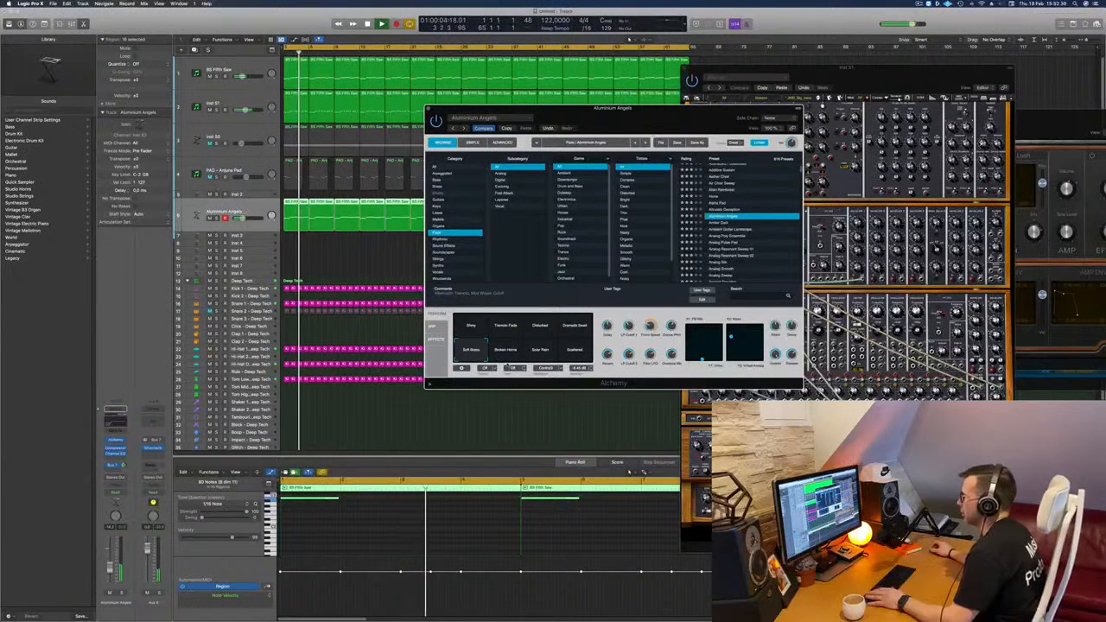
left_click(516, 353)
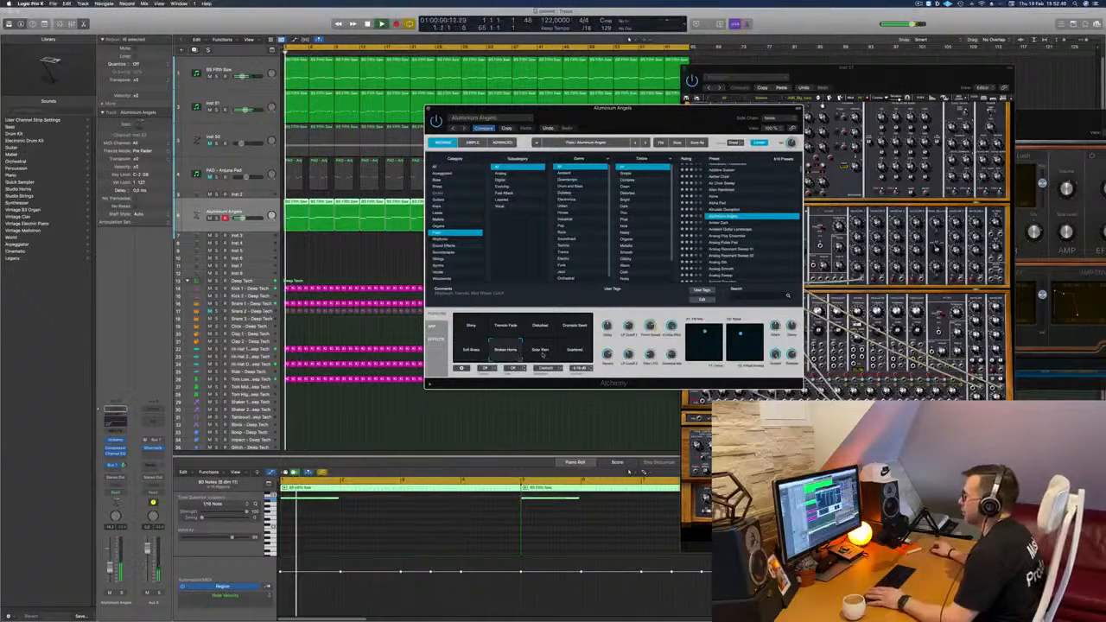
left_click(542, 353)
left_click(570, 353)
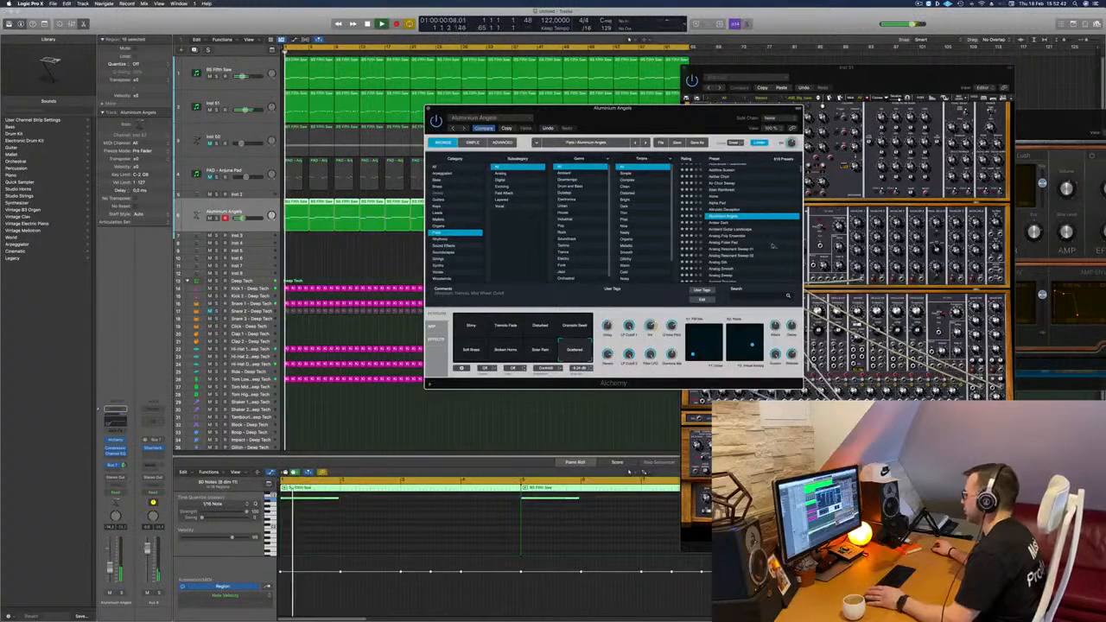
- Audition the Artificial and Ashes Of Time pad presets in Alchemy while the track plays
scroll(767, 245, "down", 3)
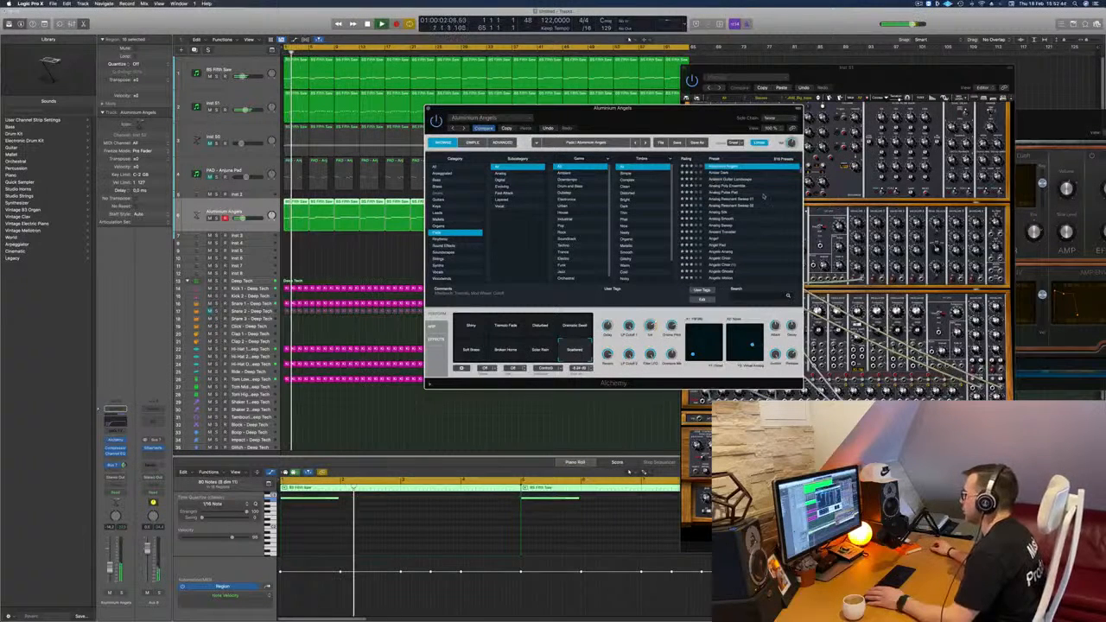
scroll(764, 232, "down", 5)
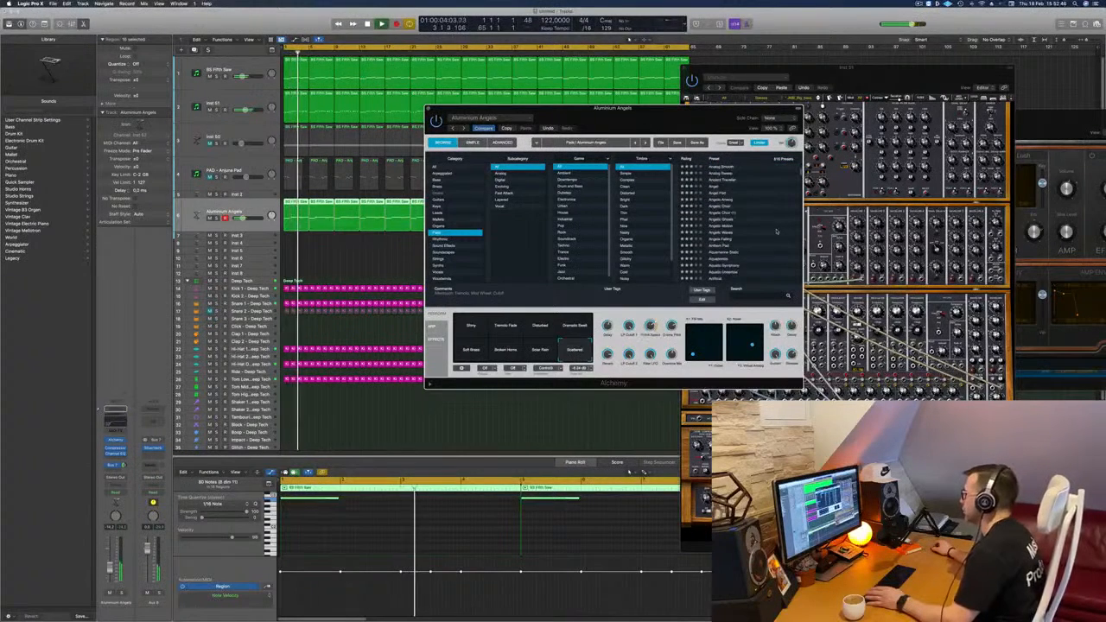
scroll(769, 229, "down", 3)
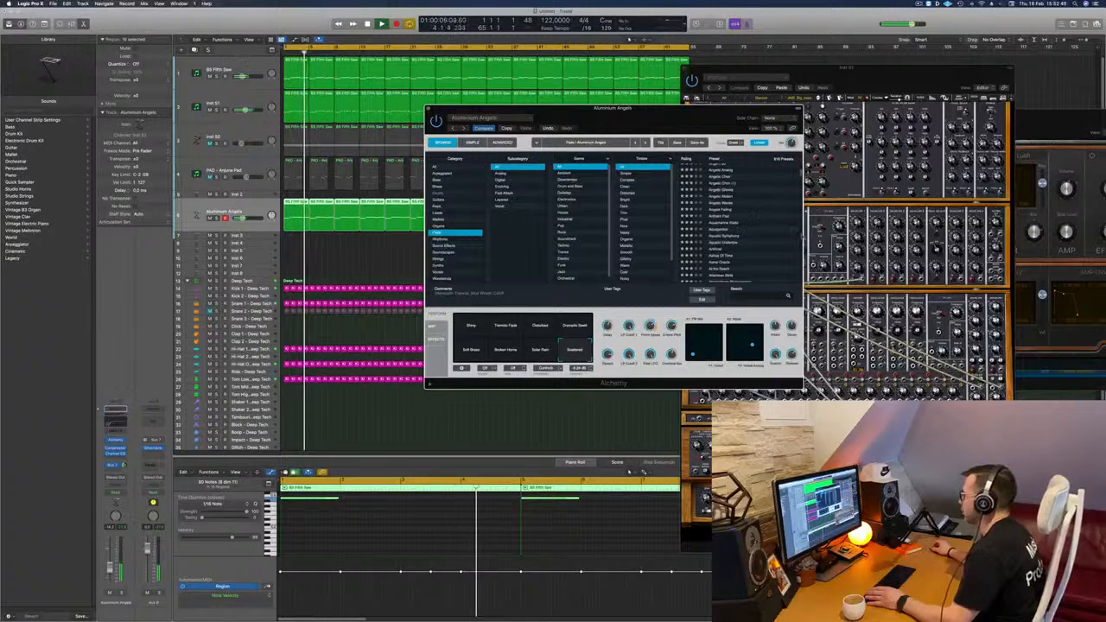
scroll(743, 229, "down", 3)
scroll(772, 240, "down", 1)
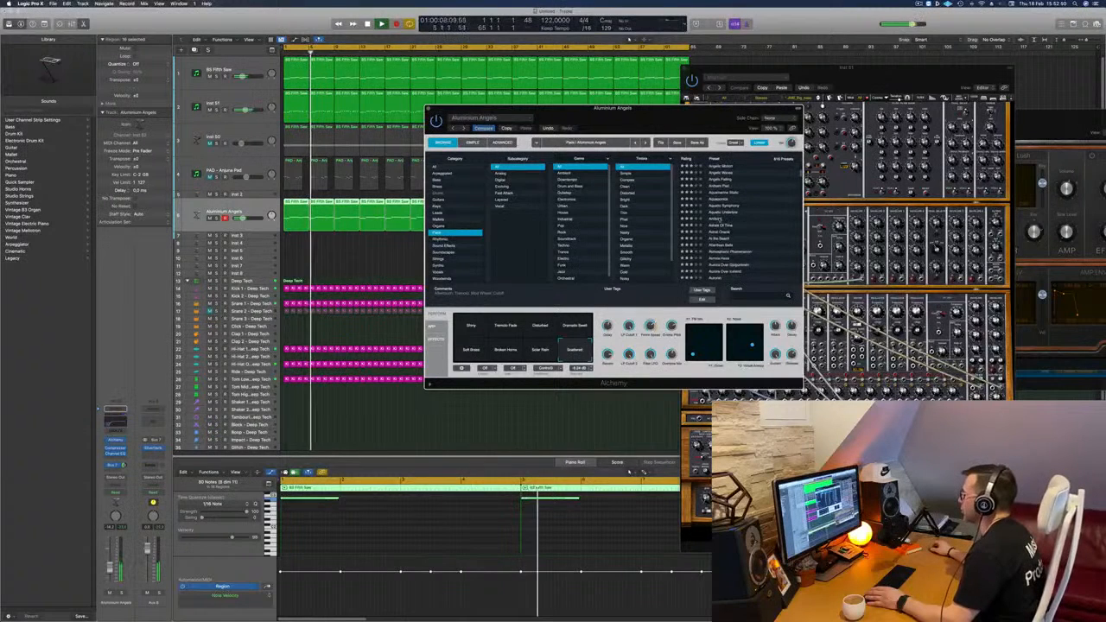
left_click(718, 218)
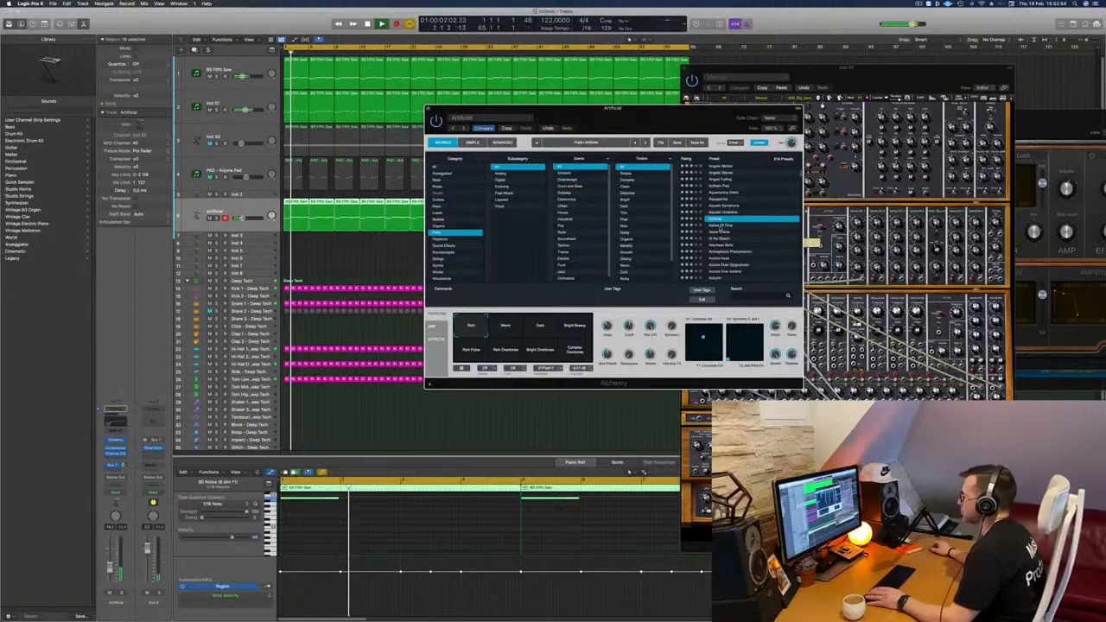
left_click(722, 226)
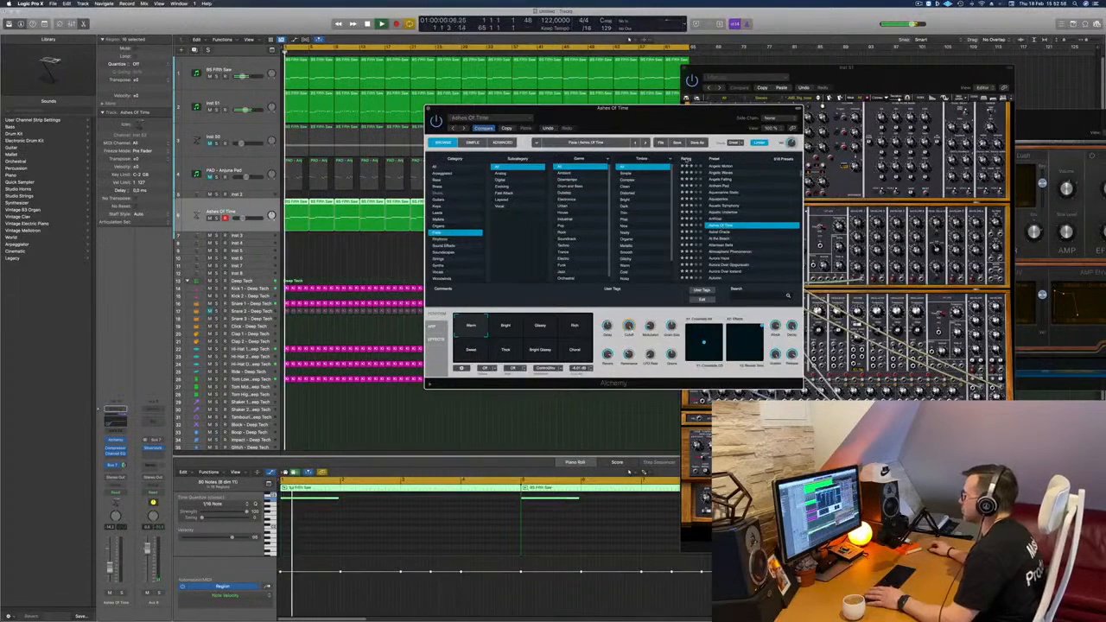
- Load the Astral Oracle pad preset in Alchemy and restart playback to hear it in the mix
left_click_drag(707, 110, 685, 140)
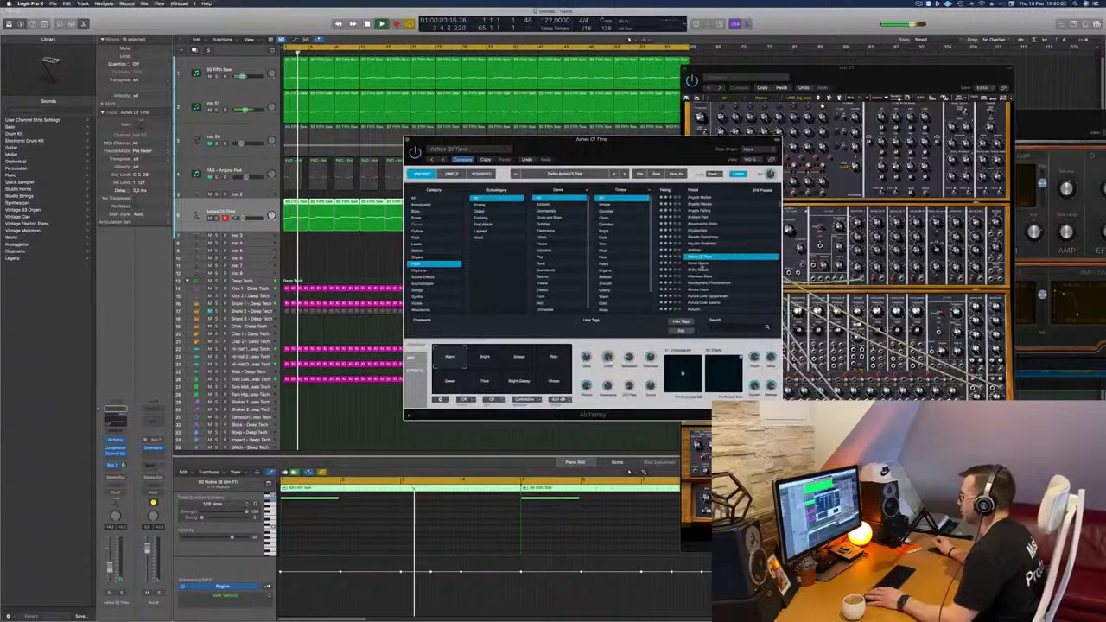
left_click(701, 265)
key("space")
key("space")
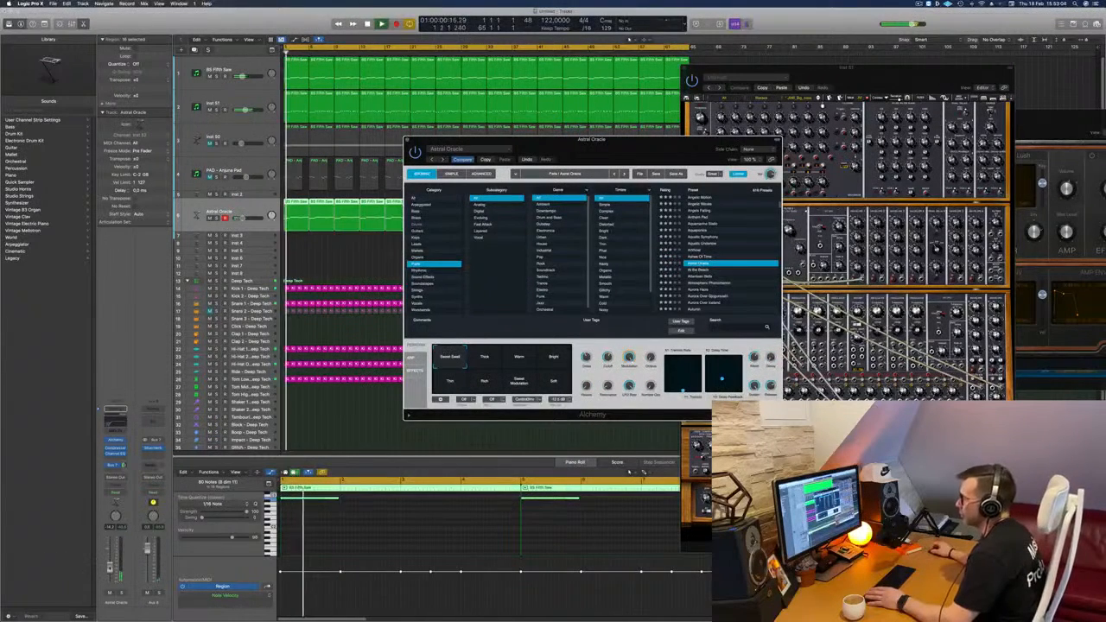
left_click(552, 529)
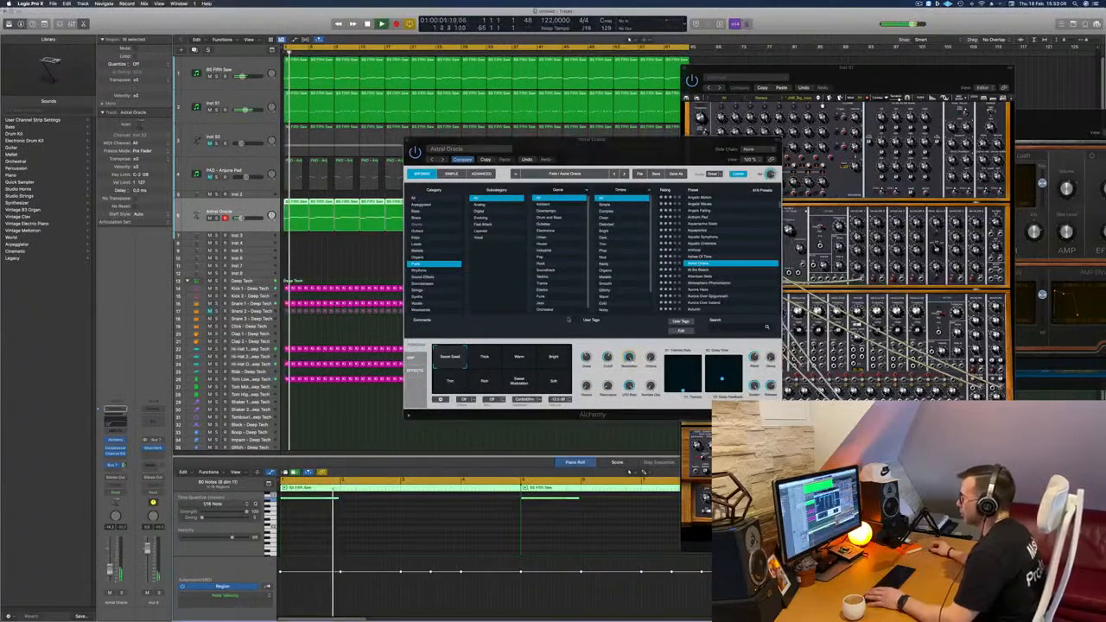
- Audition the Astral Oracle variations Thick, Warm, Bright and Thin in Alchemy while the track plays
left_click(485, 358)
left_click(520, 358)
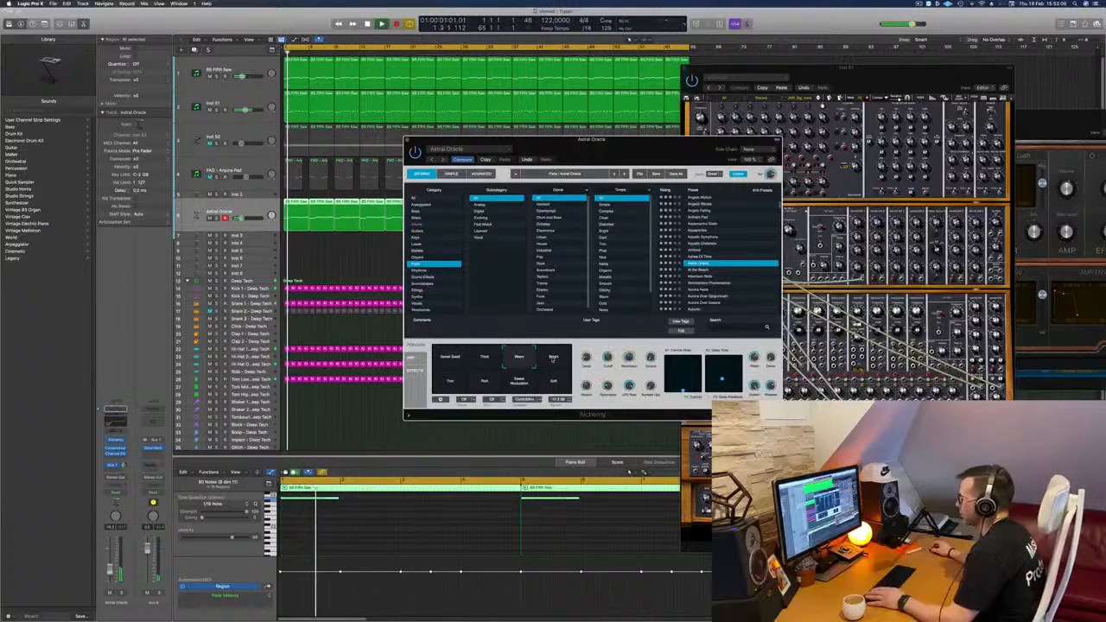
left_click(554, 358)
left_click(451, 383)
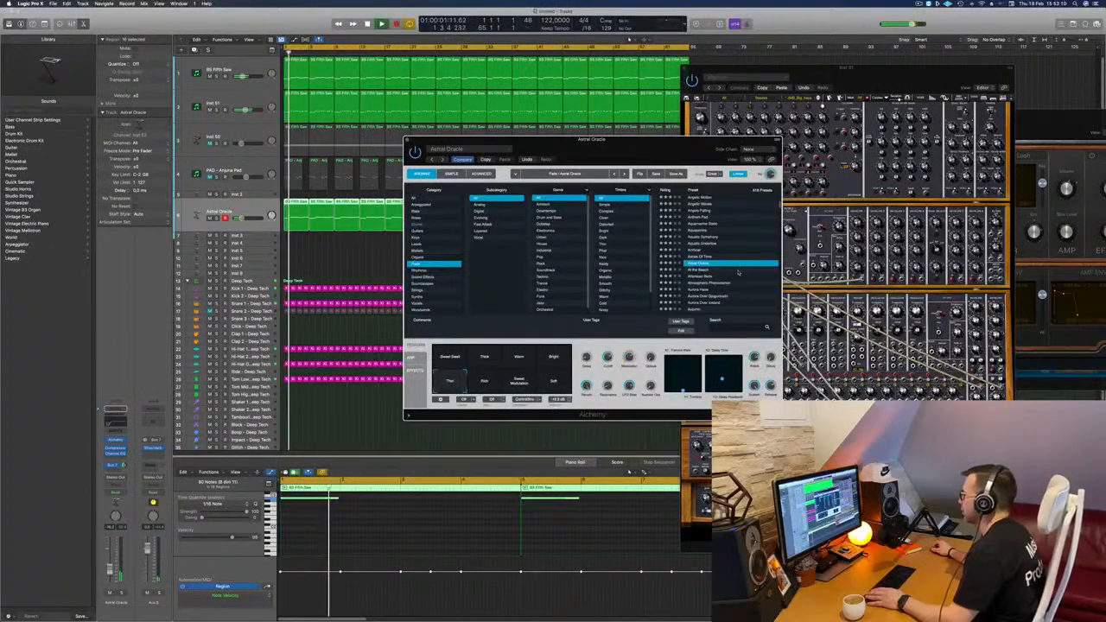
- Audition the first Aurora Over pad preset further down Alchemy's Pads list while the track plays
scroll(739, 272, "down", 2)
left_click(708, 273)
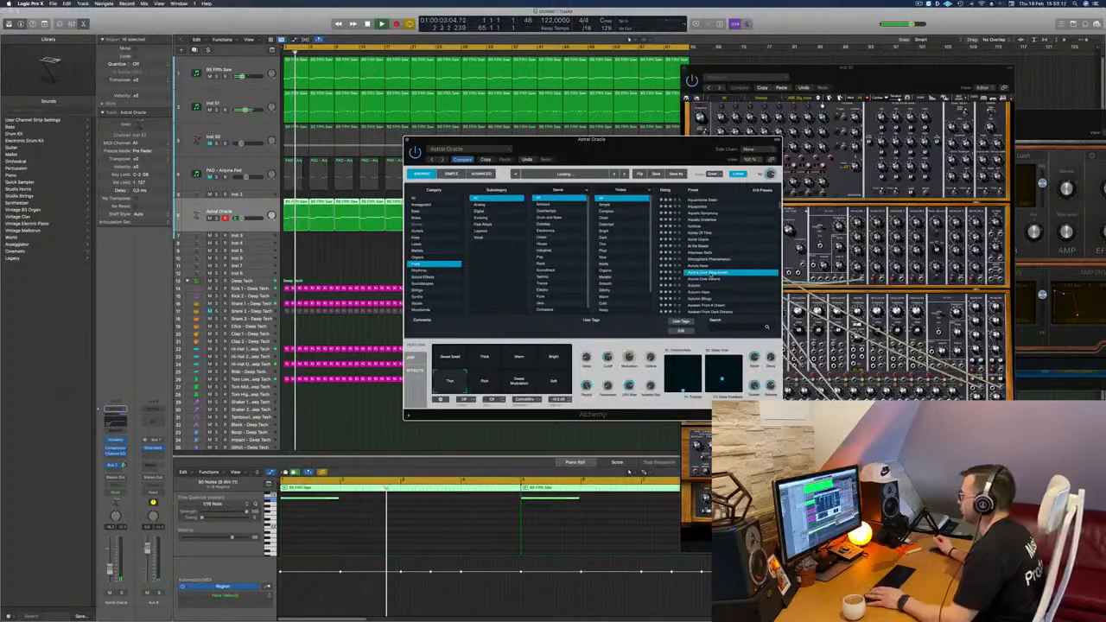
scroll(730, 269, "down", 1)
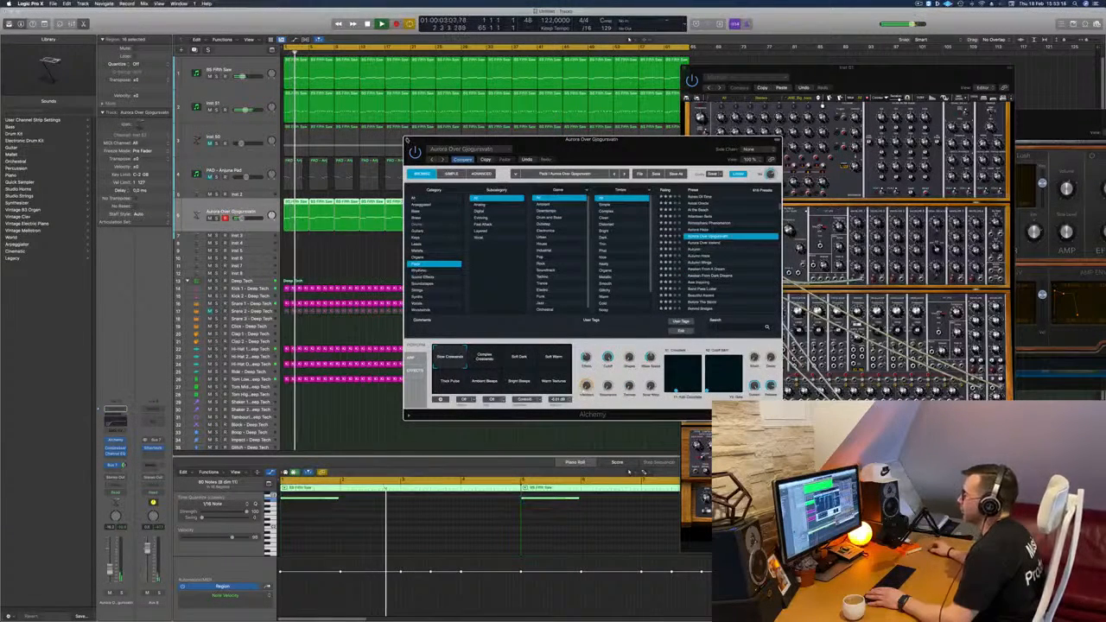
- Stop playback, close Alchemy and replace it on the selected track with the stereo Arturia CS-80V2 instrument
key("super+w")
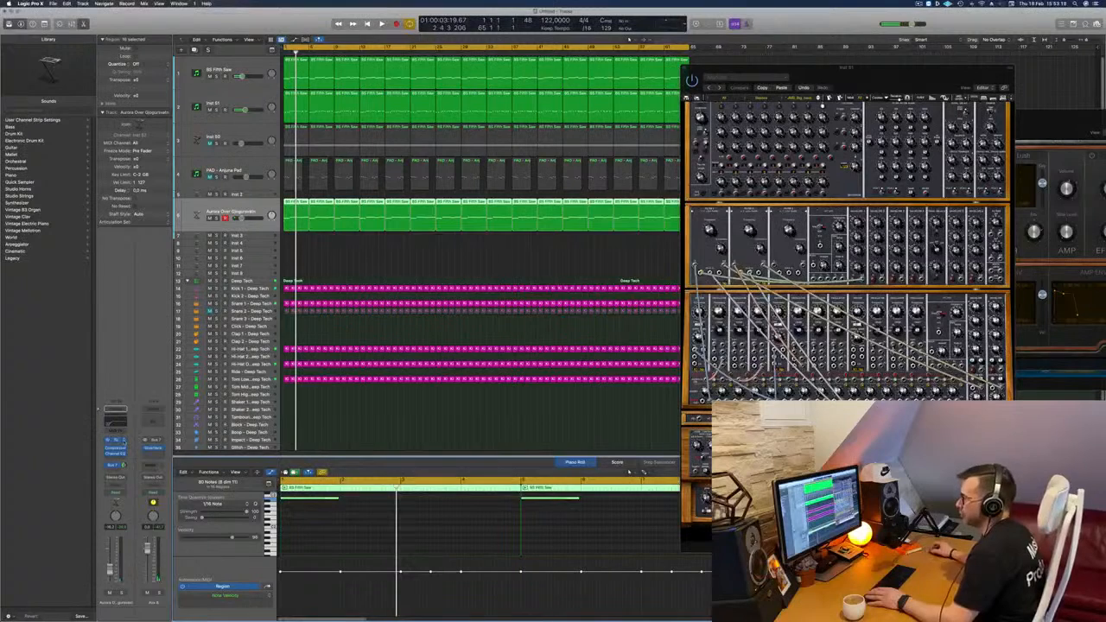
left_click(122, 439)
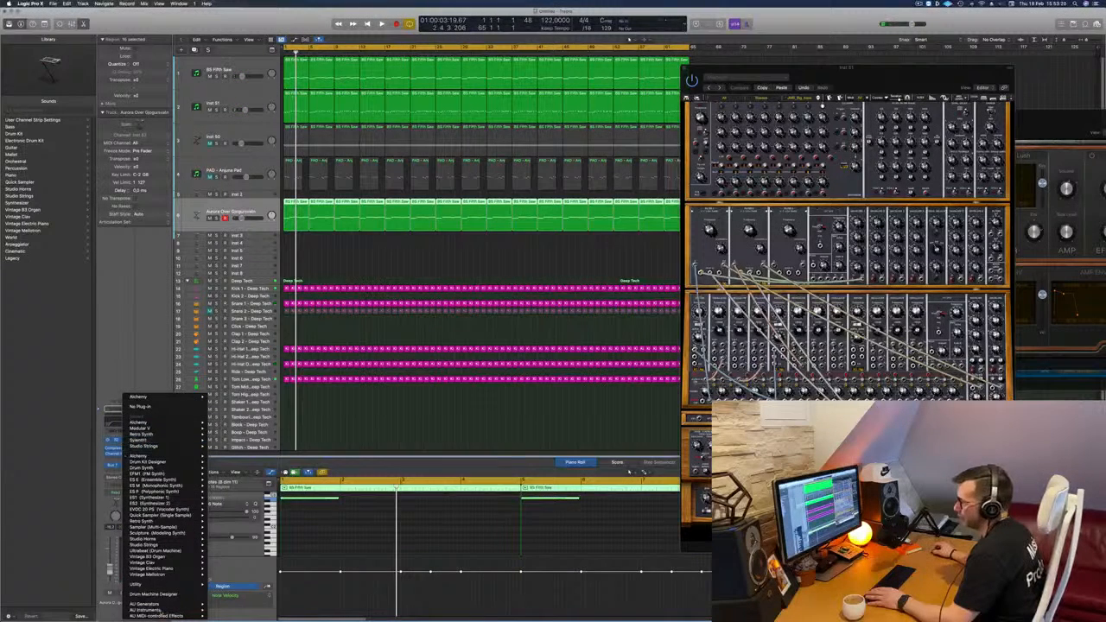
mouse_move(158, 610)
mouse_move(241, 551)
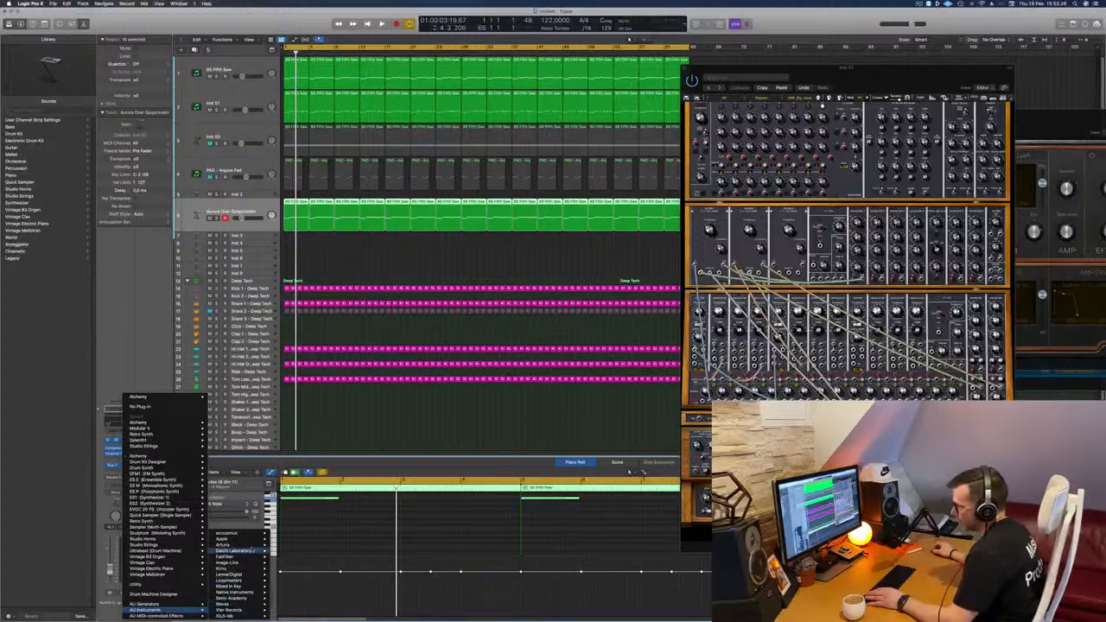
mouse_move(300, 562)
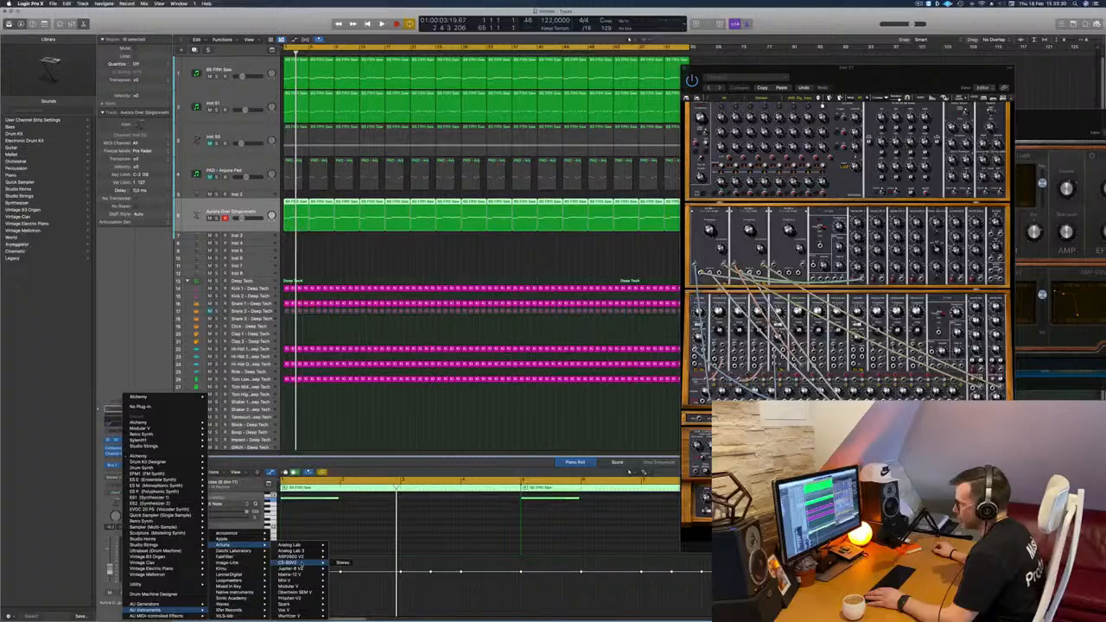
left_click(343, 564)
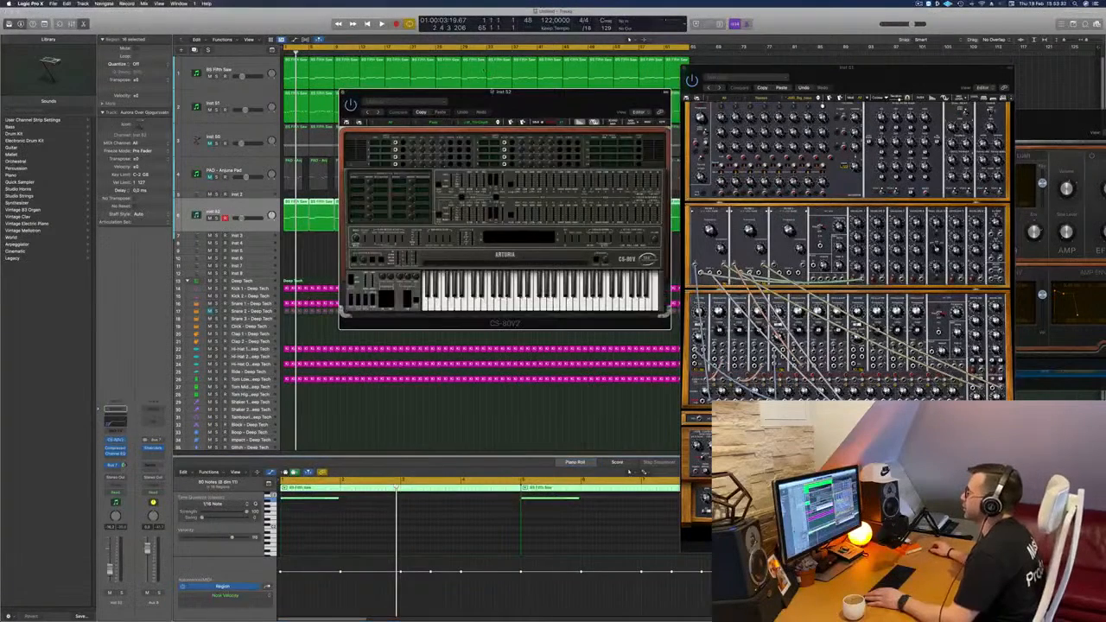
- Load the D.D_Creep preset in the CS-80V2 from the Pads category covering all sound banks
left_click(458, 115)
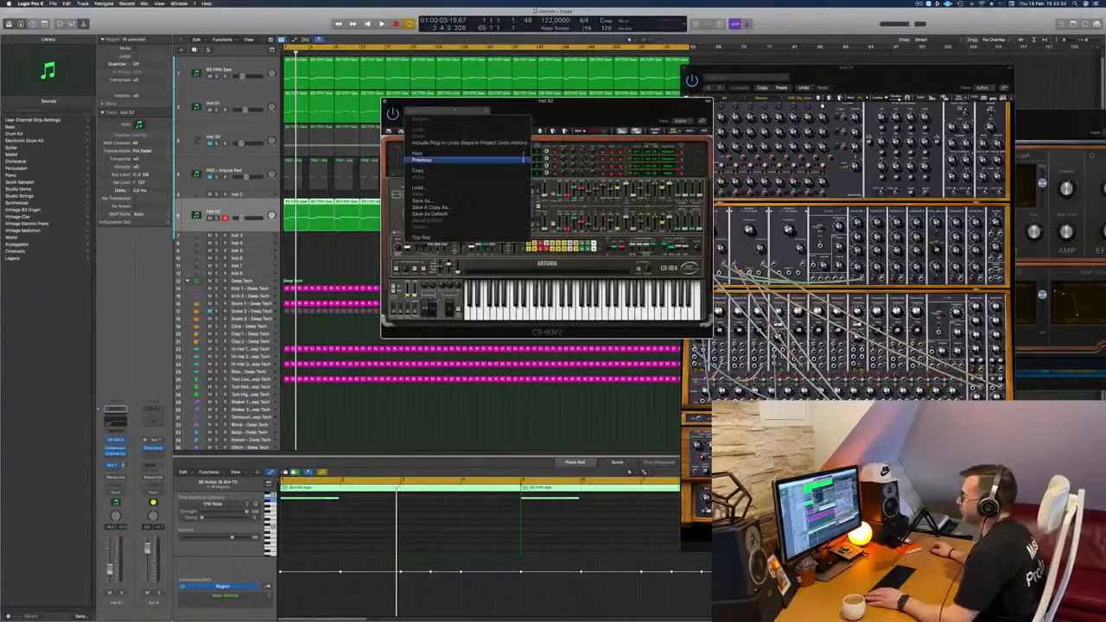
left_click(523, 160)
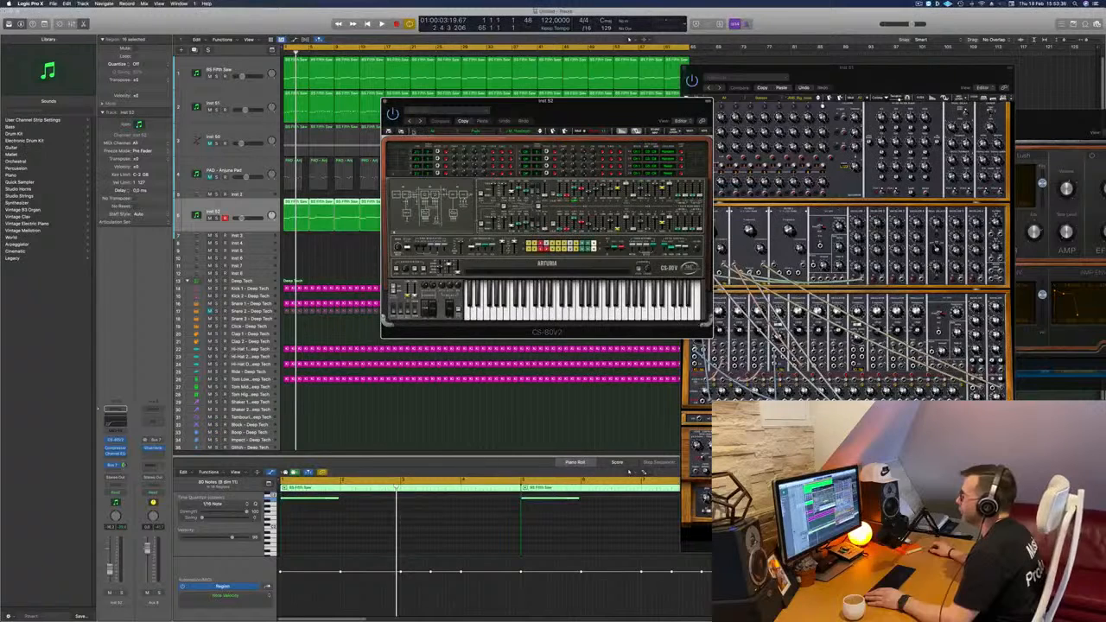
left_click(415, 133)
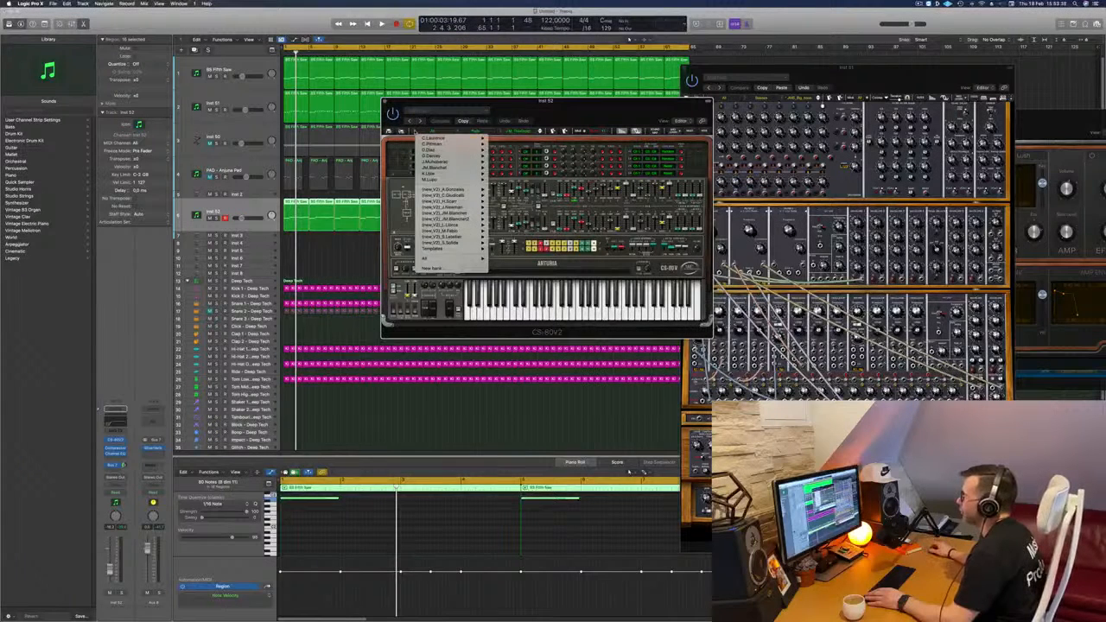
mouse_move(432, 259)
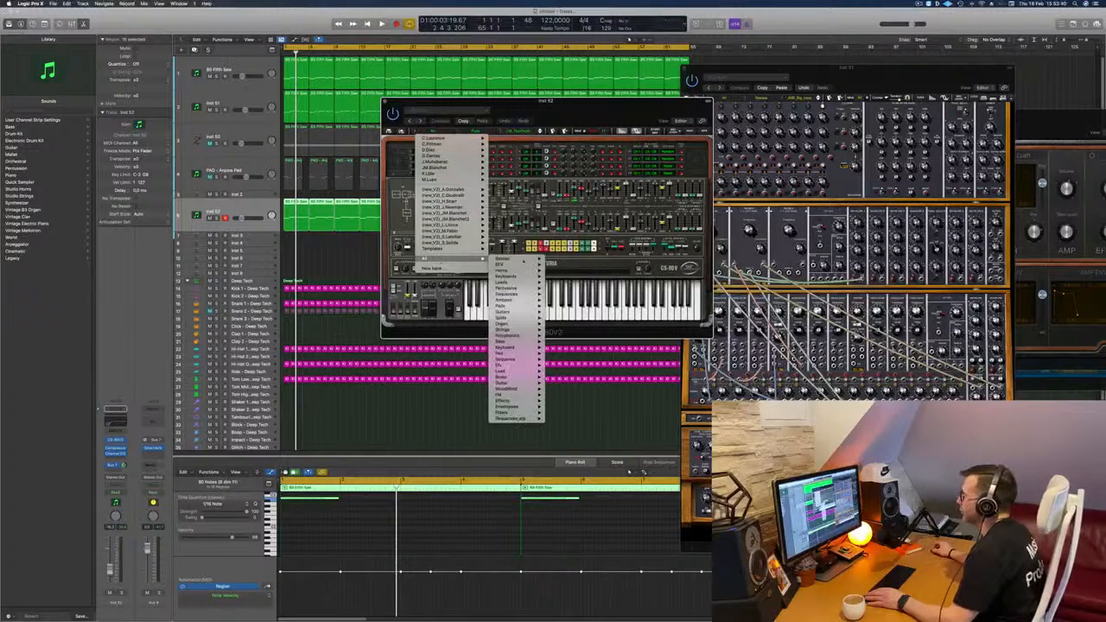
mouse_move(509, 282)
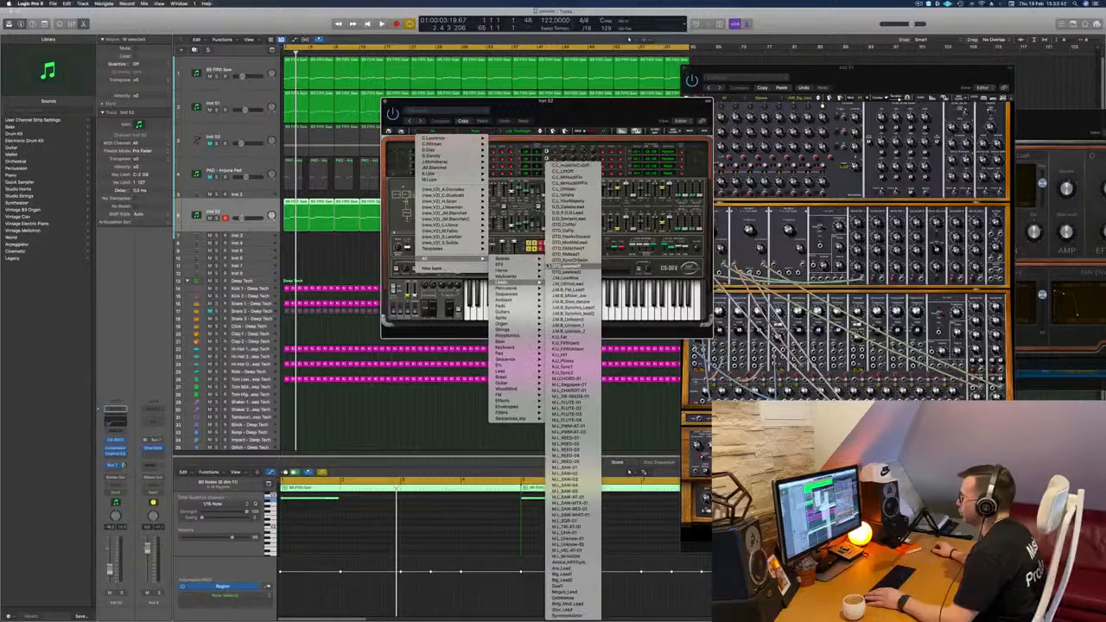
mouse_move(508, 331)
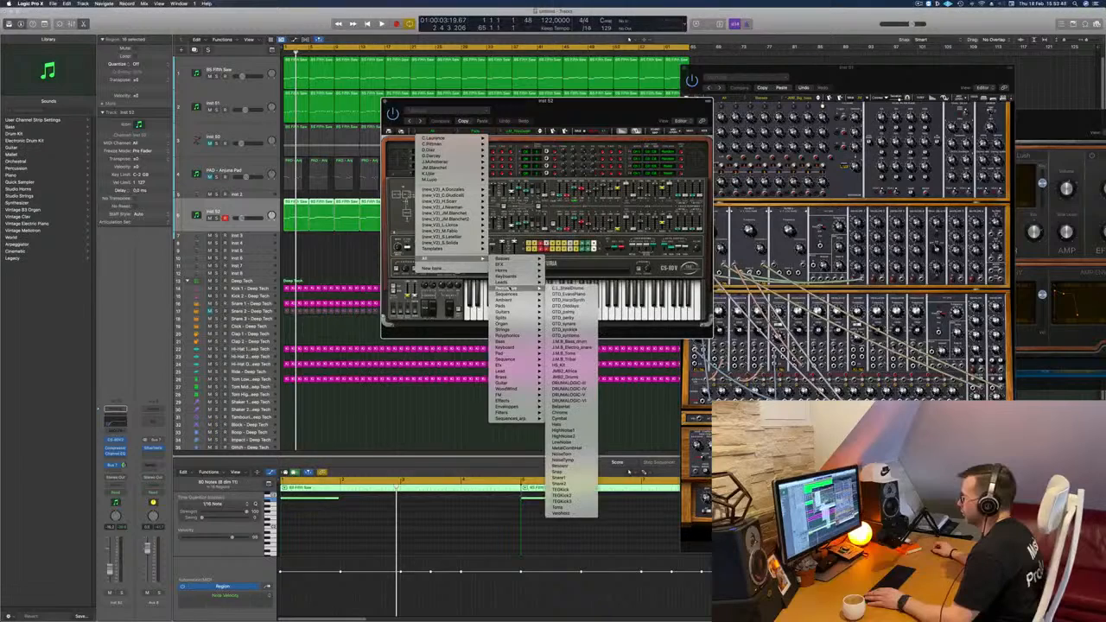
mouse_move(511, 312)
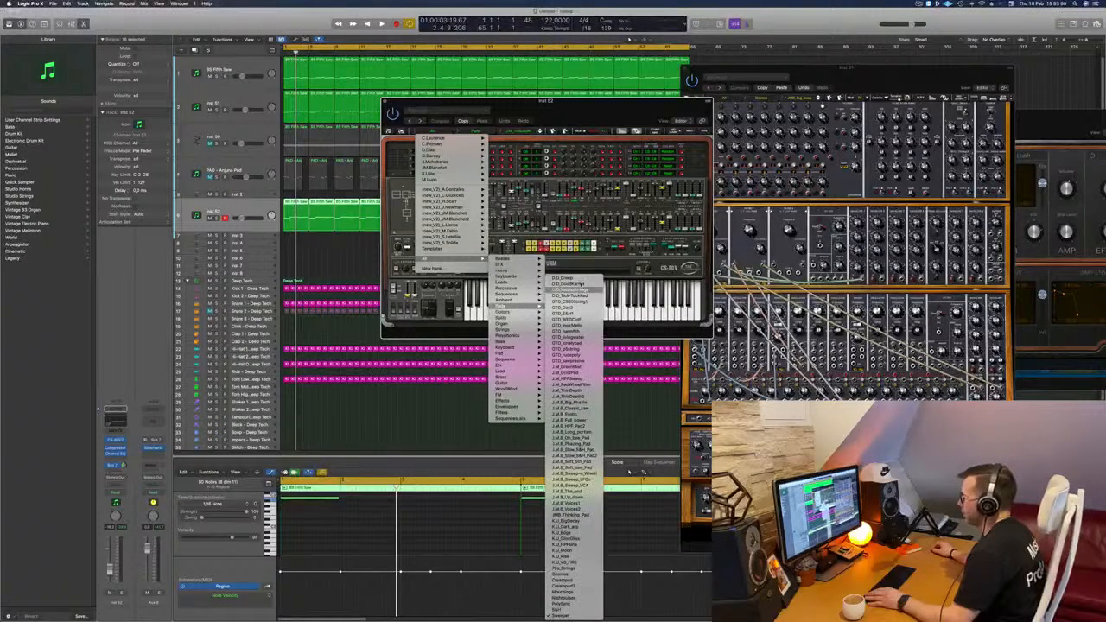
left_click(576, 279)
- Move the CS-80V2 window lower and play the track from the start to hear the D.D_Creep pad
left_click(608, 94)
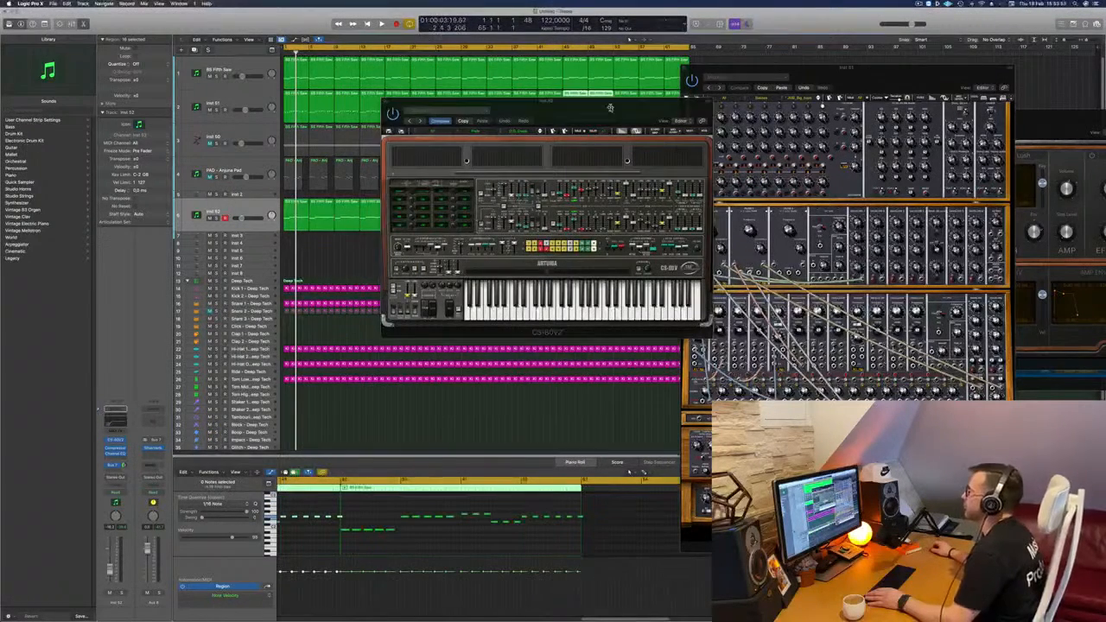
left_click_drag(610, 103, 625, 178)
key("Return")
key("space")
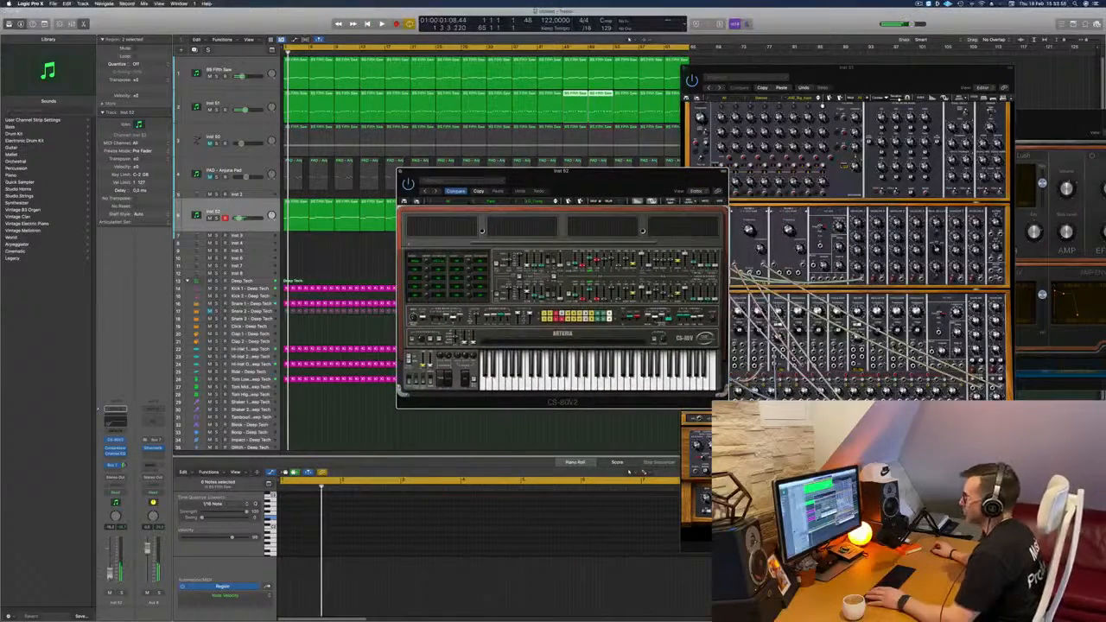
key("space")
key("space")
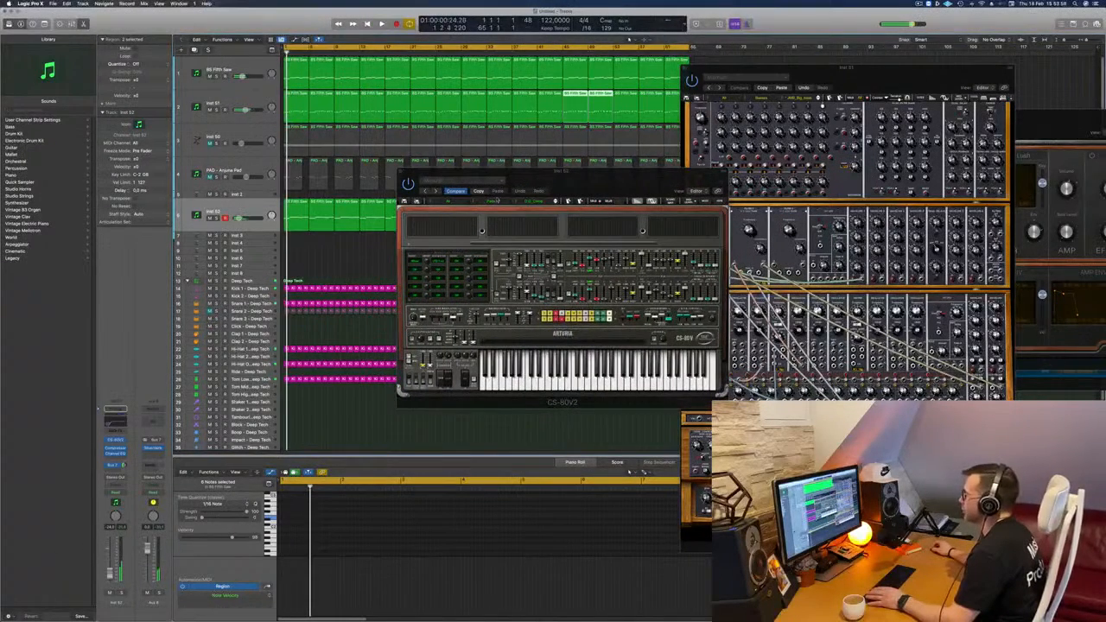
- Audition the following CS-80V2 pad presets up to D.D_Tick-TockPad and reselect the Inst 52 track during playback
left_click(557, 201)
key("space")
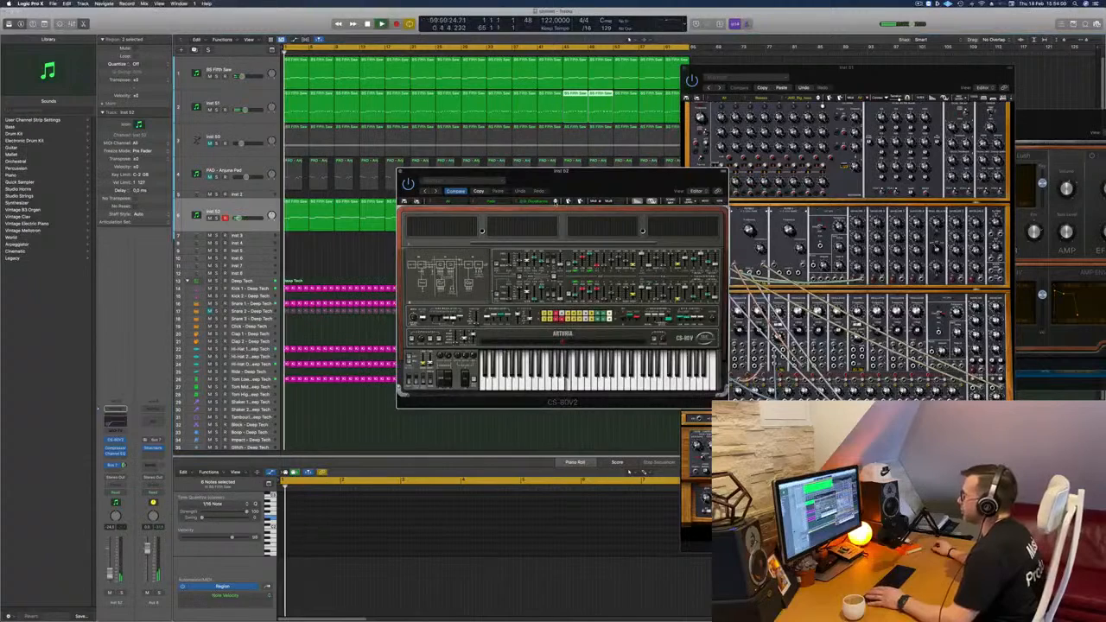
left_click_drag(564, 172, 583, 169)
left_click(574, 200)
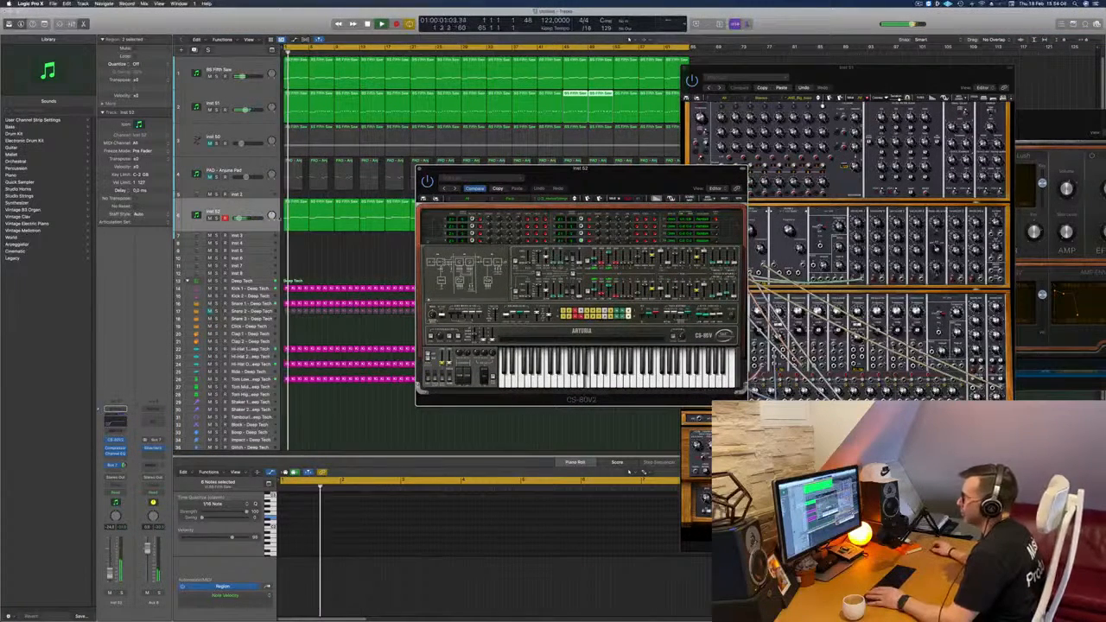
left_click(252, 210)
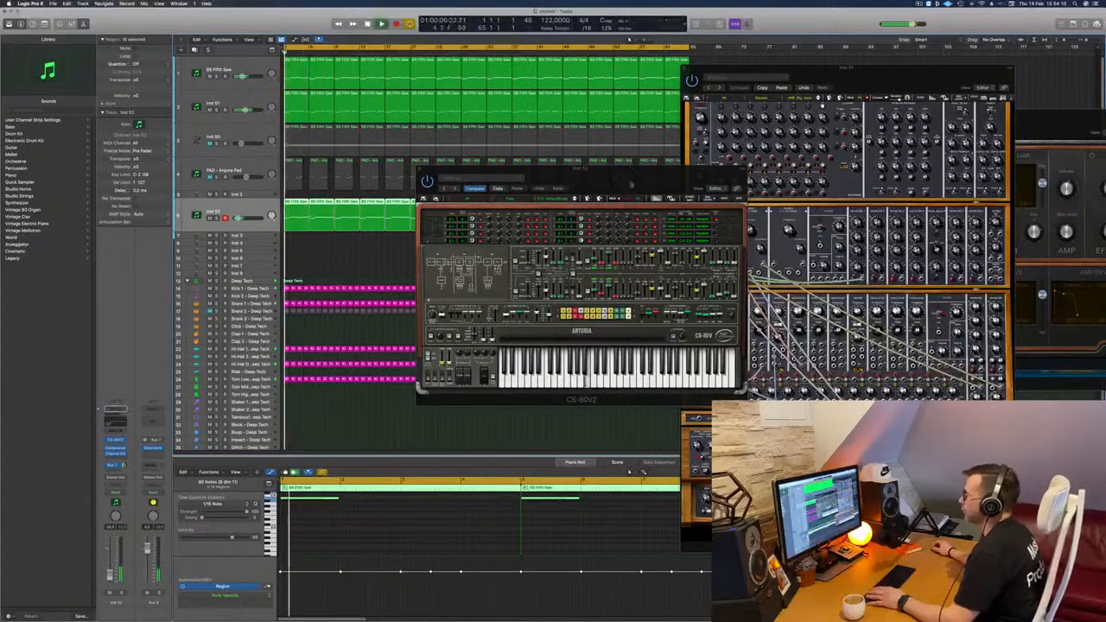
left_click_drag(626, 177, 579, 211)
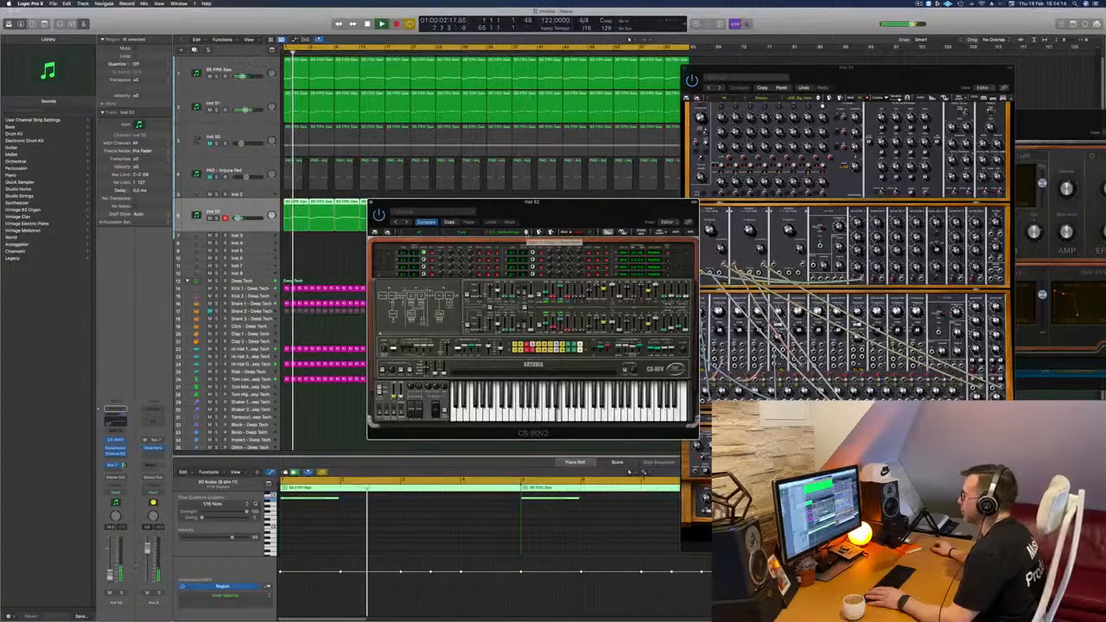
left_click(528, 234)
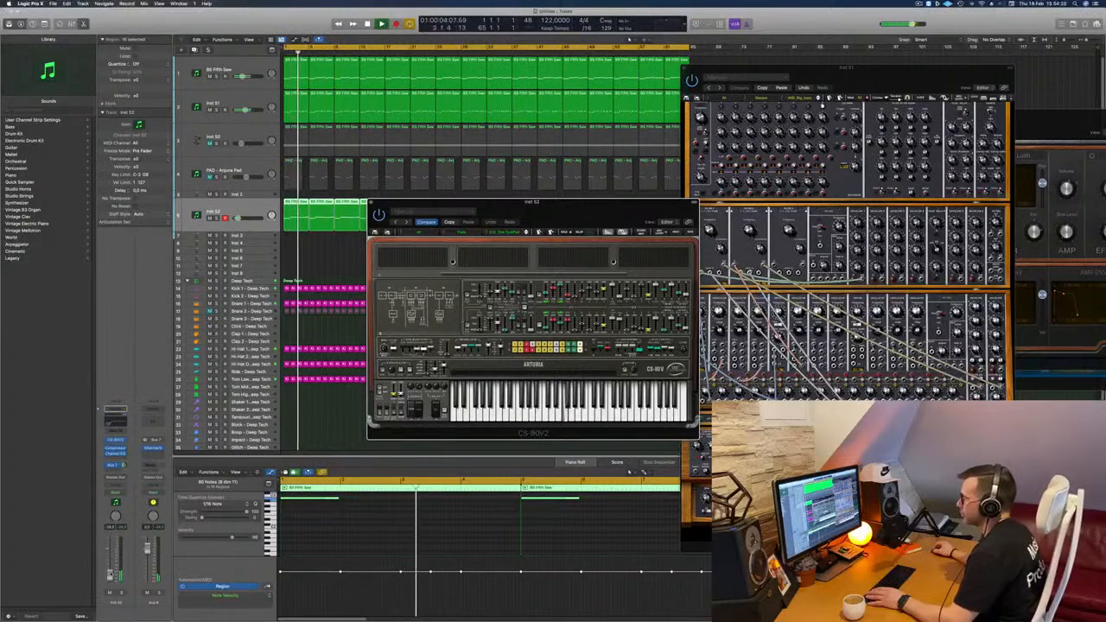
left_click_drag(575, 214, 572, 213)
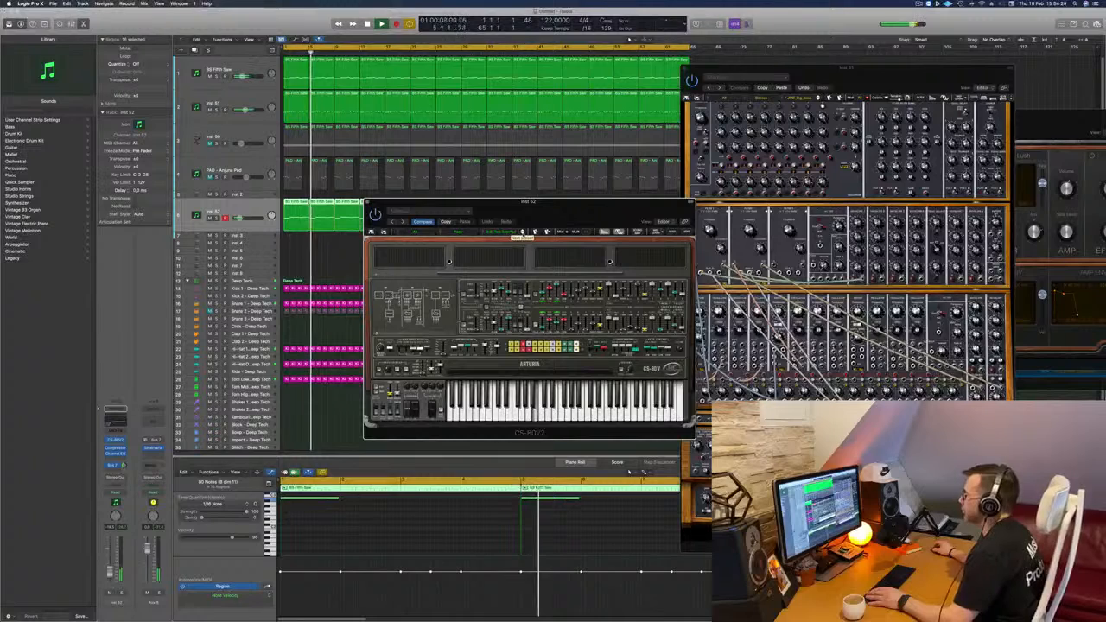
- Continue through the OTD pad presets in the CS-80V2 one by one, listening to each against the track
left_click(521, 233)
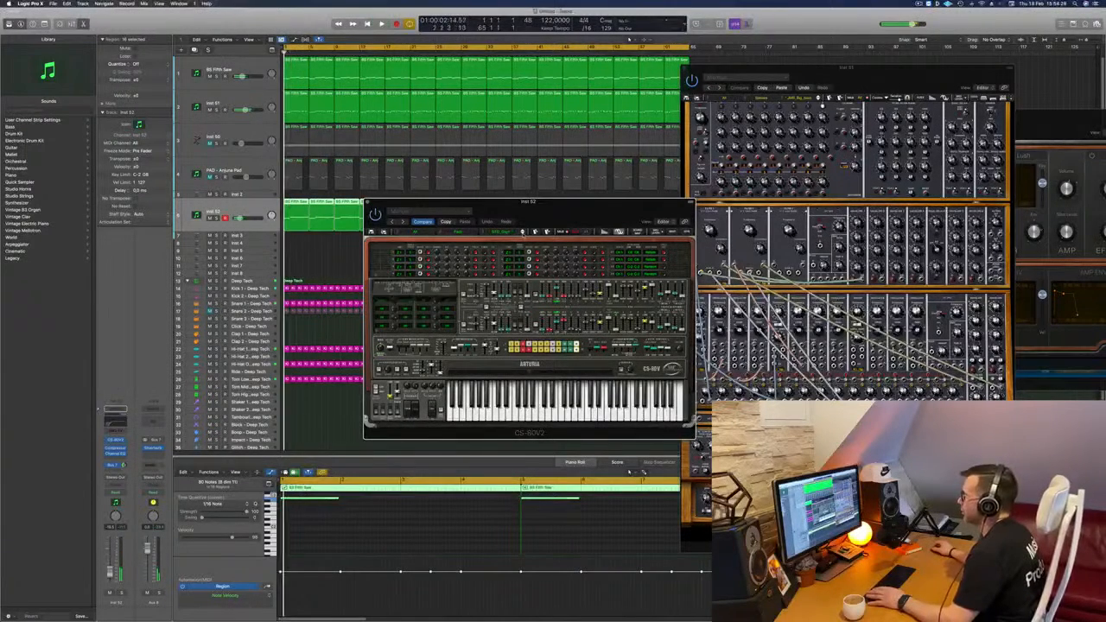
left_click(522, 233)
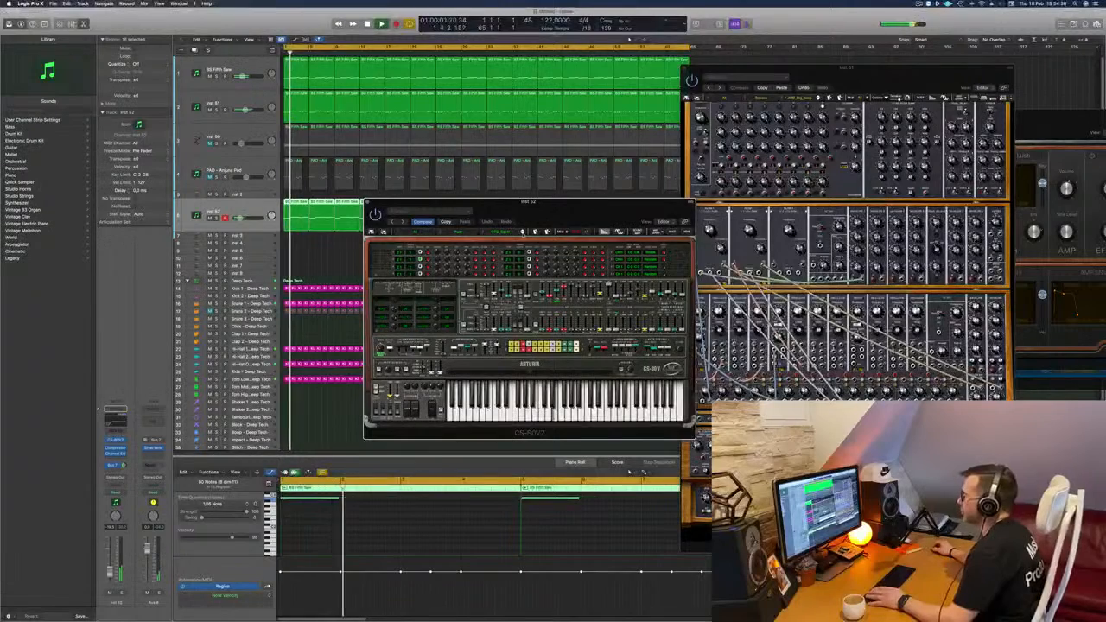
left_click(522, 233)
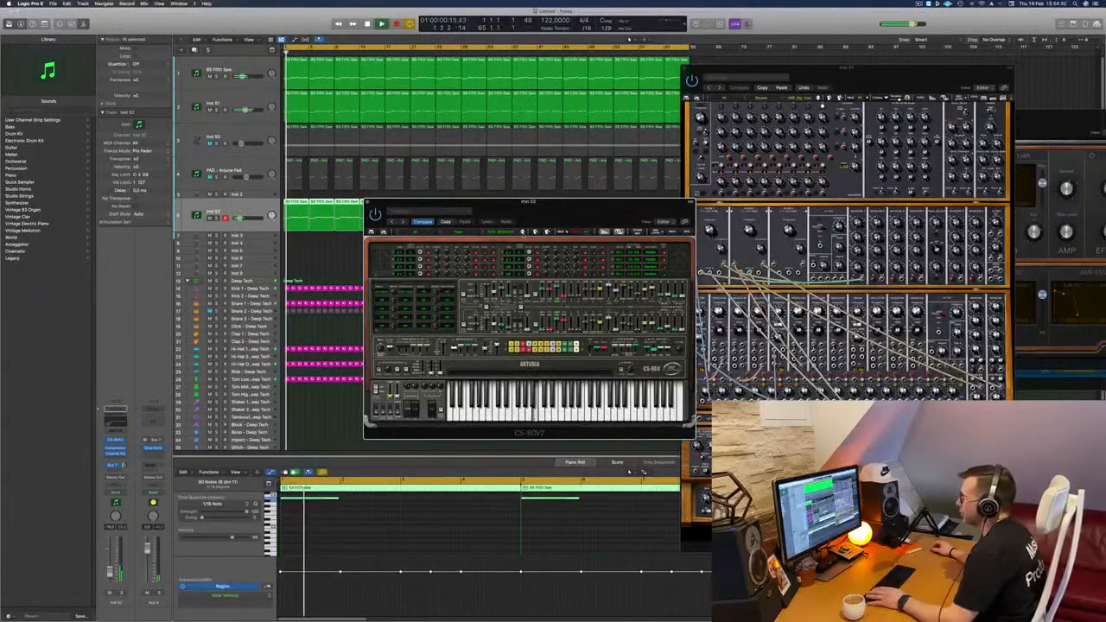
left_click(522, 232)
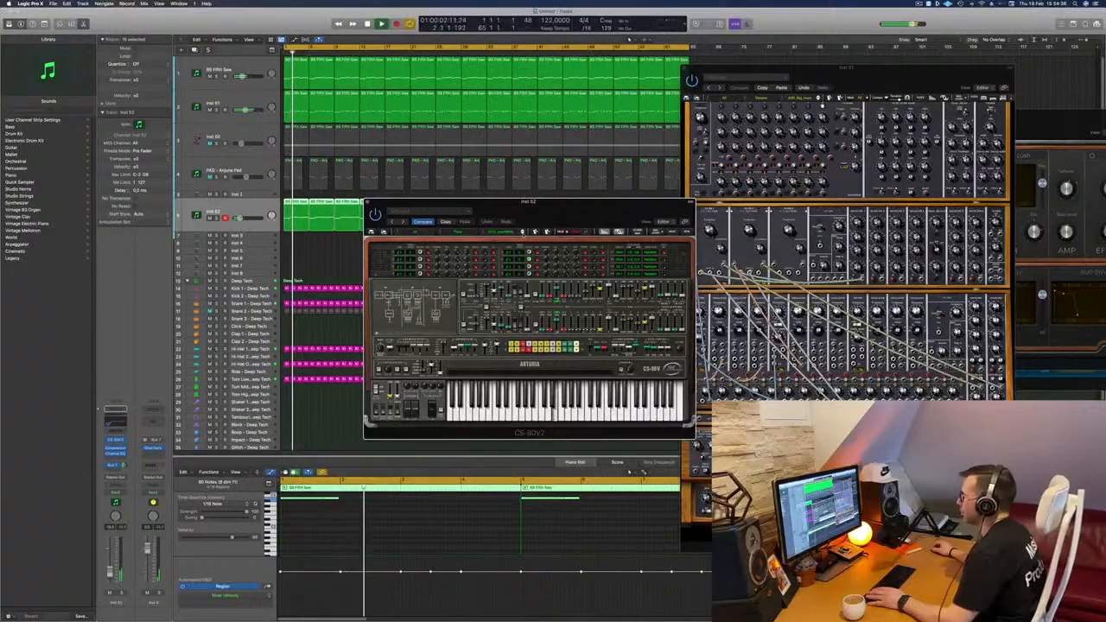
left_click(522, 233)
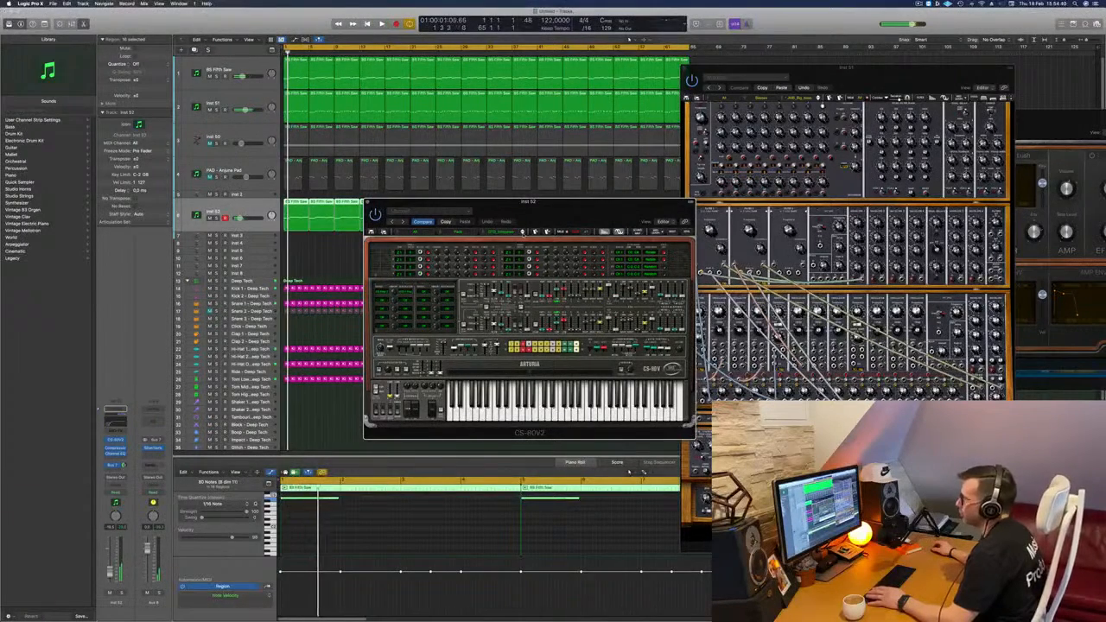
left_click(522, 233)
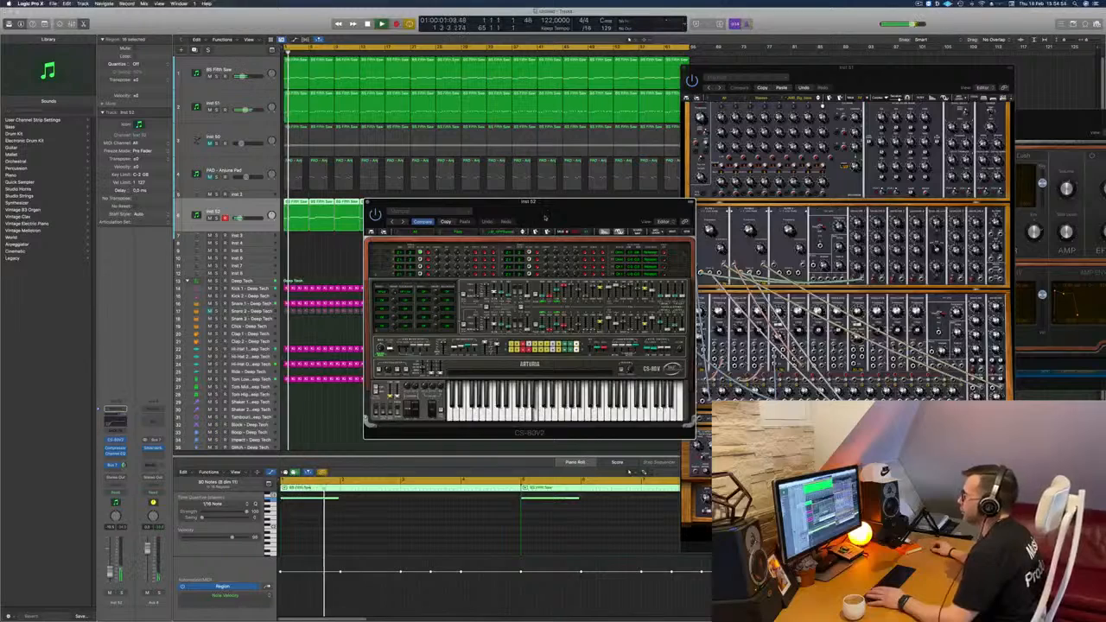
- Advance the CS-80V2 to the J.M.B_Big_Phaser pad preset and play the track with it
left_click_drag(545, 219, 583, 219)
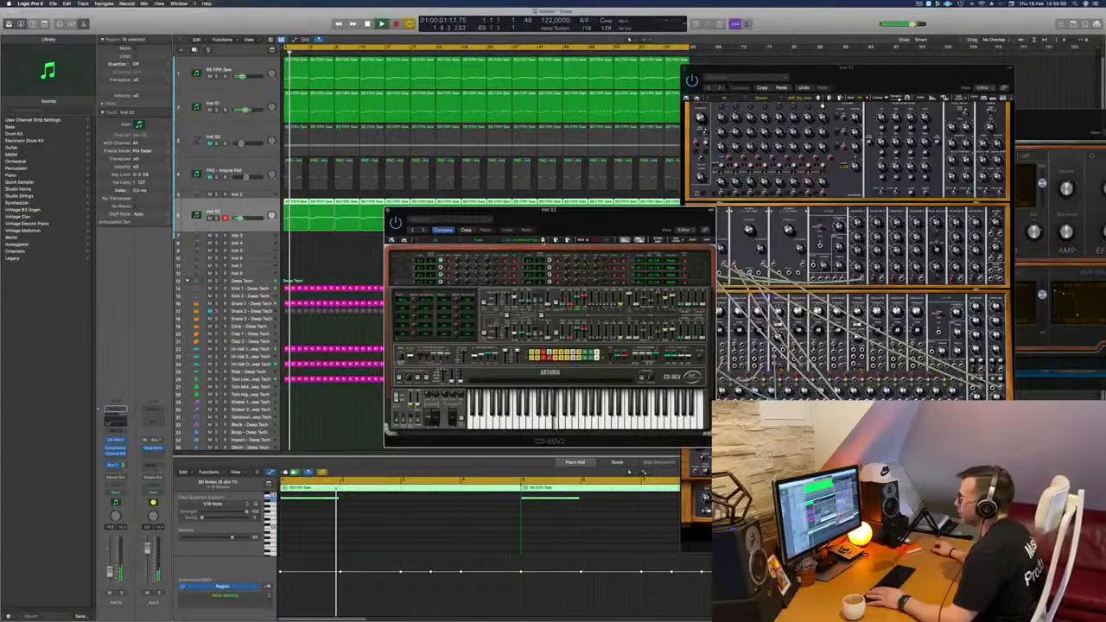
left_click(542, 242)
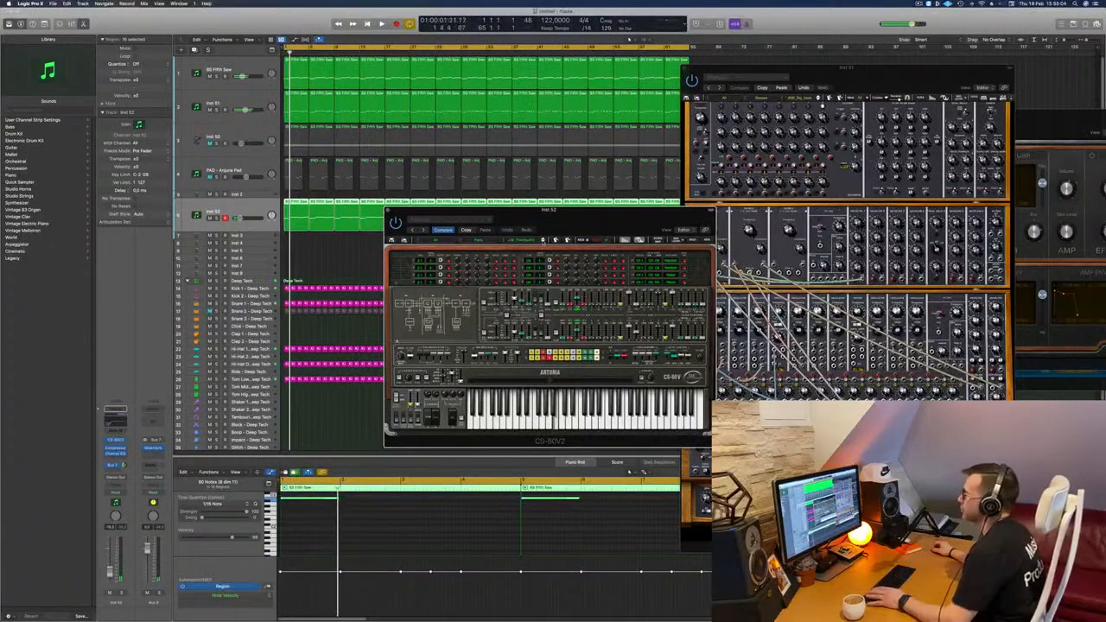
left_click(543, 242)
key("space")
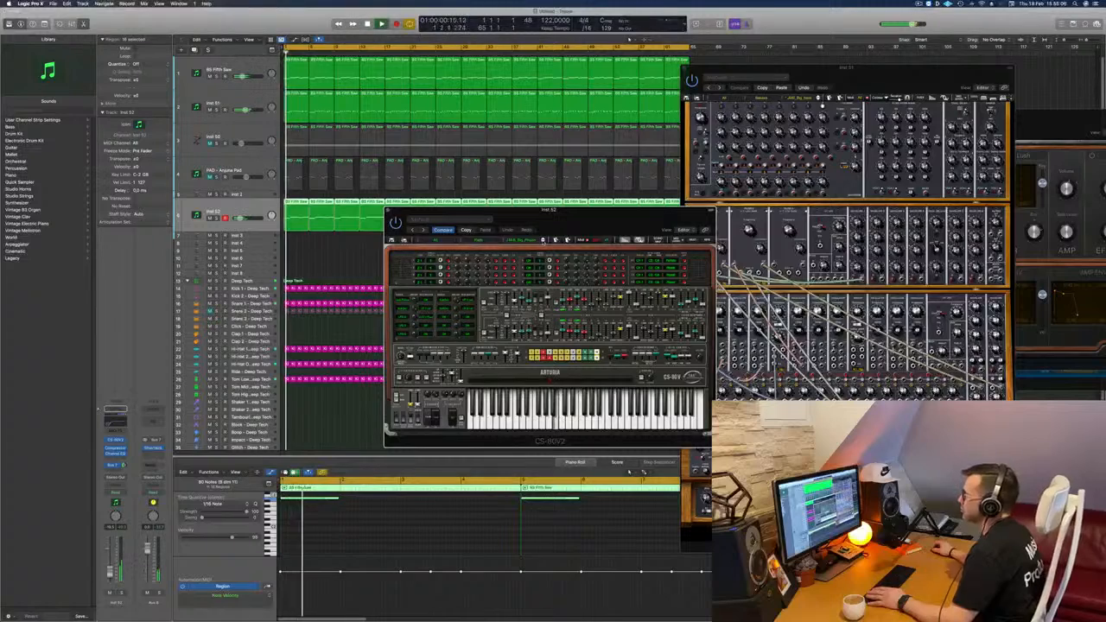
left_click_drag(583, 220, 640, 229)
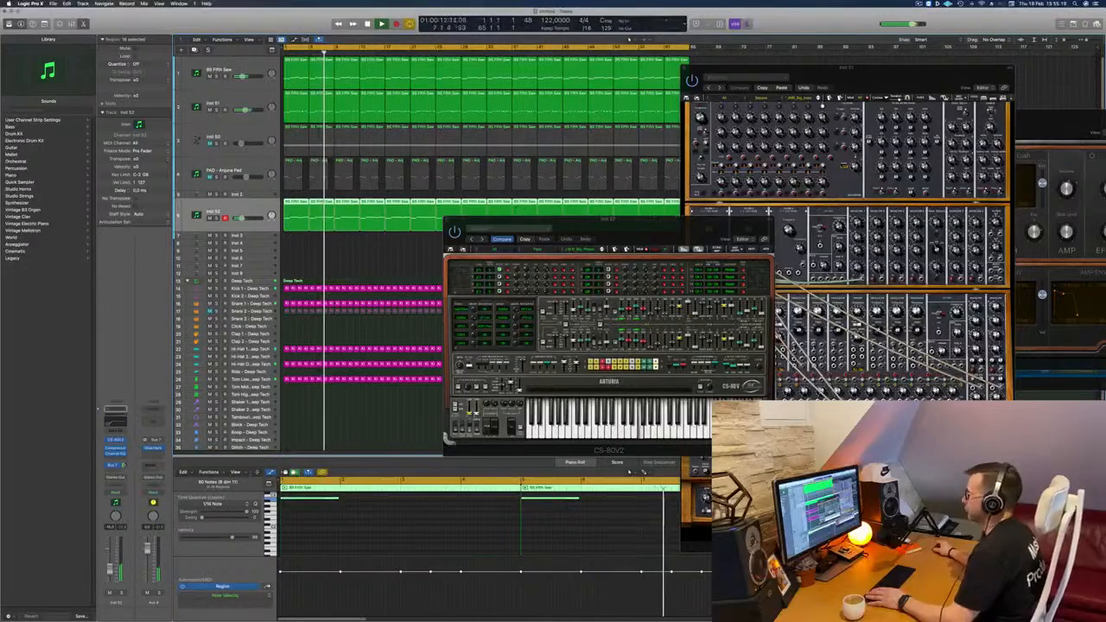
- Lower the Inst 52 track's volume slightly against the playing track and close its CS-80V2 window
mouse_move(665, 226)
left_mouse_down()
mouse_move(730, 204)
mouse_move(730, 224)
mouse_move(663, 242)
mouse_move(677, 242)
left_mouse_up()
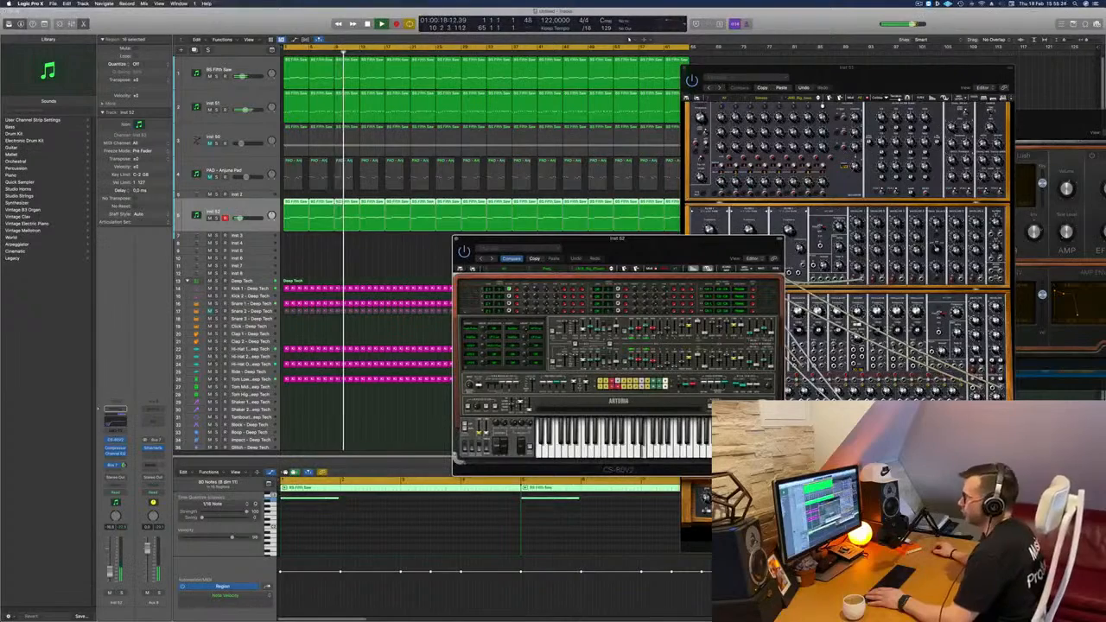
left_click_drag(242, 218, 240, 218)
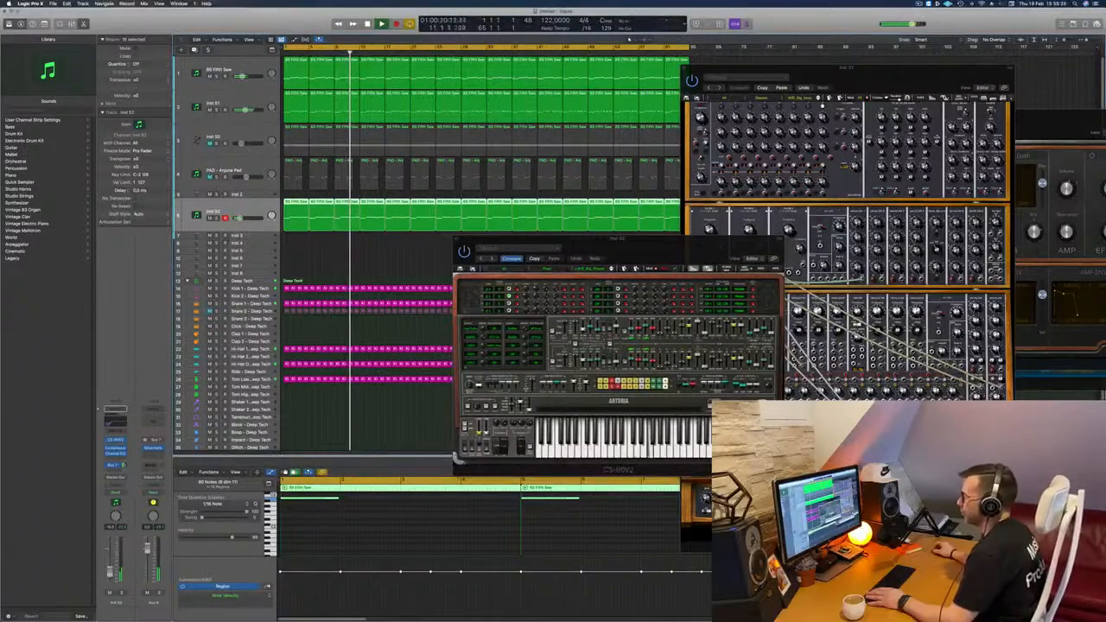
left_click(636, 248)
left_click_drag(635, 248, 584, 248)
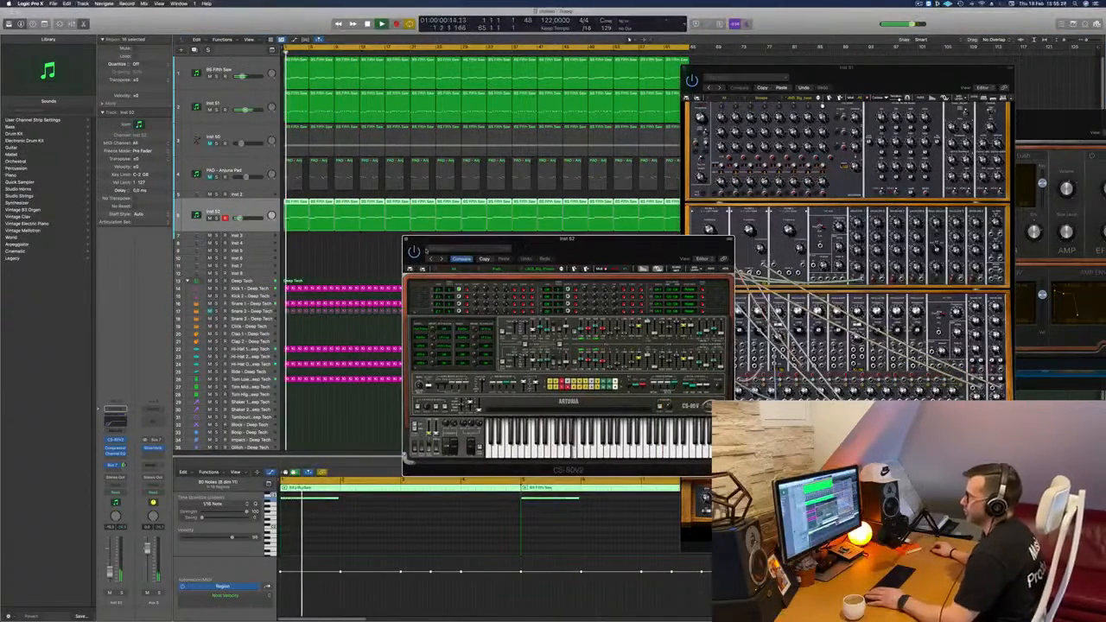
key("super+w")
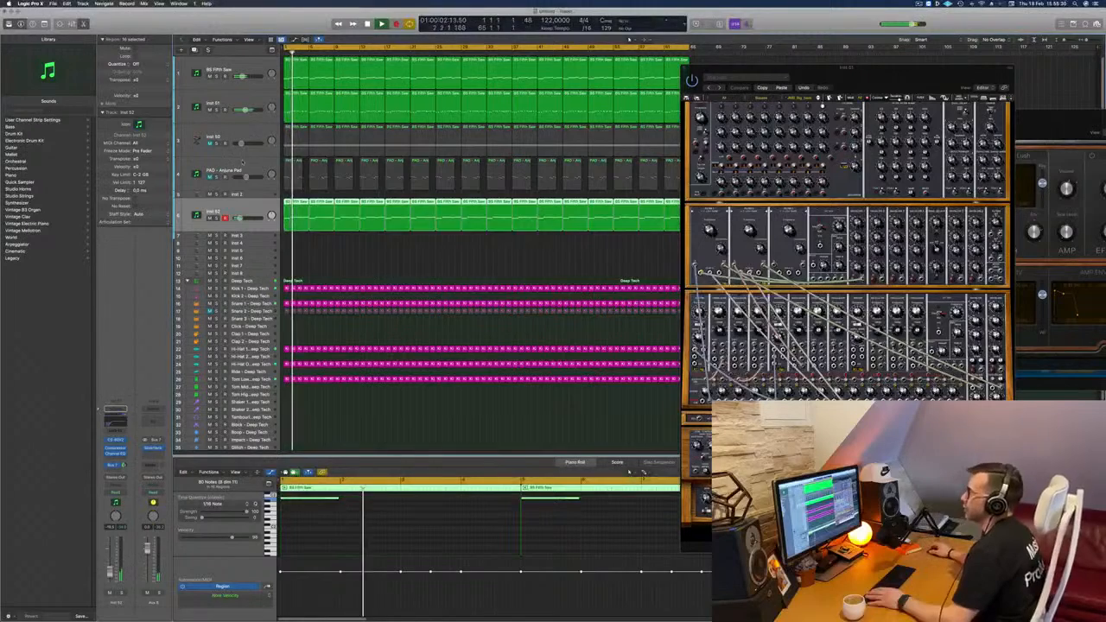
- Unmute the PAD - Anjuna Pad and Inst 50 tracks and restart playback with both layers in the mix
left_click(244, 170)
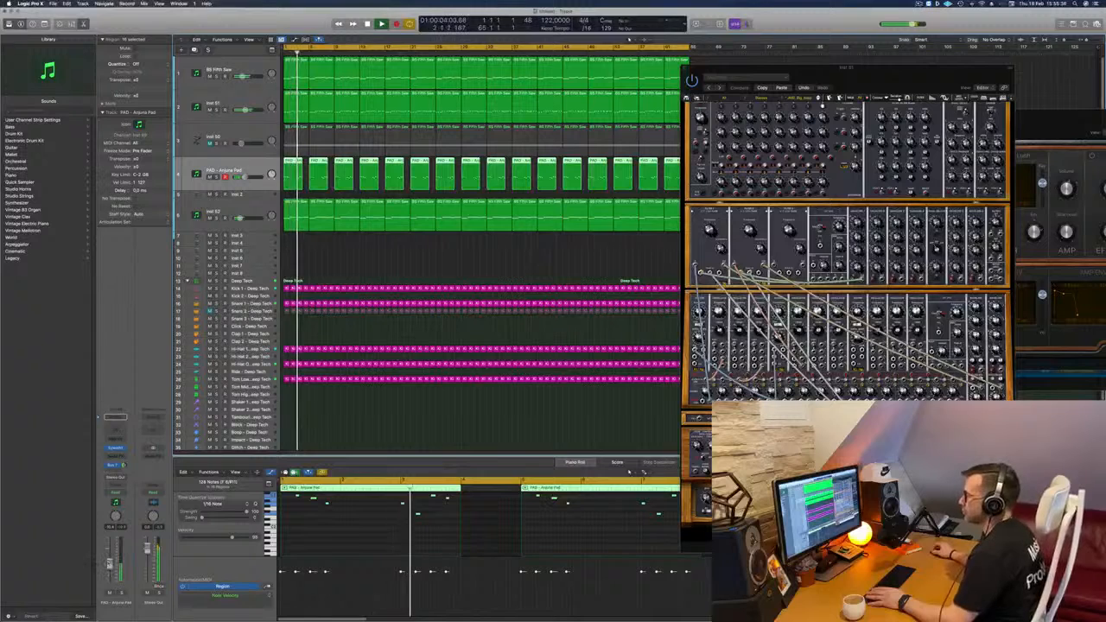
left_click(229, 131)
key("space")
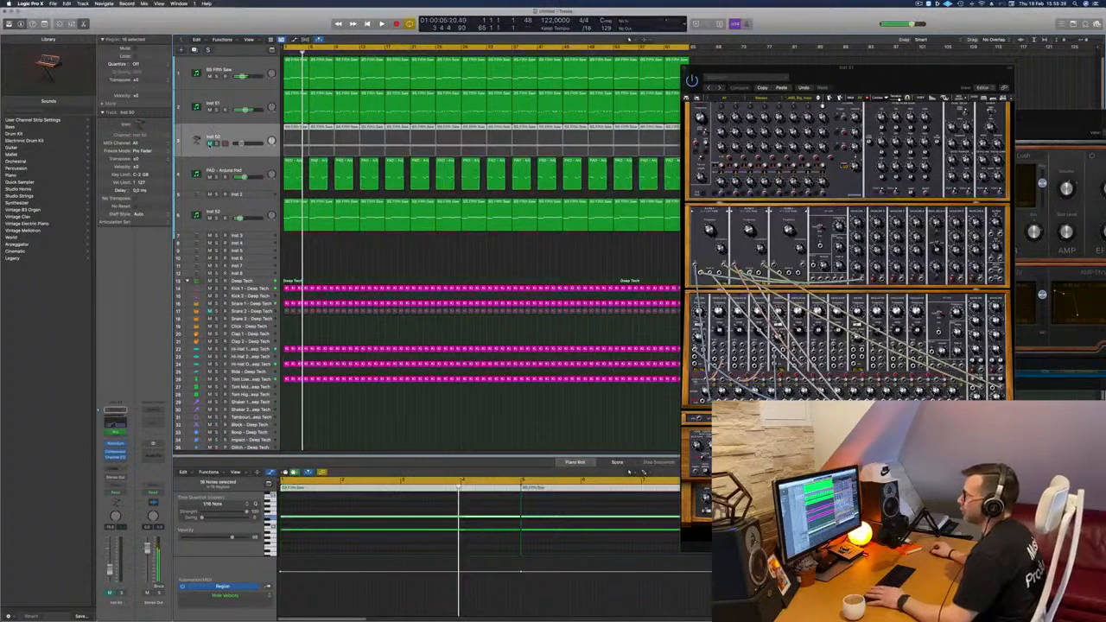
key("m")
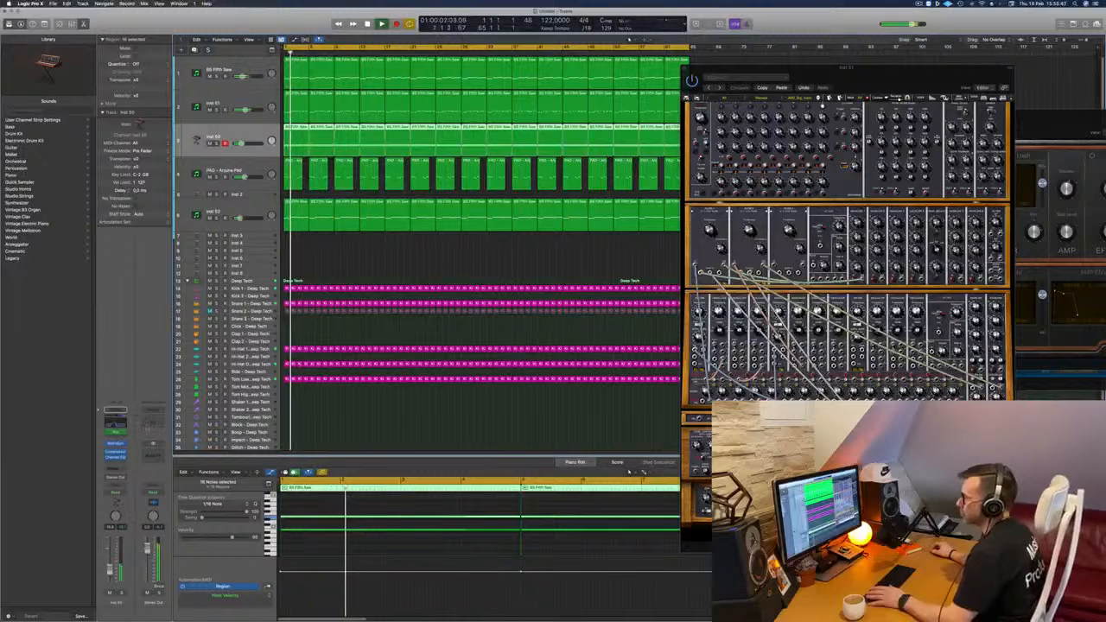
- Close the Inst 51 synth window, briefly solo Inst 52 to hear it alone, and deselect its regions
left_click_drag(735, 68, 611, 76)
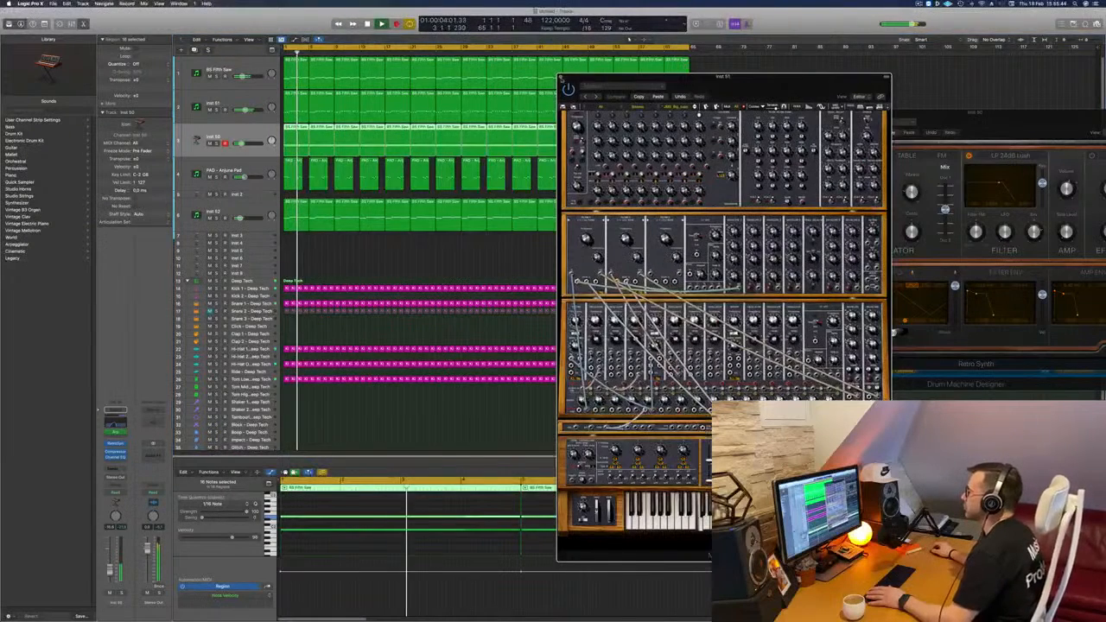
left_click(563, 77)
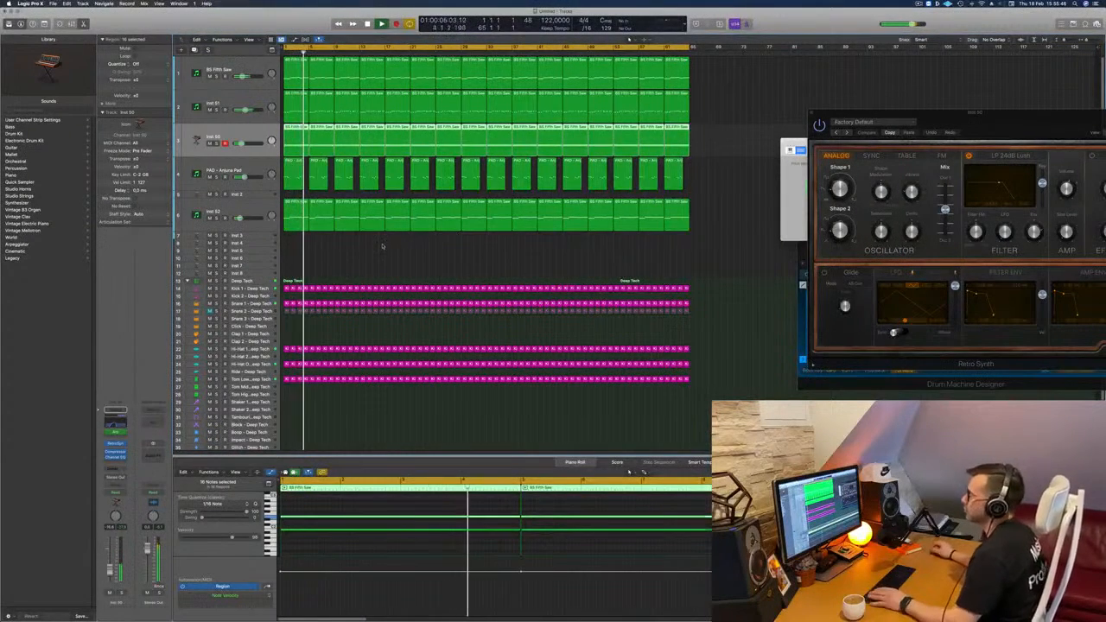
left_click(217, 219)
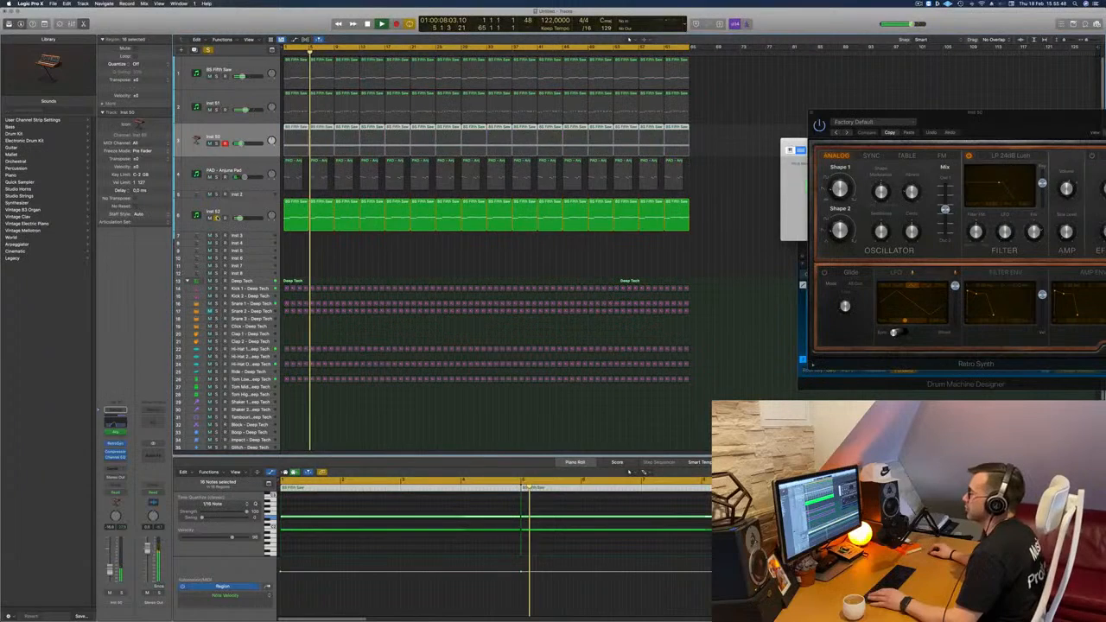
left_click(217, 218)
left_click(219, 210)
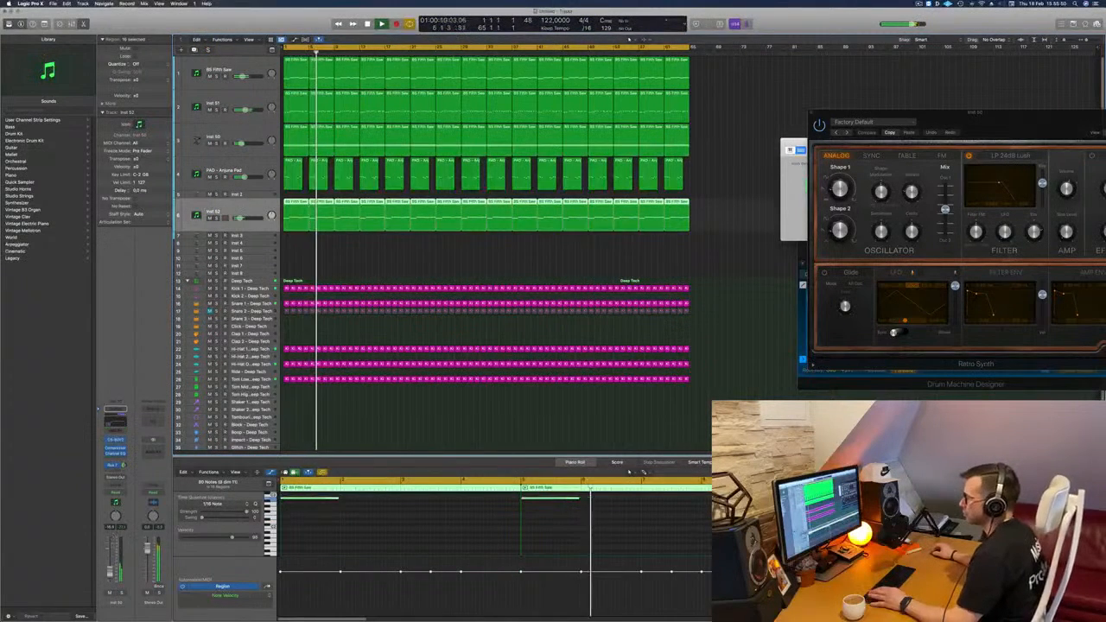
left_click(449, 251)
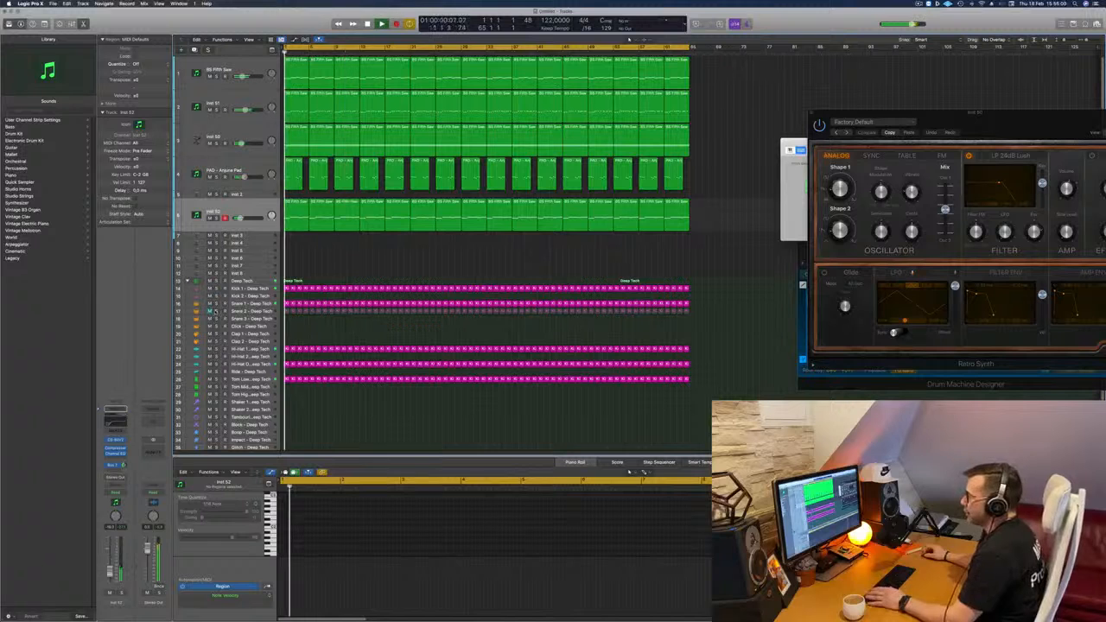
- Unmute the Snare 2 - Deep Tech track and play the arrangement with it, with no regions selected
left_click(248, 311)
key("space")
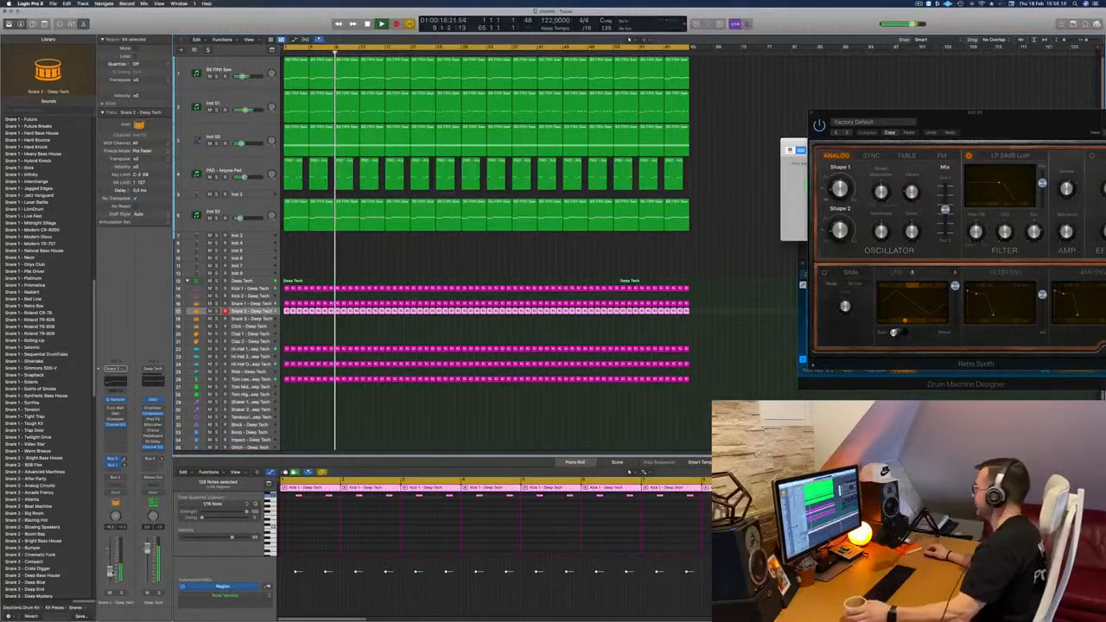
left_click(372, 395)
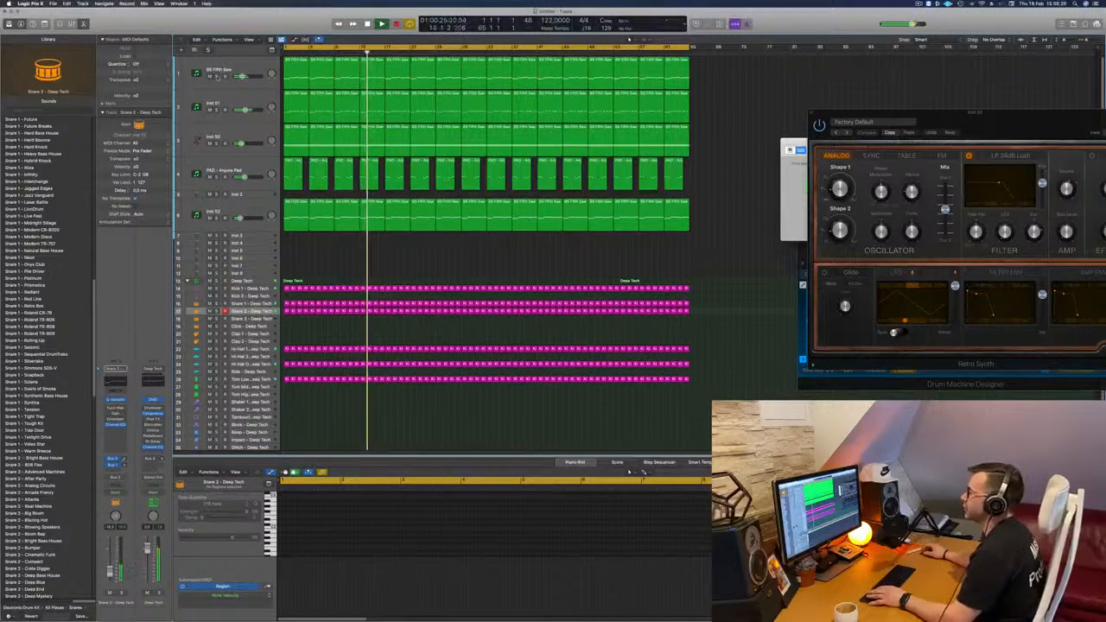
- Briefly solo the BS Fifth Saw track and replay the full arrangement from the start
left_click(217, 77)
left_click(217, 77)
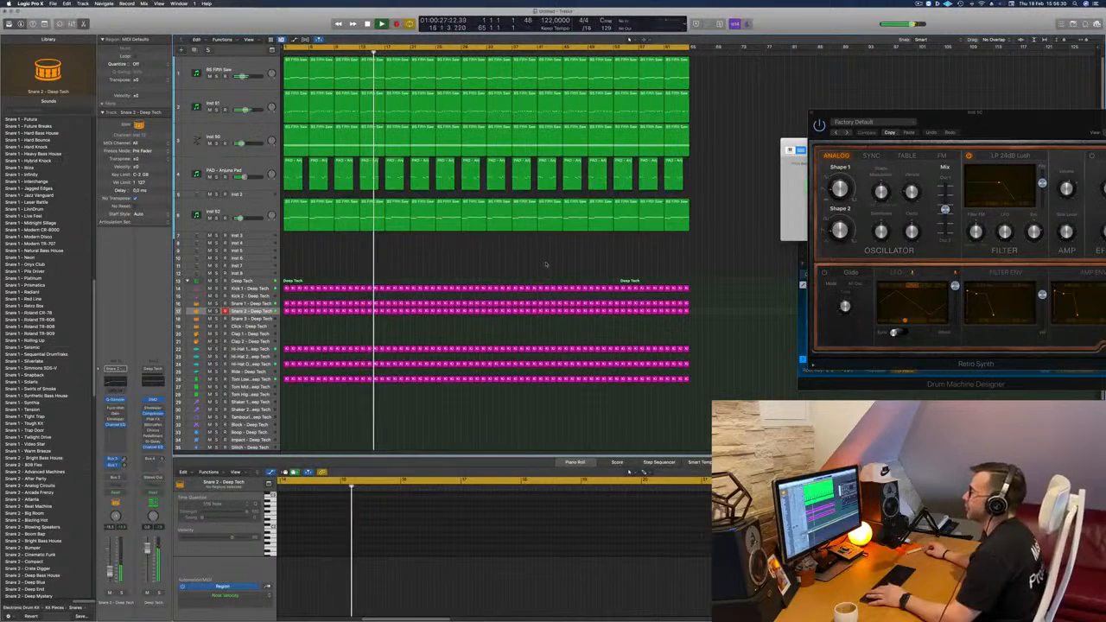
key("space")
key("space")
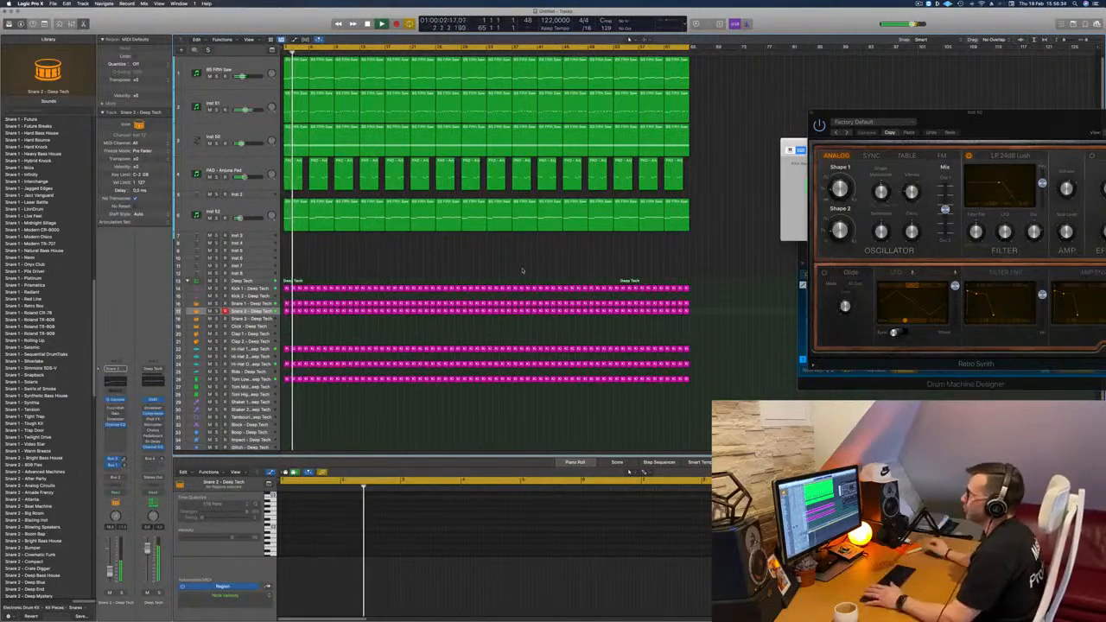
- Close the musical typing keyboard and display the mixer below the tracks during playback
key("space")
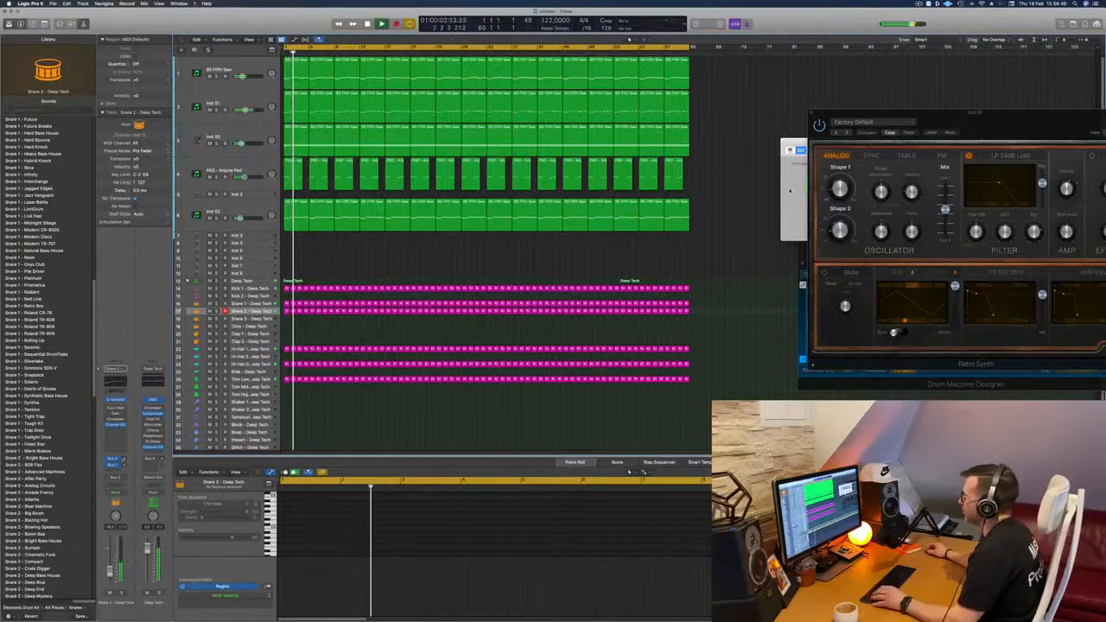
key("super+k")
key("super+k")
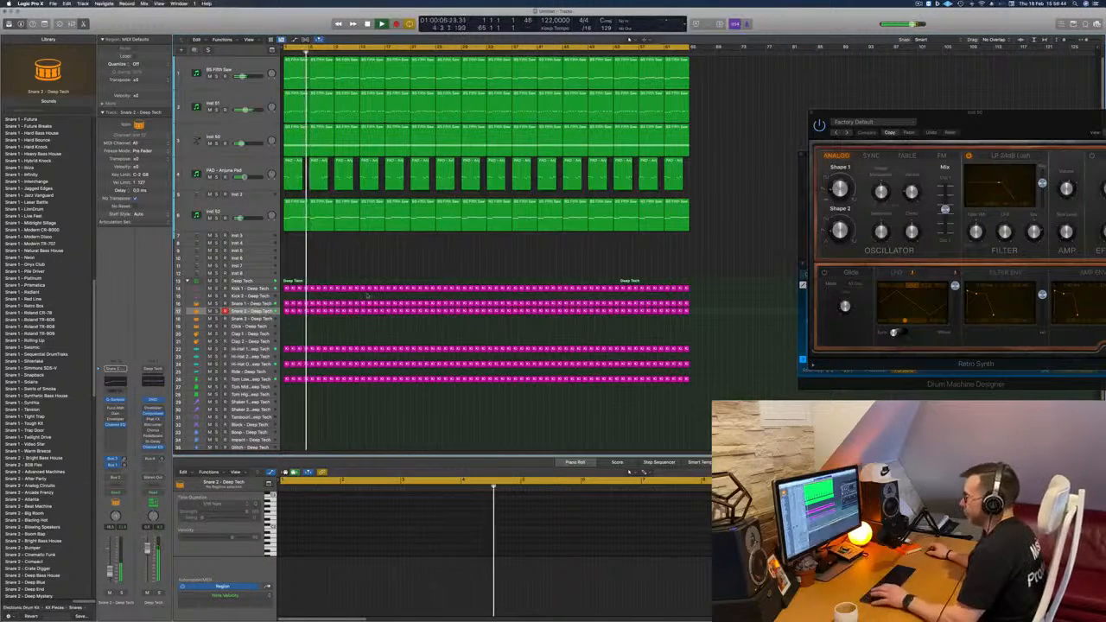
key("x")
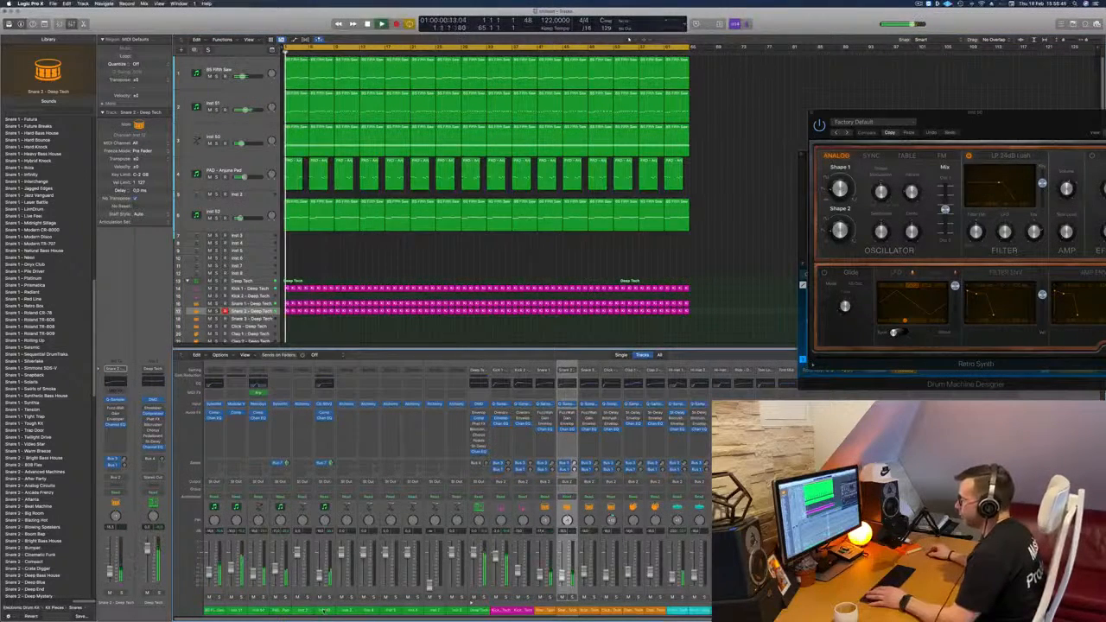
- Select the mixer channels from BS Fifth Saw to Inst 52 and pull their faders all the way down
left_click_drag(324, 611, 215, 610)
left_click(206, 574)
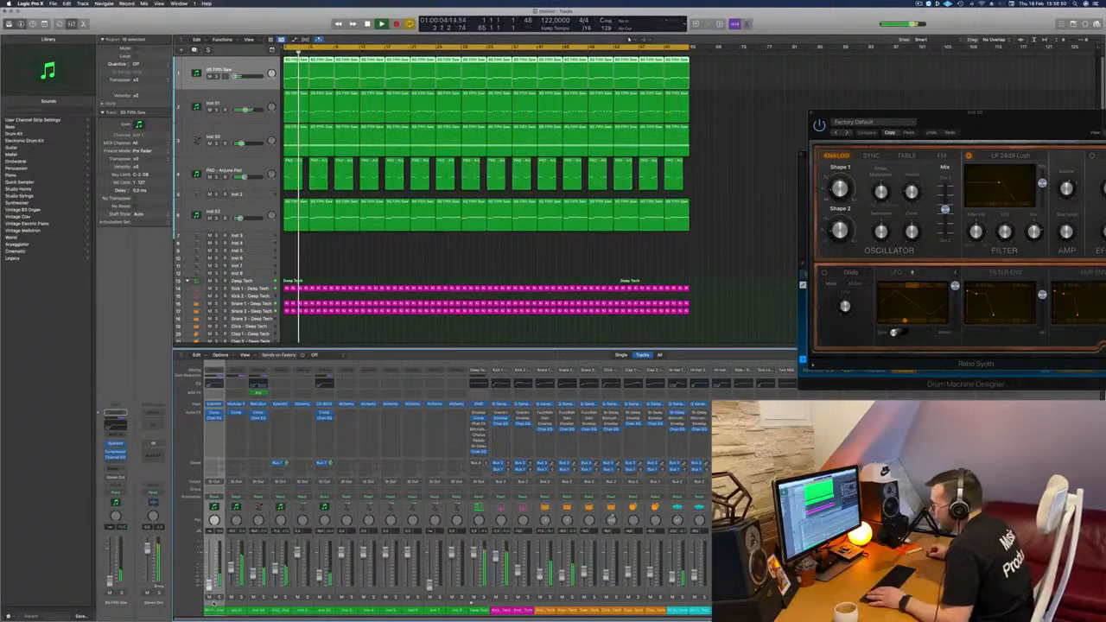
left_click_drag(317, 611, 214, 610)
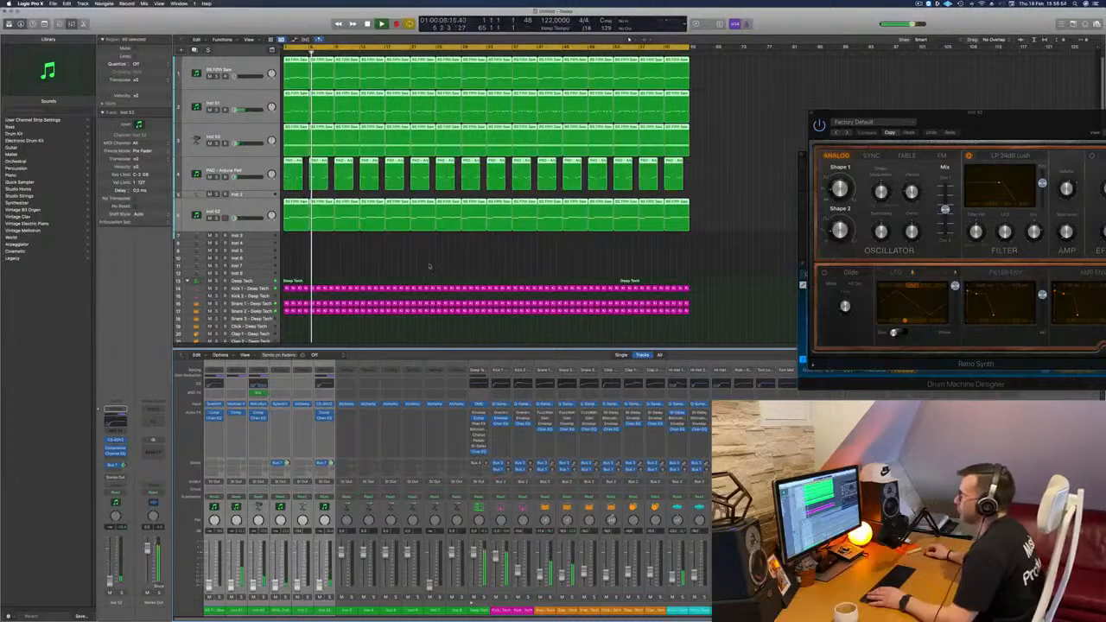
- Balance the Snare 1 and Deep Tech kit channel levels while only the drums are audible
scroll(389, 209, "down", 3)
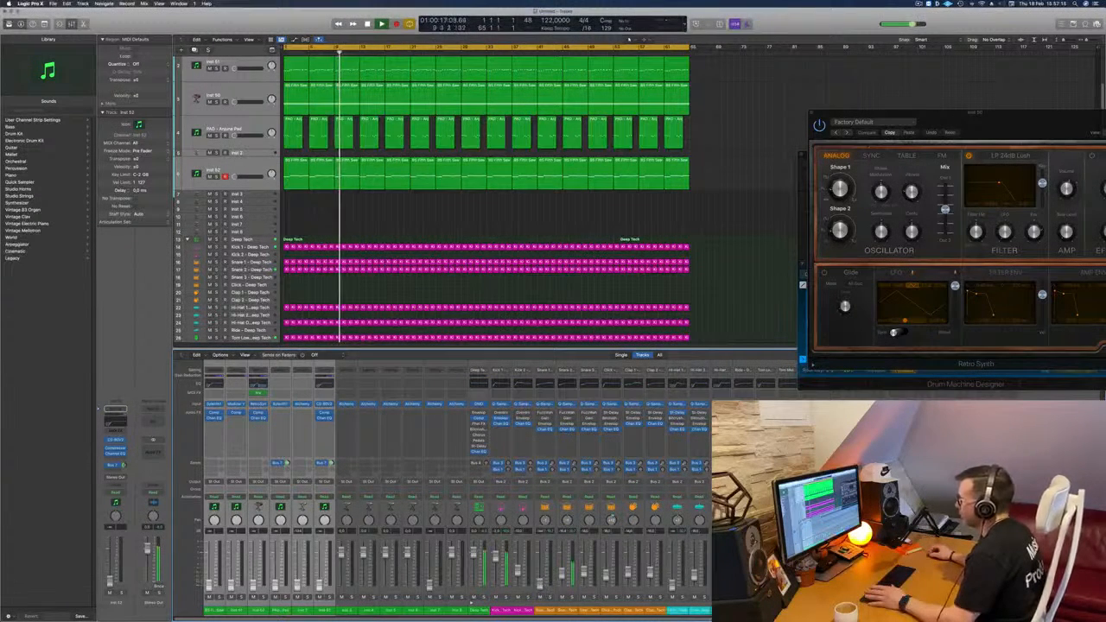
left_click(541, 580)
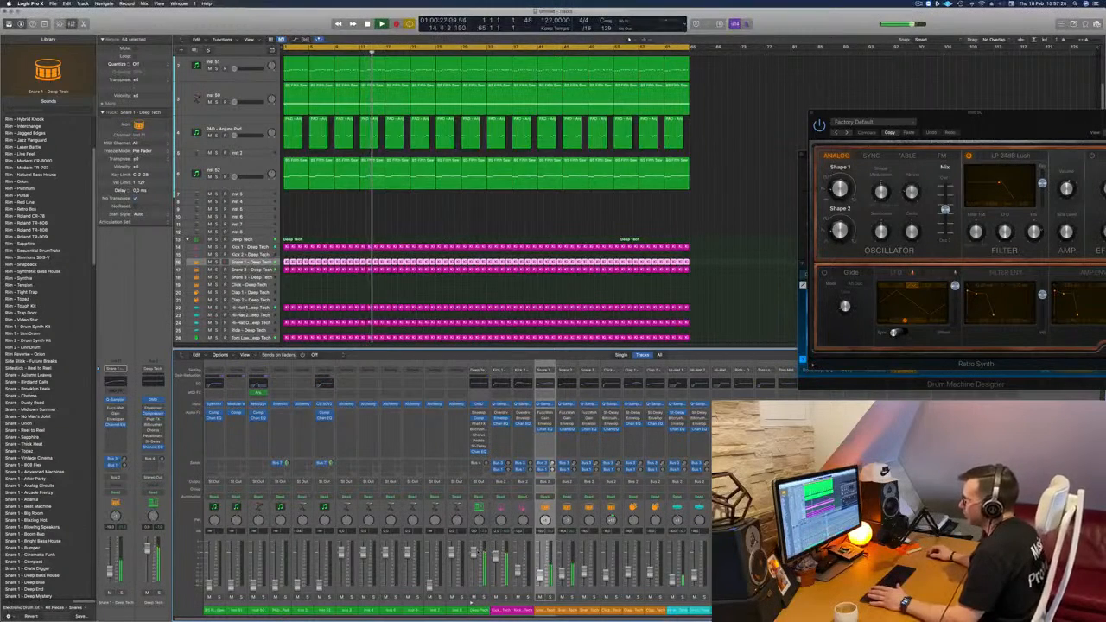
left_click_drag(475, 553, 475, 554)
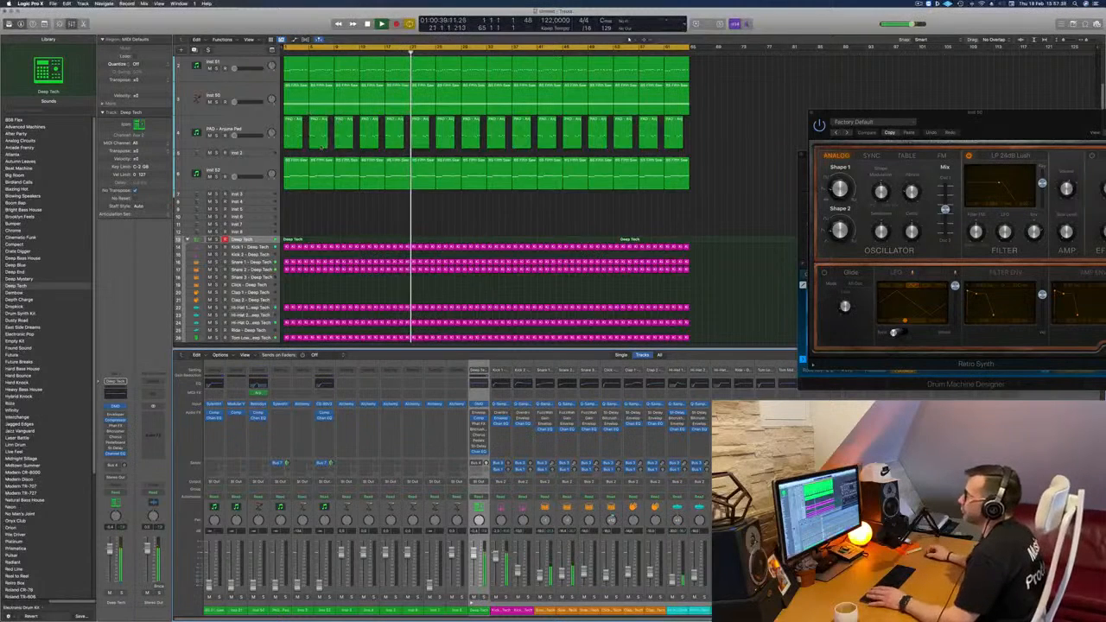
- Bring the volumes of the Inst 51 and BS Fifth Saw tracks back up against the drums
scroll(321, 151, "up", 5)
left_click(244, 103)
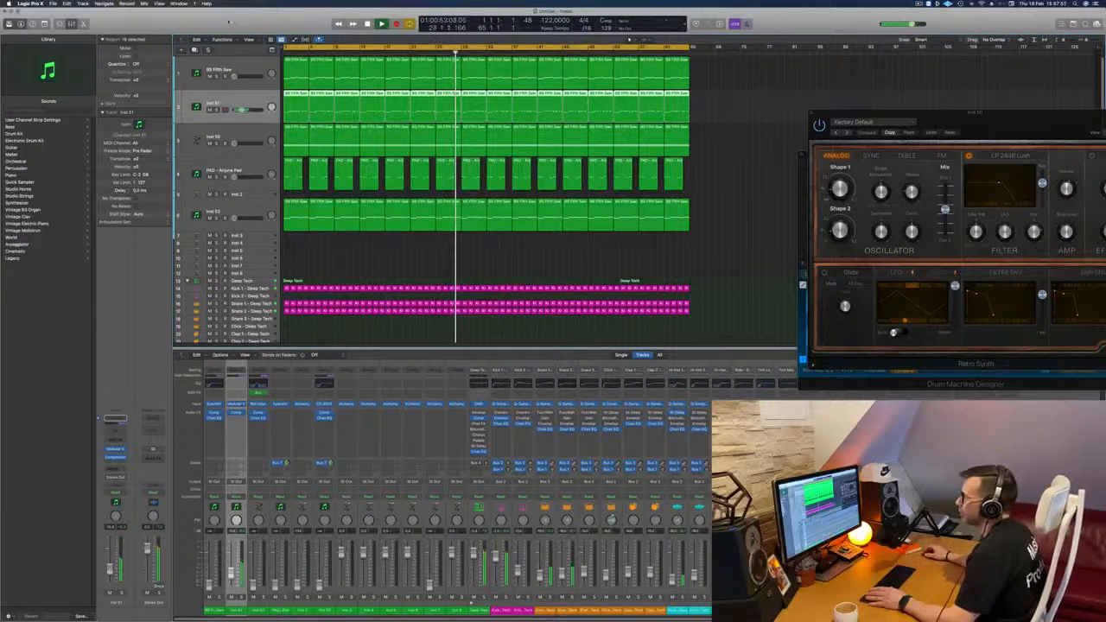
left_click(241, 67)
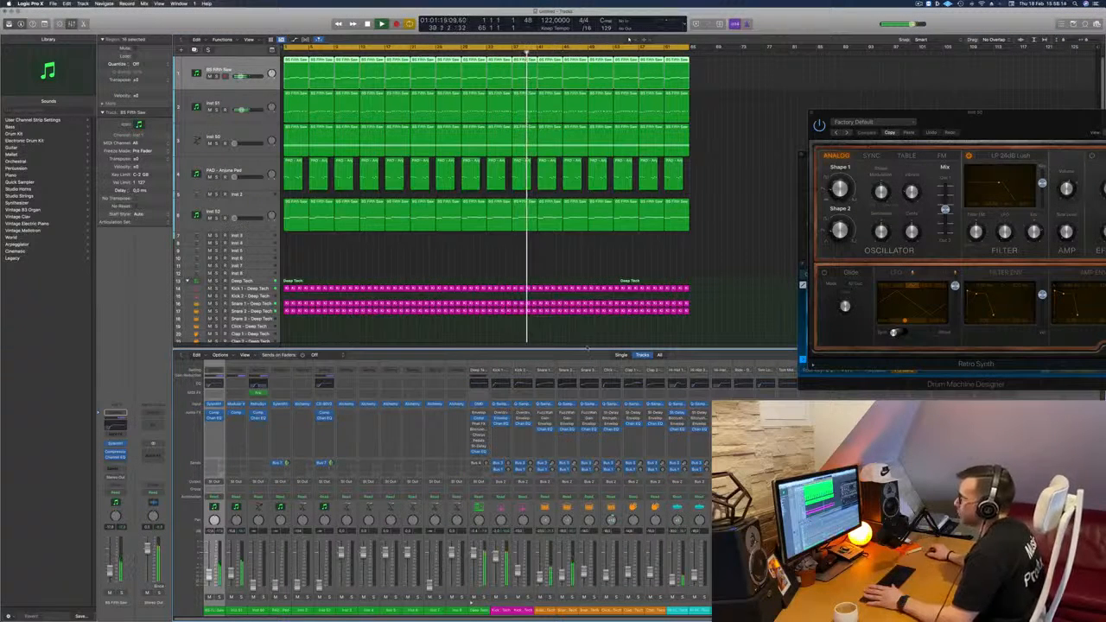
- Solo Inst 51 and BS Fifth Saw in turn to compare the two layers by ear
left_click(217, 108)
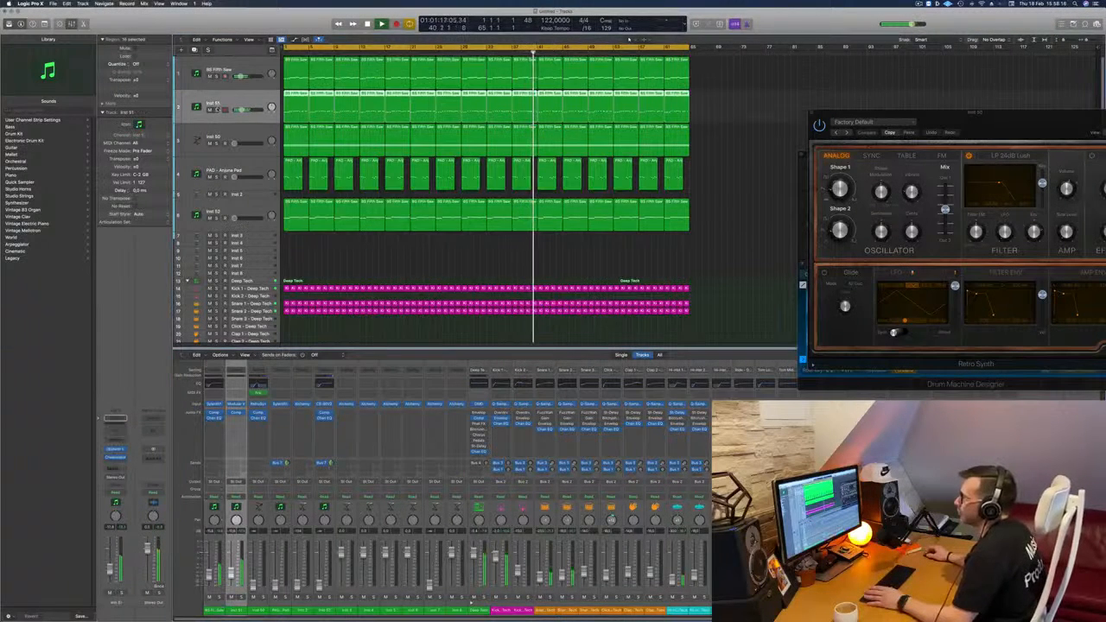
left_click(217, 110)
left_click(217, 109)
left_click(217, 76)
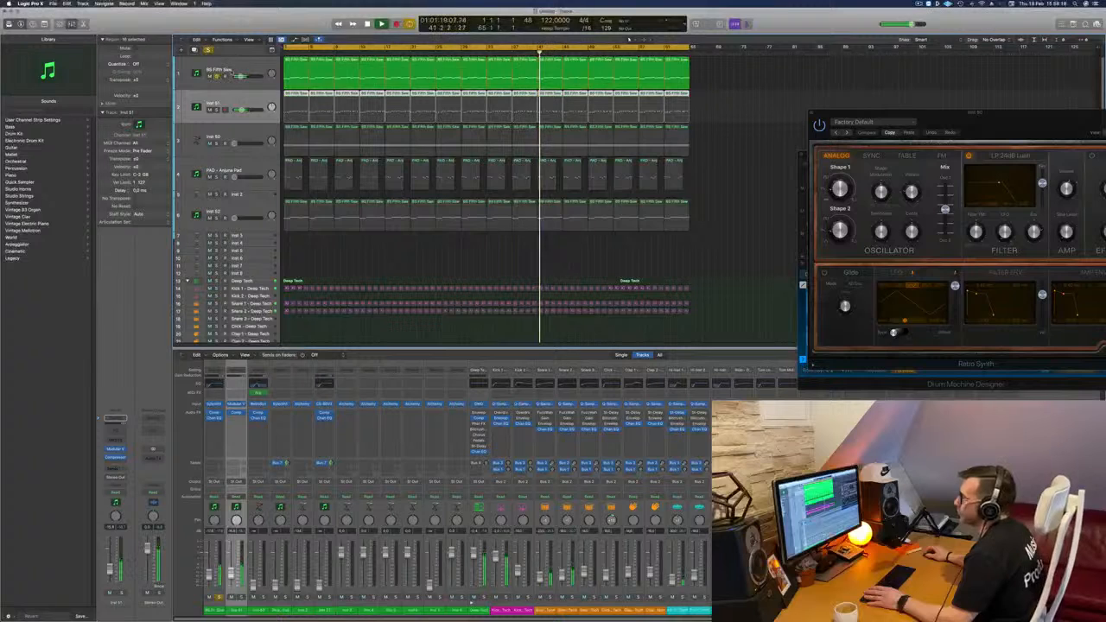
left_click(217, 76)
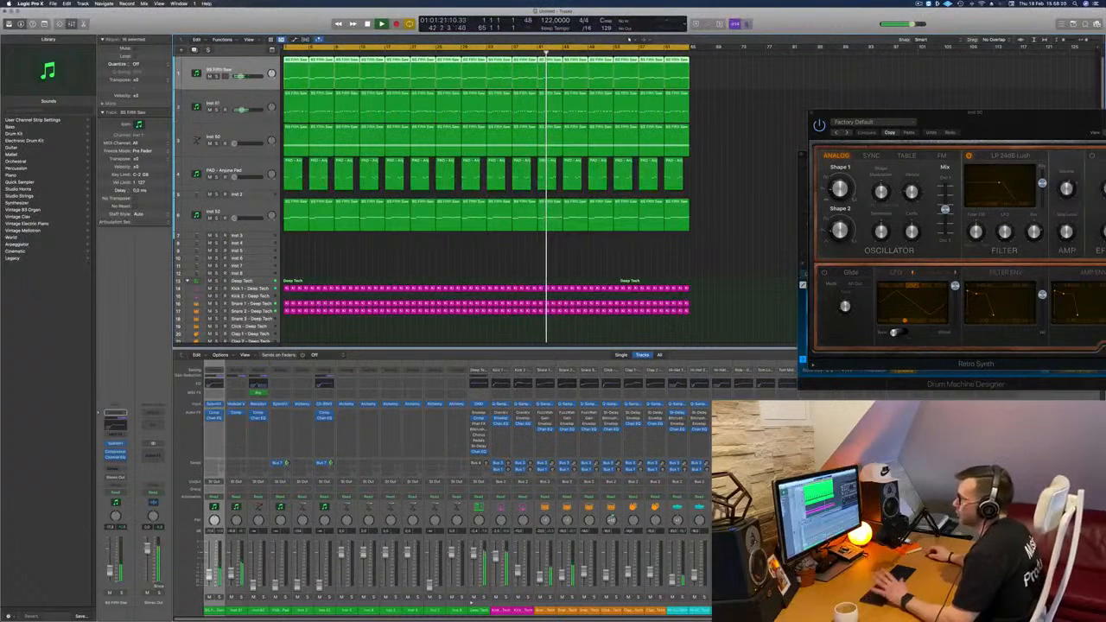
- Check Inst 51 alone once more and raise its volume slightly in the mix
key("Down")
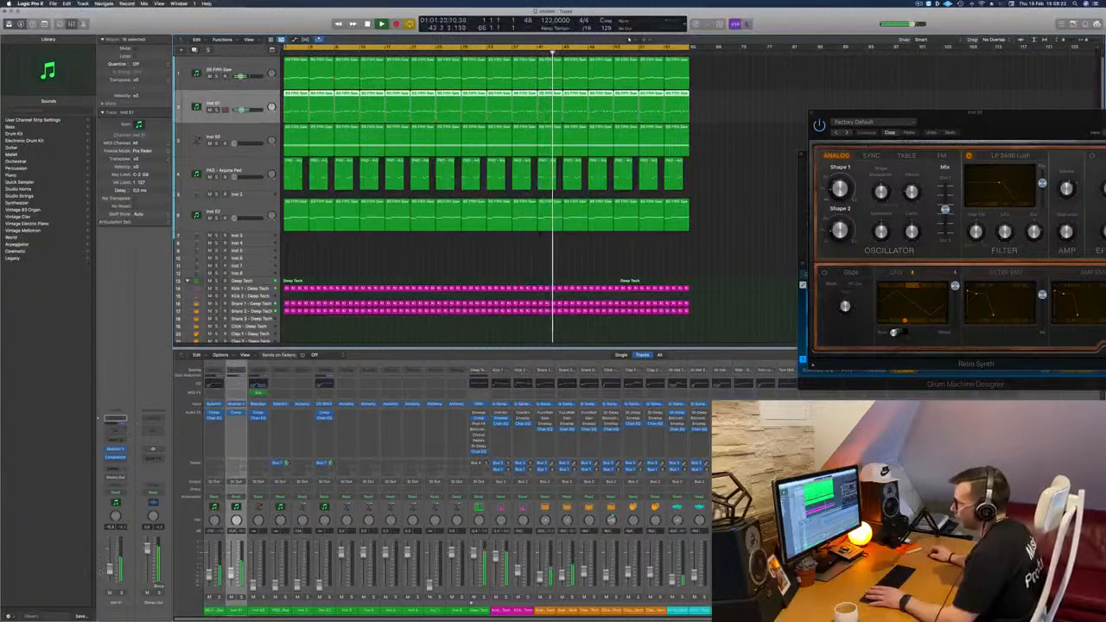
key("s")
key("s")
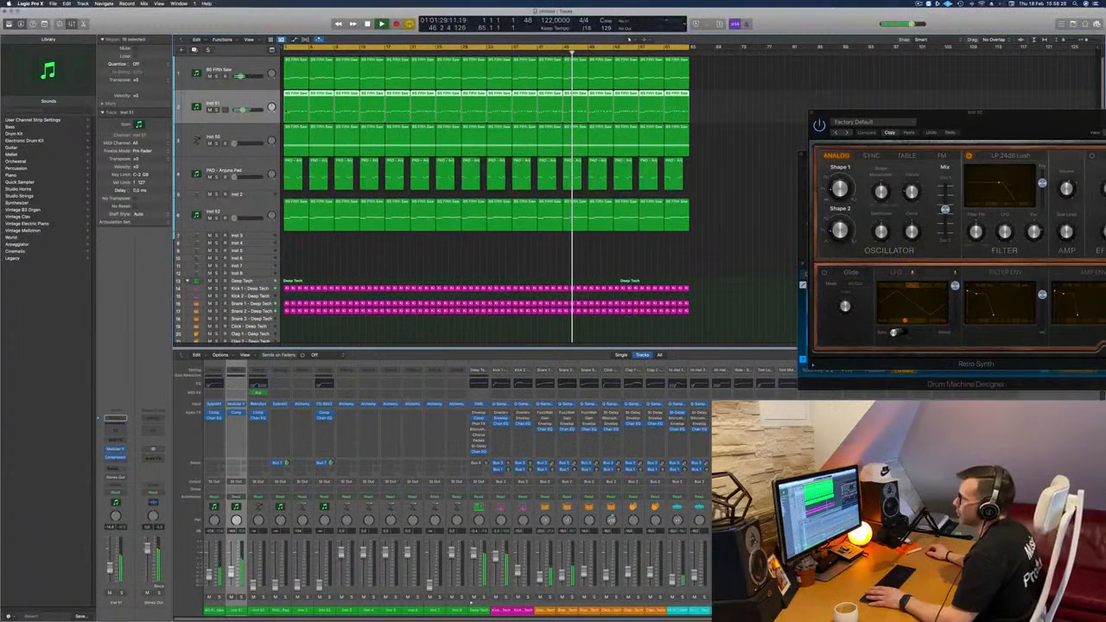
- Open the Sylenth1 instrument of the BS Fifth Saw track for inspection, close it, and select the Inst 52 track
key("Up")
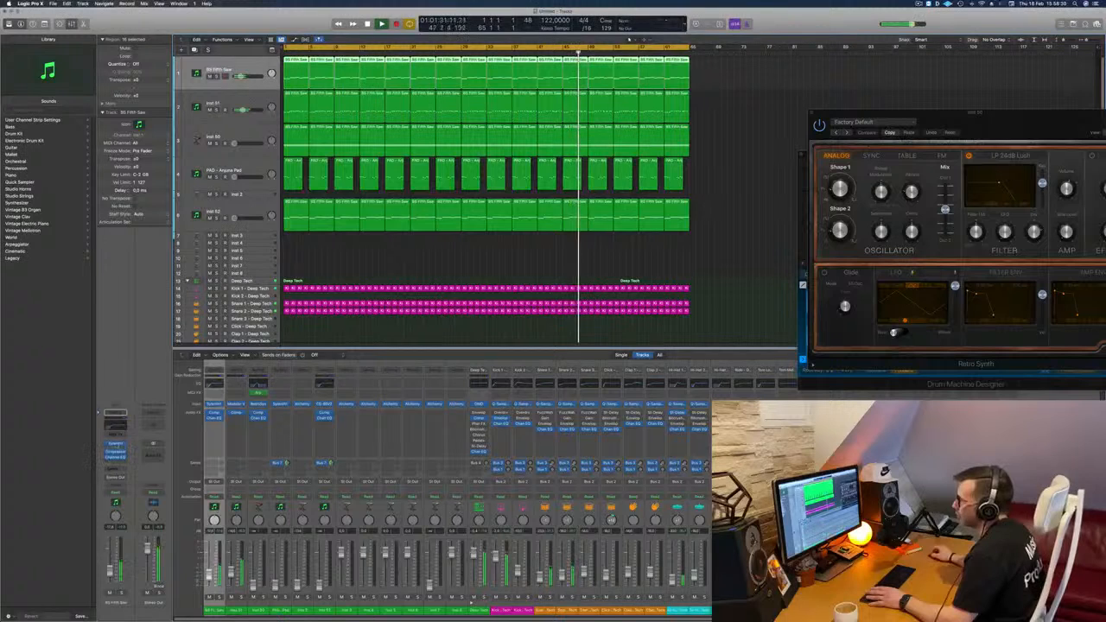
left_click(115, 444)
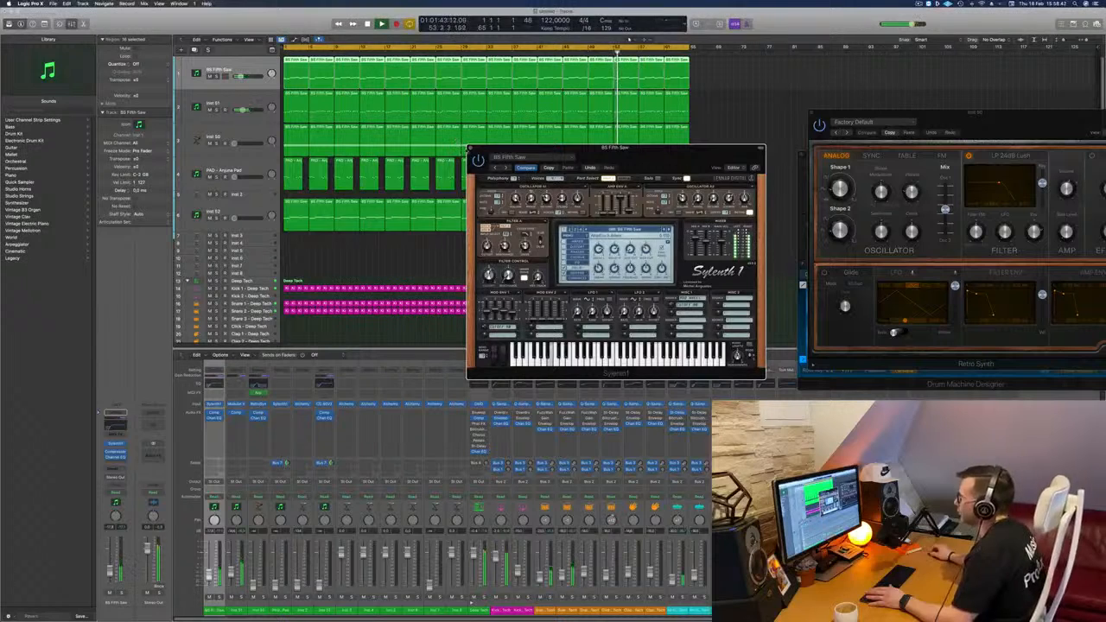
key("super+w")
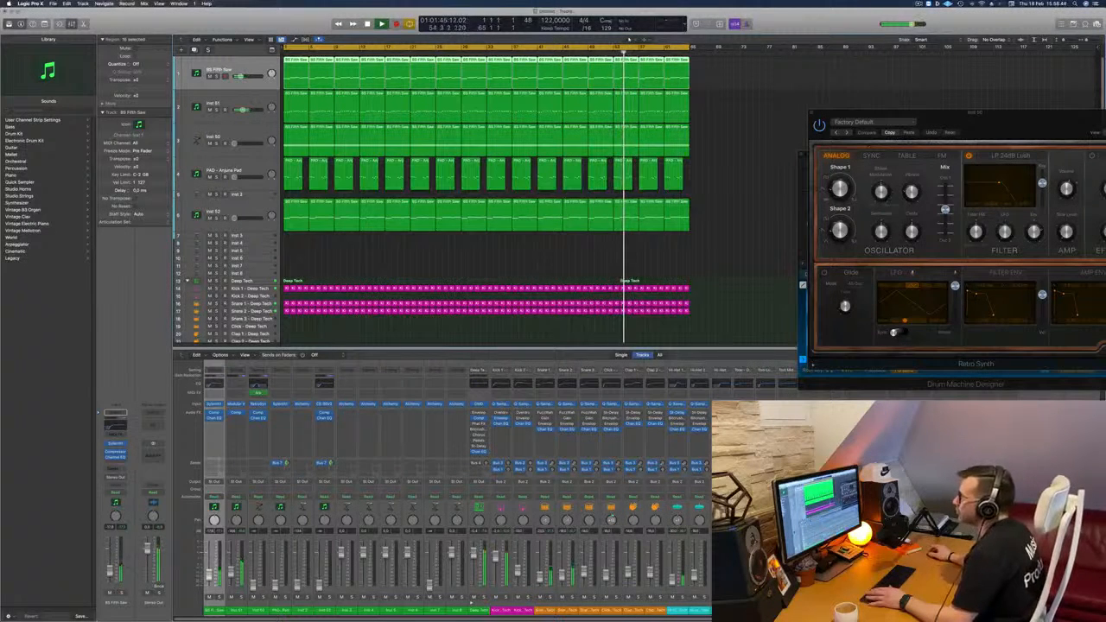
left_click(241, 206)
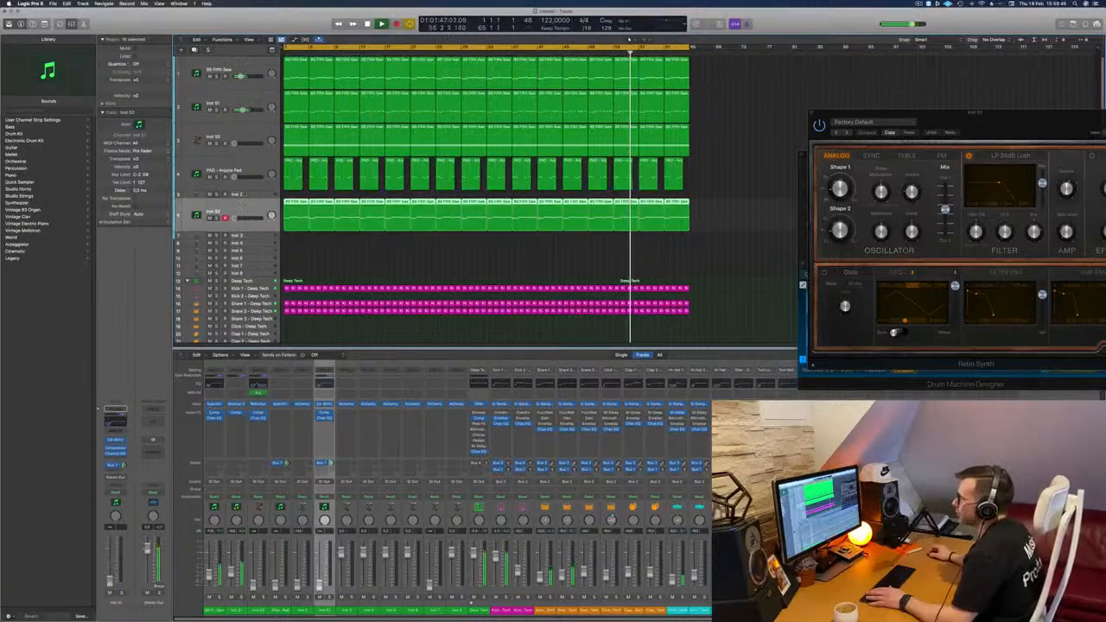
- Bring up the volume of the Inst 50 track and open its Retro Synth instrument for sound selection
left_click(240, 132)
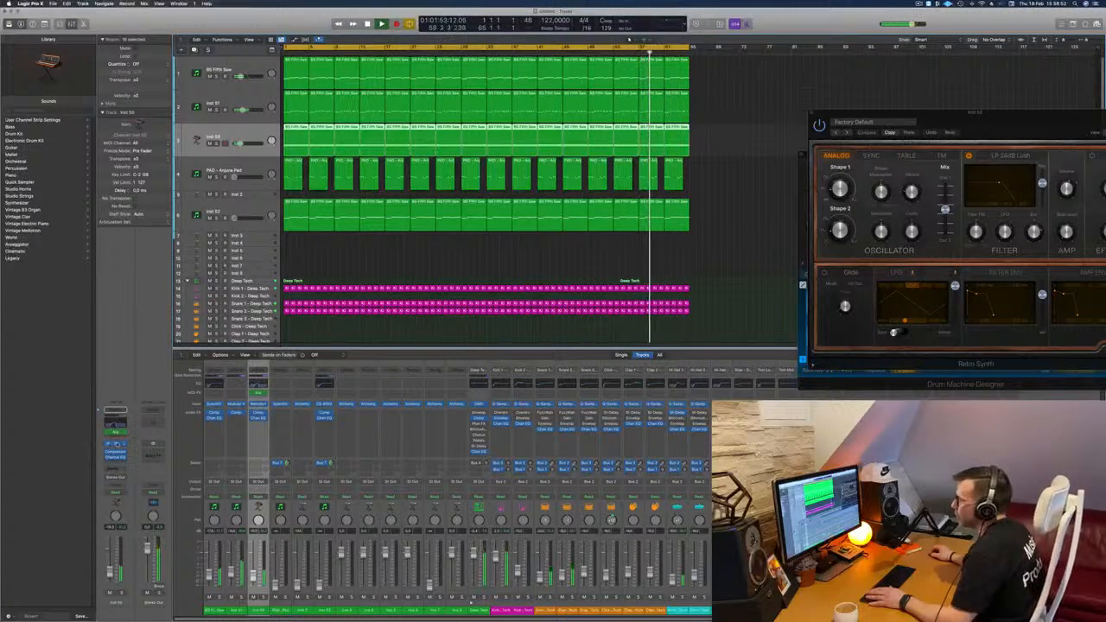
left_click(117, 444)
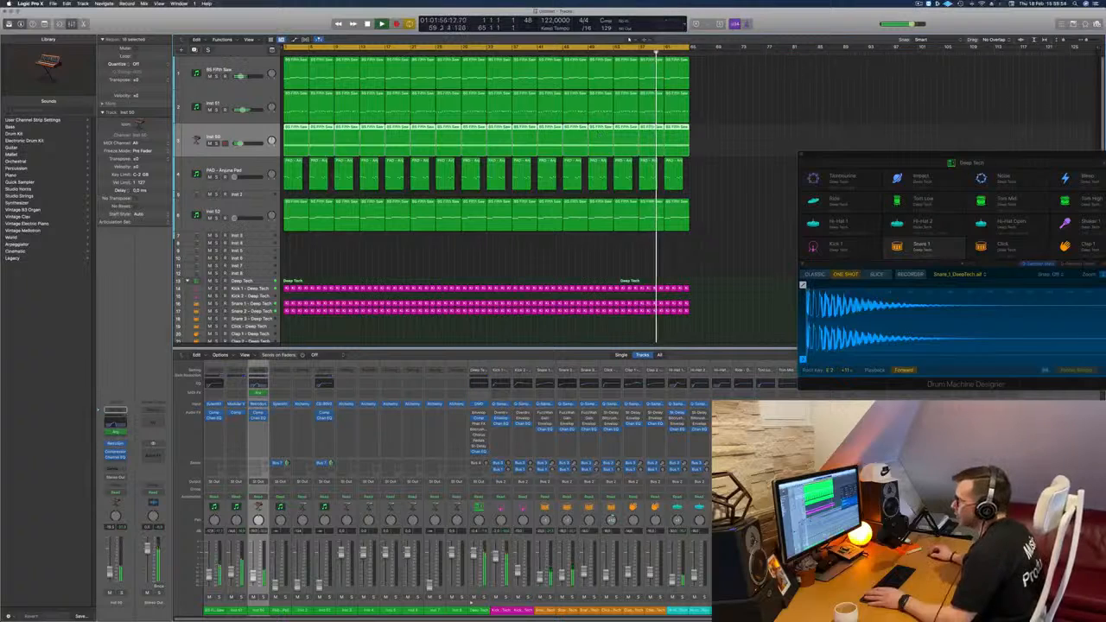
left_click(116, 443)
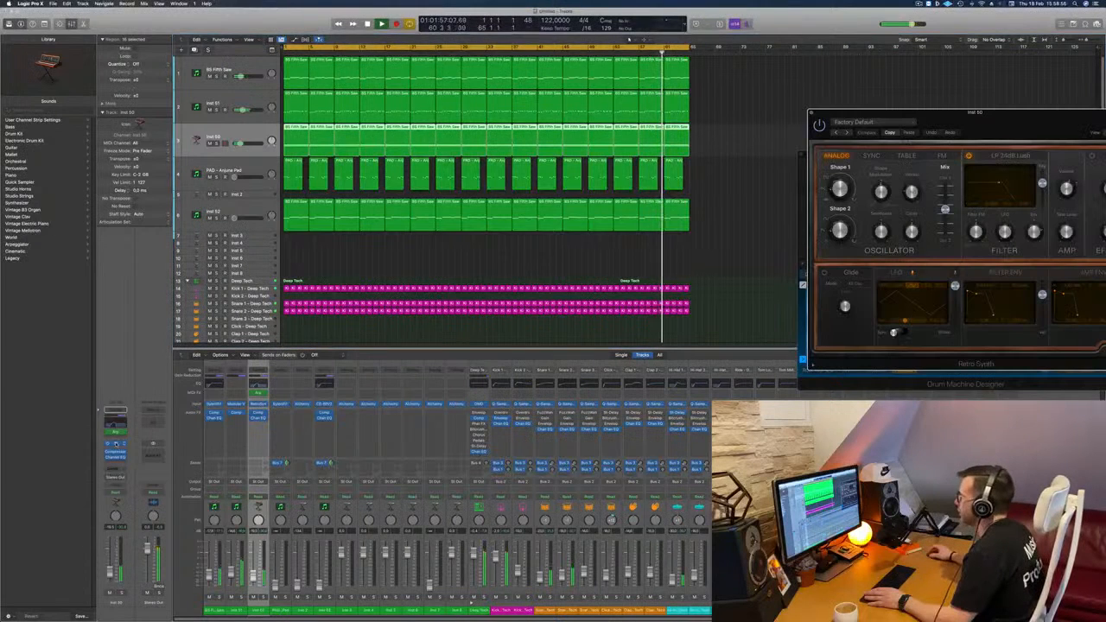
left_click_drag(851, 114, 575, 137)
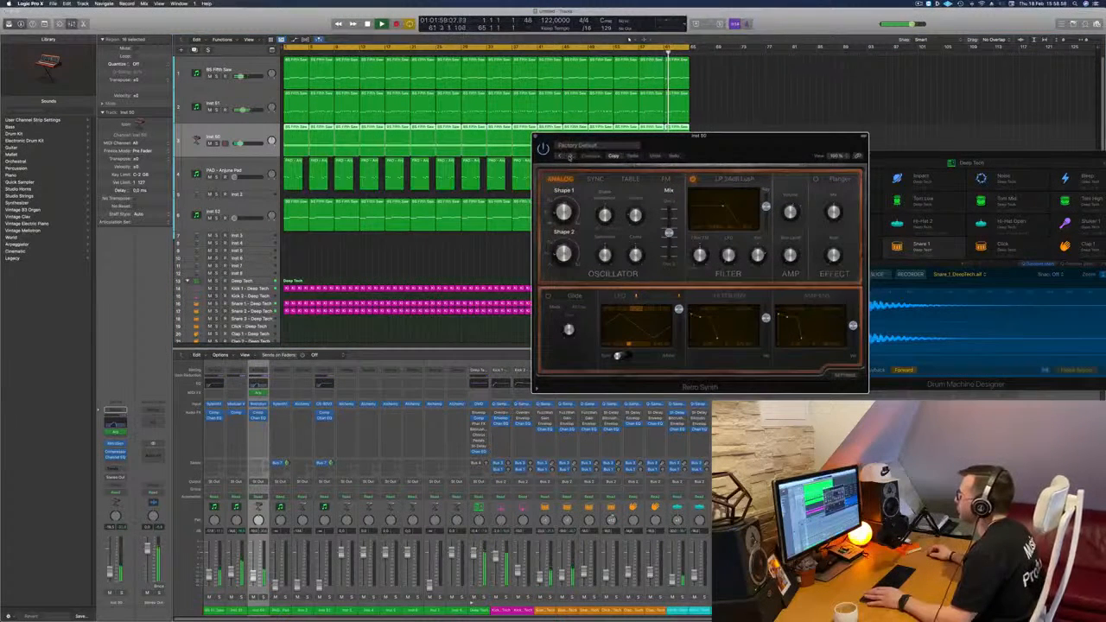
- Audition Retro Synth's lead presets in order, from Antimatter Synth through Bright Cycle, Cheerful Melody and Deep Sigh to Digicream
left_click(570, 156)
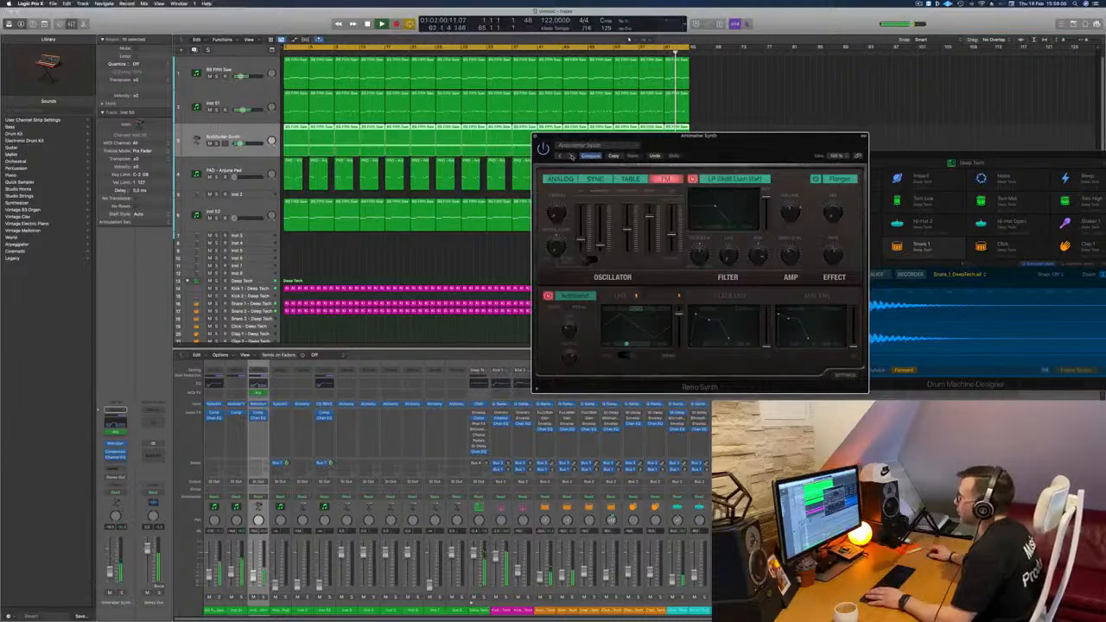
left_click(571, 156)
left_click(570, 156)
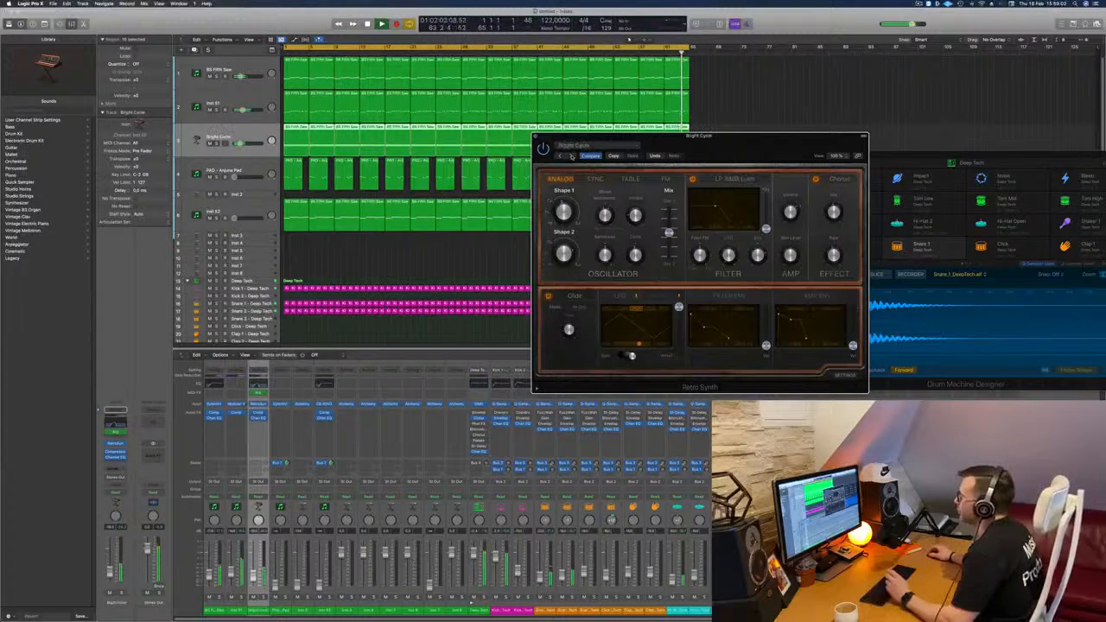
left_click(570, 155)
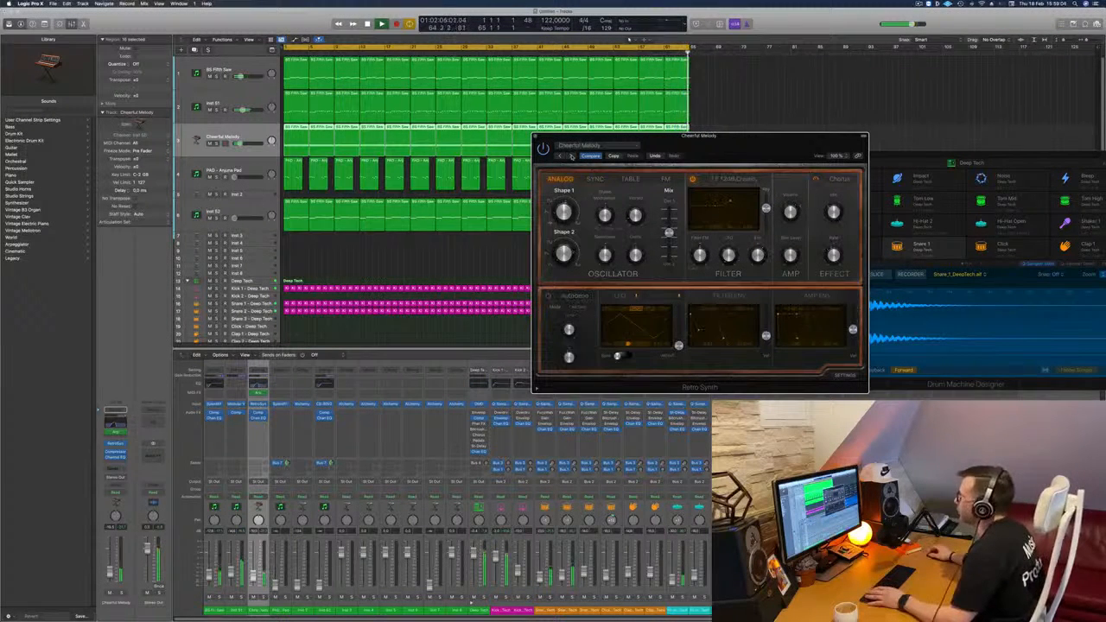
left_click(571, 156)
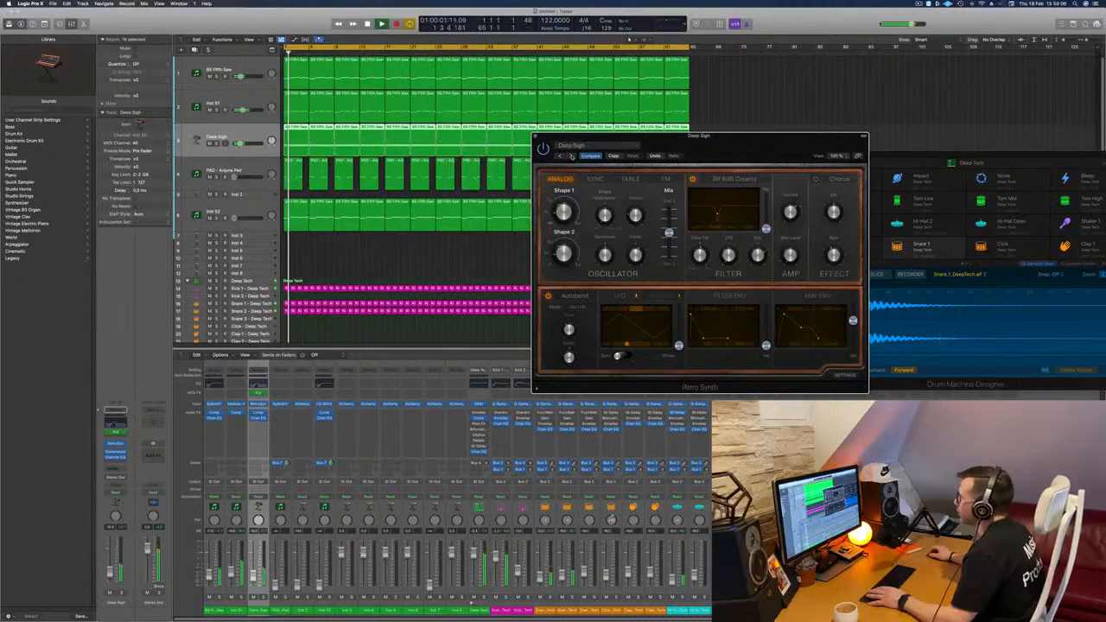
left_click(570, 156)
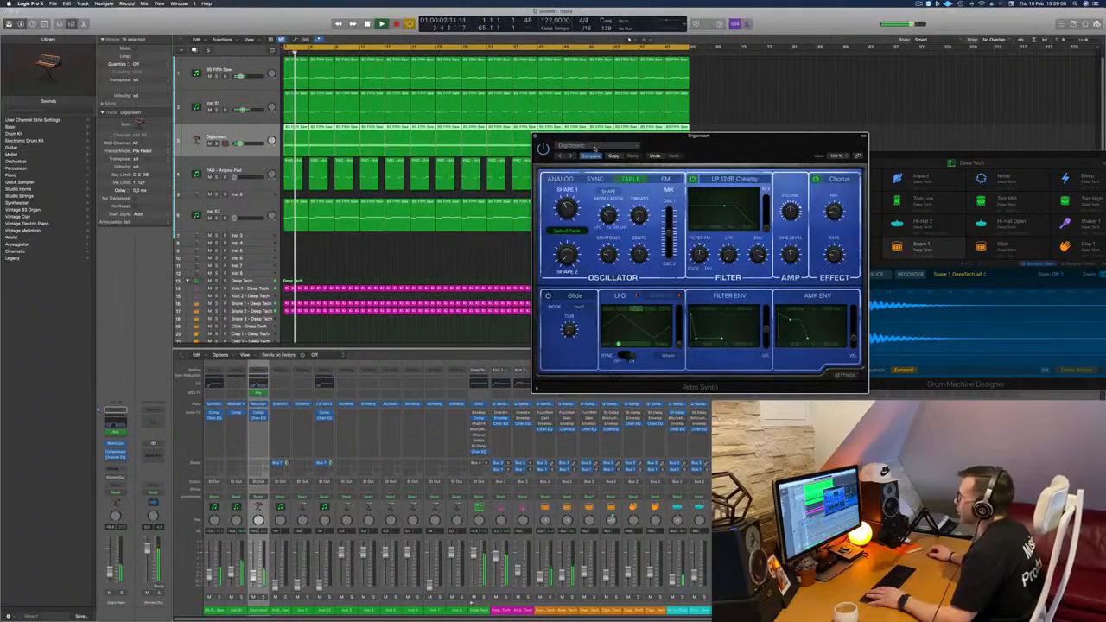
- Audition the Synth Bass presets from Airbass Synth onward to Big Tooth Bass
left_click(594, 147)
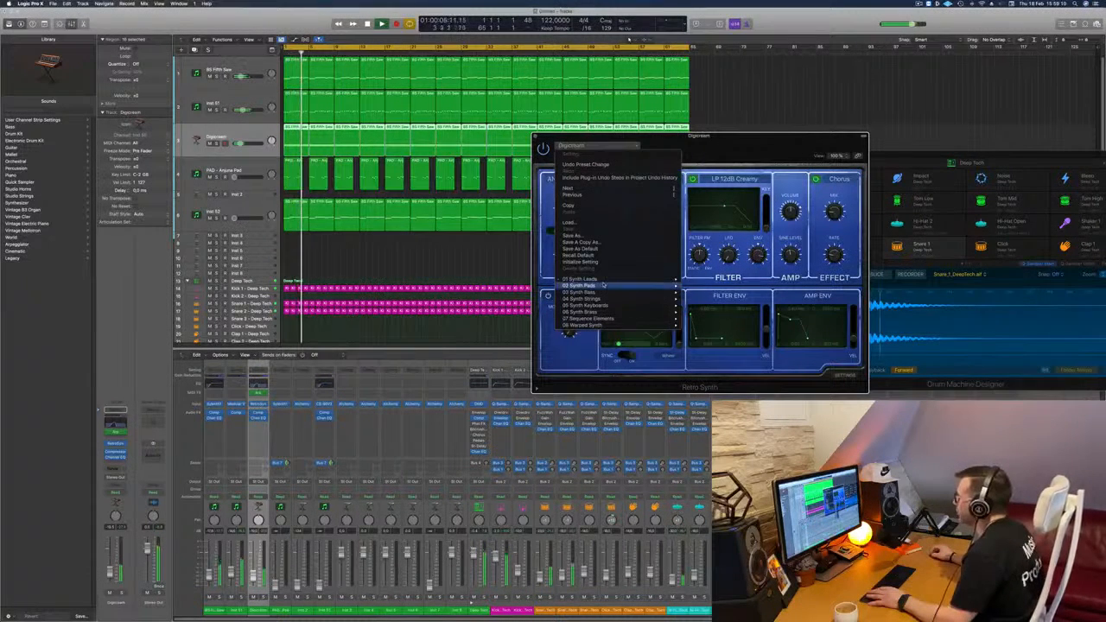
mouse_move(614, 292)
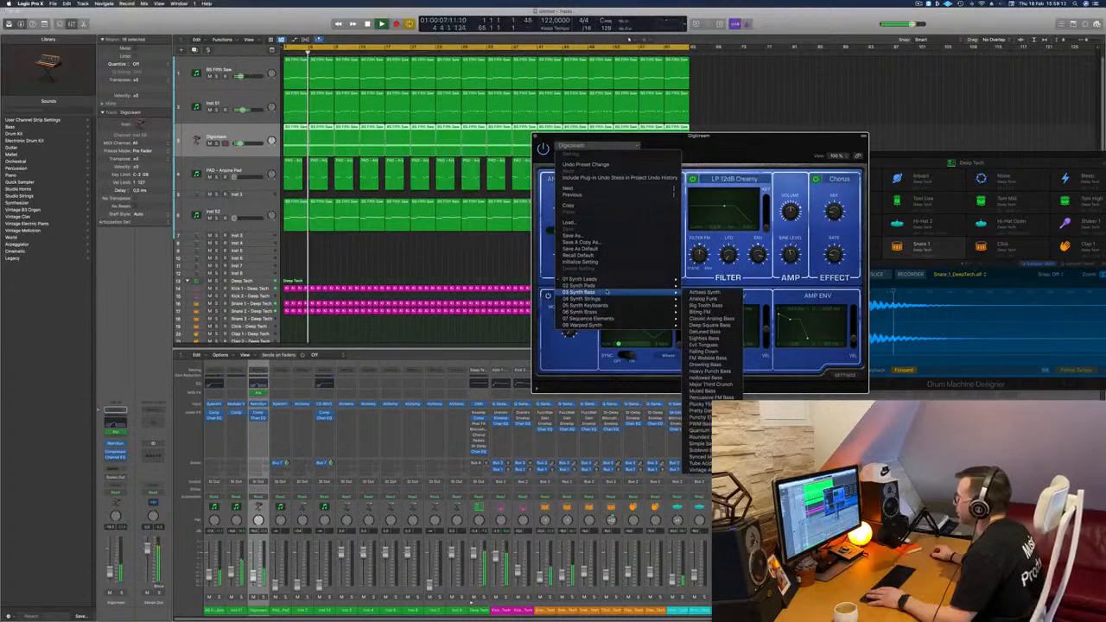
left_click(709, 292)
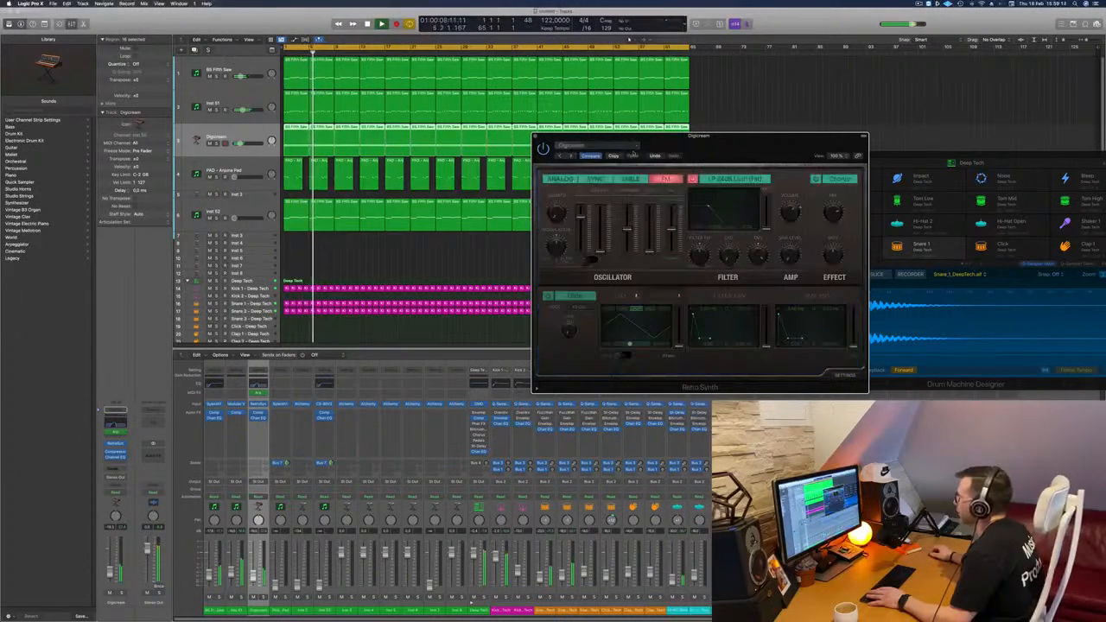
left_click(571, 157)
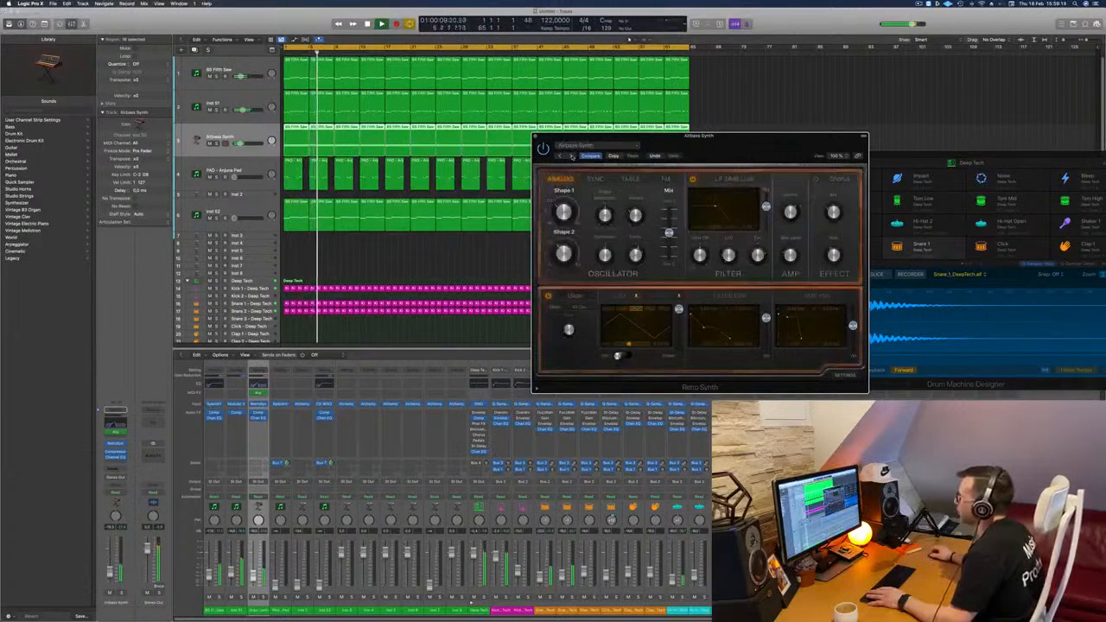
- Audition the Synth Keyboards presets from Calming Bells through Digital Chimes and FM Bells to Harmonic Waves
left_click(601, 145)
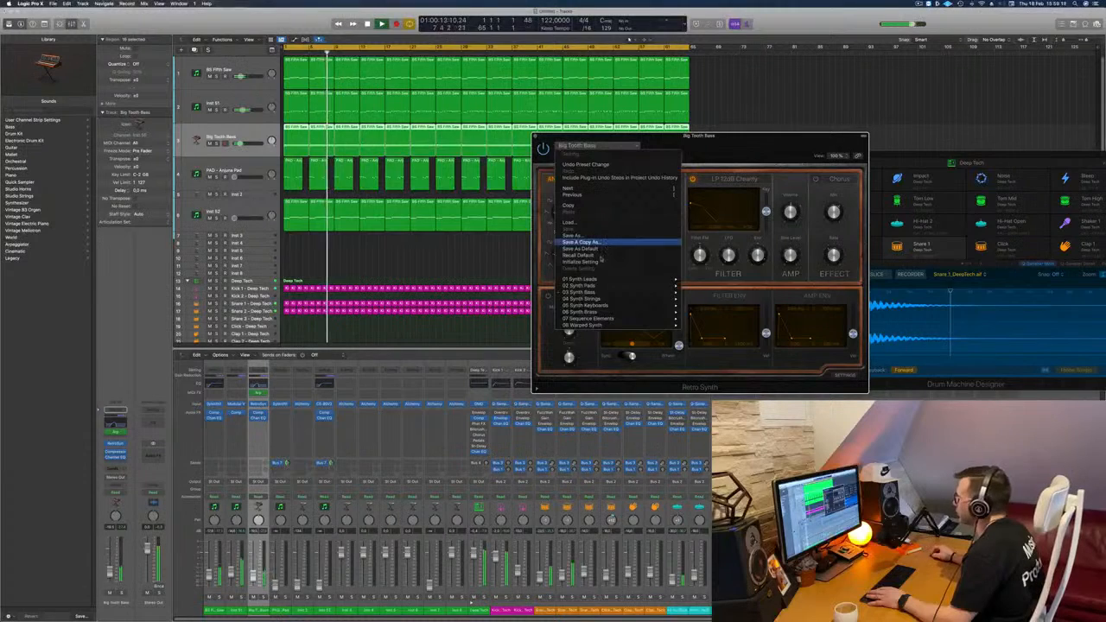
mouse_move(595, 307)
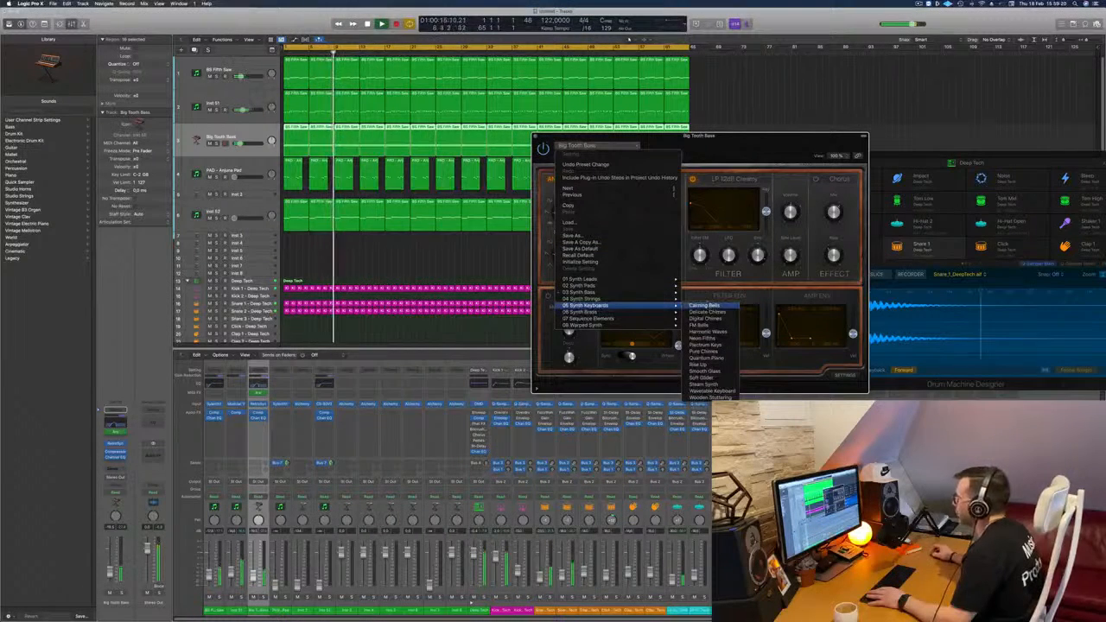
left_click(726, 143)
left_click_drag(726, 142, 648, 151)
left_click(492, 165)
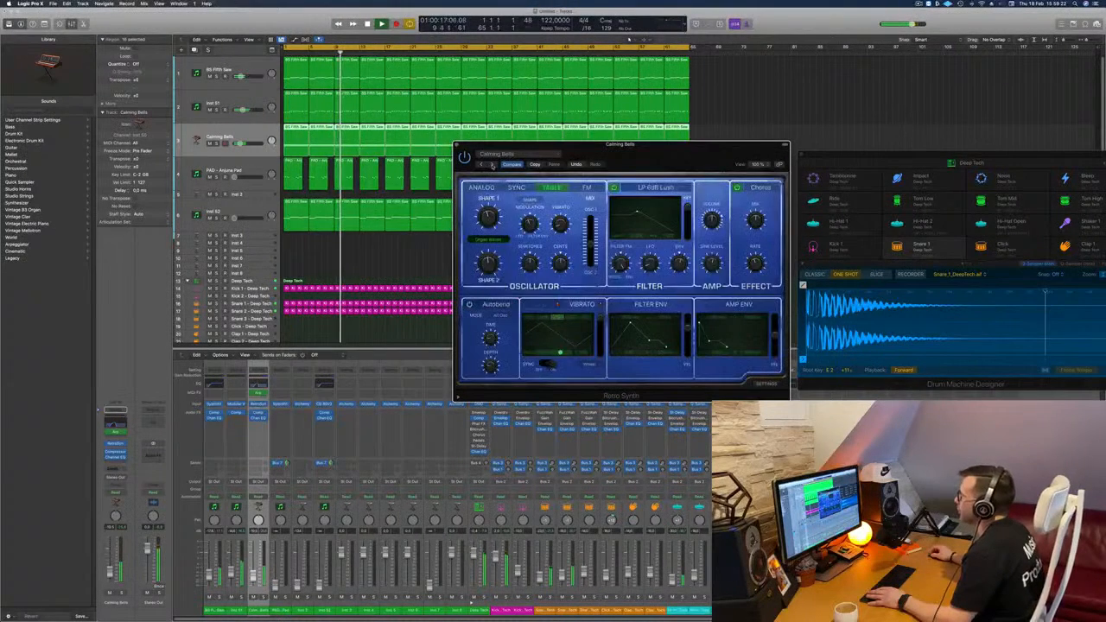
left_click(492, 164)
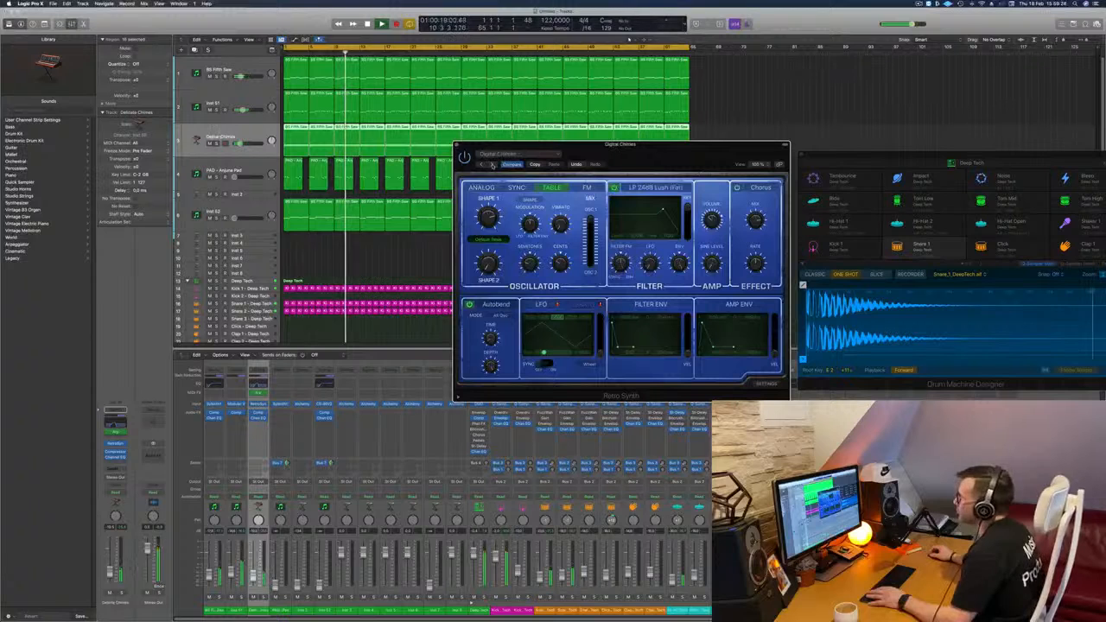
left_click(491, 164)
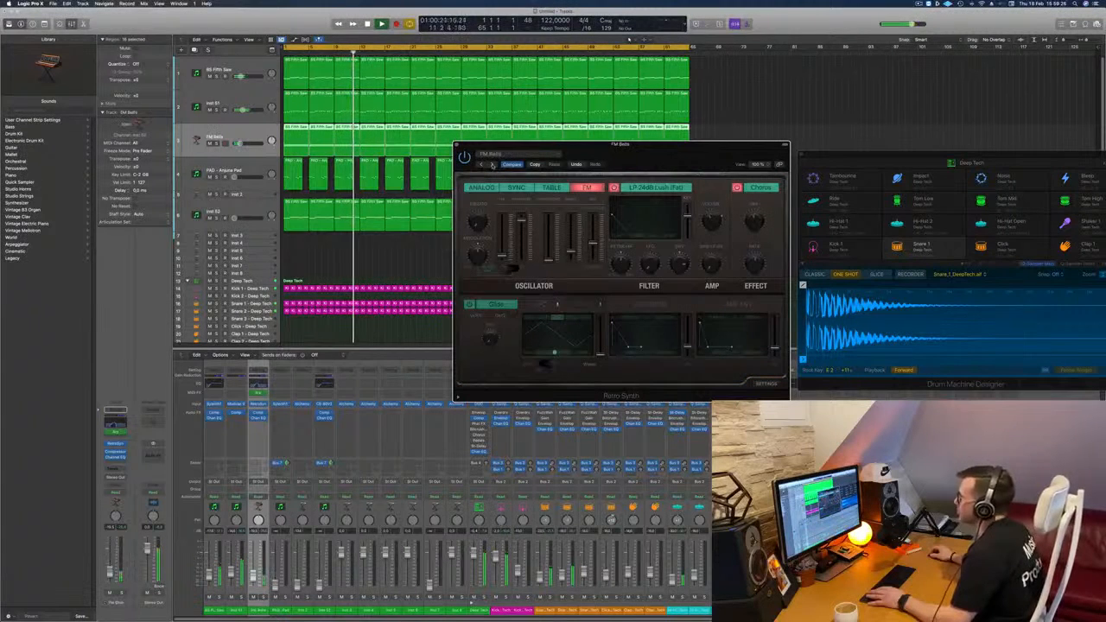
left_click(492, 164)
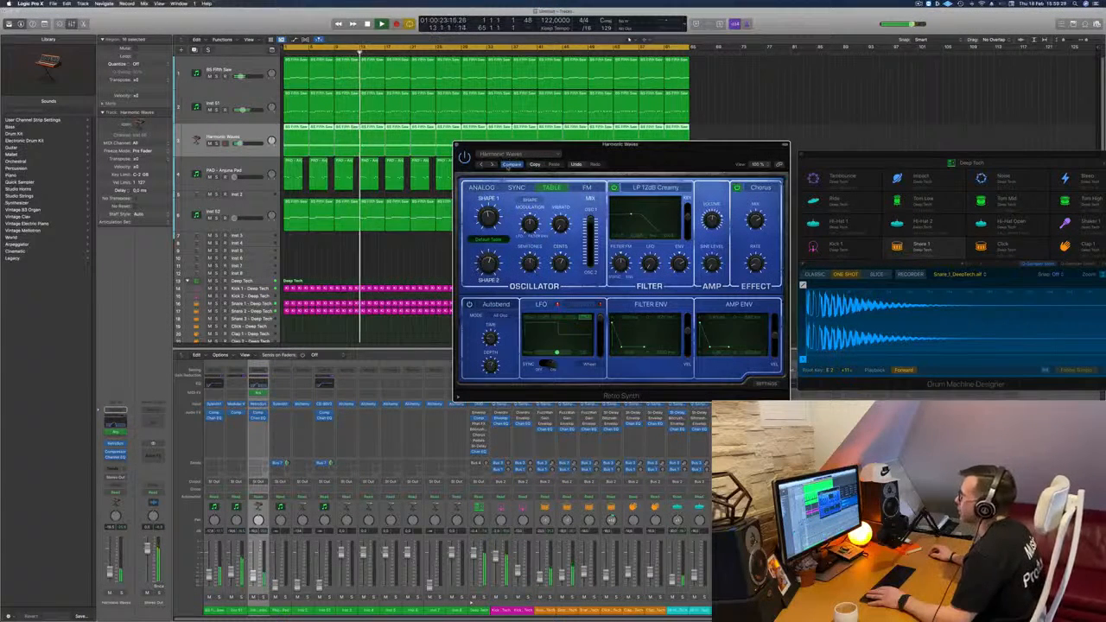
- Load the Wormhole Lead preset from Synth Leads and audition the lead presets in reverse order down to Electricity Lead
left_click(514, 154)
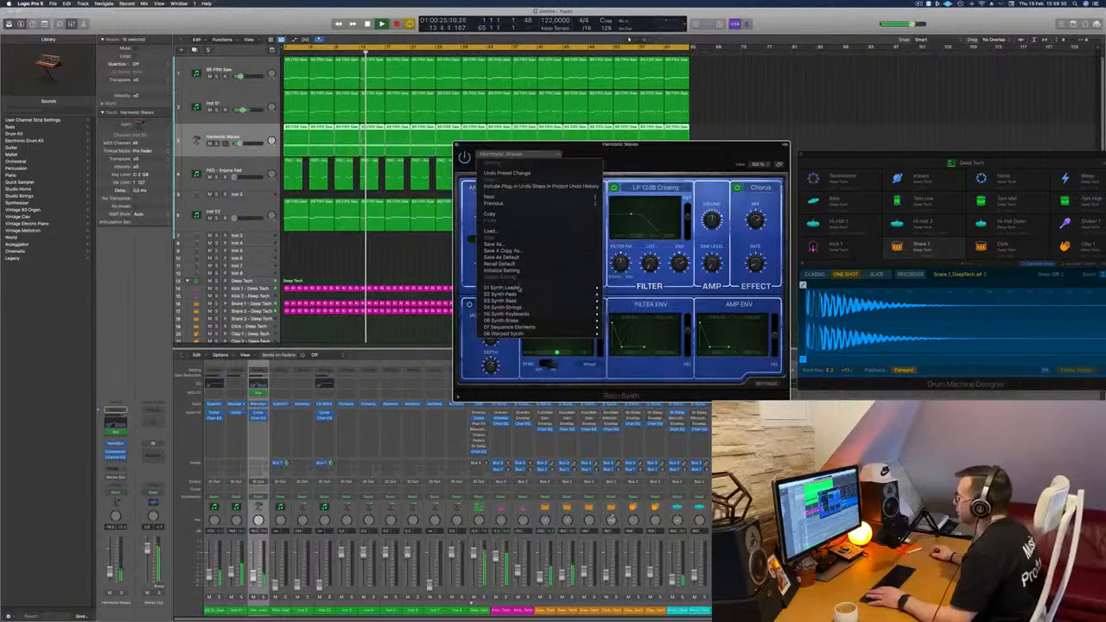
mouse_move(532, 287)
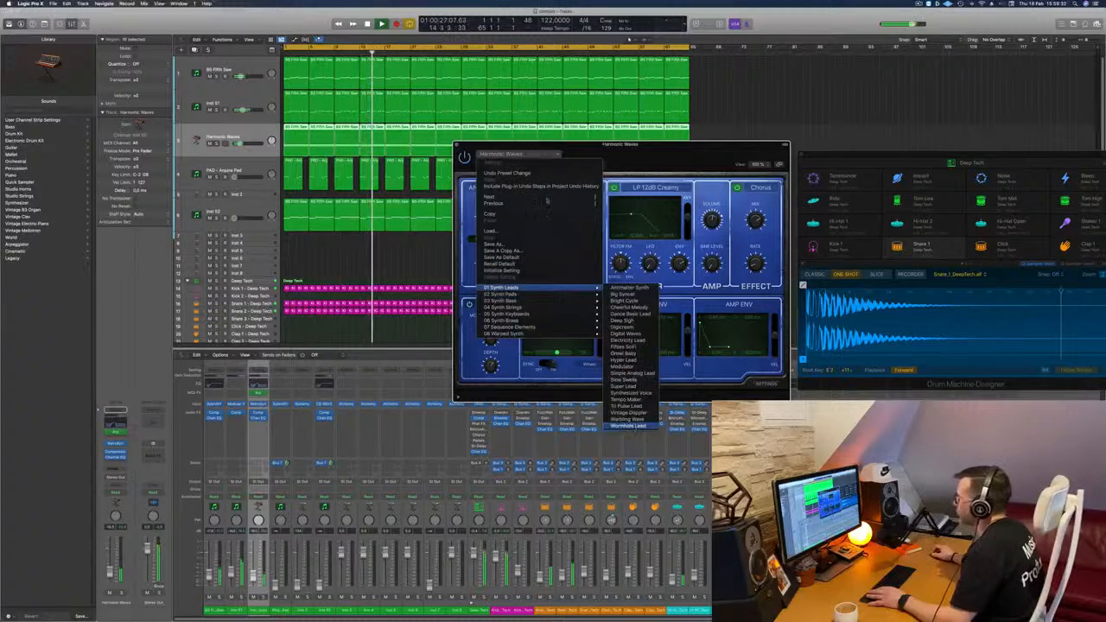
left_click(629, 419)
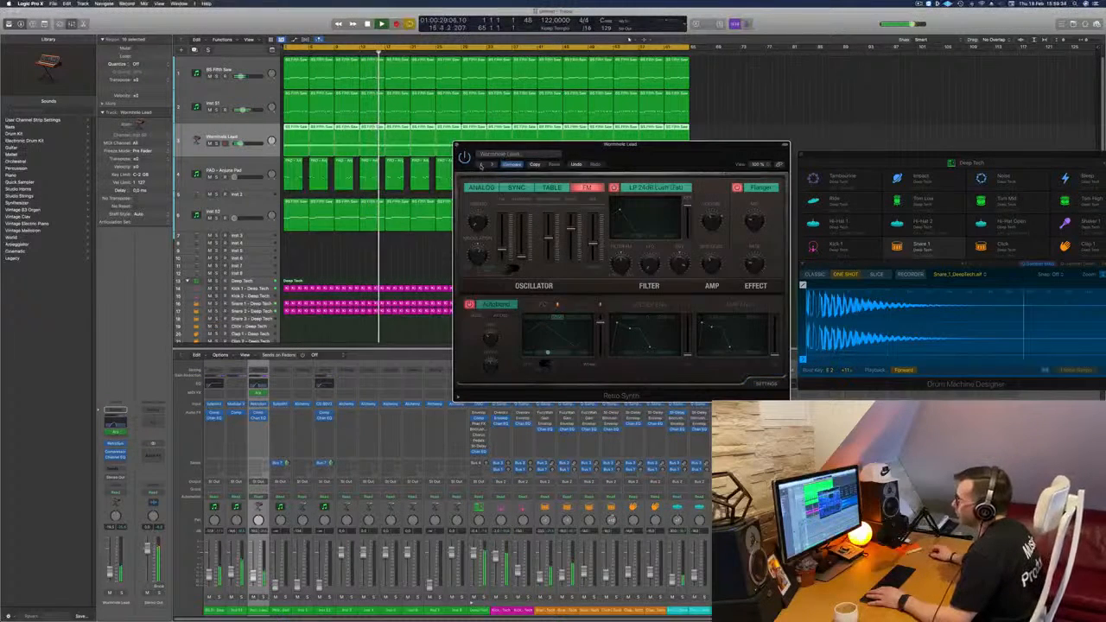
left_click(481, 165)
left_click(481, 165)
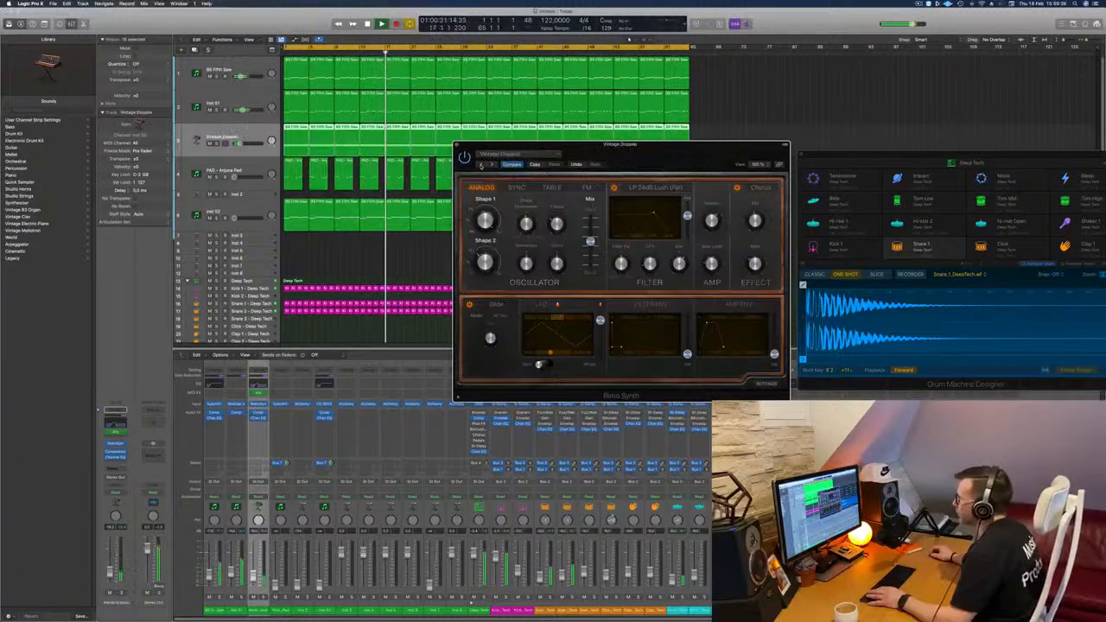
left_click(481, 165)
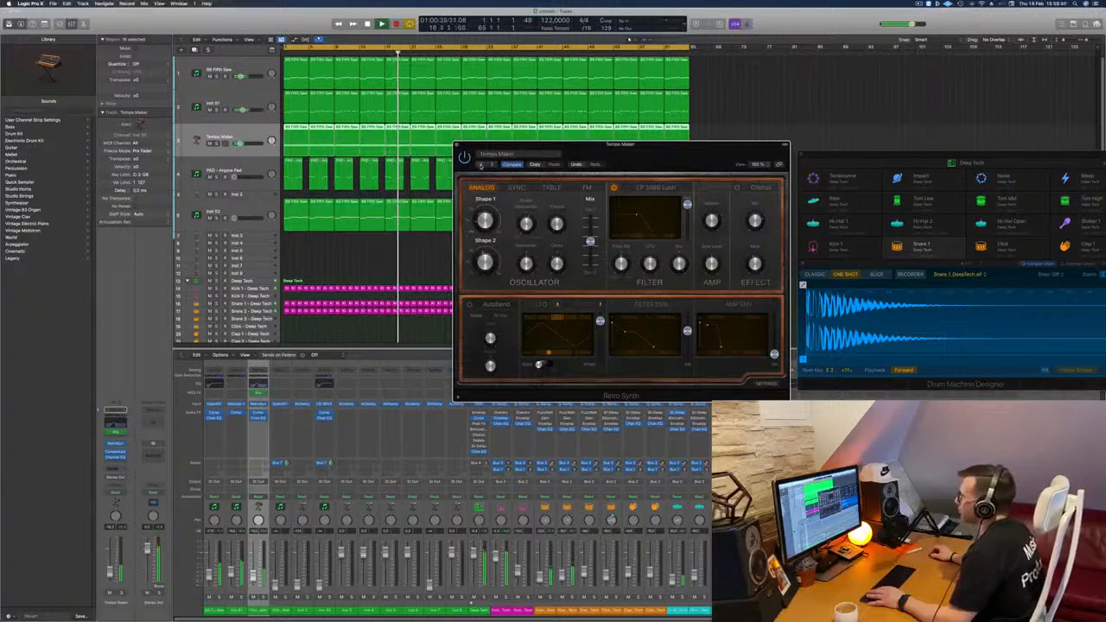
left_click(481, 165)
left_click(481, 165)
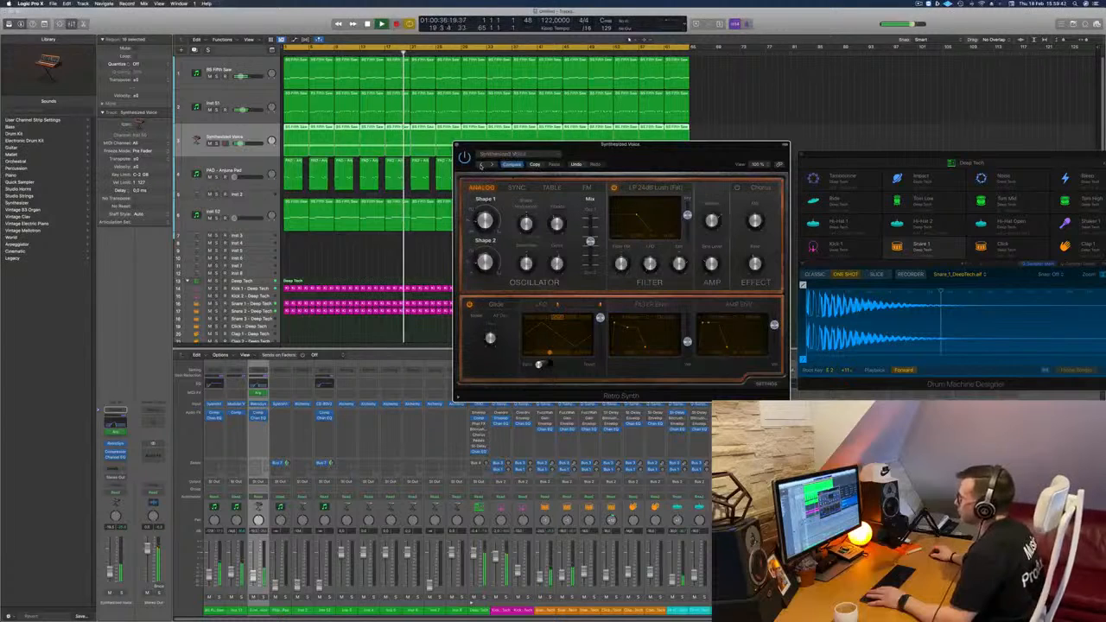
left_click(481, 165)
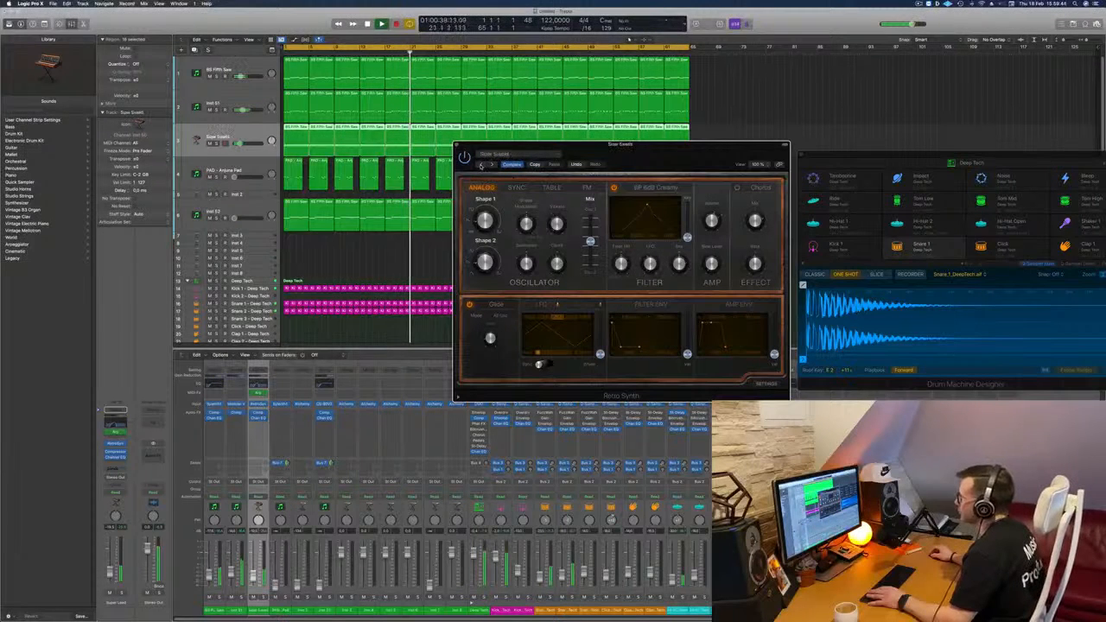
left_click(481, 165)
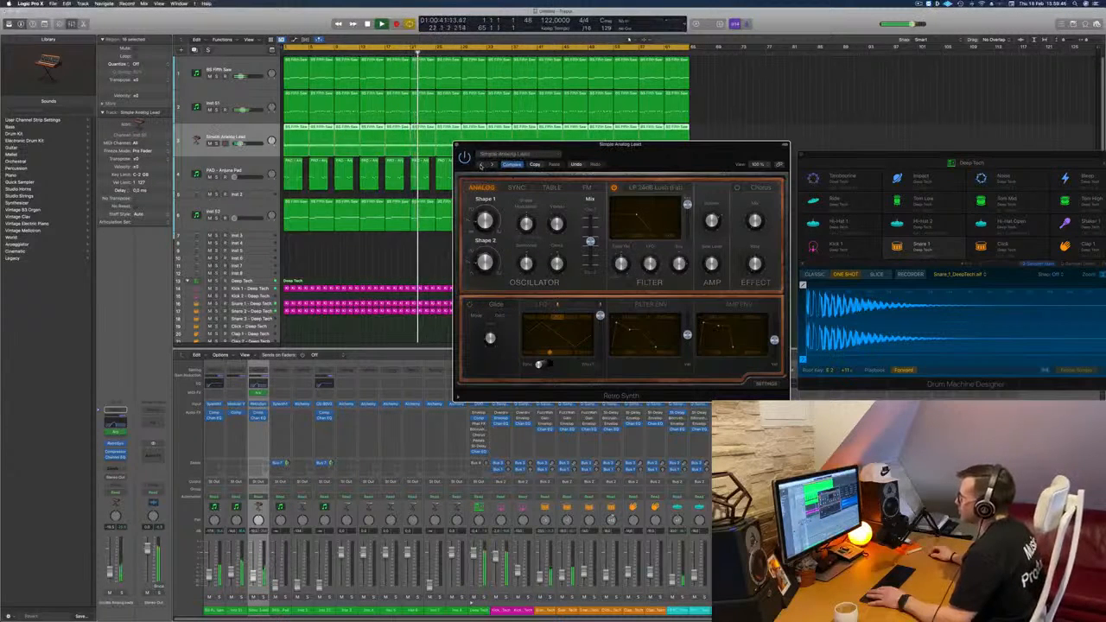
left_click(481, 165)
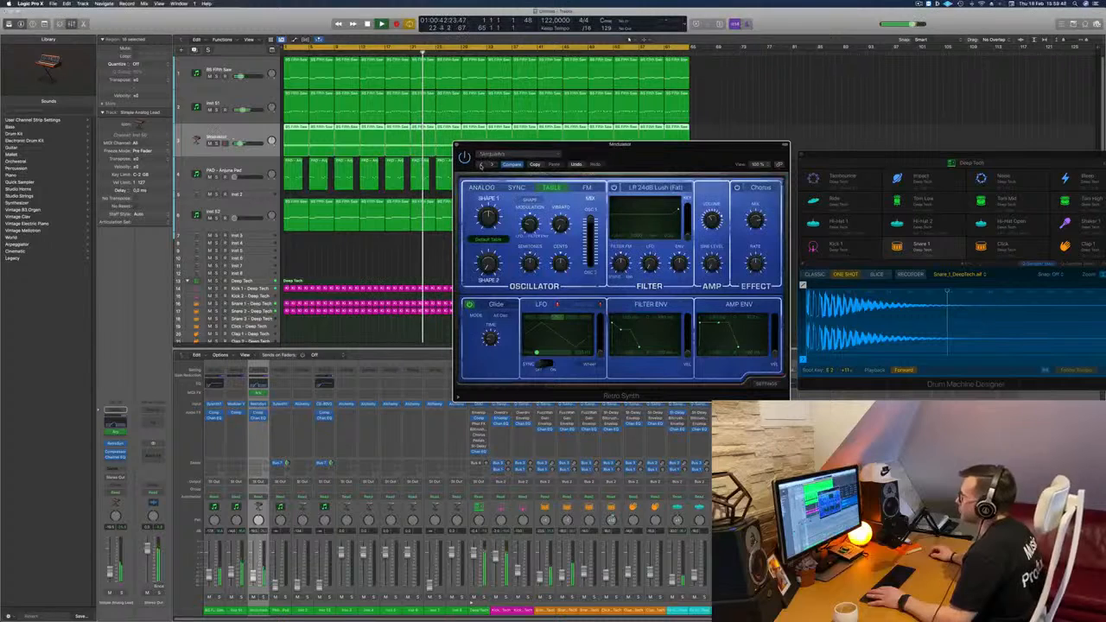
left_click(480, 164)
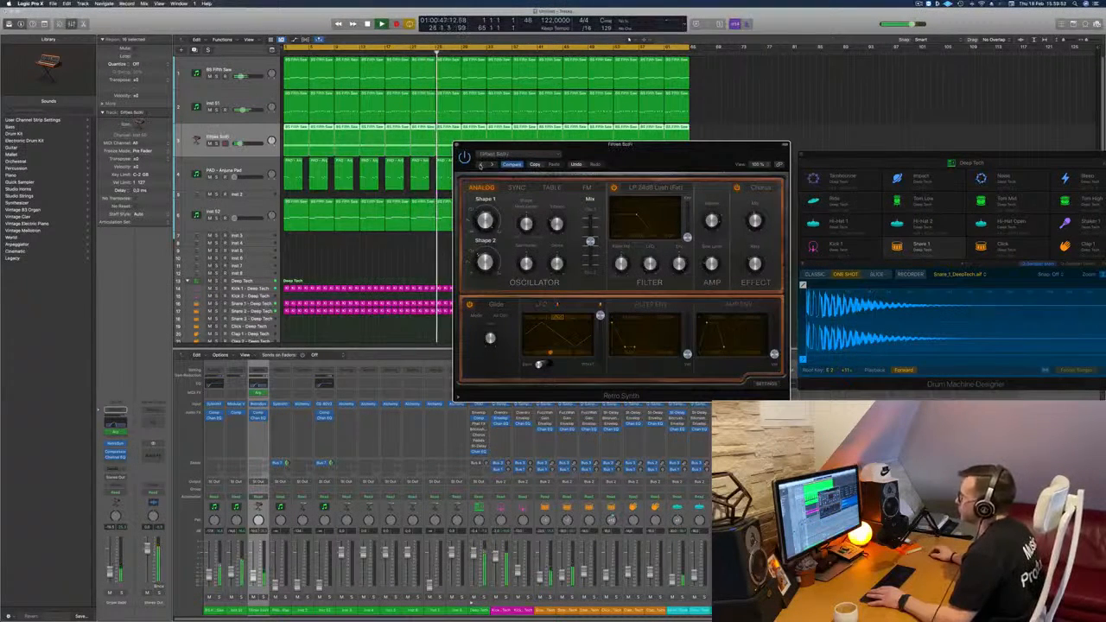
left_click(481, 165)
- Discard the auditioned preset by recalling Retro Synth's default setting, and close the instrument window
left_click(508, 156)
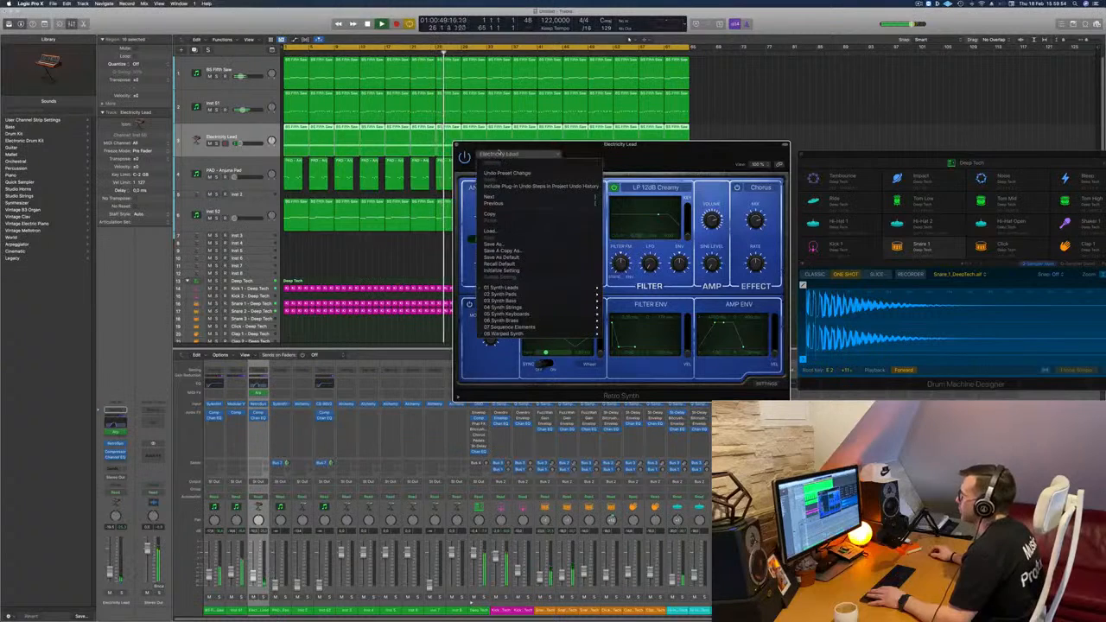
left_click(521, 164)
left_click(521, 165)
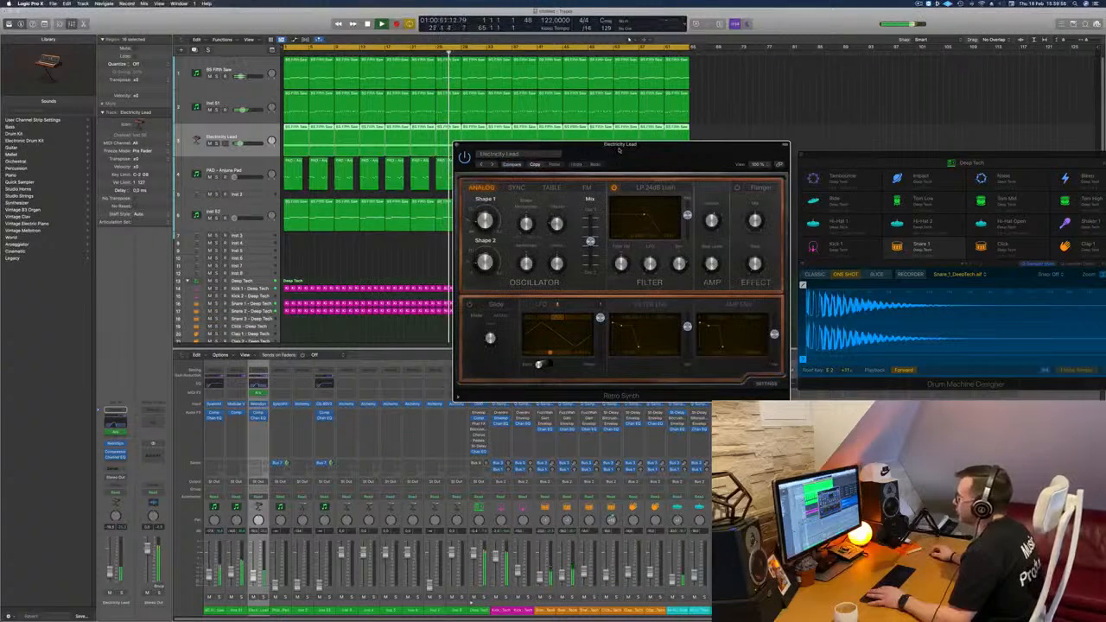
left_click_drag(618, 145, 555, 148)
left_click(445, 157)
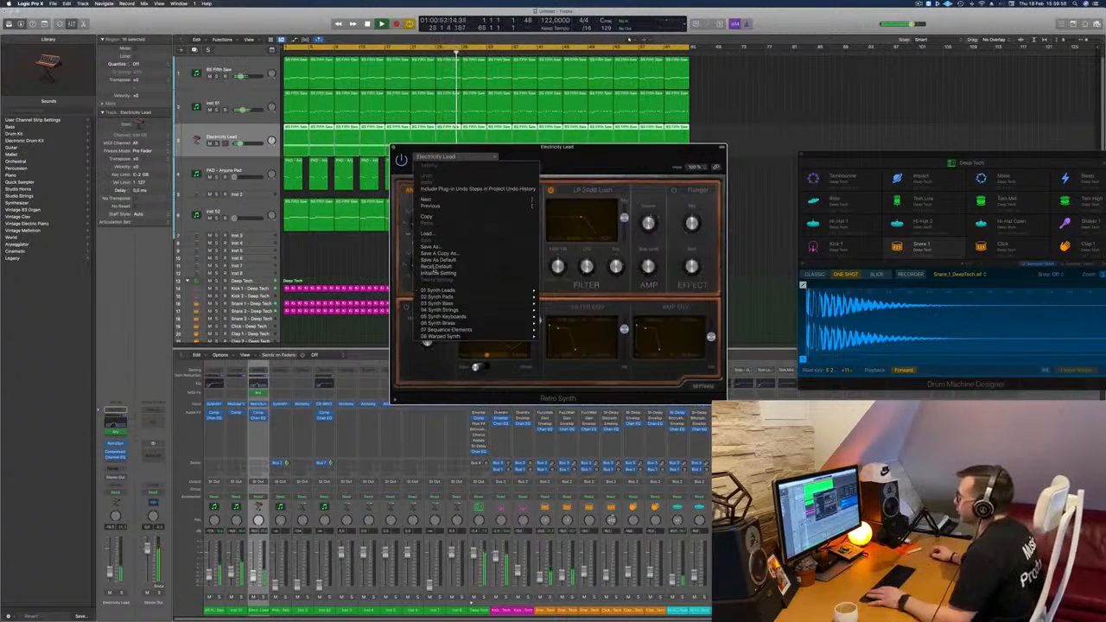
left_click(436, 266)
left_click_drag(605, 148, 641, 135)
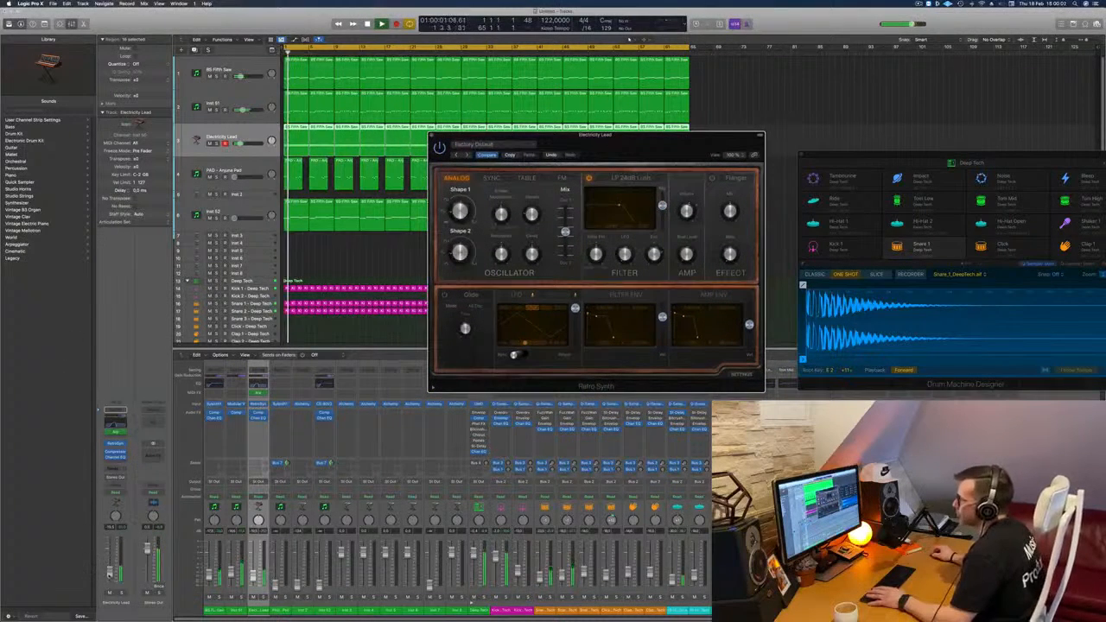
left_click(433, 136)
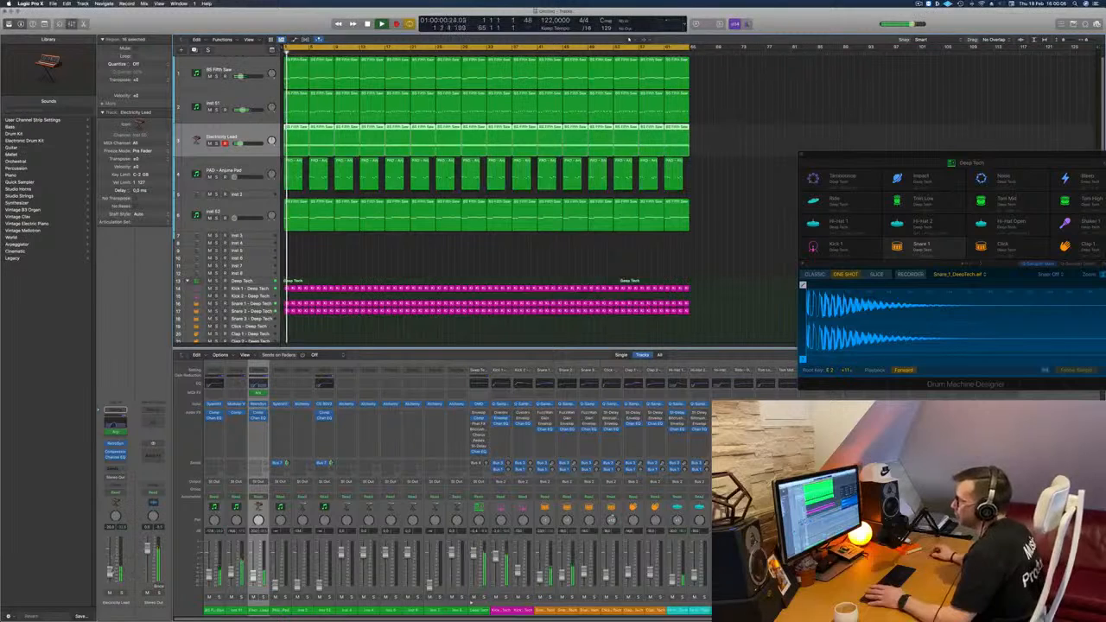
- Select the Inst 52 track and bring its volume up in the mix
key("Down")
key("Down")
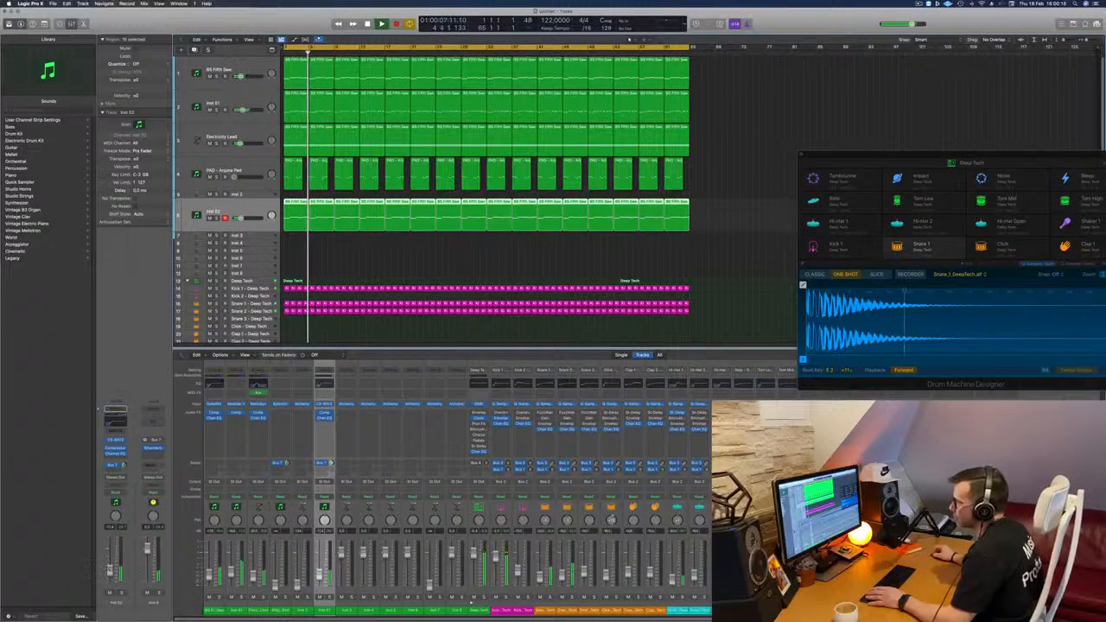
- Move the empty Inst 2 track out from between the Anjuna Pad and Inst 52 tracks, placing it below Inst 4
left_click(259, 167)
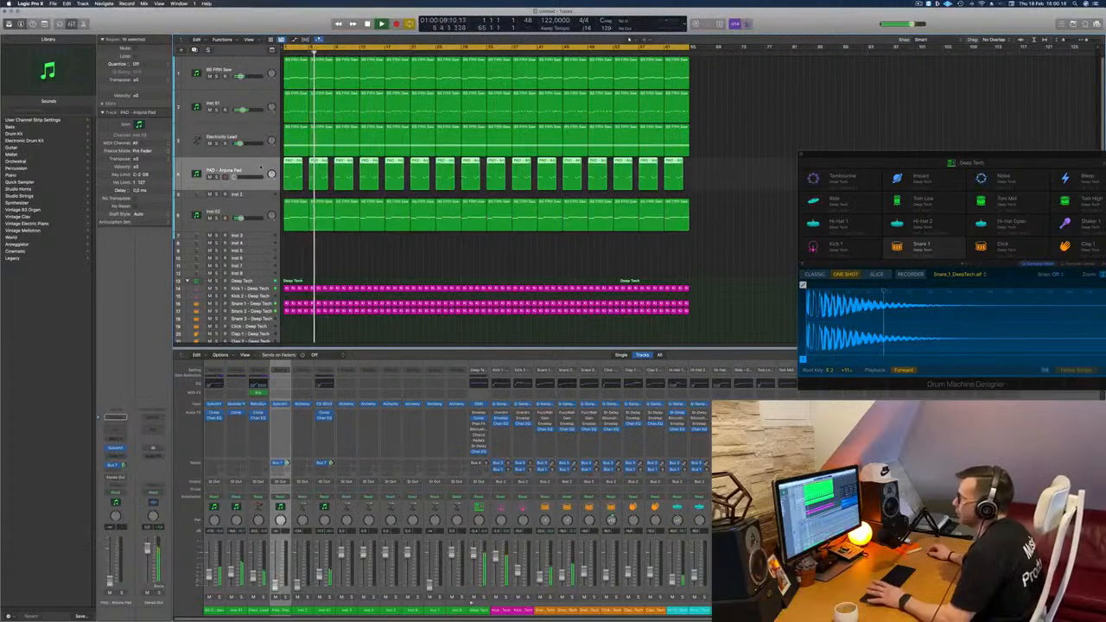
key("Down")
key("Down")
key("Down")
key("Down")
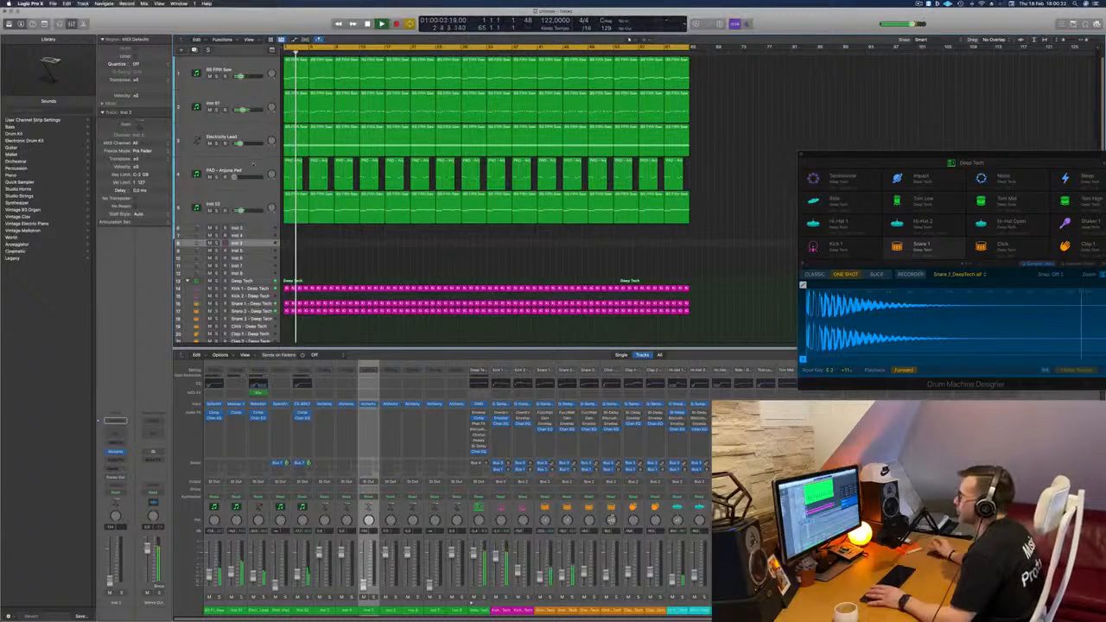
- Add a Channel EQ to the PAD - Anjuna Pad track and cut its lows with a 12 dB/Oct low cut at about 214 Hz
left_click(253, 164)
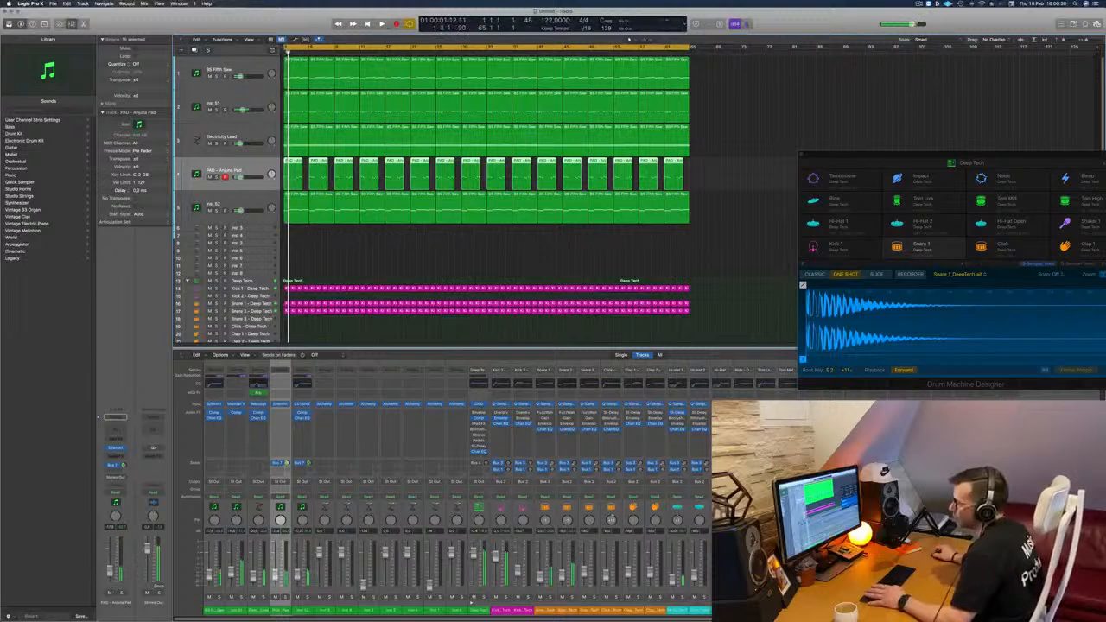
left_click(117, 423)
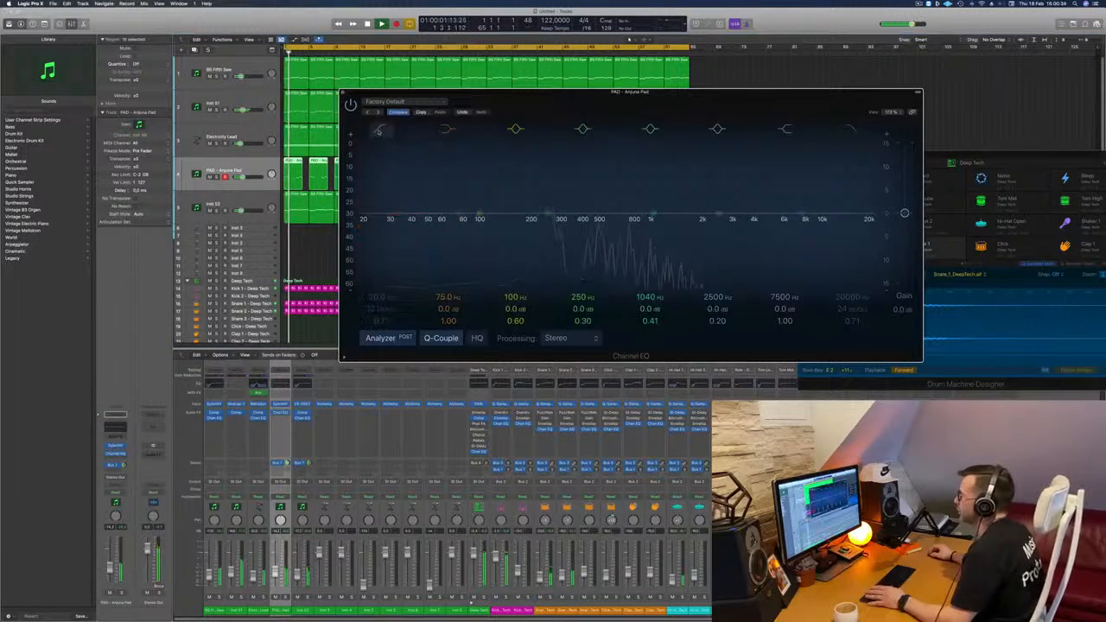
left_click_drag(361, 223, 536, 222)
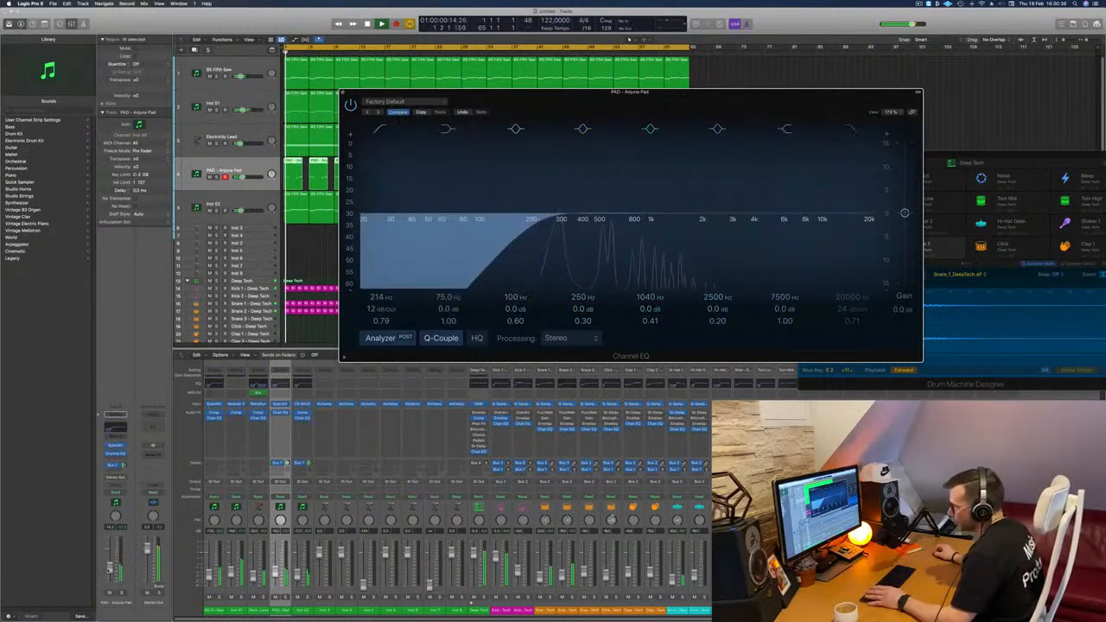
- Raise the Anjuna Pad's volume slightly while playing the mix, and close the Channel EQ window
key("space")
key("space")
left_click_drag(109, 566, 110, 564)
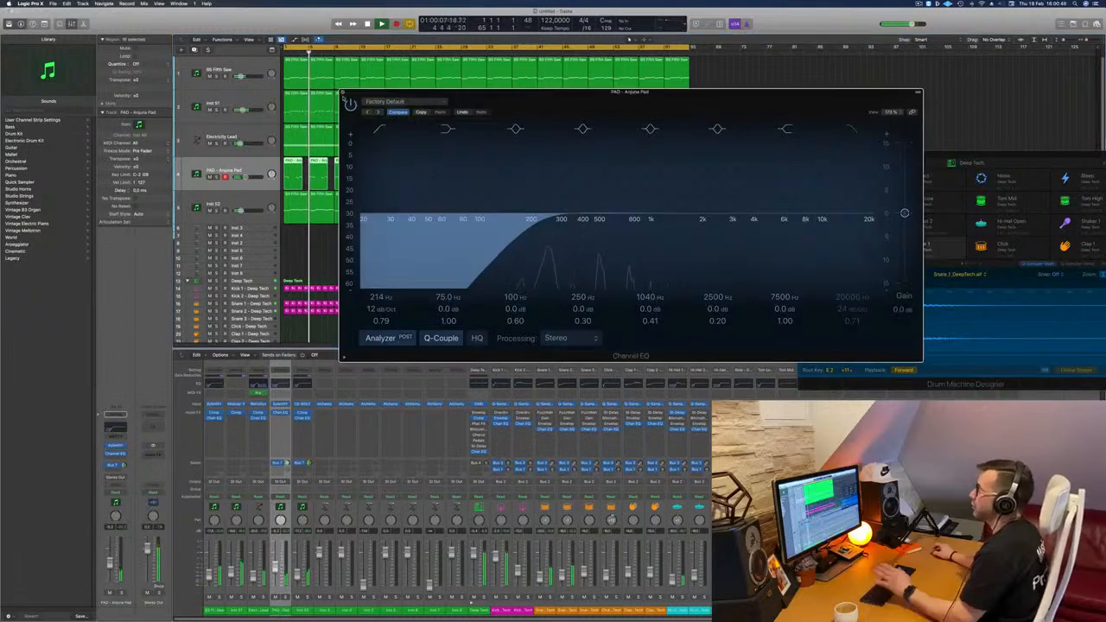
left_click(344, 94)
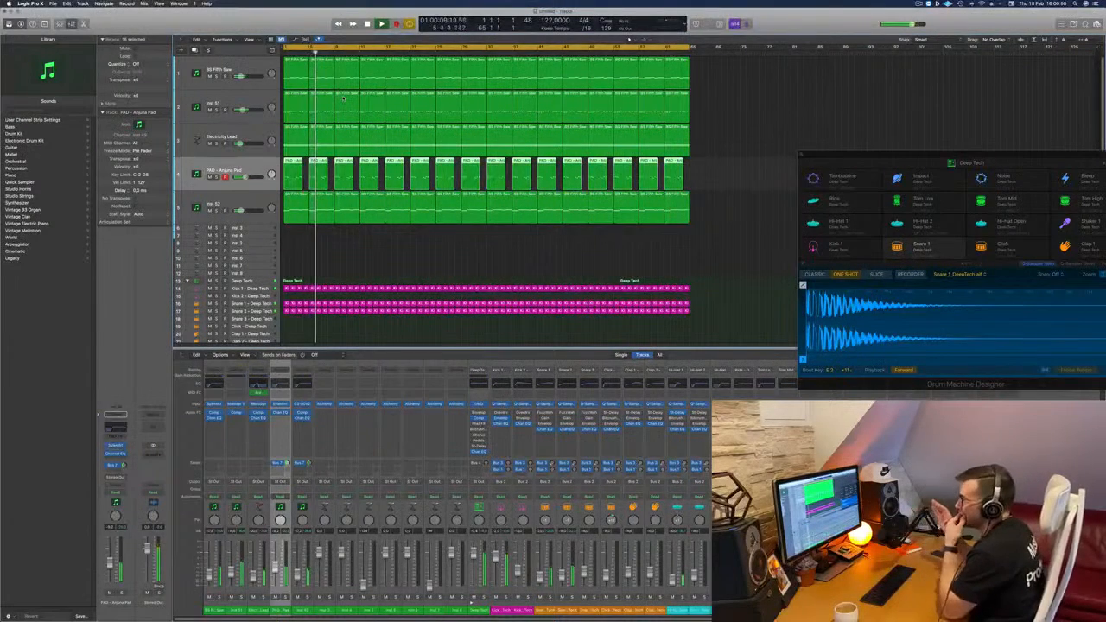